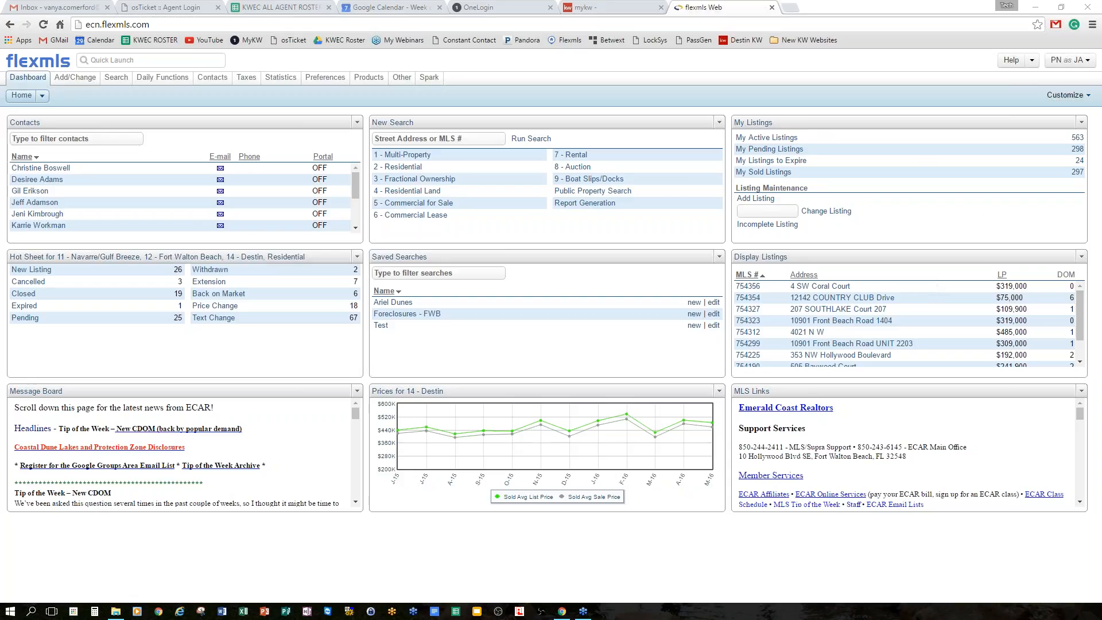
Check the account menu, then go to the Map Search quick searches page.
click(1087, 60)
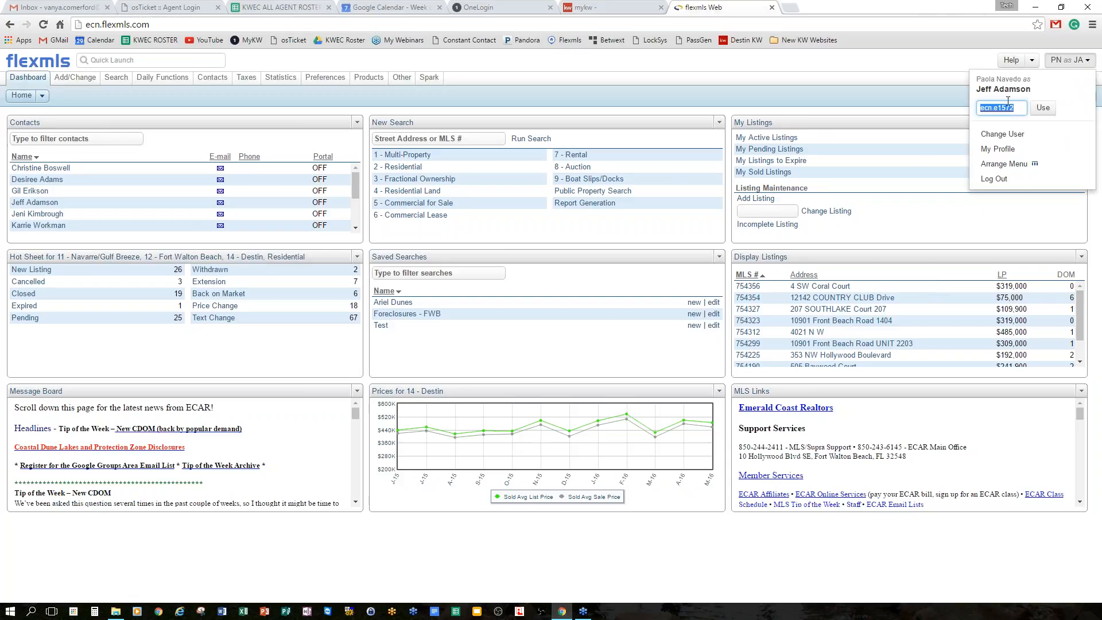
click(1087, 61)
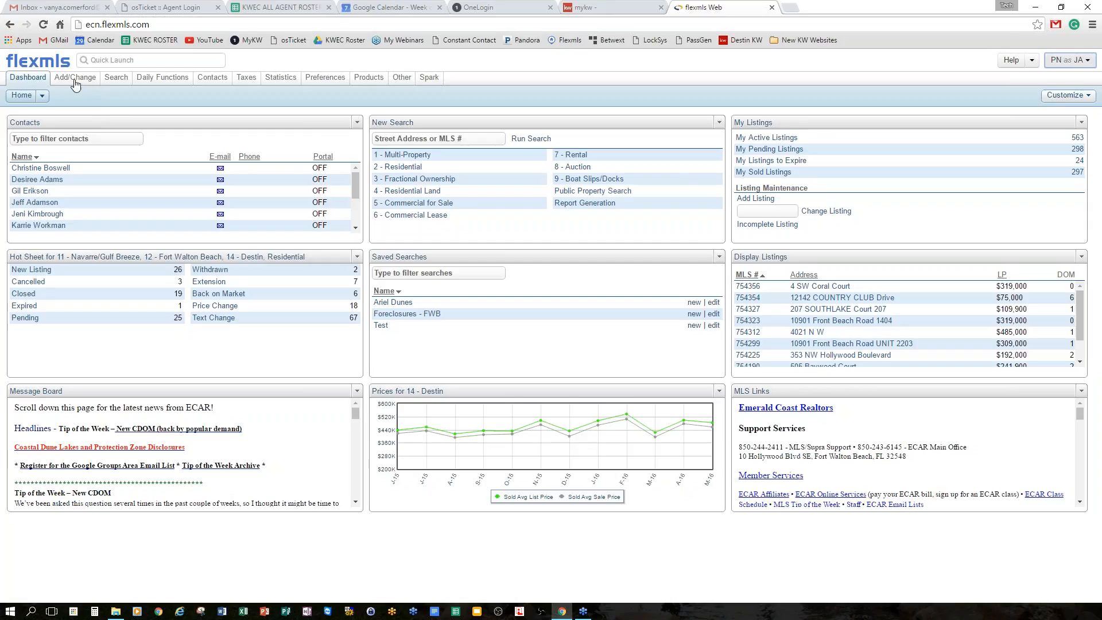
click(116, 77)
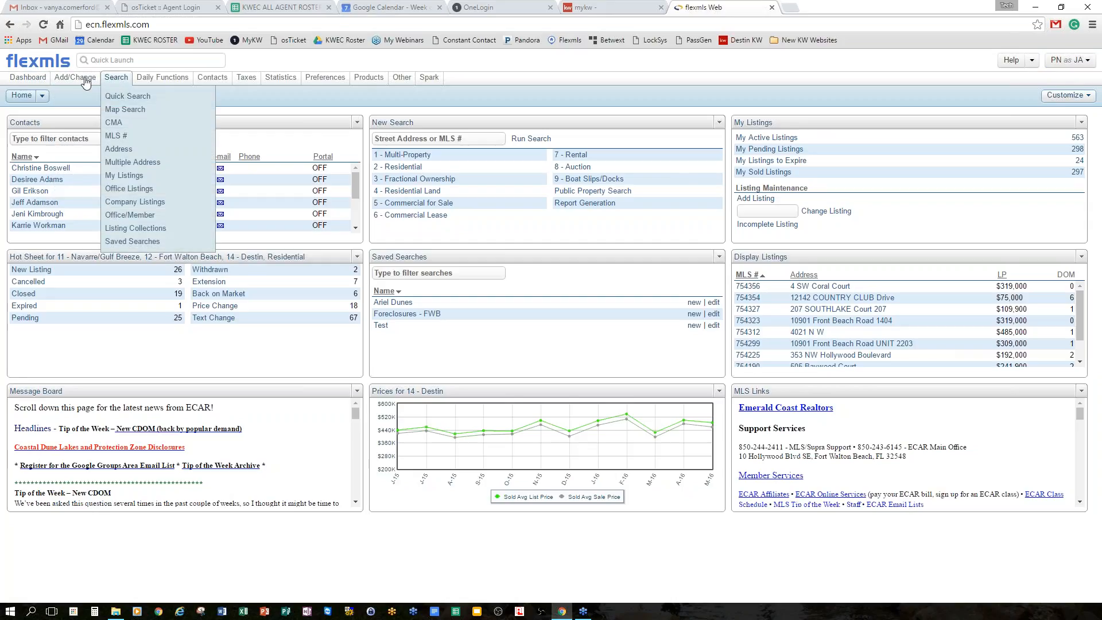
click(112, 78)
click(124, 109)
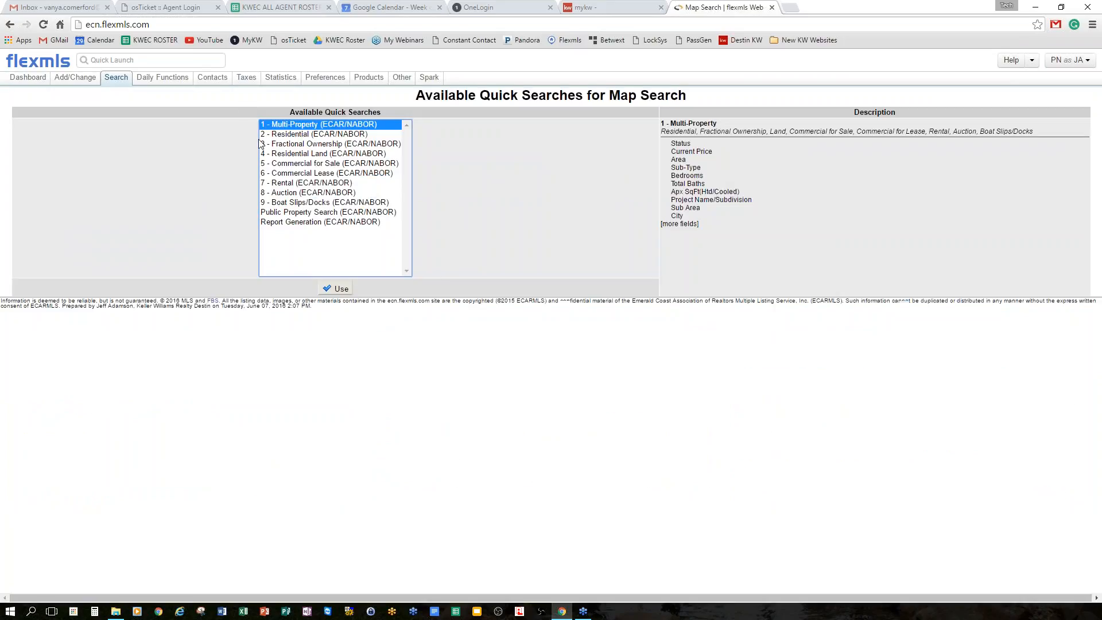
View the Contact Summary Report, then return to the dashboard.
click(218, 78)
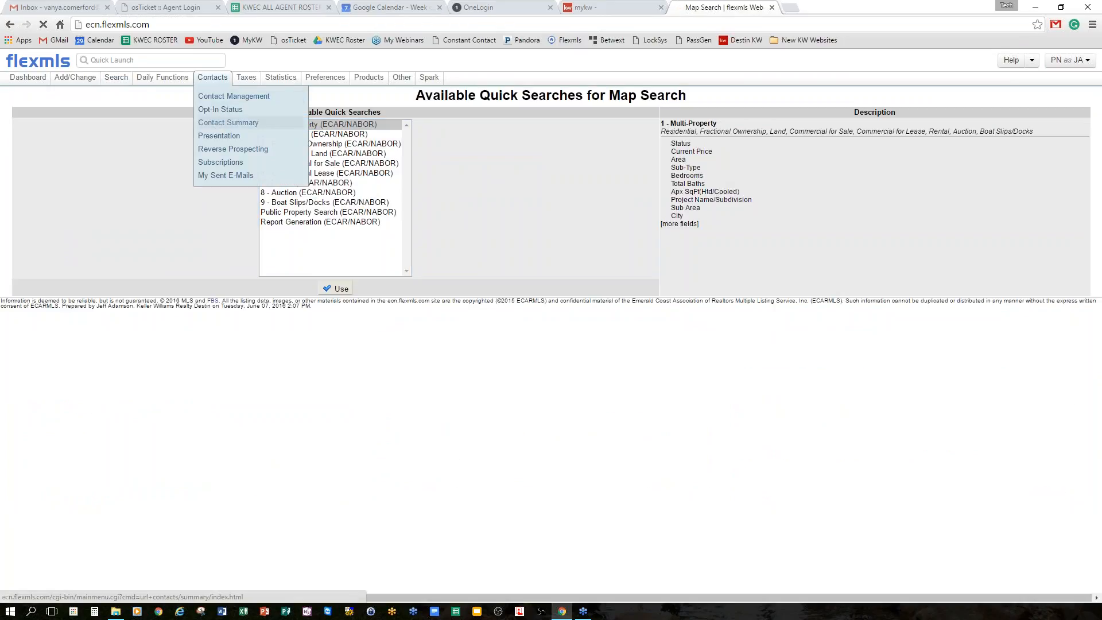
click(228, 122)
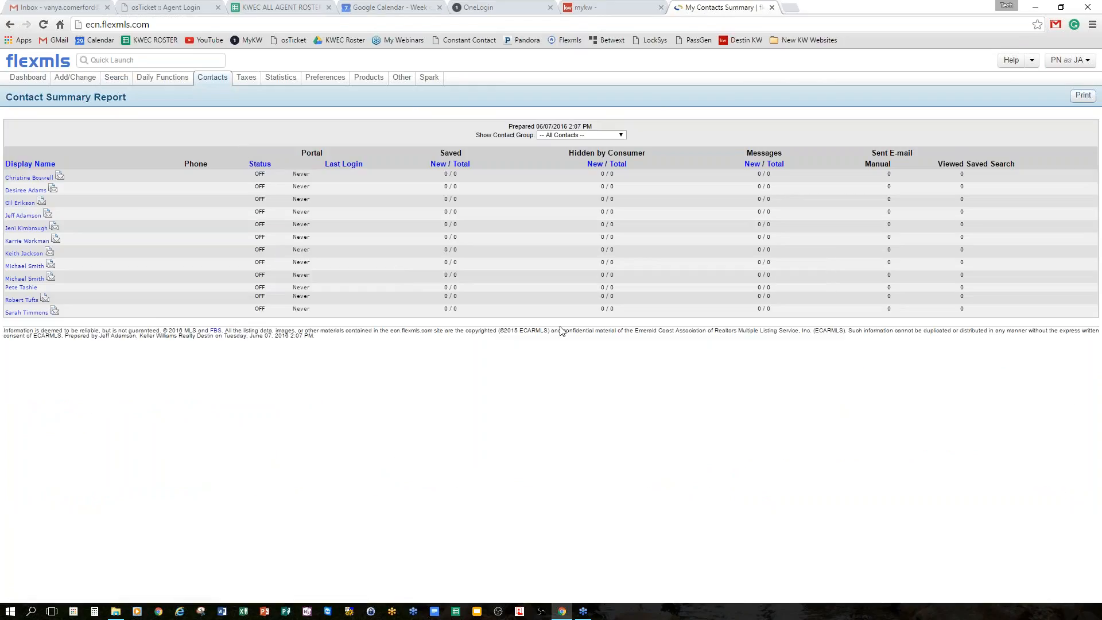
click(36, 66)
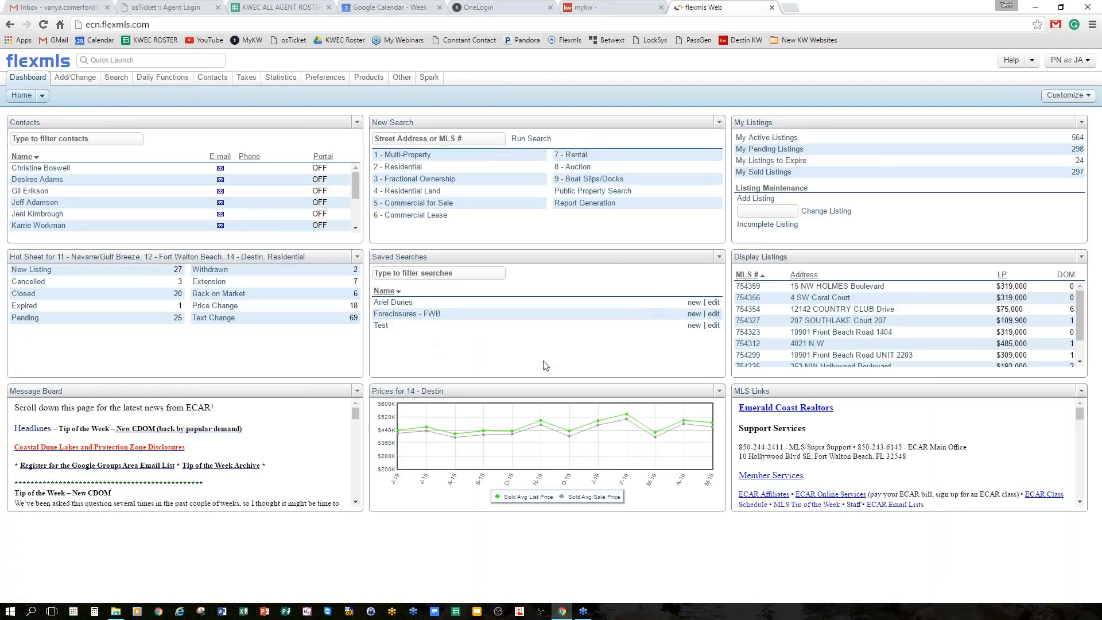
Switch the dashboard through the ECAR Home, Default, Home and MLS views, ending on Home.
click(43, 96)
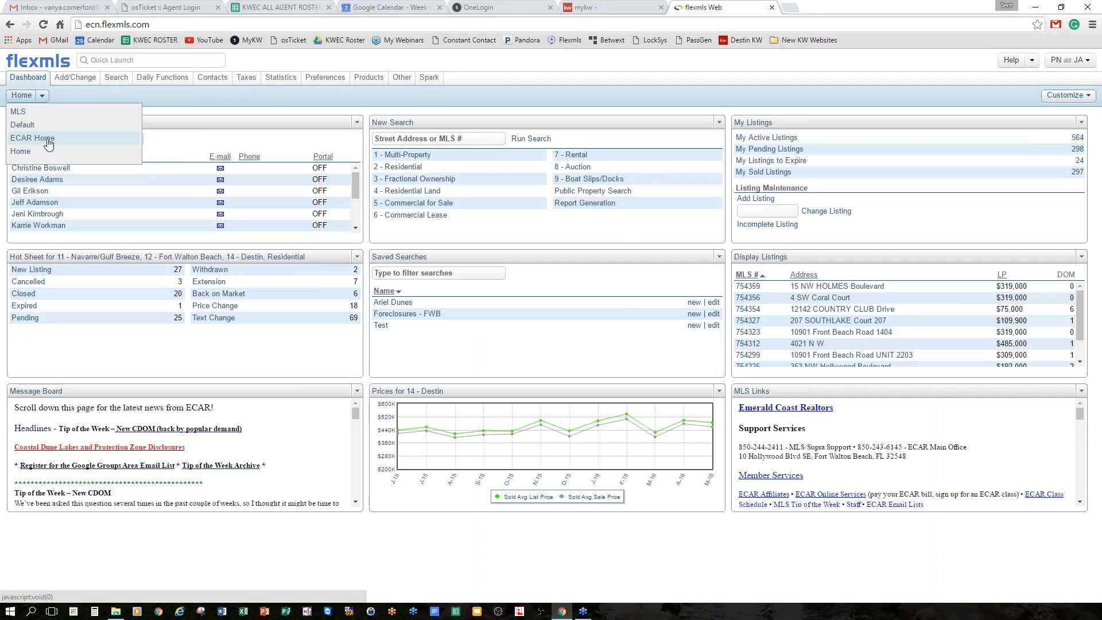
click(49, 142)
click(67, 96)
click(44, 125)
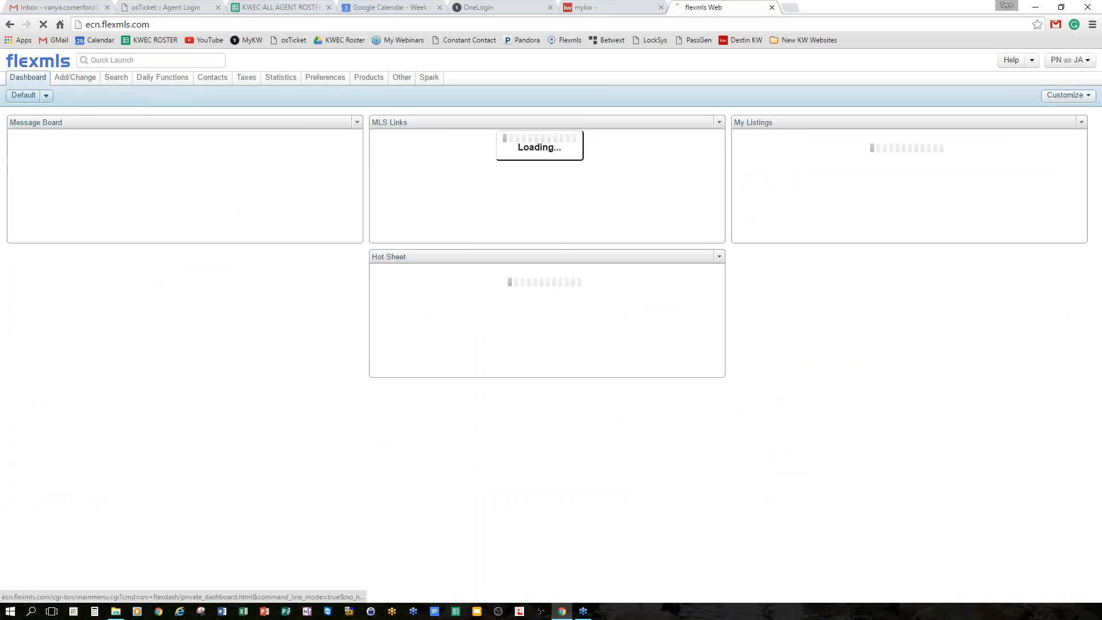
click(46, 101)
click(26, 113)
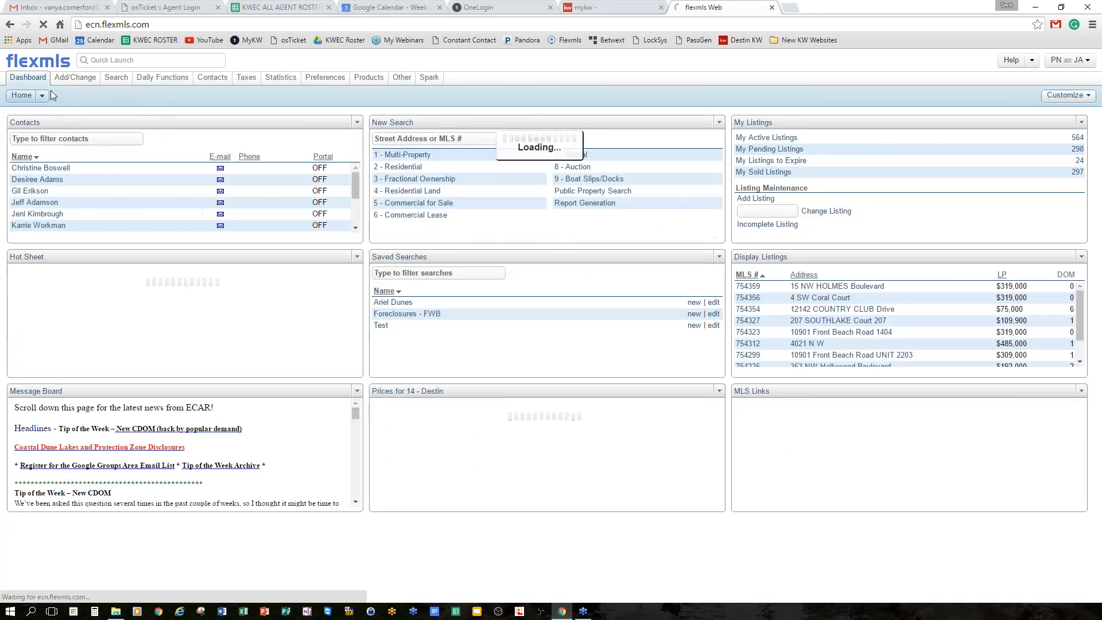
click(43, 95)
click(84, 136)
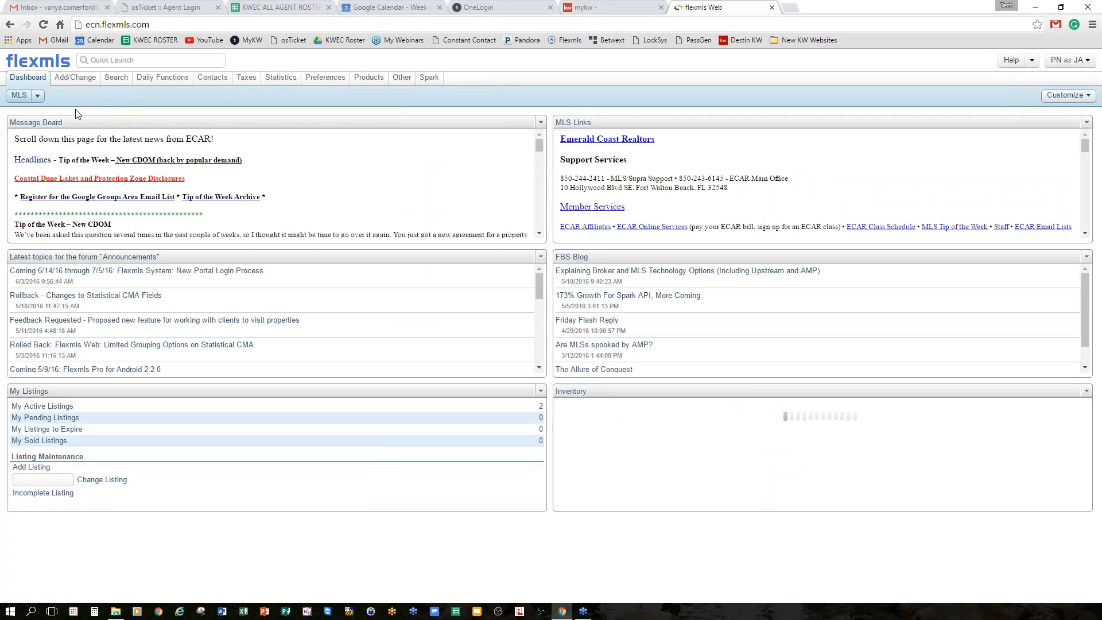
click(38, 95)
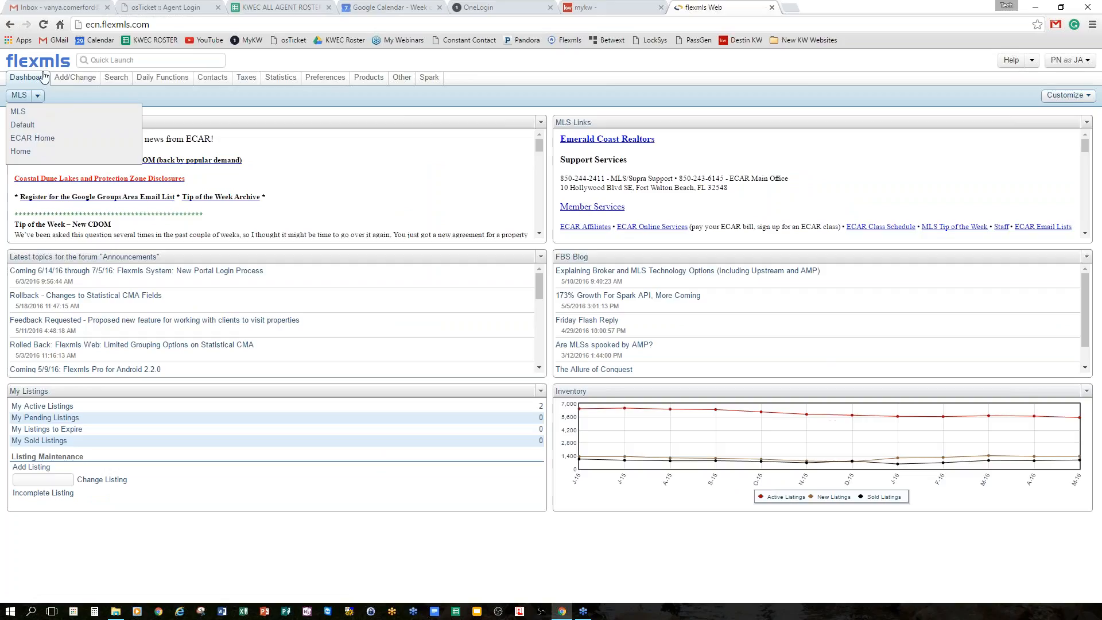
click(20, 151)
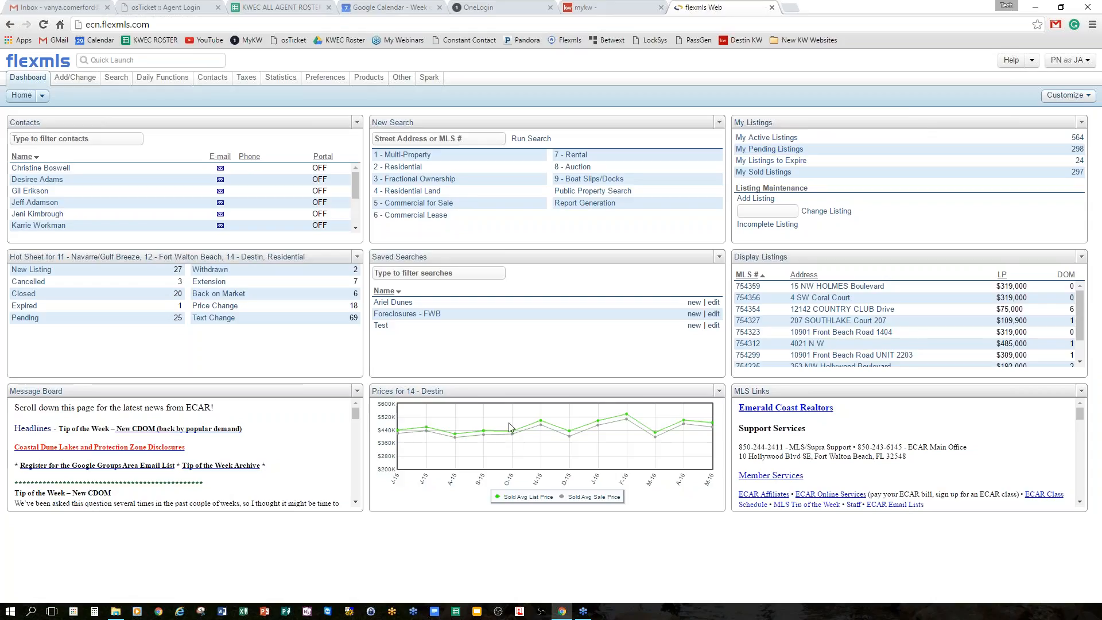
Try single-column and two-column dashboard layouts, then go back to three columns.
click(1060, 99)
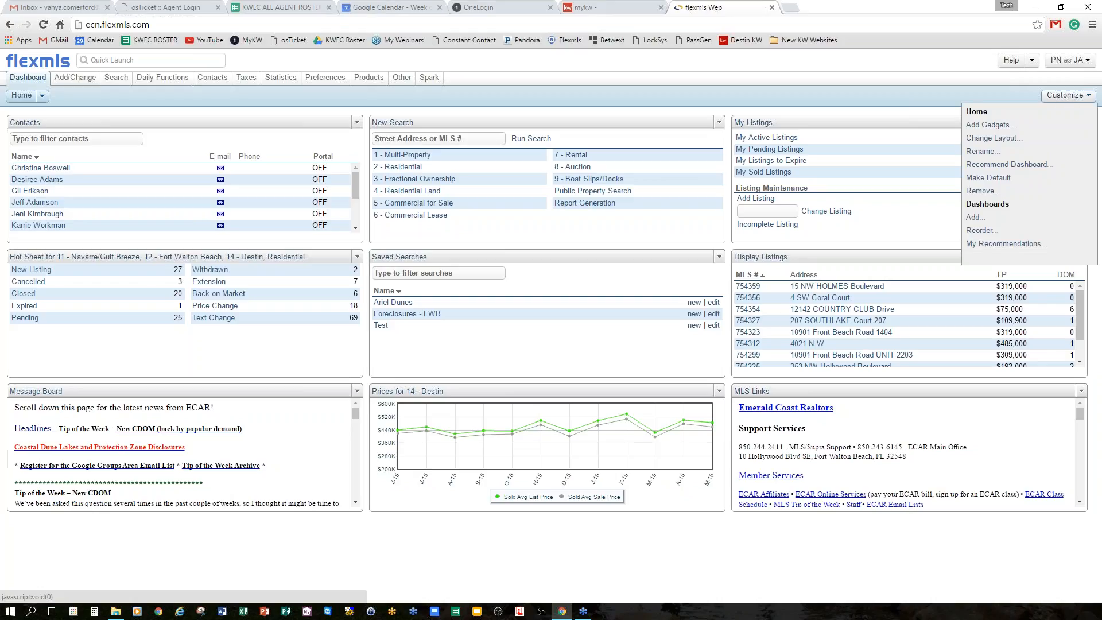
click(1004, 142)
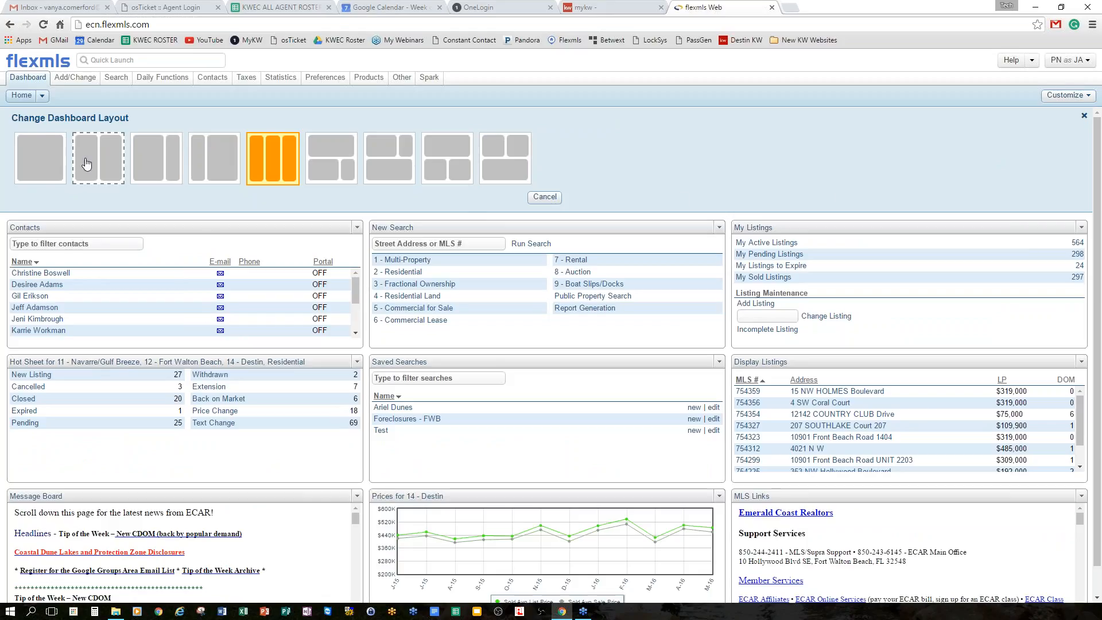
click(45, 159)
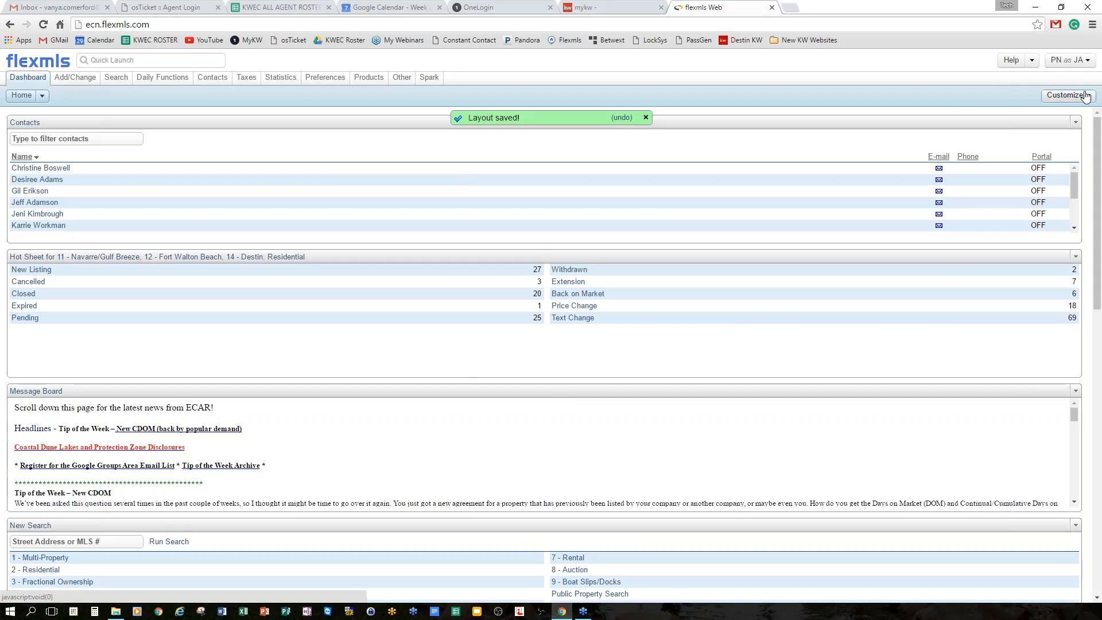
click(1067, 96)
click(978, 138)
click(98, 144)
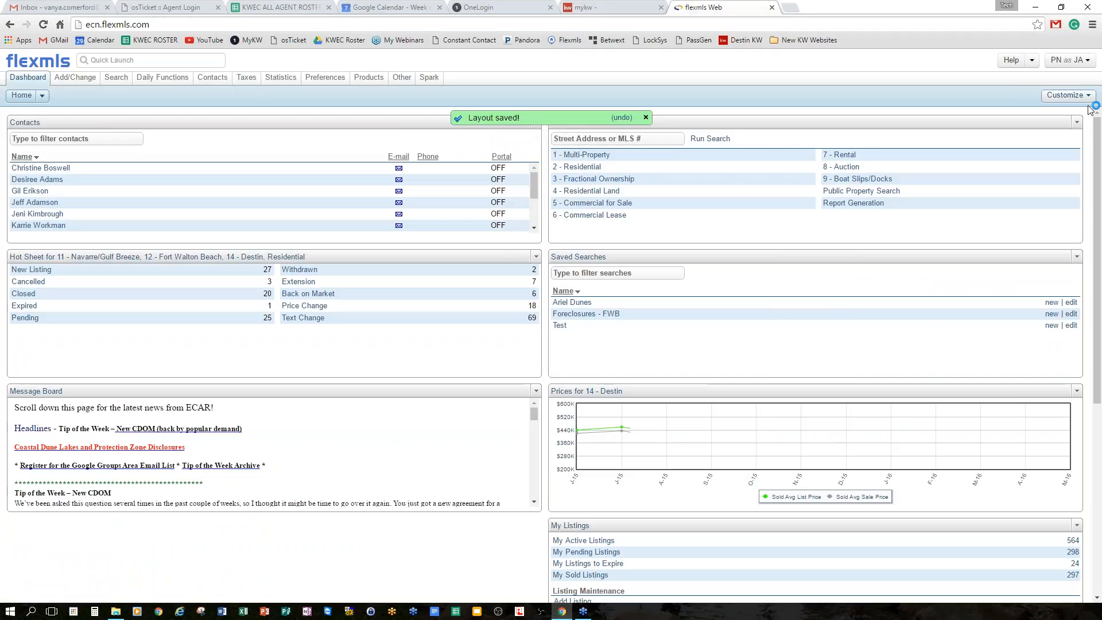
click(1067, 95)
click(1004, 144)
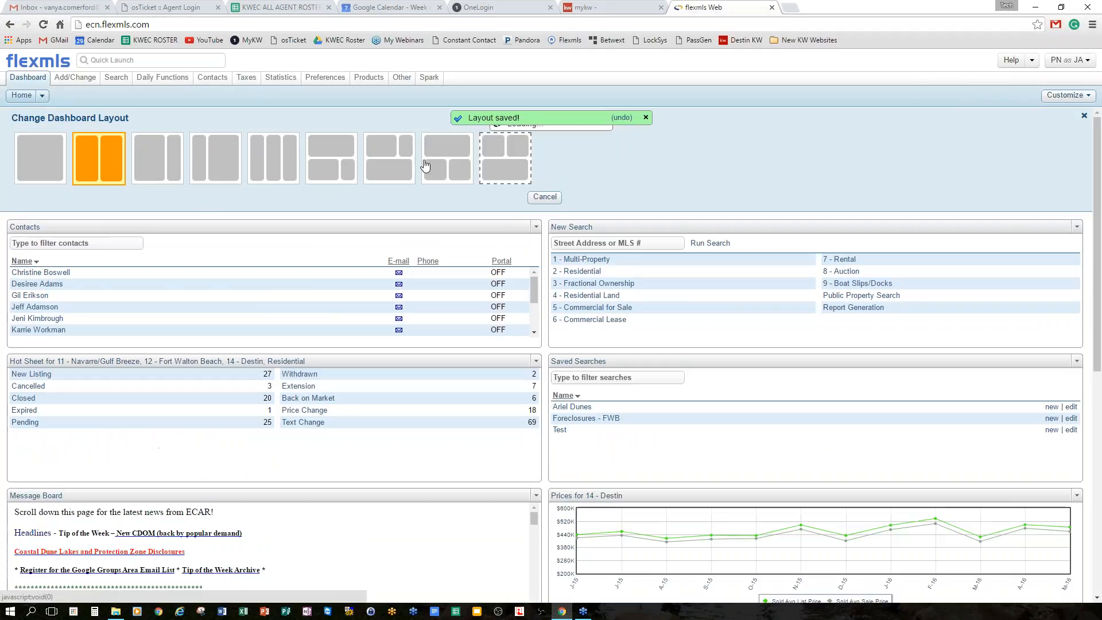
click(273, 167)
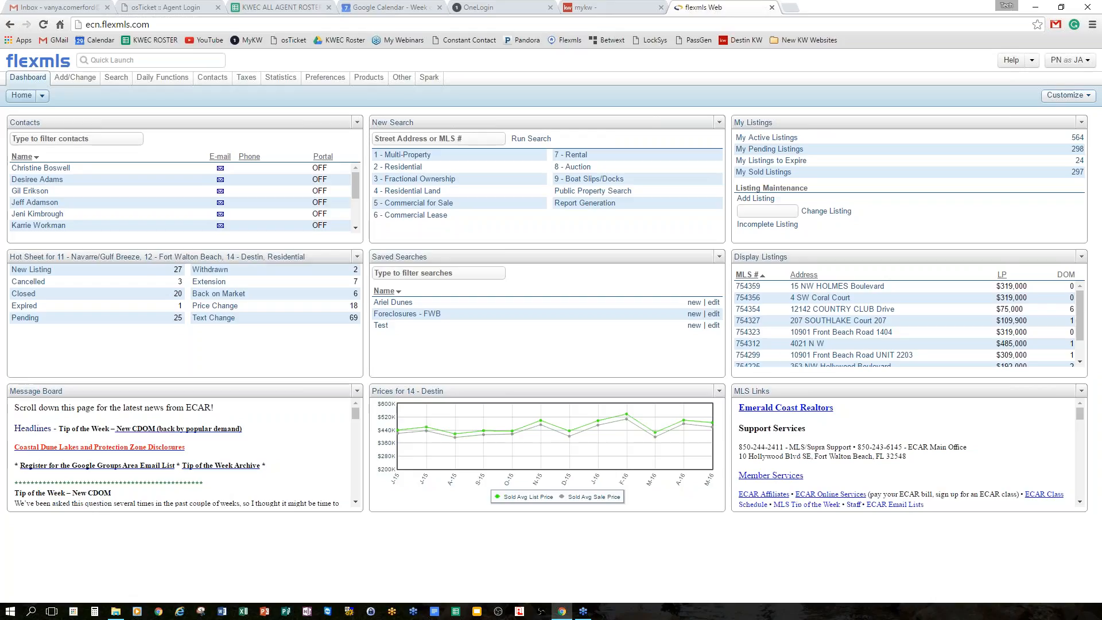
Choose Add Gadgets from the dashboard's Customize menu.
click(1089, 96)
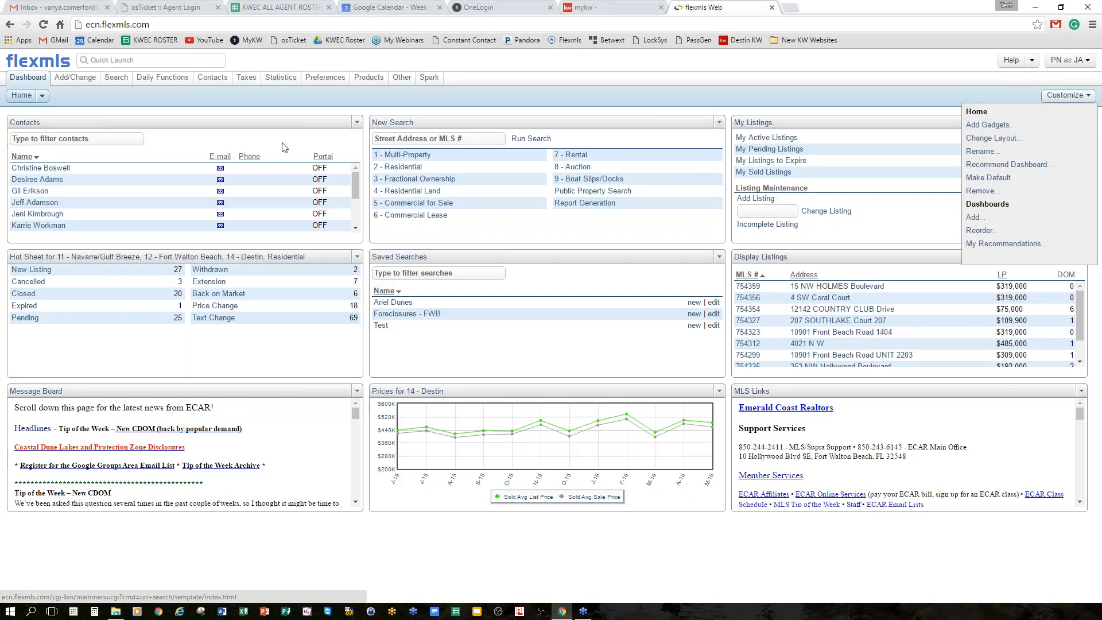
click(682, 126)
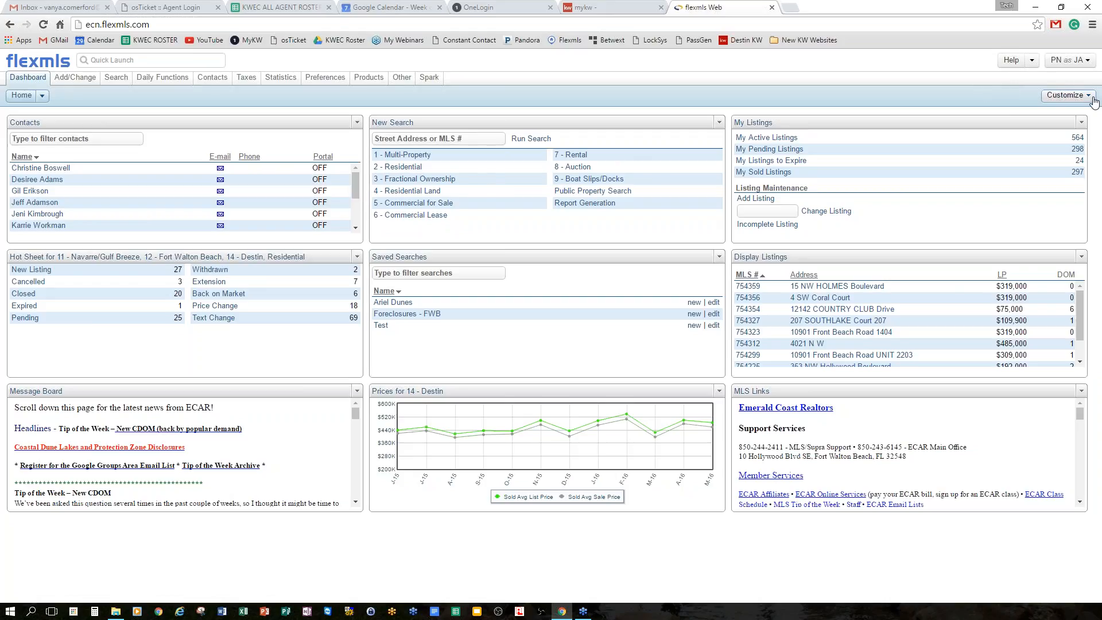
click(1063, 101)
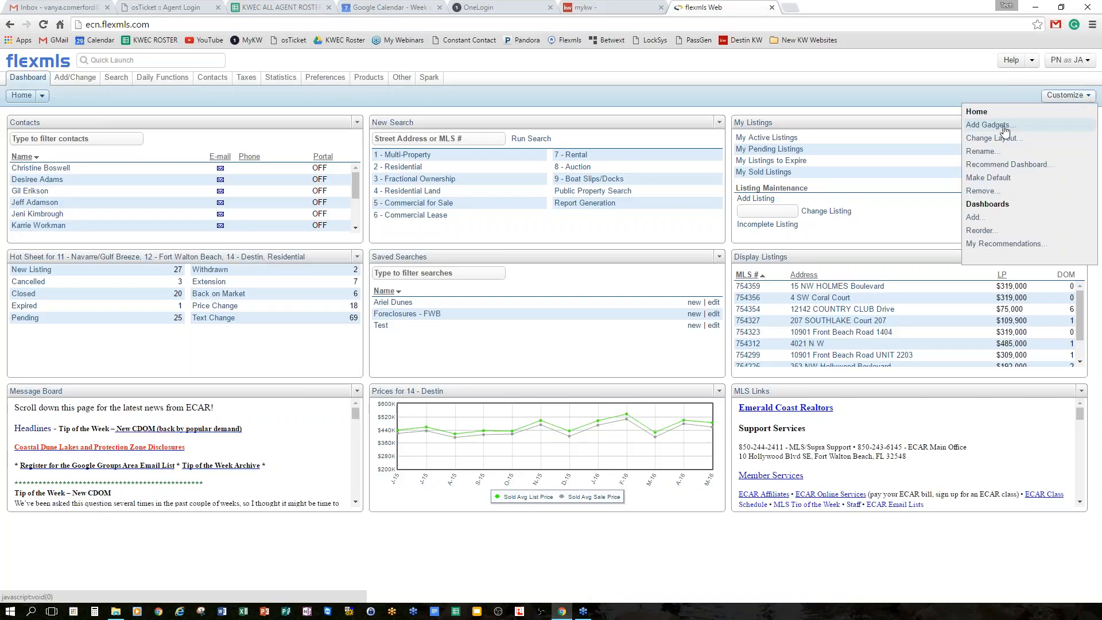
click(996, 178)
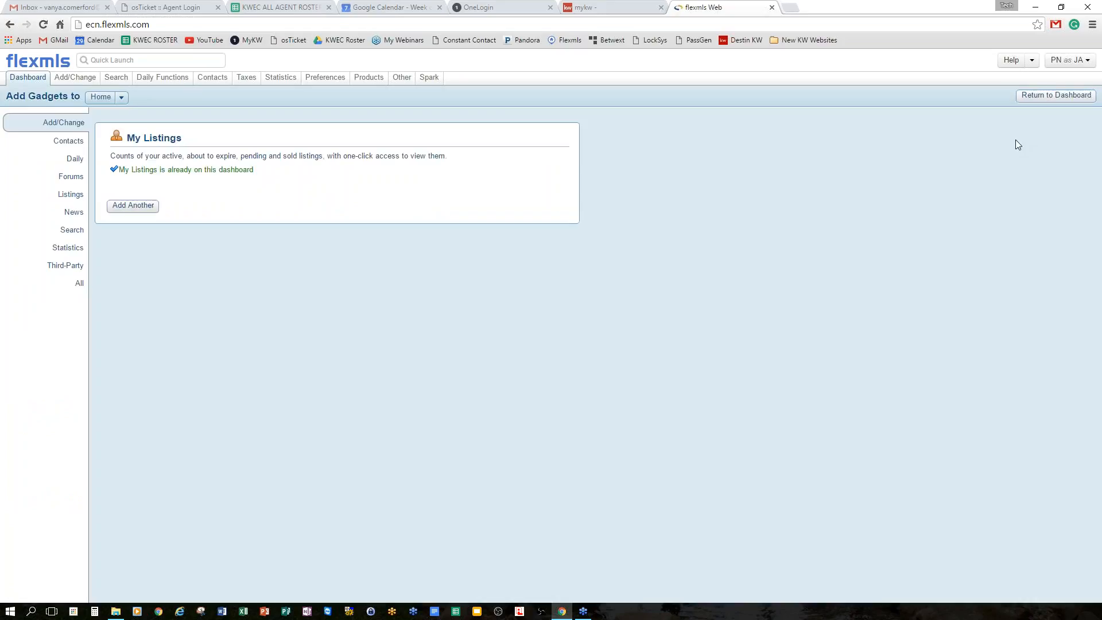
Browse the Contacts, Daily and Forums gadget categories, then show All gadgets.
click(72, 144)
click(74, 161)
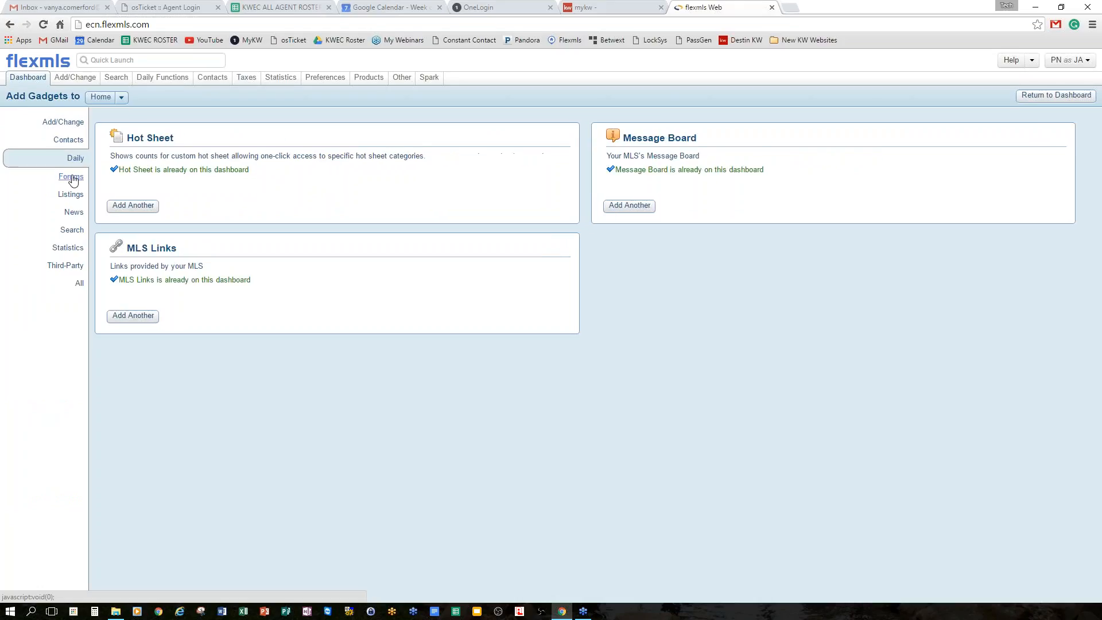
click(72, 177)
click(79, 283)
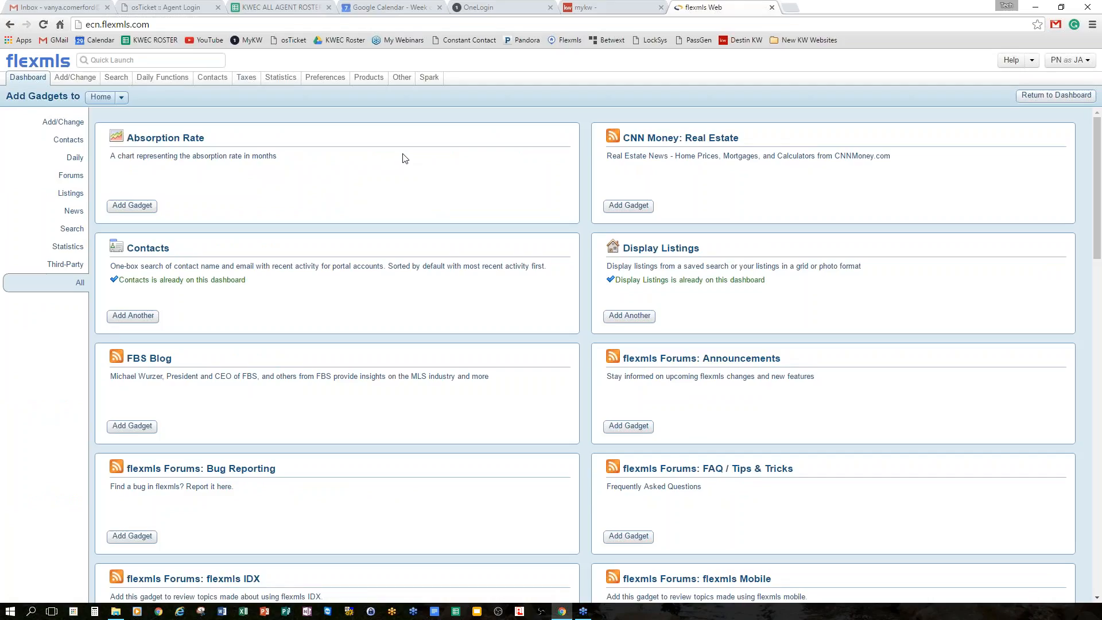
Scroll through the gadget list and add the Inventory gadget.
scroll(407, 166, down, 1)
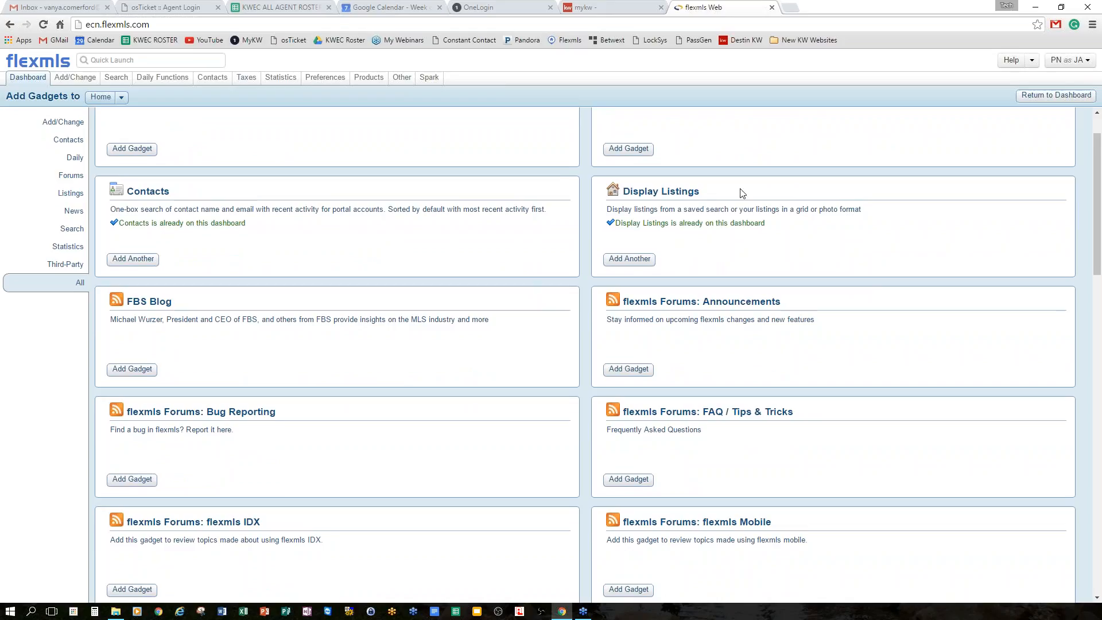
scroll(497, 322, down, 5)
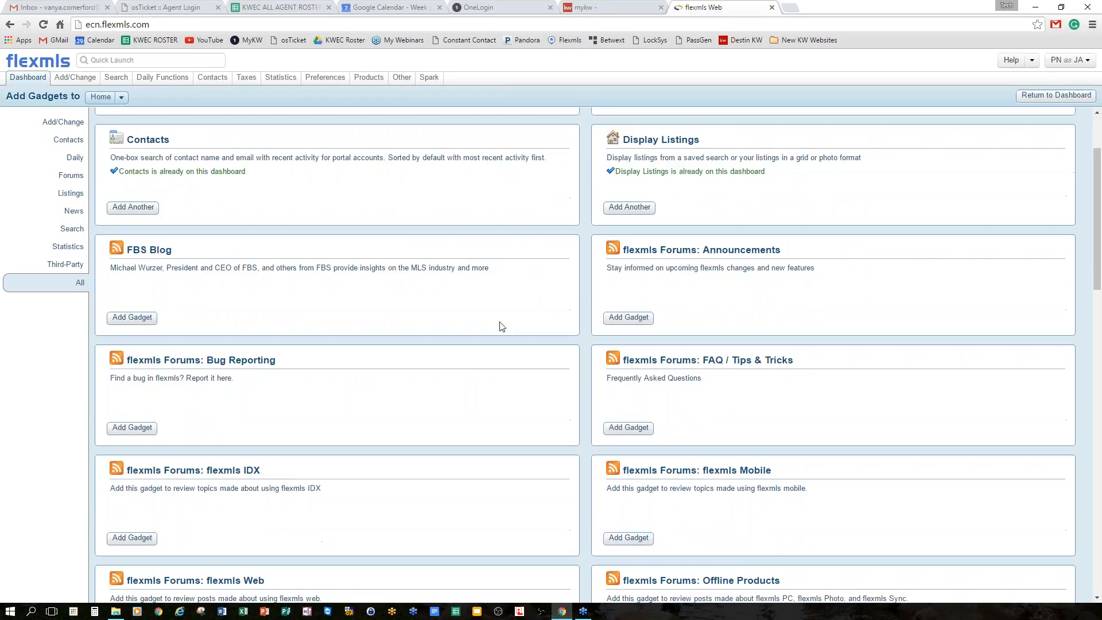
scroll(493, 319, down, 6)
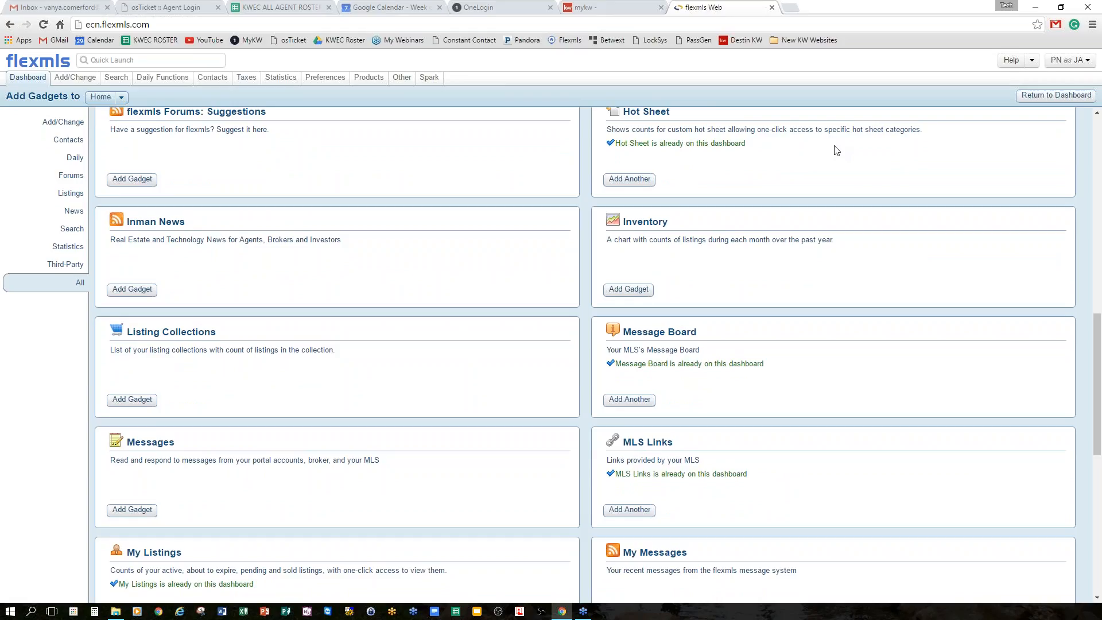
scroll(852, 167, down, 3)
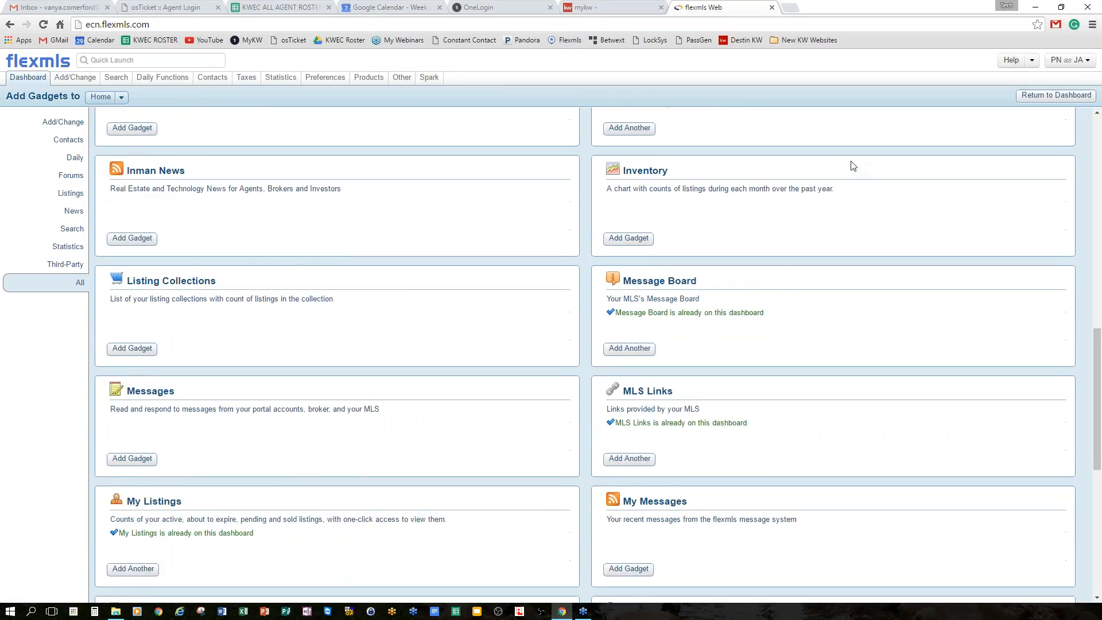
scroll(918, 238, down, 3)
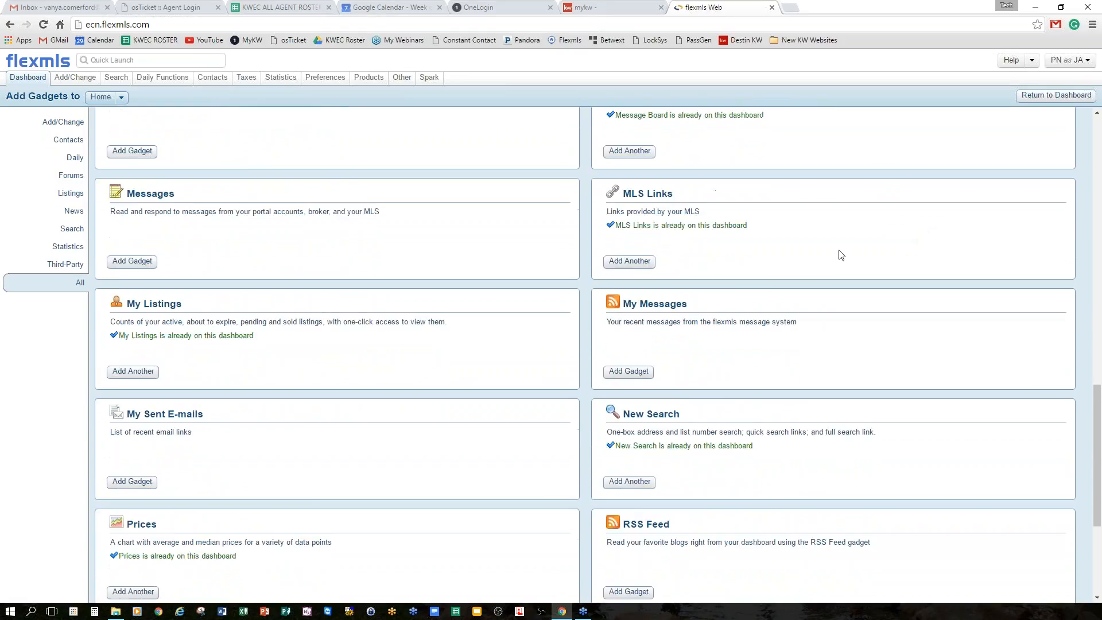
scroll(402, 286, down, 1)
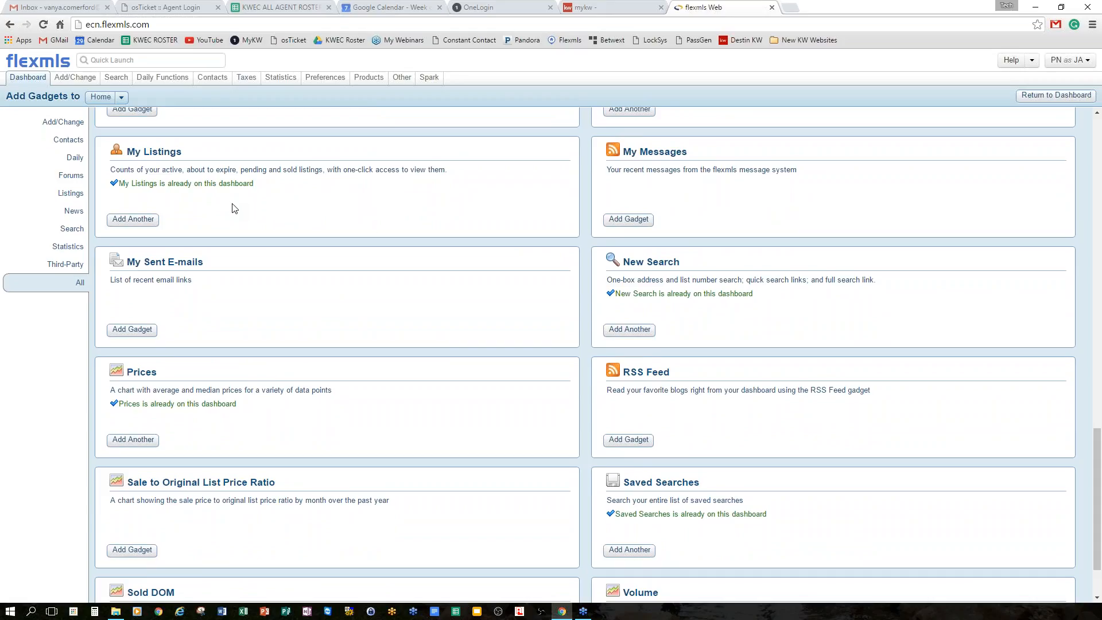
scroll(447, 226, down, 1)
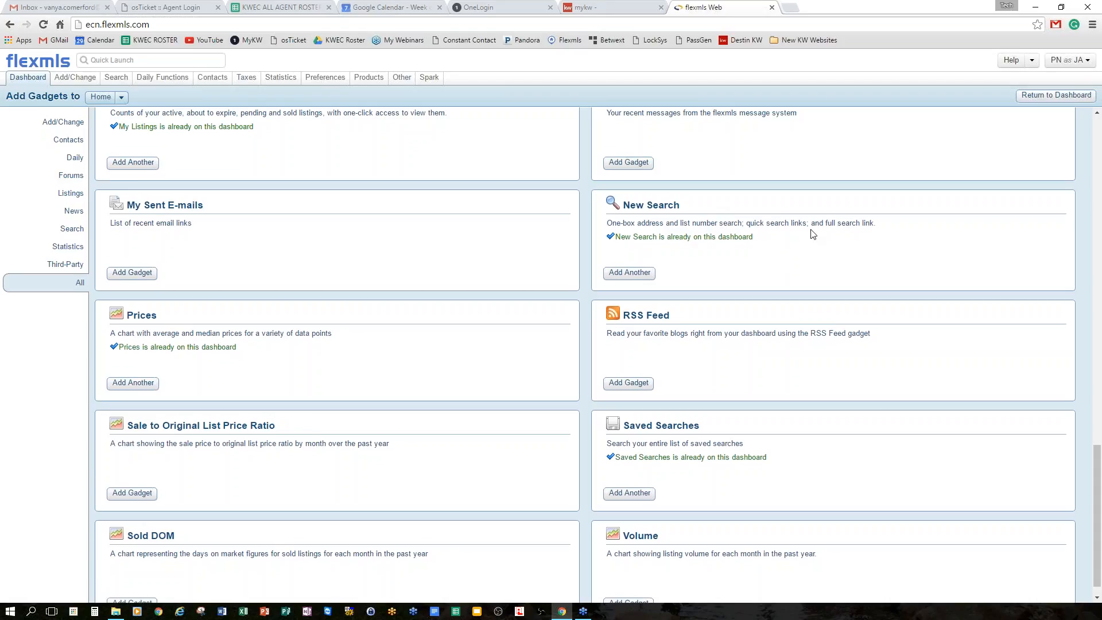
scroll(849, 258, down, 1)
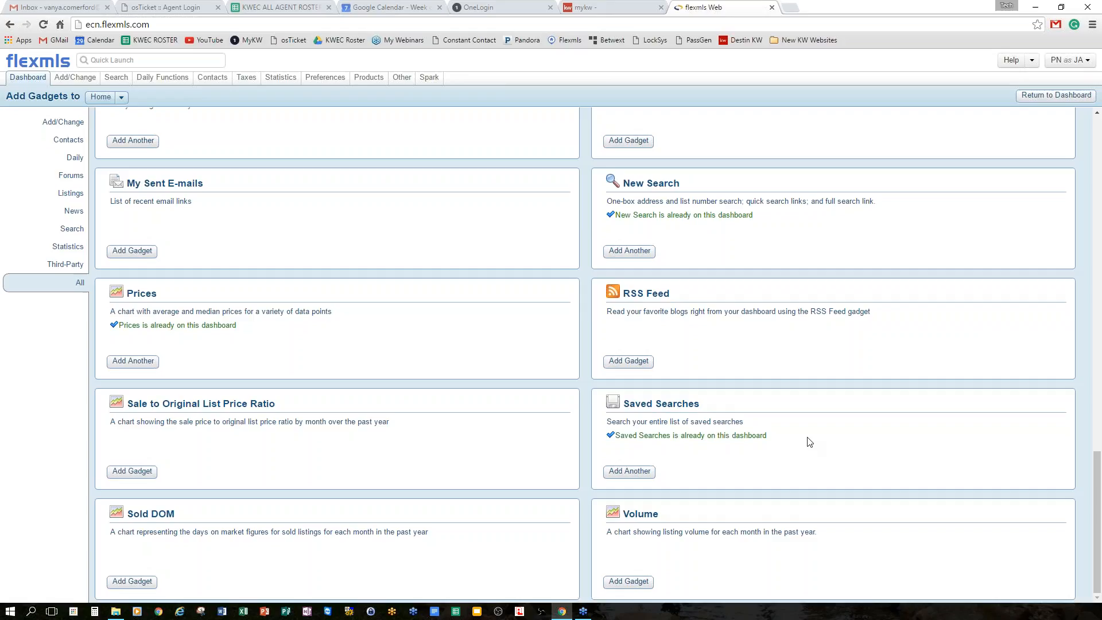
scroll(808, 440, up, 15)
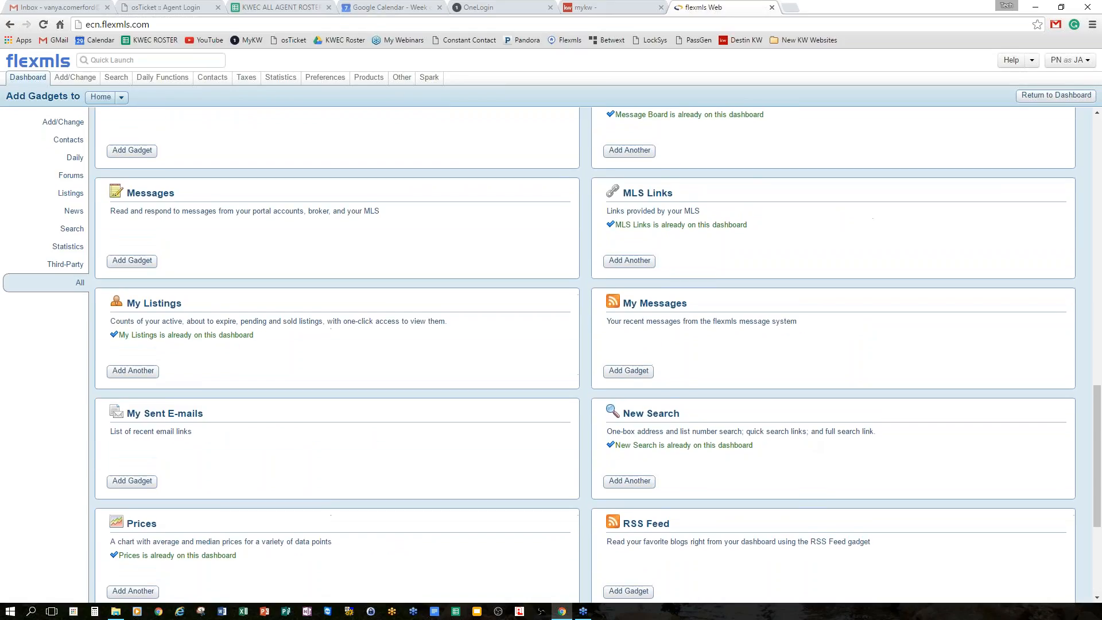
scroll(807, 440, up, 4)
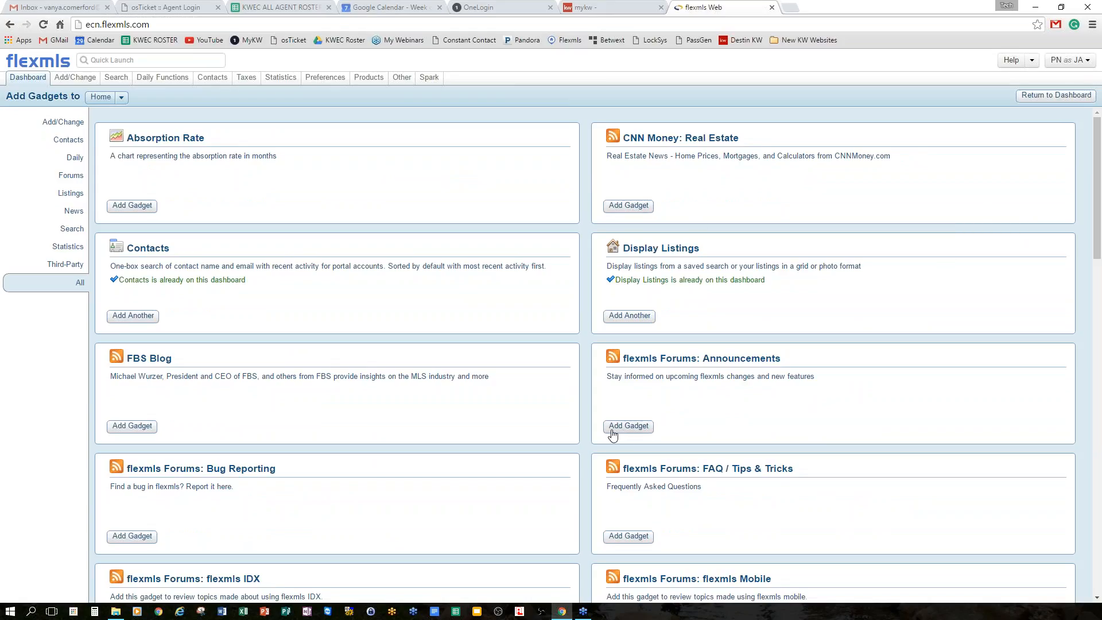
scroll(442, 401, down, 4)
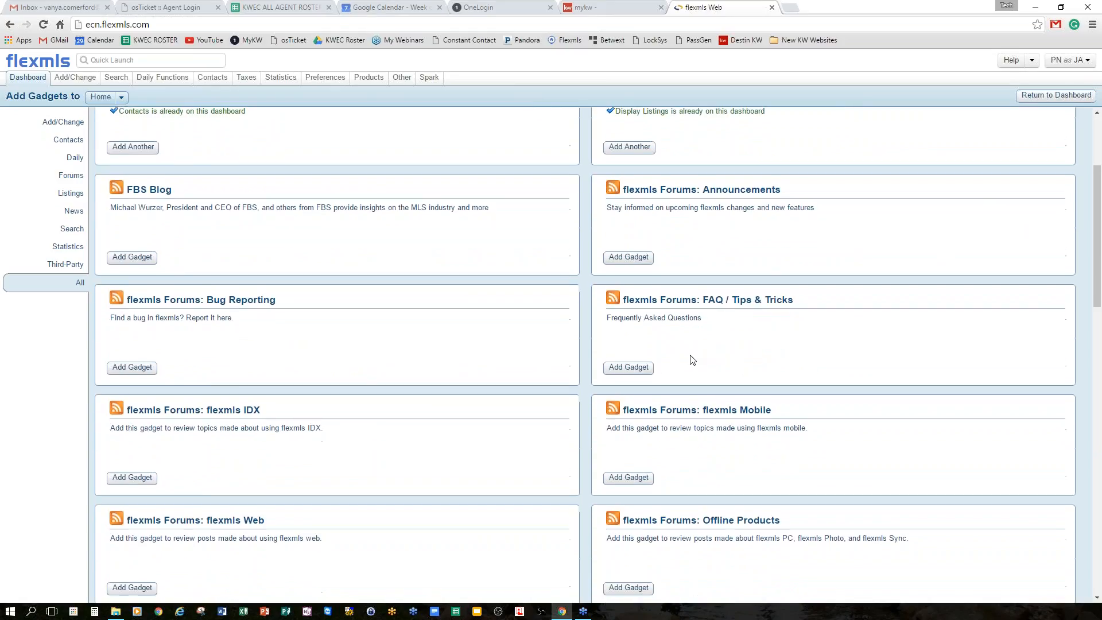
scroll(673, 374, down, 6)
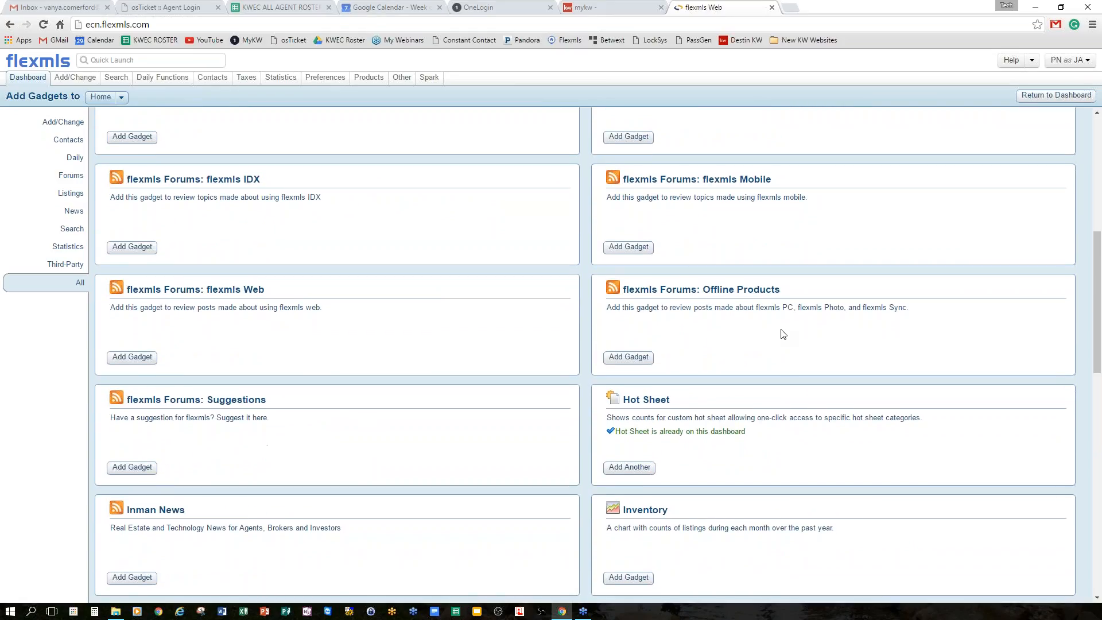
scroll(780, 338, down, 1)
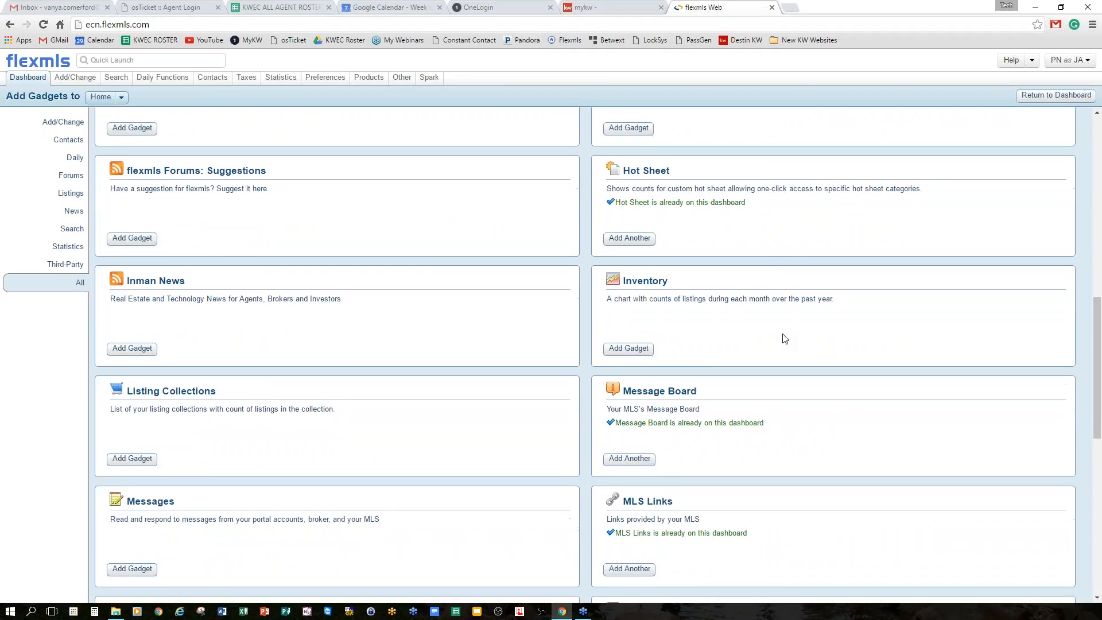
scroll(732, 344, down, 1)
click(628, 290)
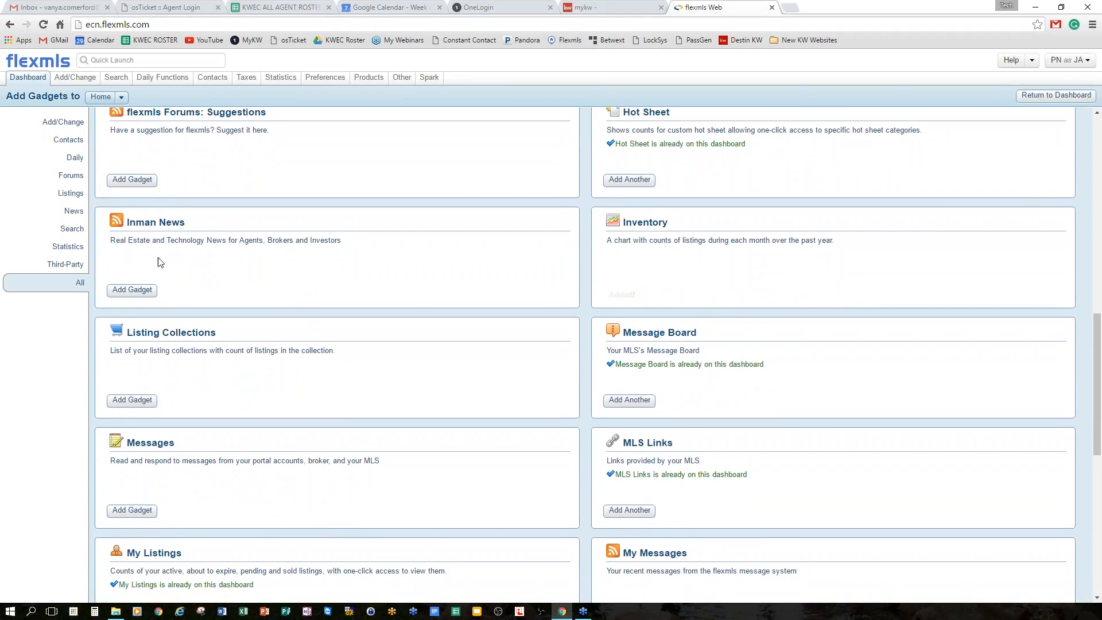
Add the Messages and Sold DOM gadgets, then return to the Home dashboard.
scroll(337, 422, down, 3)
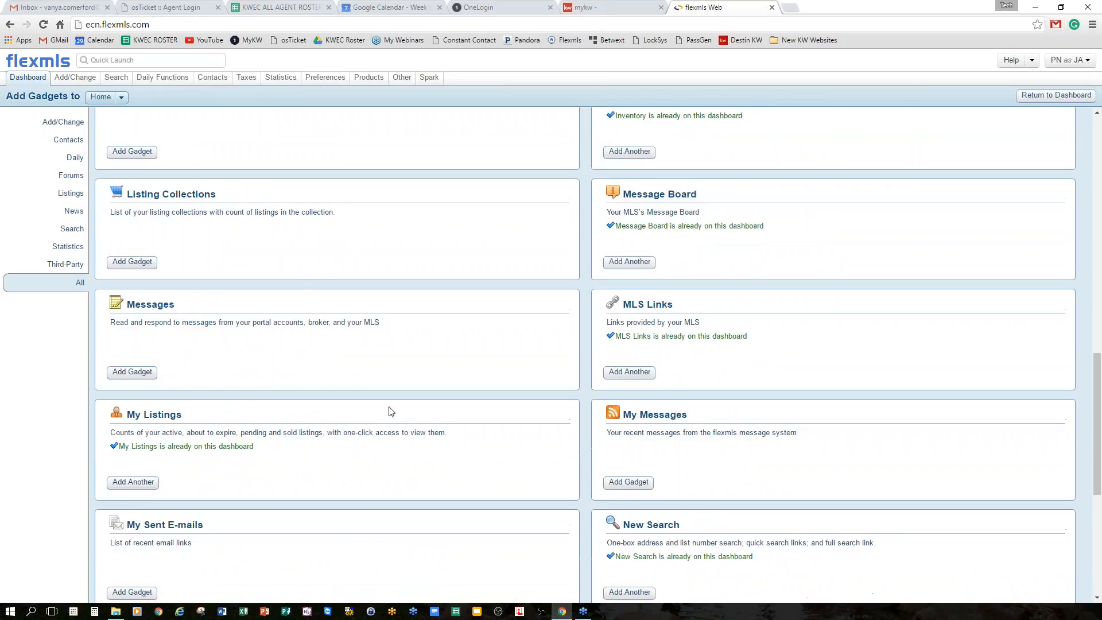
click(132, 287)
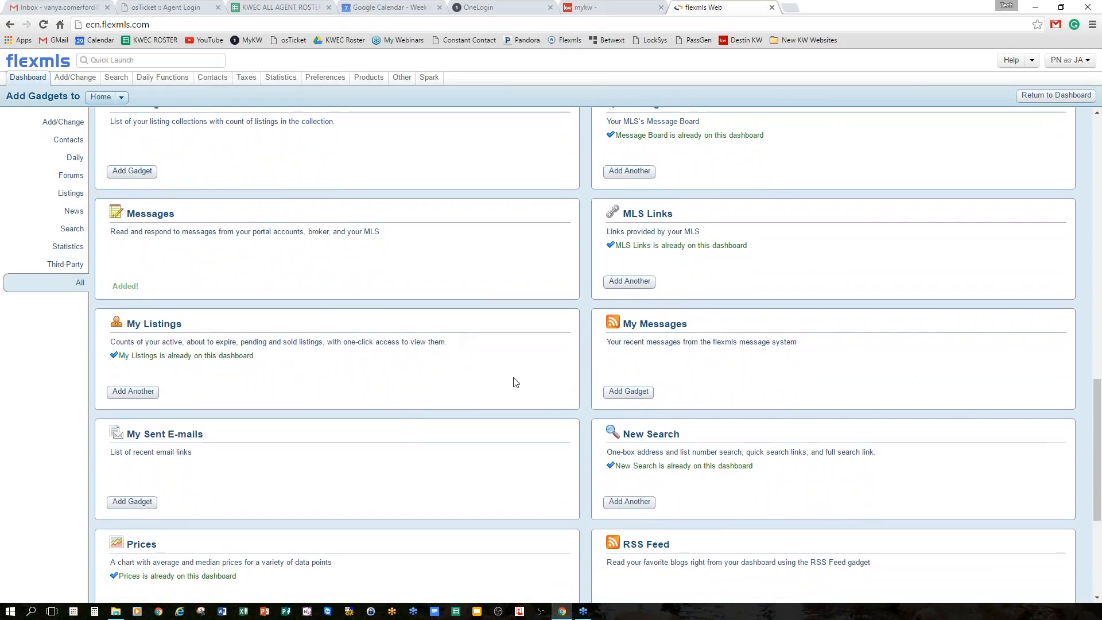
scroll(508, 384, down, 1)
scroll(508, 384, down, 3)
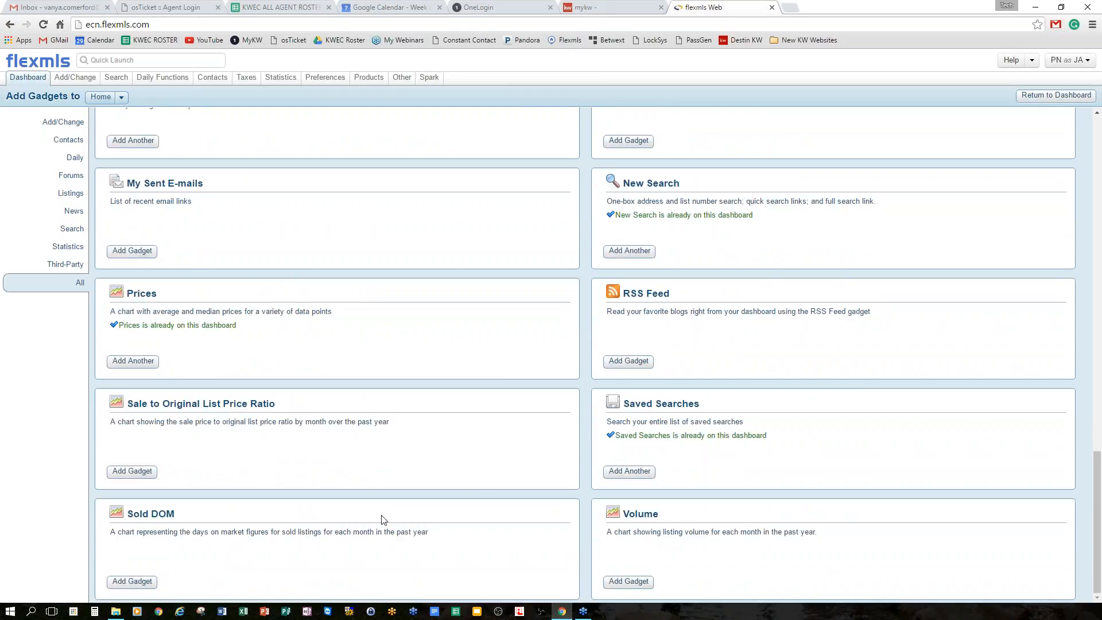
click(137, 582)
scroll(439, 459, up, 15)
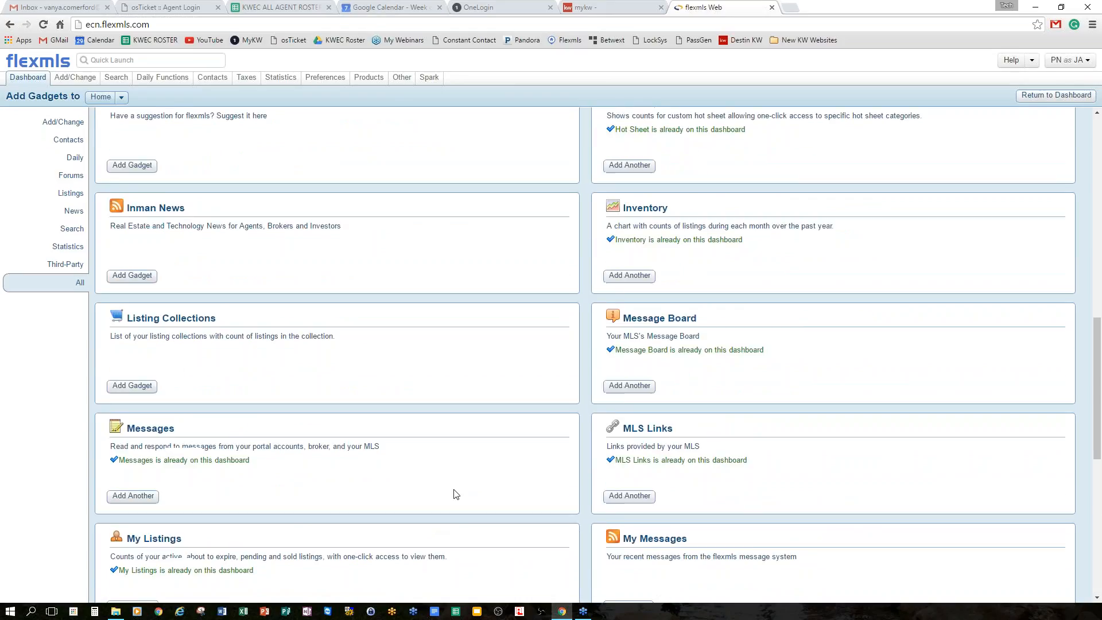
scroll(468, 475, up, 4)
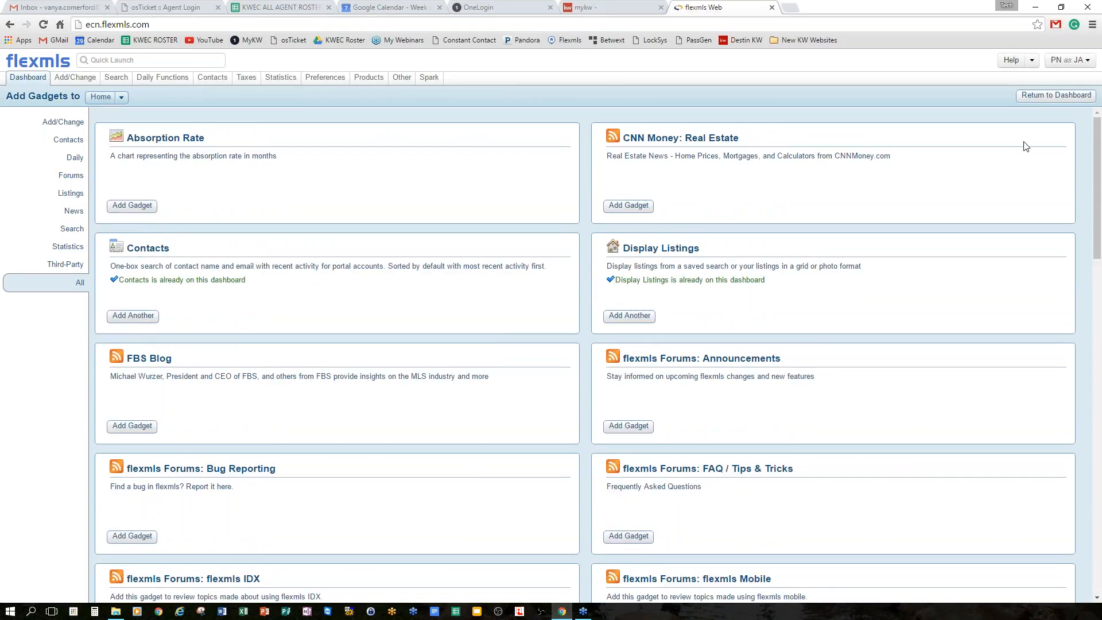
click(1058, 96)
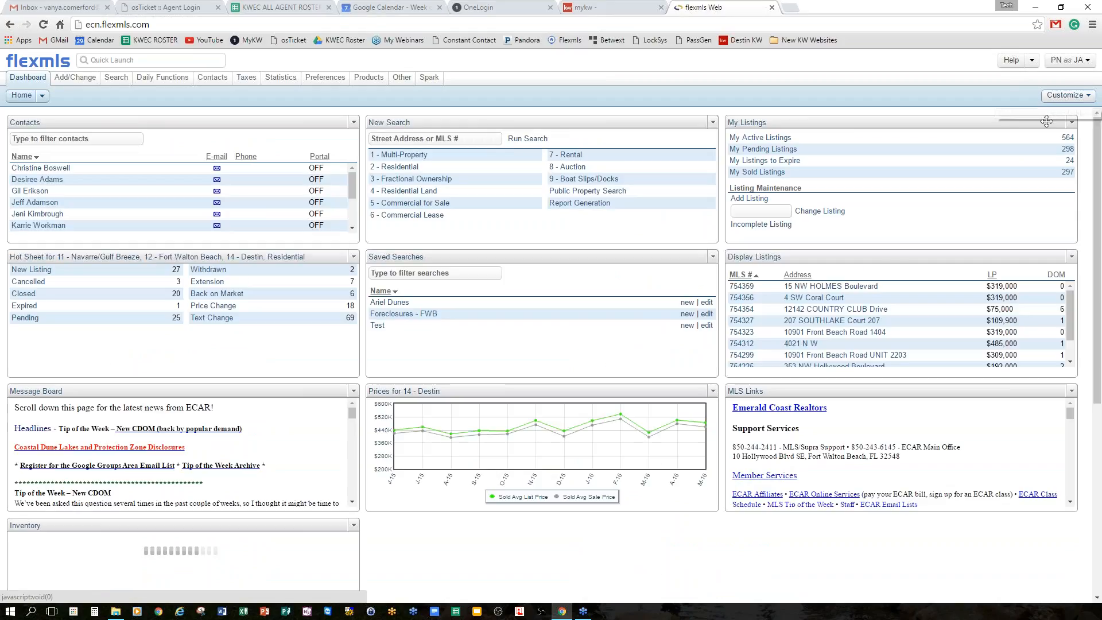
Drag the Messages gadget beside Inventory and the Sold DOM gadget under MLS Links.
scroll(1038, 155, down, 5)
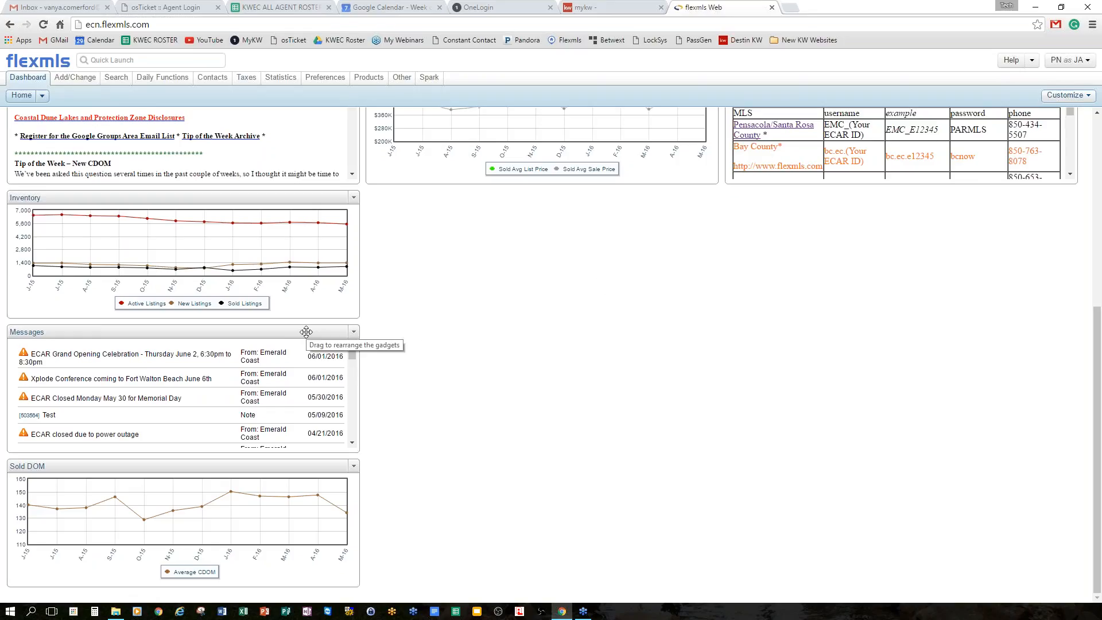
drag(305, 331, 694, 196)
drag(274, 331, 999, 199)
scroll(897, 453, up, 4)
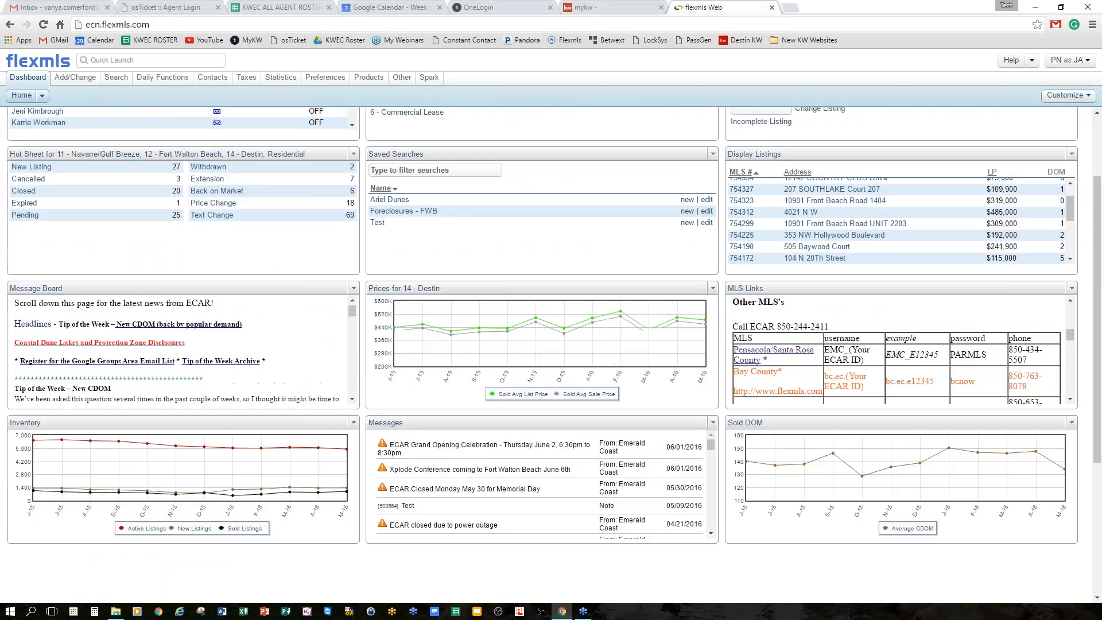
mouse_move(874, 422)
mouse_down()
mouse_move(868, 273)
mouse_move(871, 436)
mouse_up()
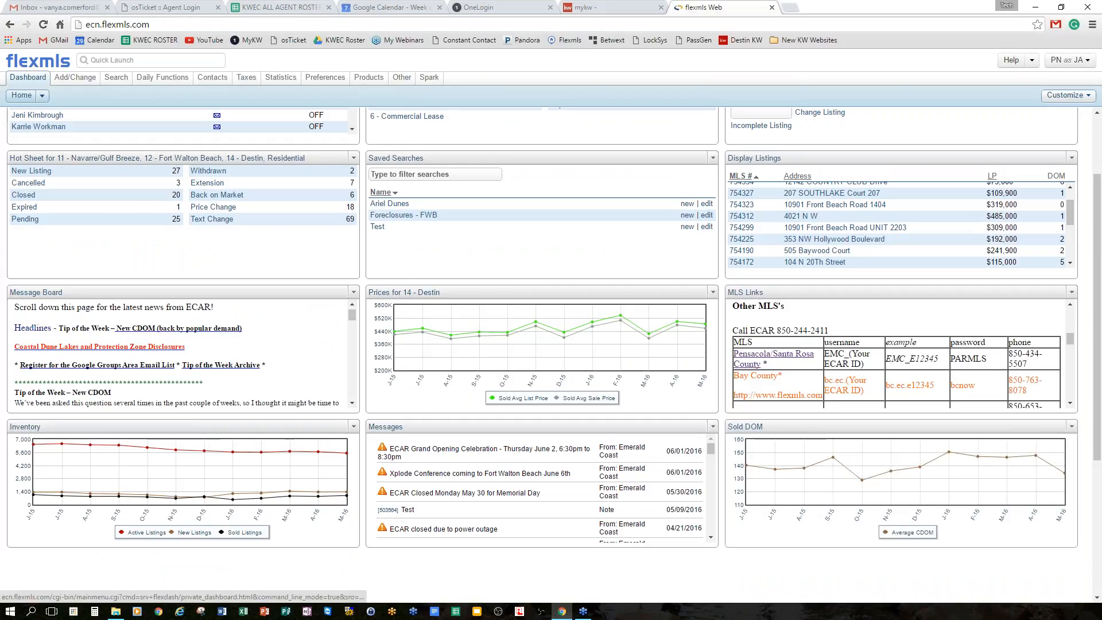
scroll(809, 370, down, 5)
scroll(809, 370, up, 8)
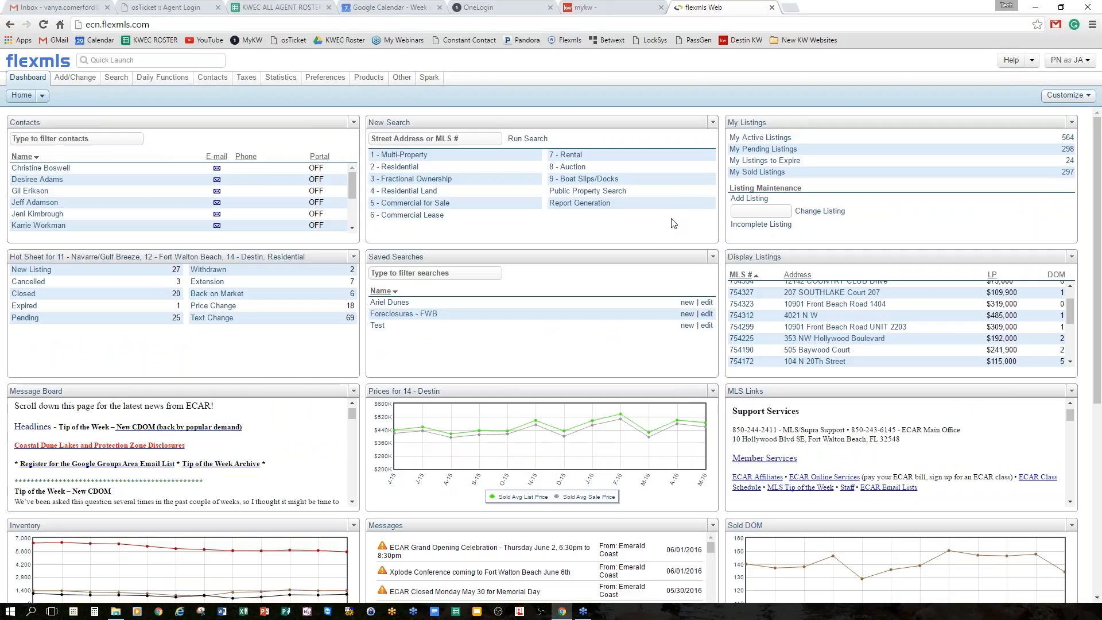
click(713, 122)
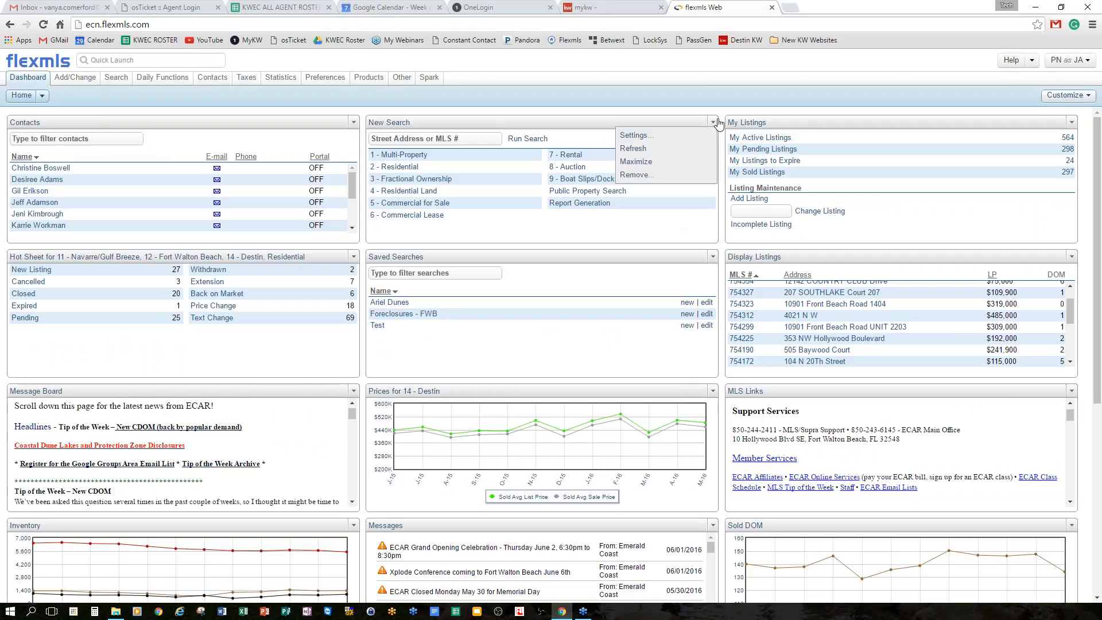
Select all Available Searches, 1 - Multi-Property through Report Generation, in New Search settings and save.
click(659, 137)
click(661, 138)
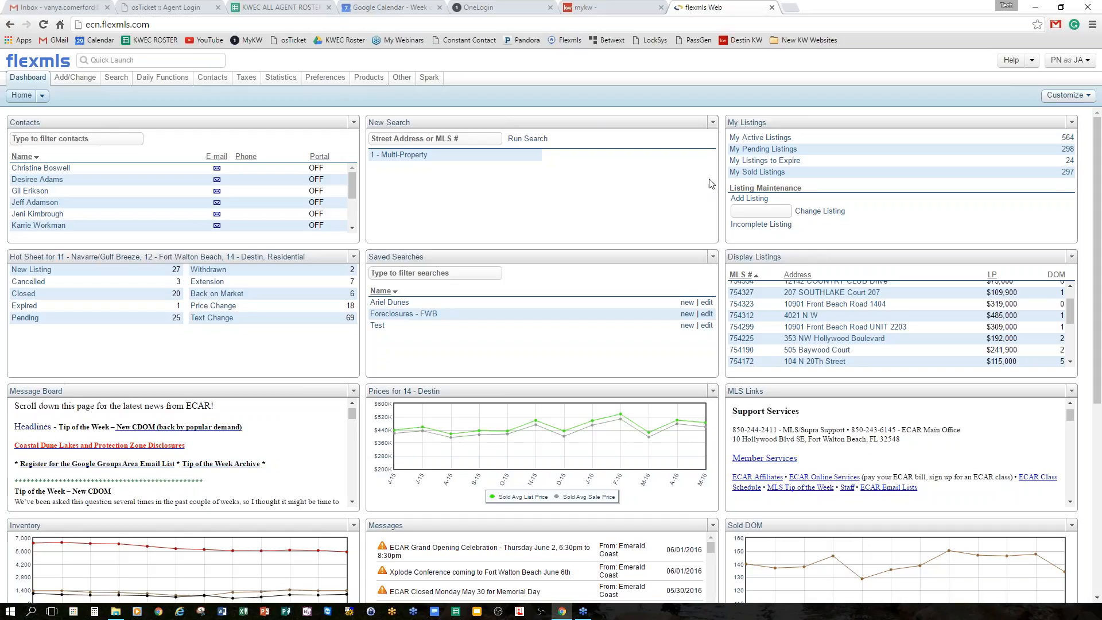
click(712, 124)
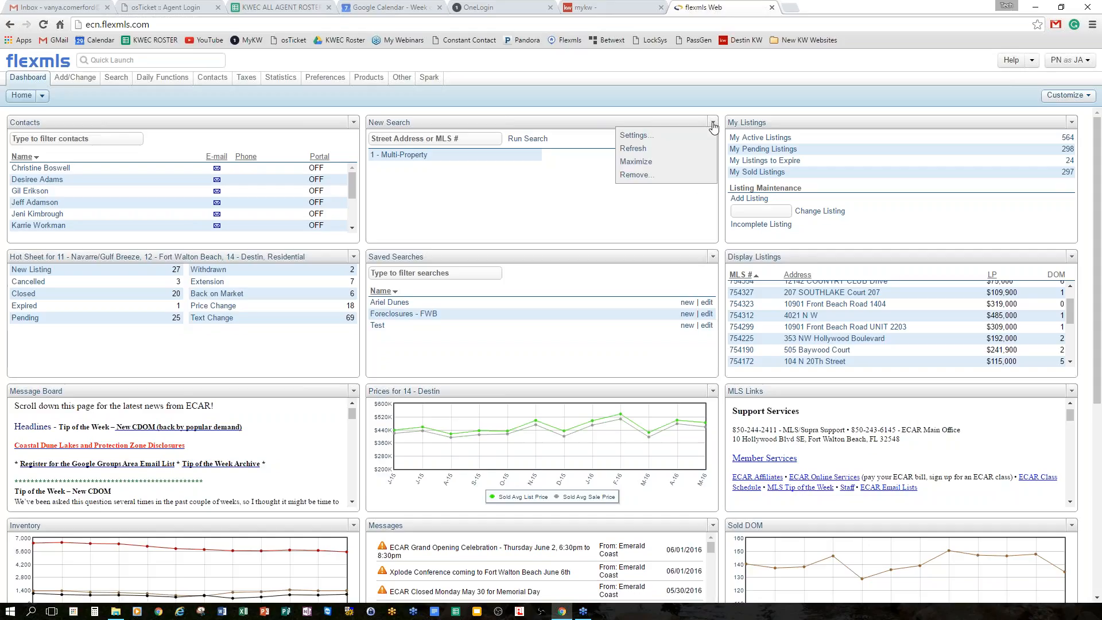
click(633, 135)
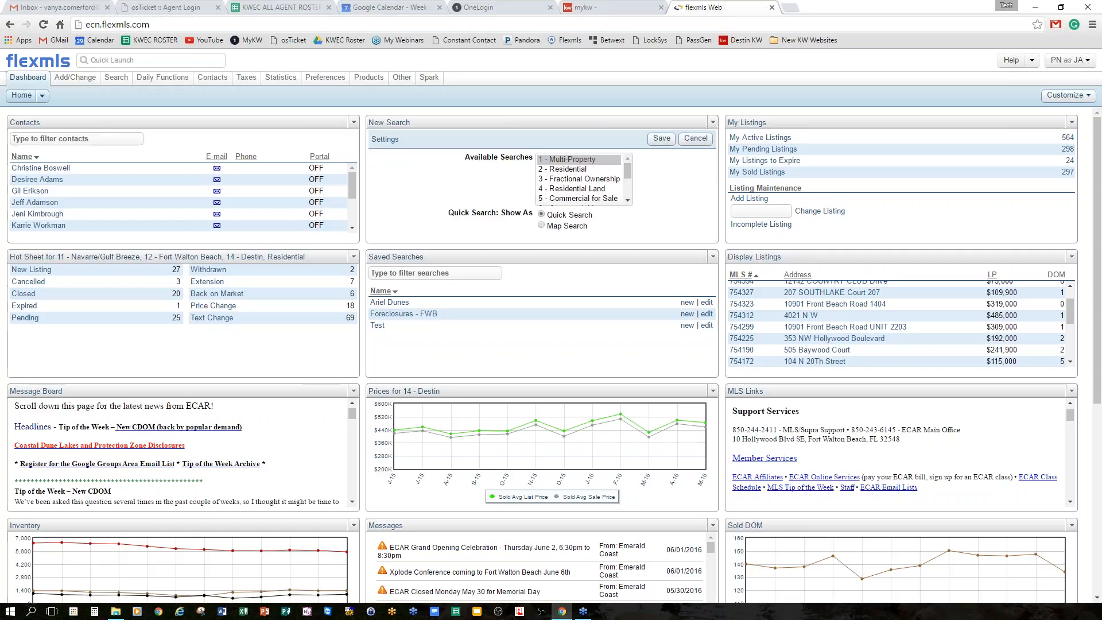
click(576, 162)
scroll(596, 189, down, 3)
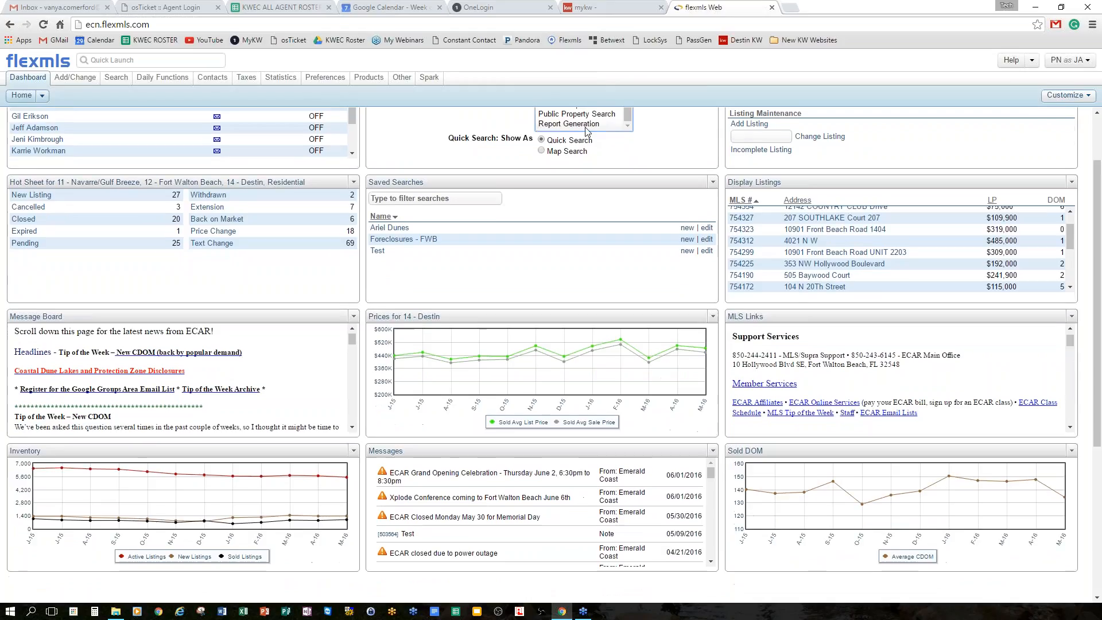
scroll(608, 193, up, 1)
key(ctrl+a)
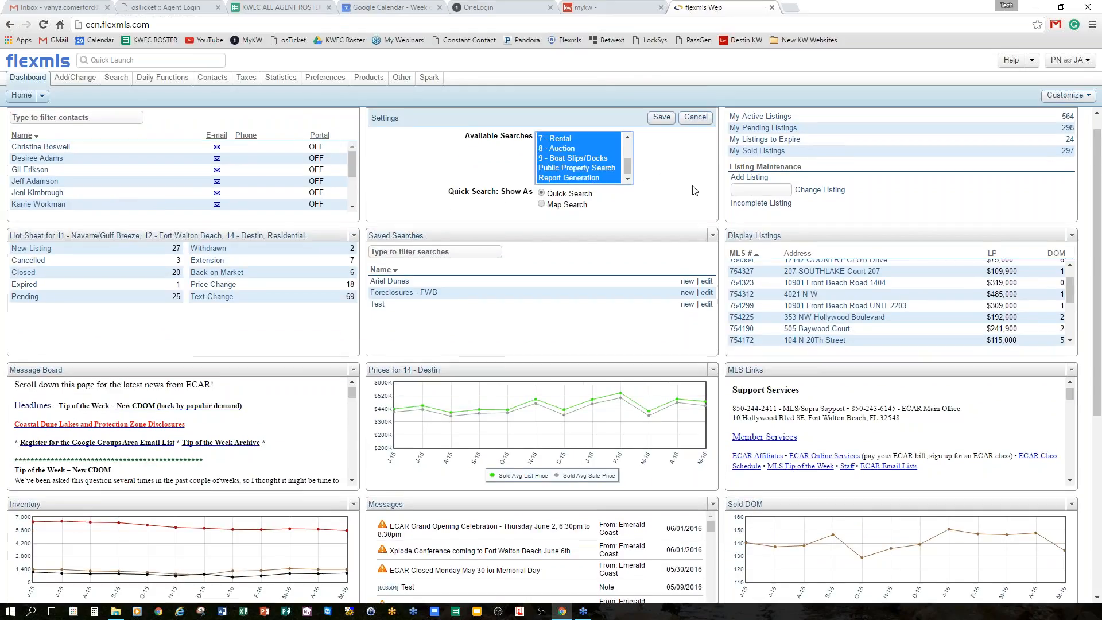
scroll(694, 190, up, 1)
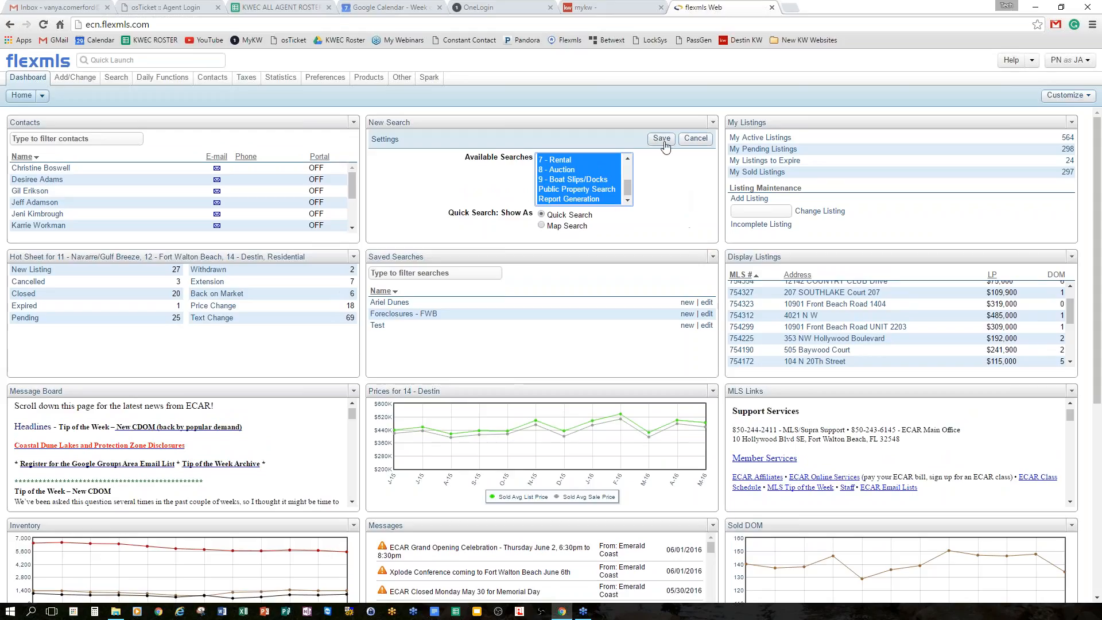
click(663, 142)
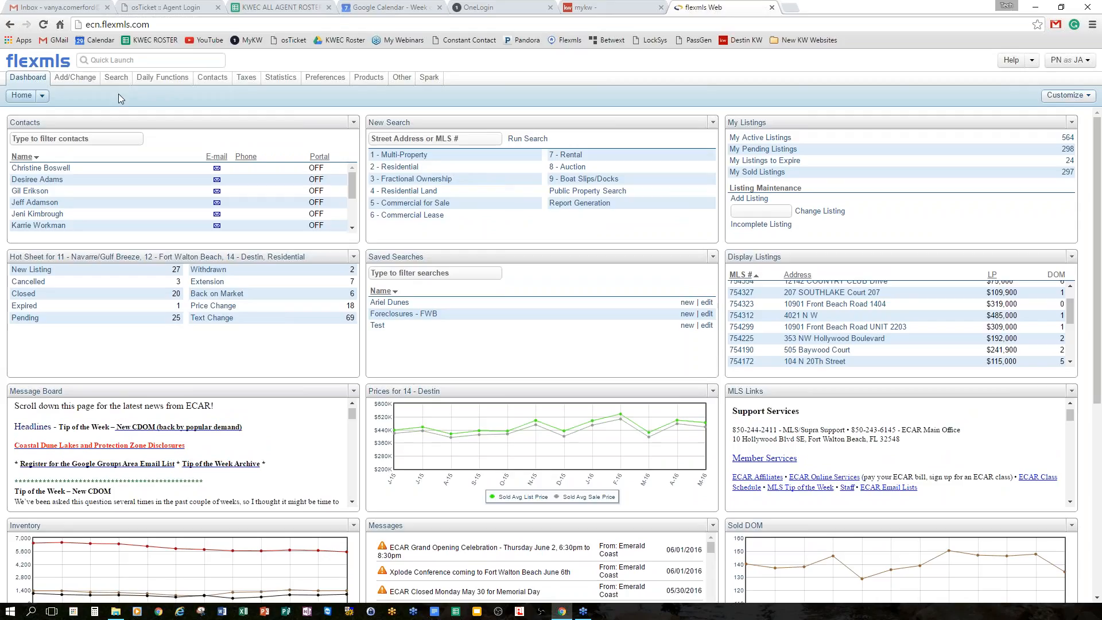
mouse_move(115, 84)
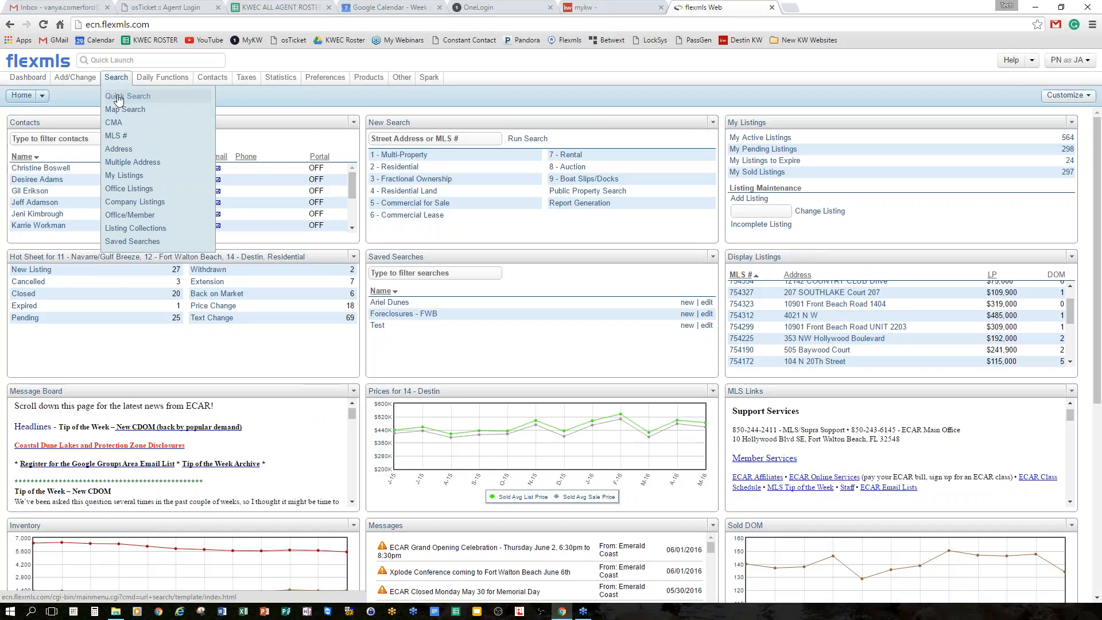
click(118, 96)
click(291, 134)
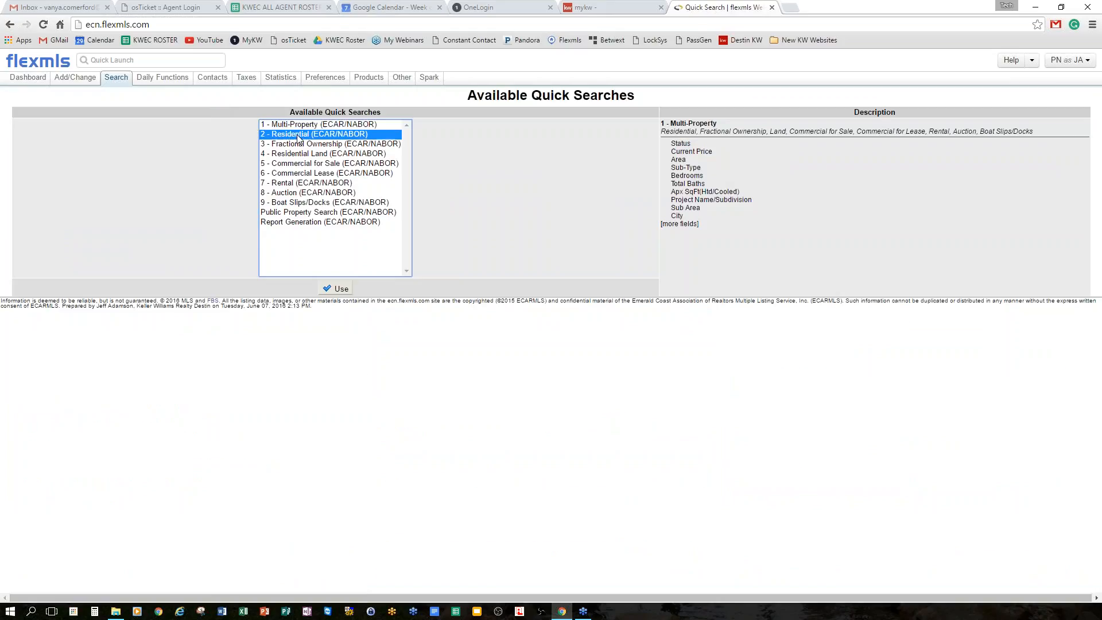
click(336, 288)
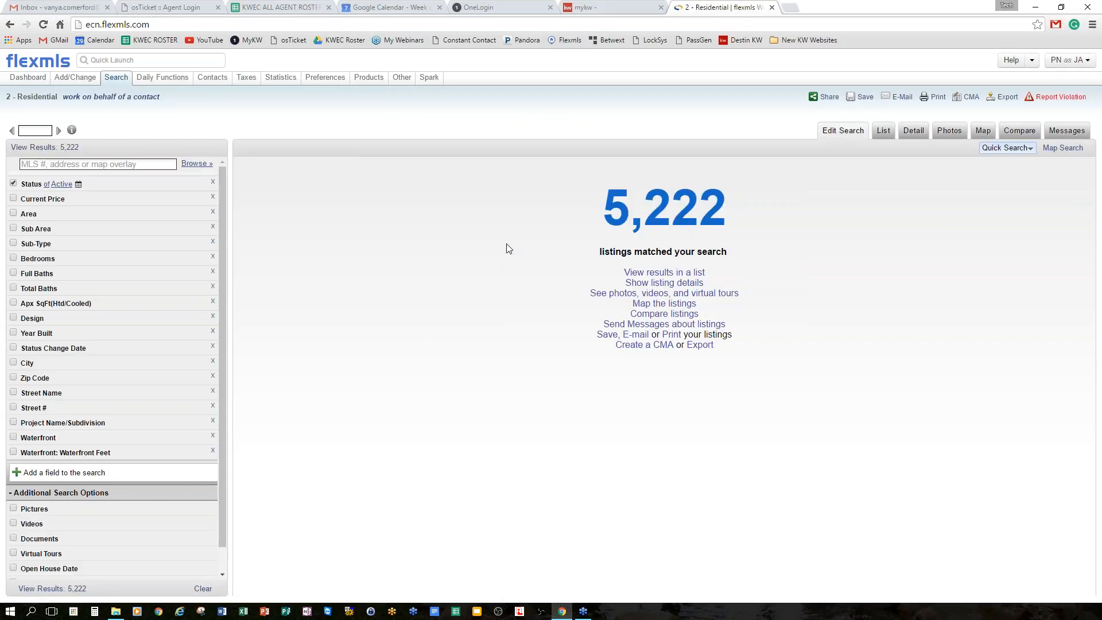
click(44, 61)
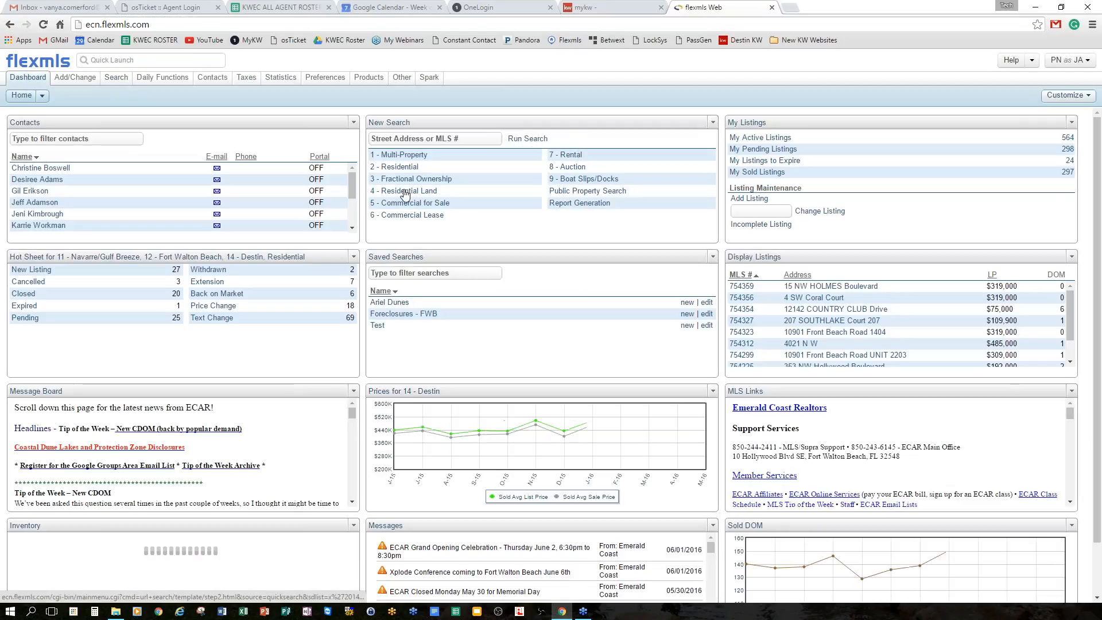
click(392, 167)
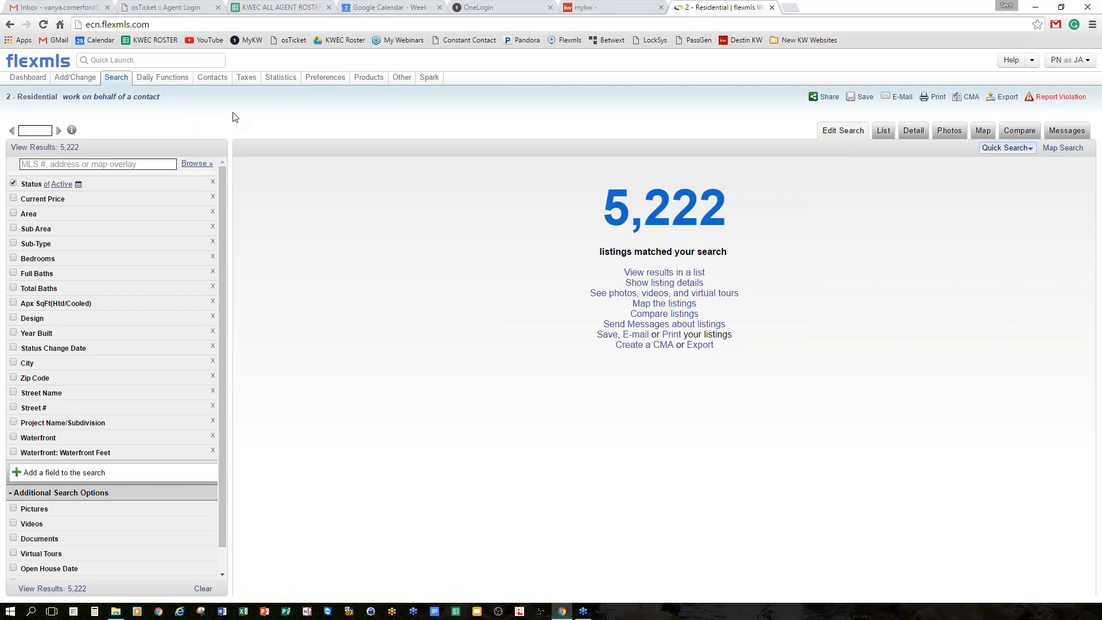
click(46, 67)
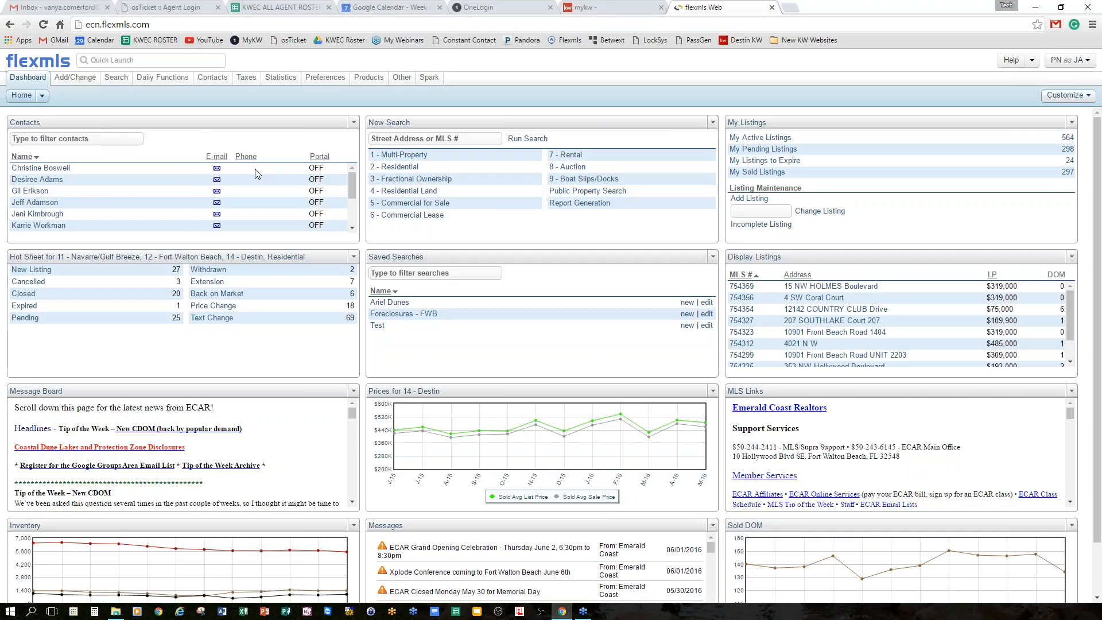
In Contacts settings, select every Show columns entry from E-mail through Listings to Approve and save.
click(354, 122)
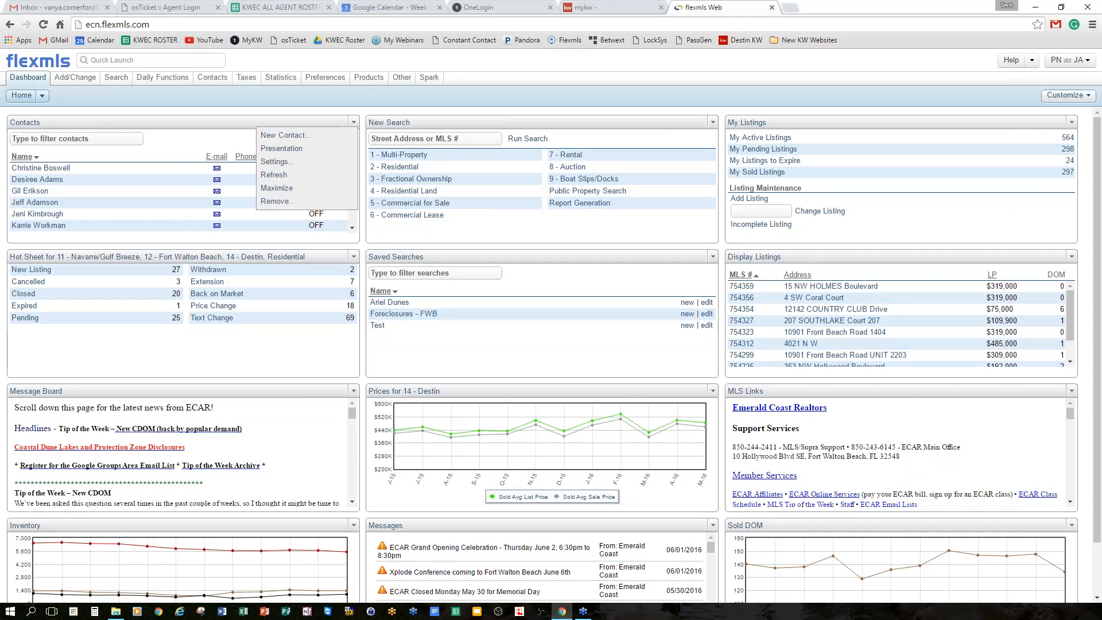
click(301, 162)
scroll(245, 177, down, 1)
mouse_move(245, 174)
mouse_down()
mouse_move(245, 187)
mouse_move(245, 174)
mouse_up()
scroll(232, 180, up, 1)
click(181, 161)
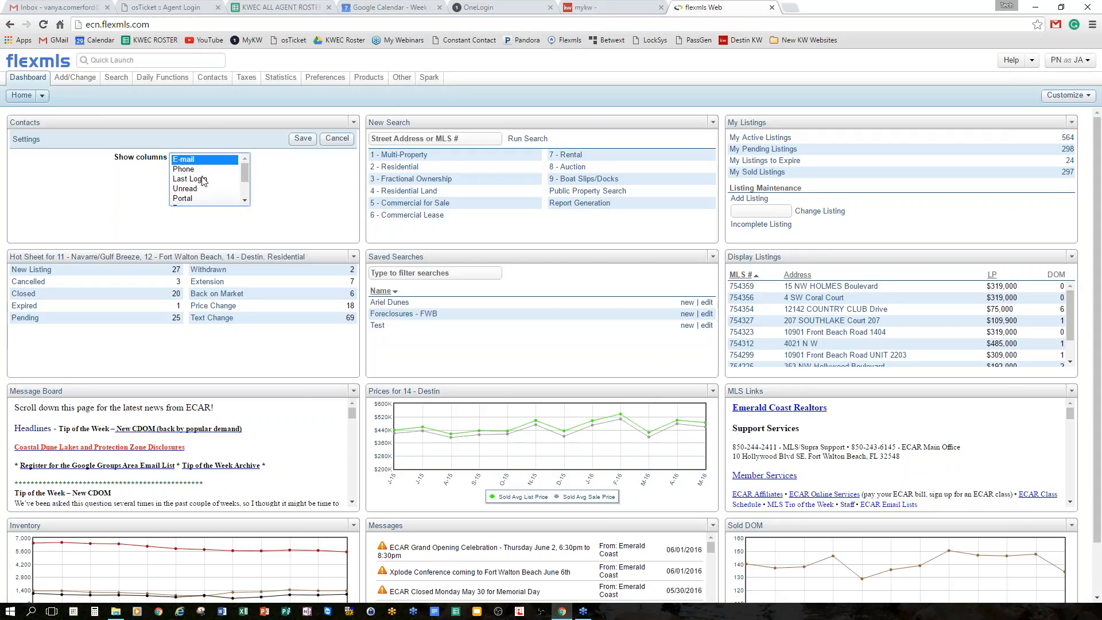
scroll(208, 174, down, 3)
click(213, 141)
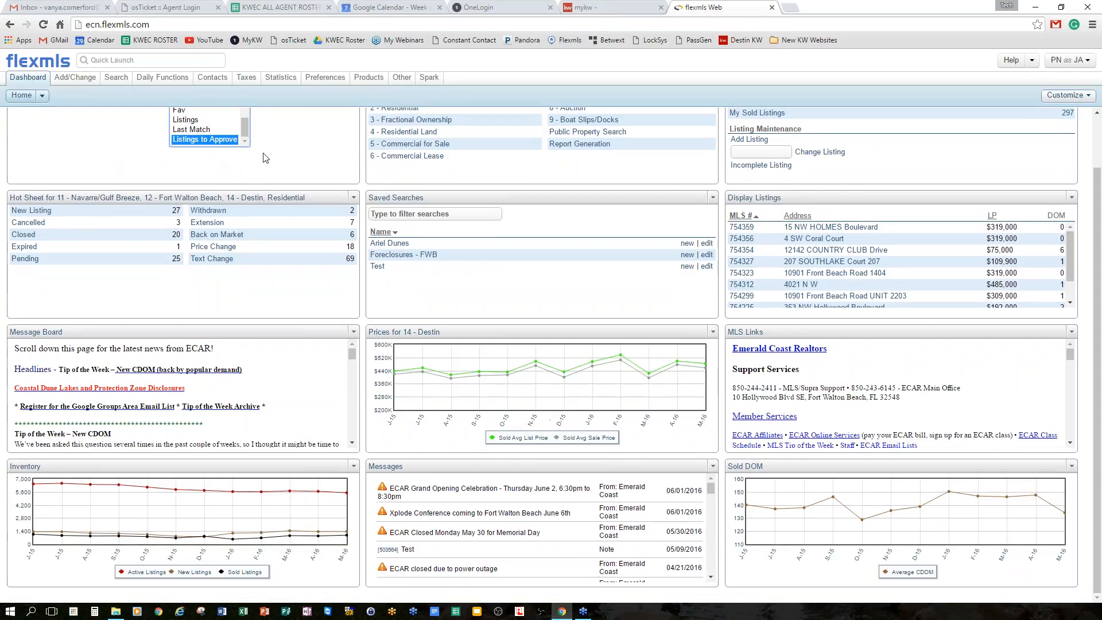
scroll(298, 173, up, 1)
scroll(219, 190, up, 2)
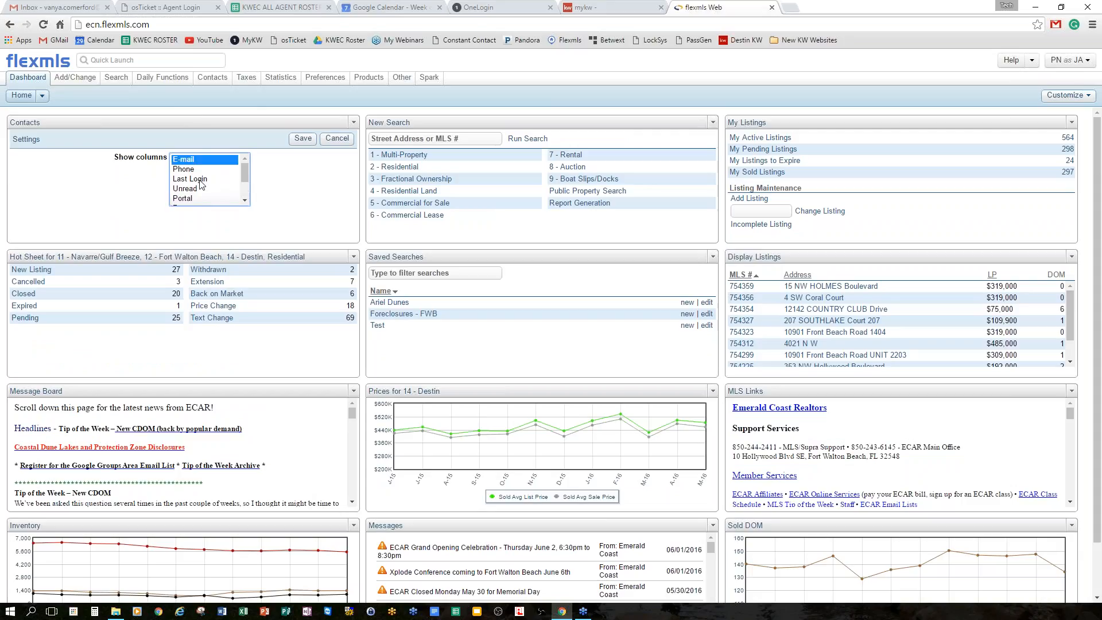
scroll(194, 172, down, 4)
scroll(199, 176, down, 1)
shift+click(212, 141)
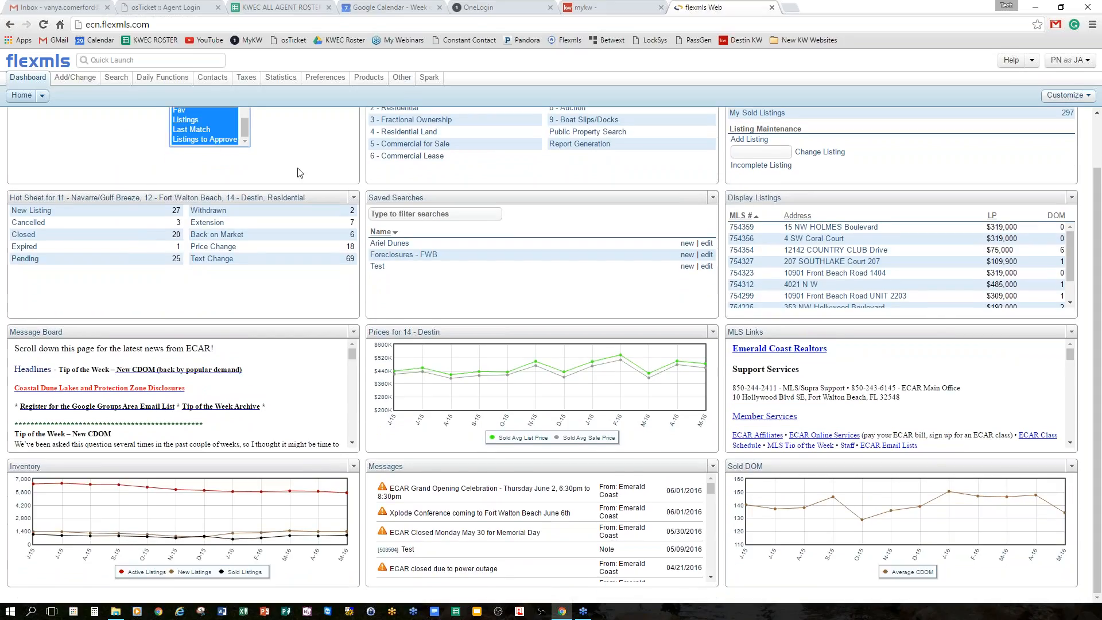
scroll(299, 173, up, 1)
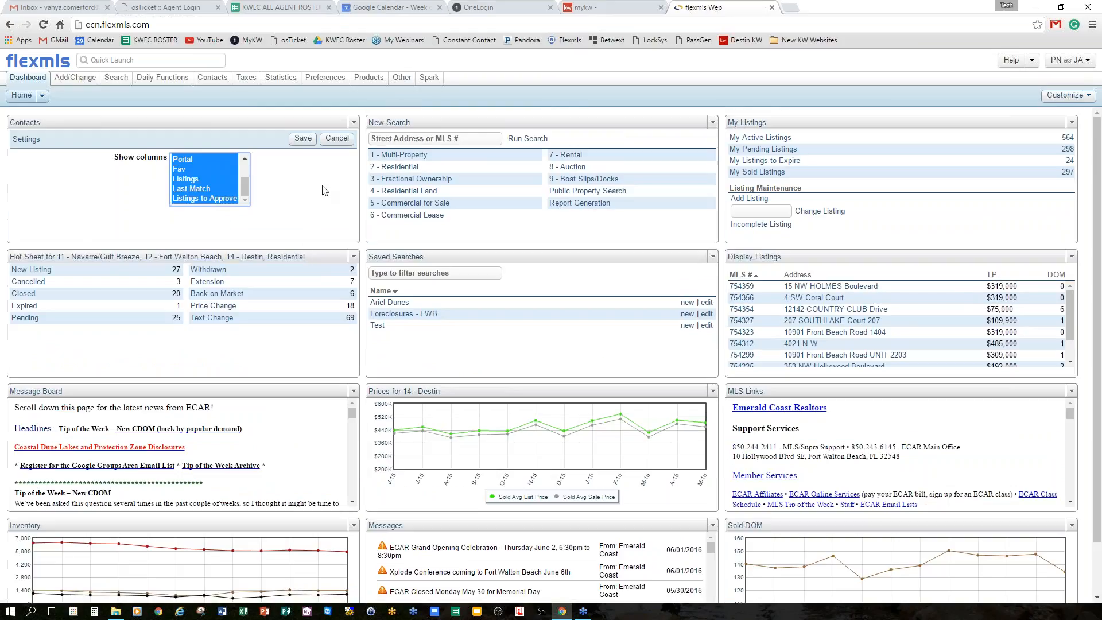
click(302, 140)
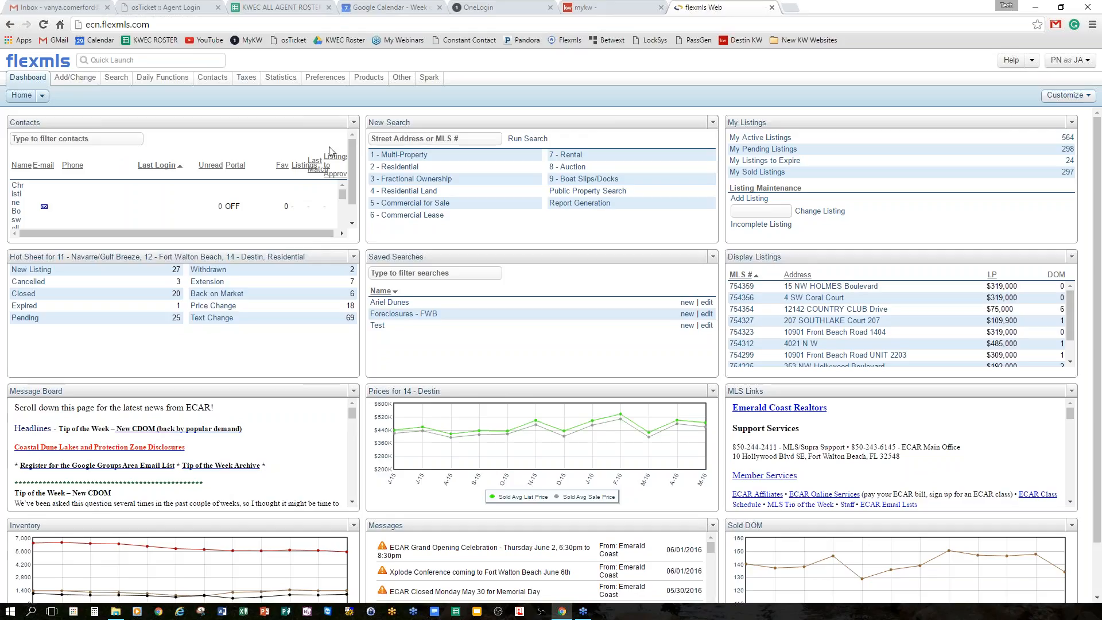
Scroll through the Contacts panel to review the added columns.
drag(229, 233, 192, 232)
scroll(236, 168, down, 2)
scroll(238, 166, down, 5)
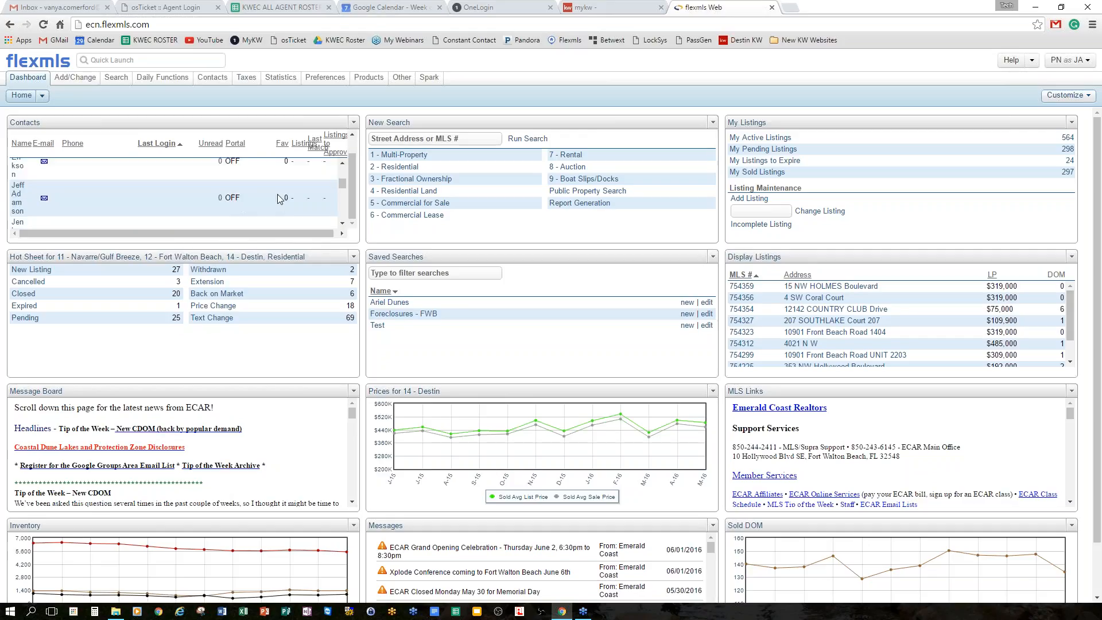
scroll(290, 204, up, 5)
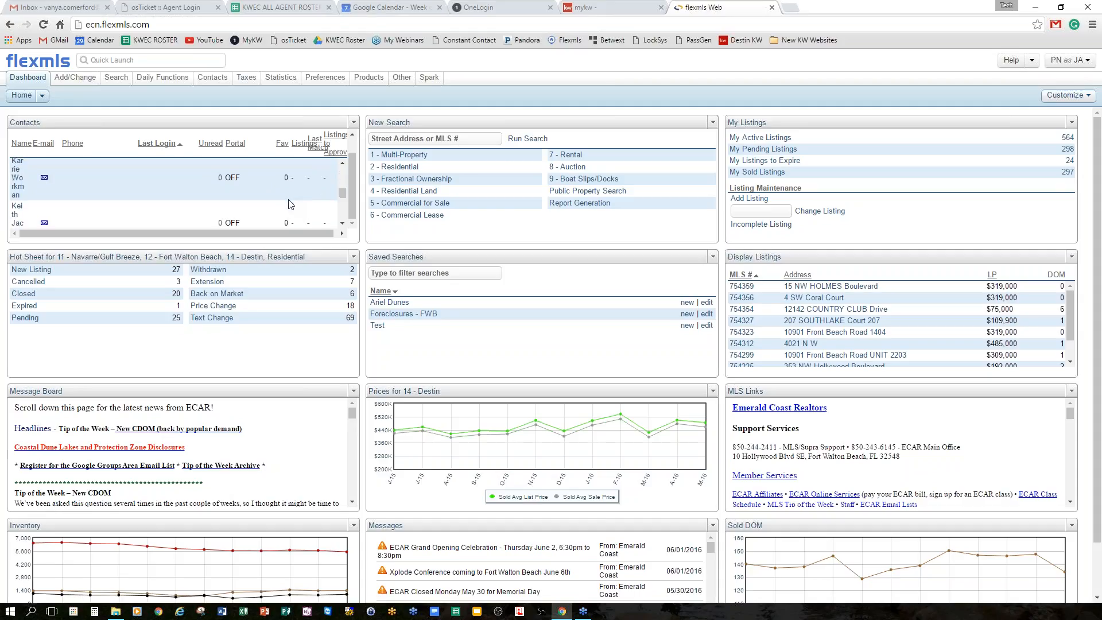
scroll(266, 192, up, 3)
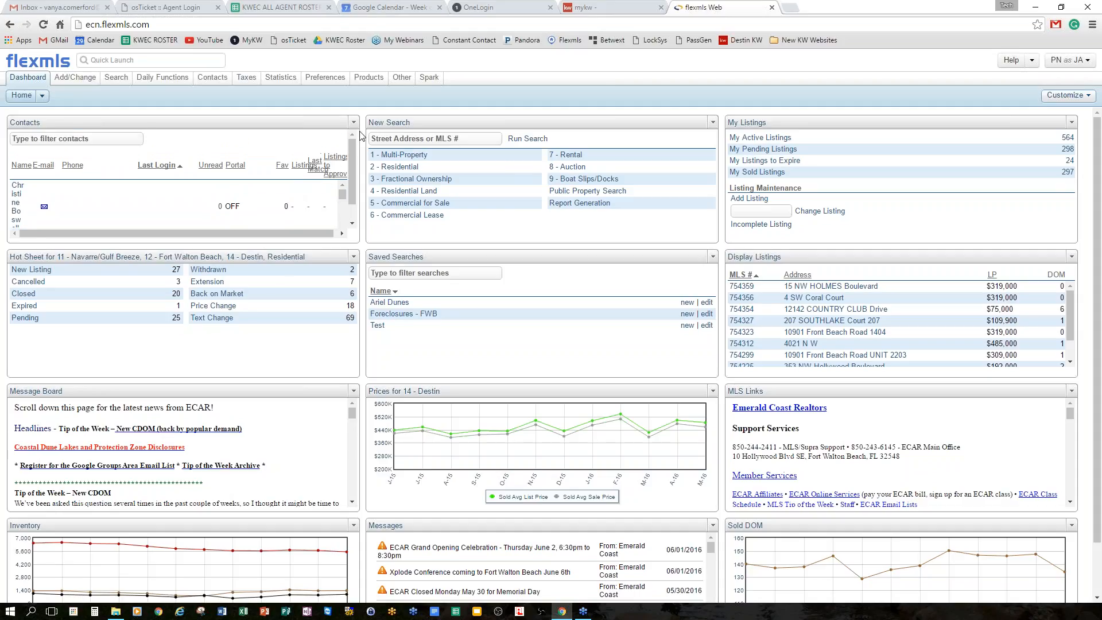
In Contacts settings, select only the E-mail, Phone and Portal columns and save.
click(353, 122)
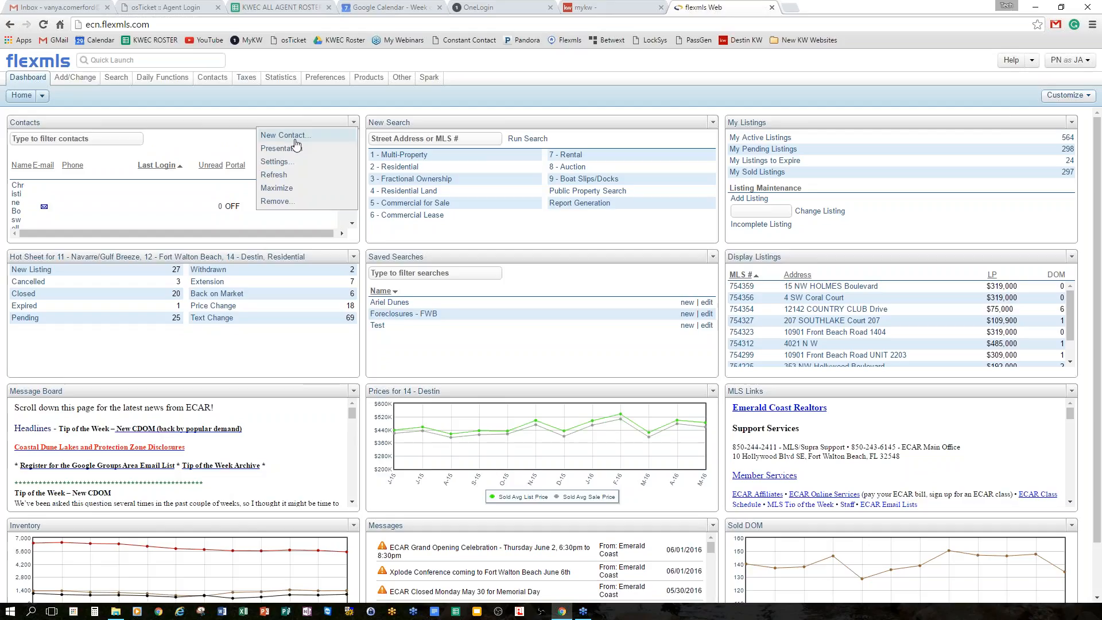
click(294, 162)
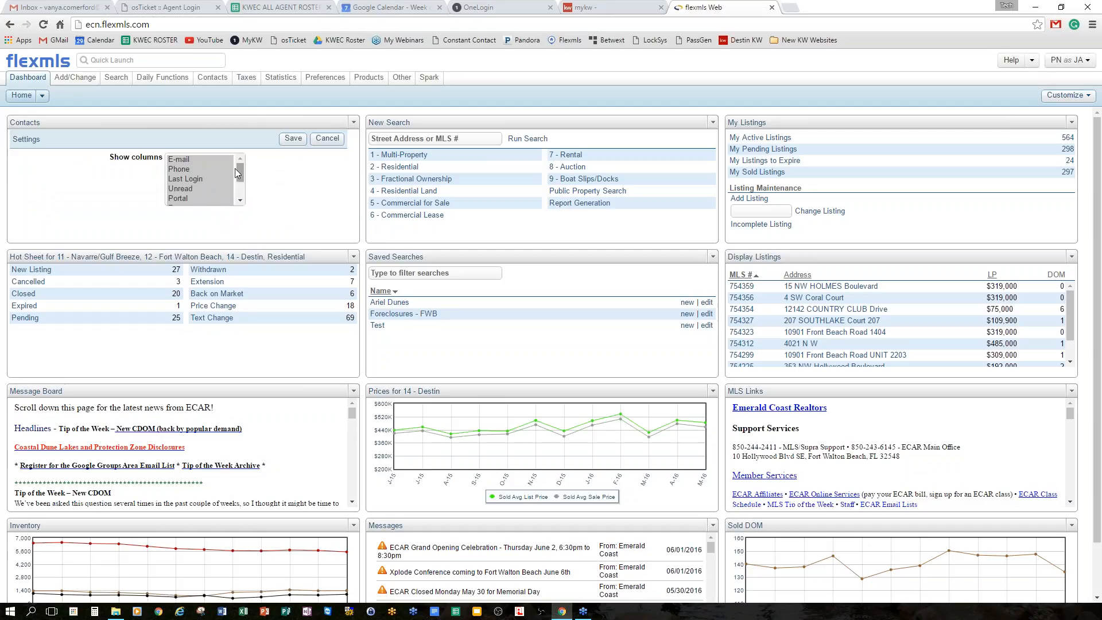
click(192, 162)
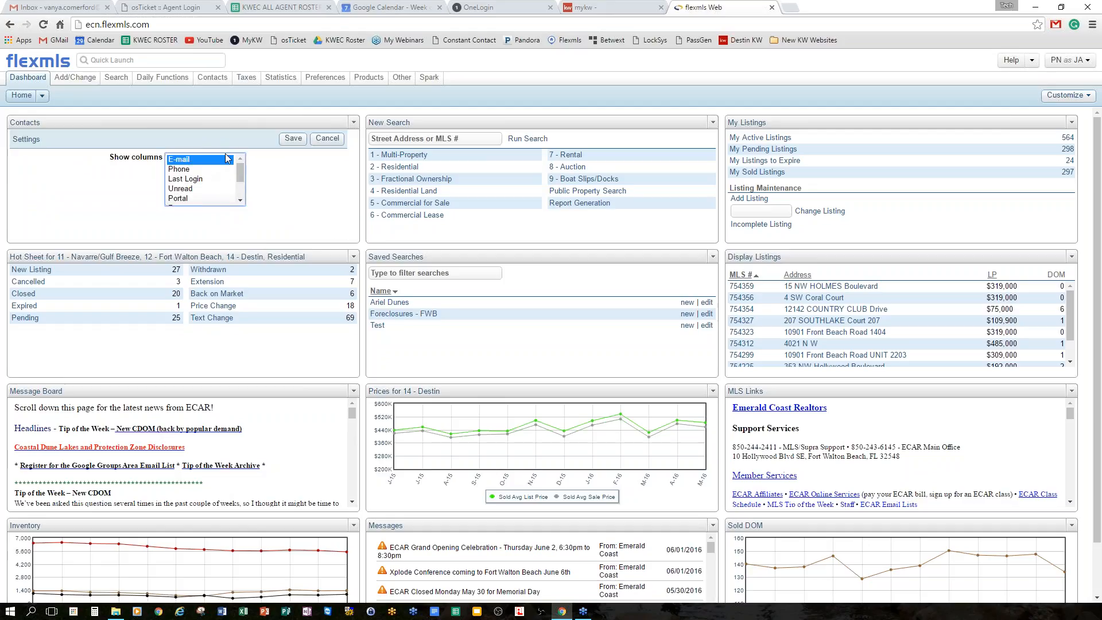
ctrl+click(189, 170)
scroll(209, 179, down, 5)
ctrl+click(187, 155)
scroll(224, 199, up, 3)
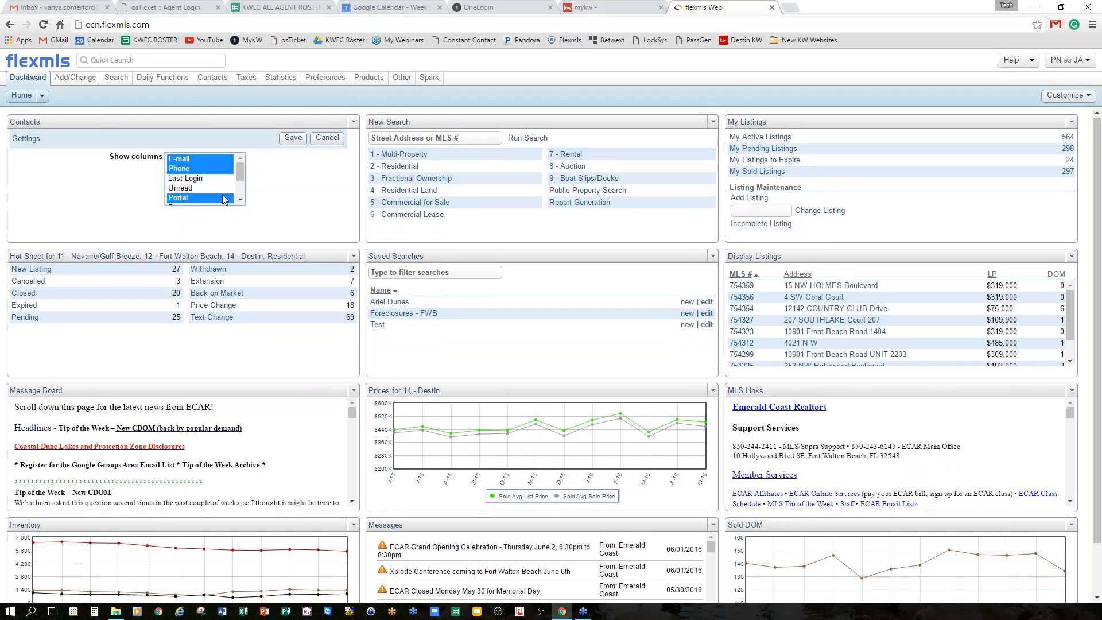
click(294, 137)
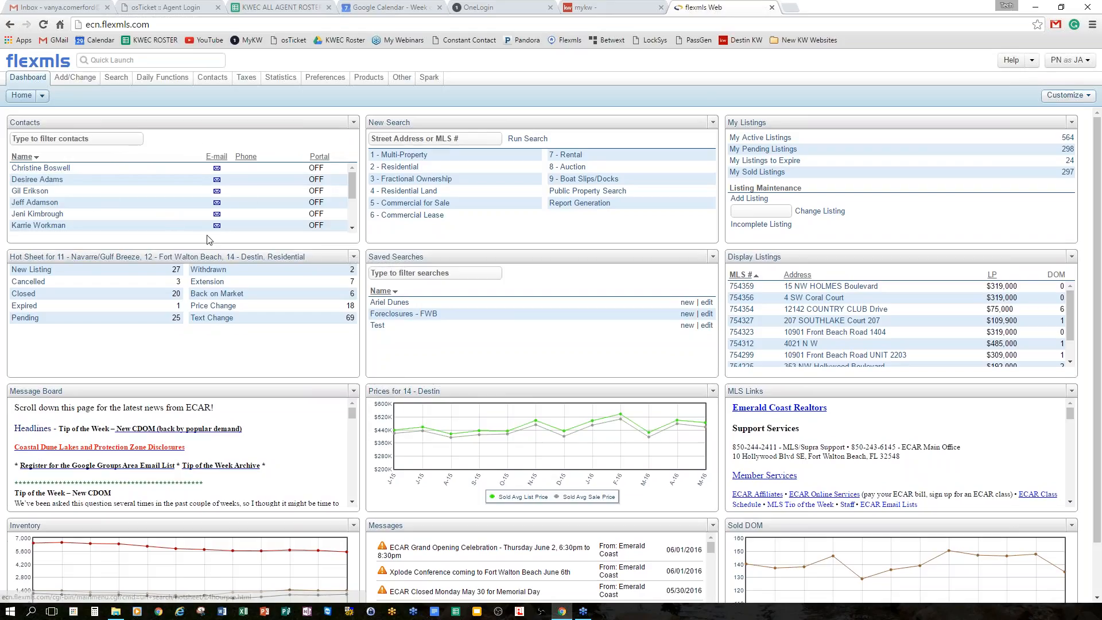
scroll(196, 192, down, 3)
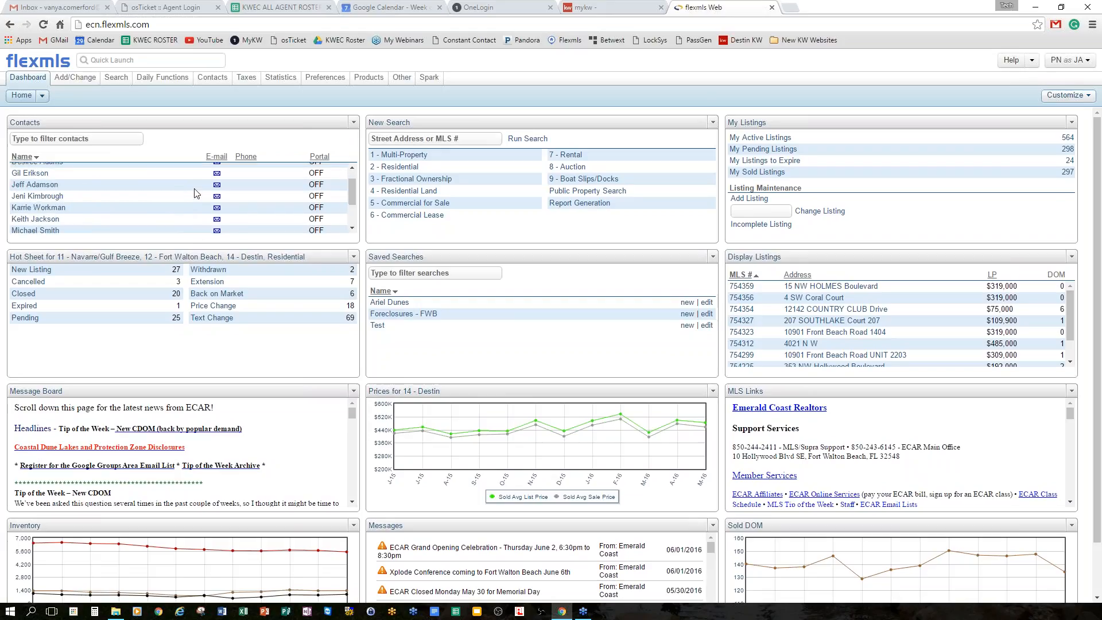
scroll(191, 194, up, 3)
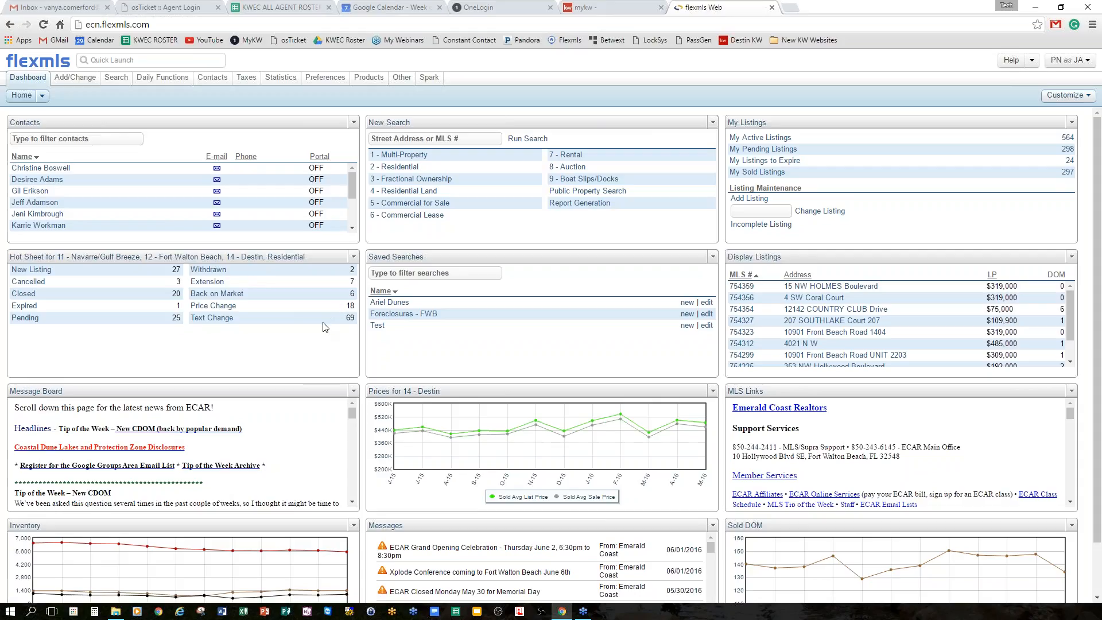
In Hot Sheet settings, select the 11 - Navarre/Gulf Breeze area.
click(354, 256)
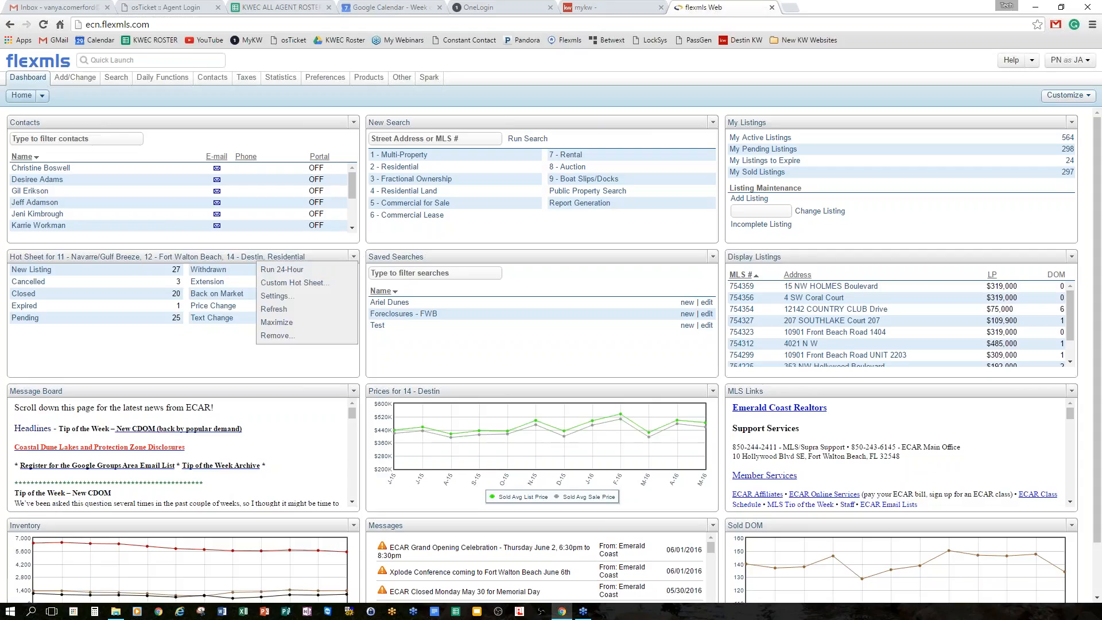
click(278, 296)
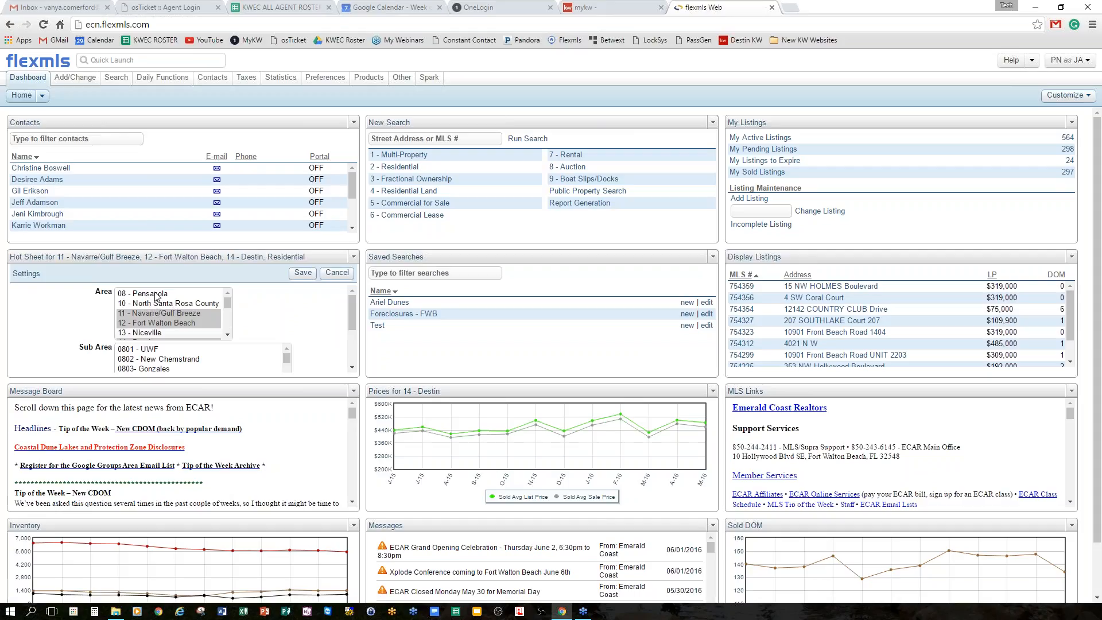
scroll(181, 313, down, 10)
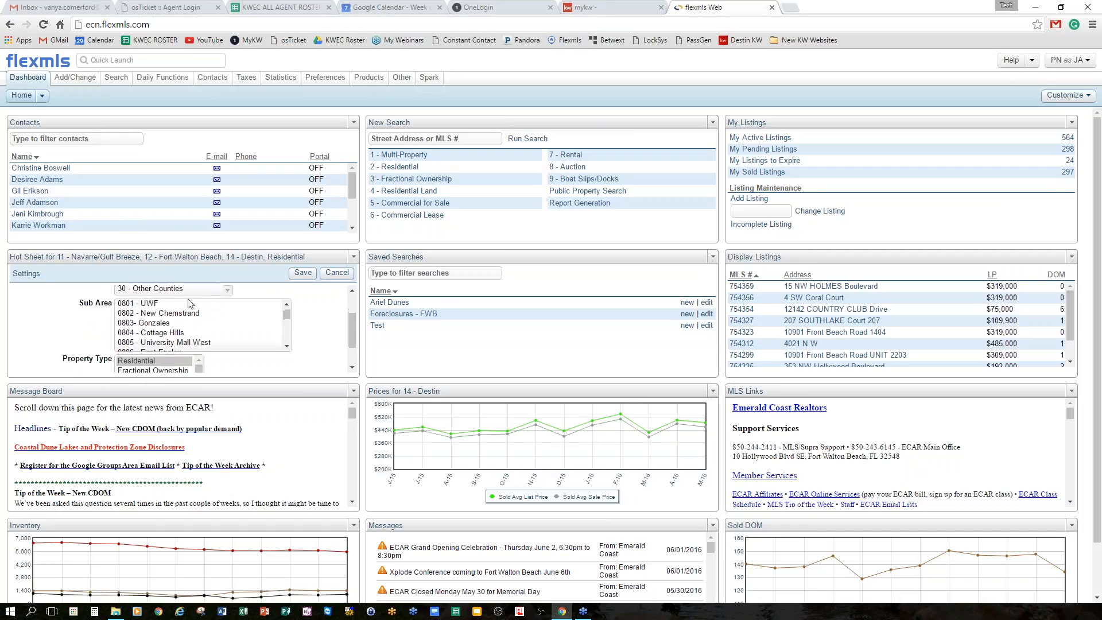
scroll(183, 299, up, 8)
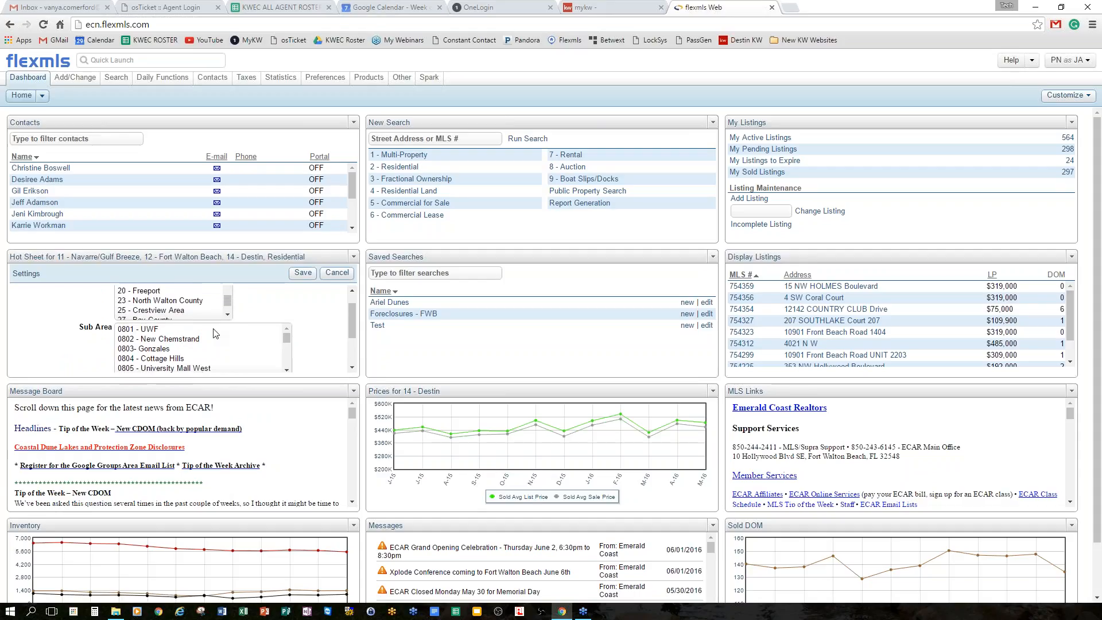
scroll(180, 328, up, 2)
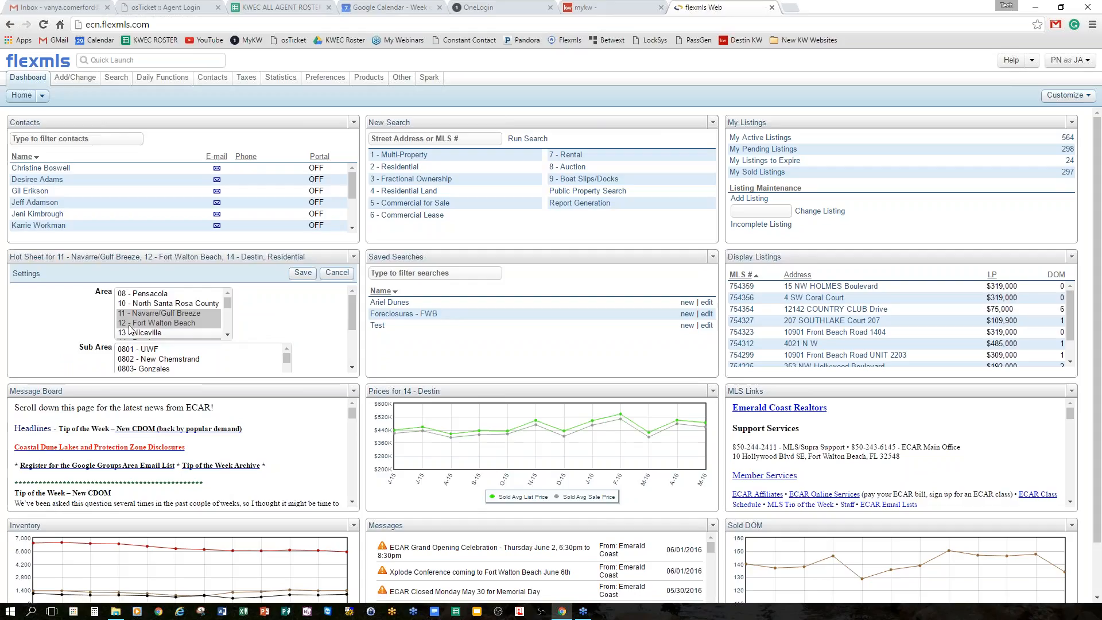
click(159, 313)
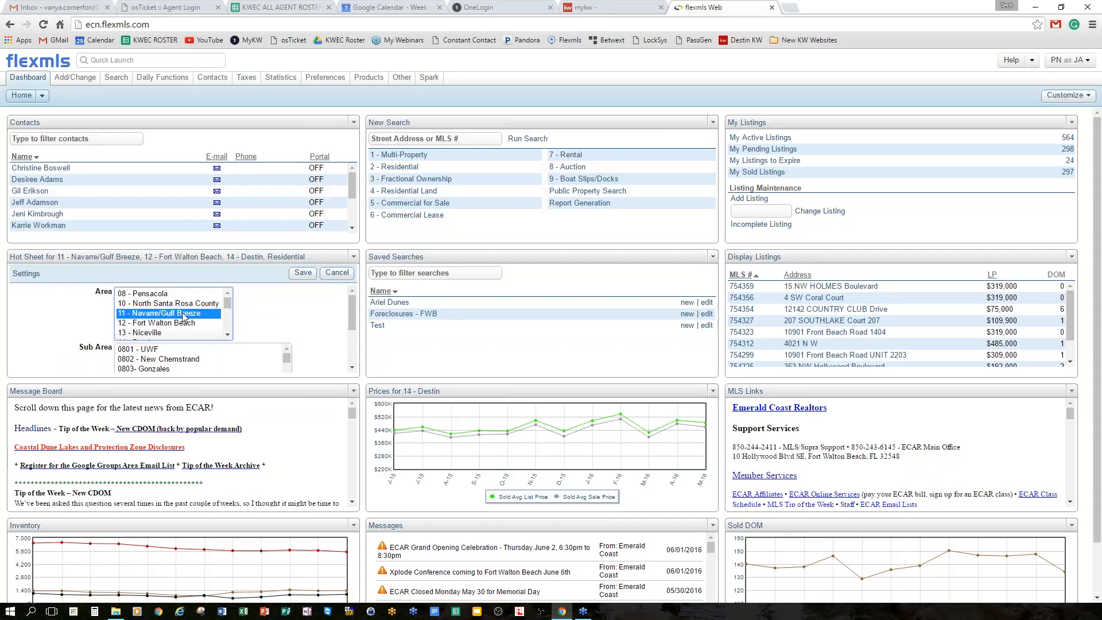
scroll(189, 313, down, 1)
scroll(168, 308, down, 2)
scroll(164, 310, up, 2)
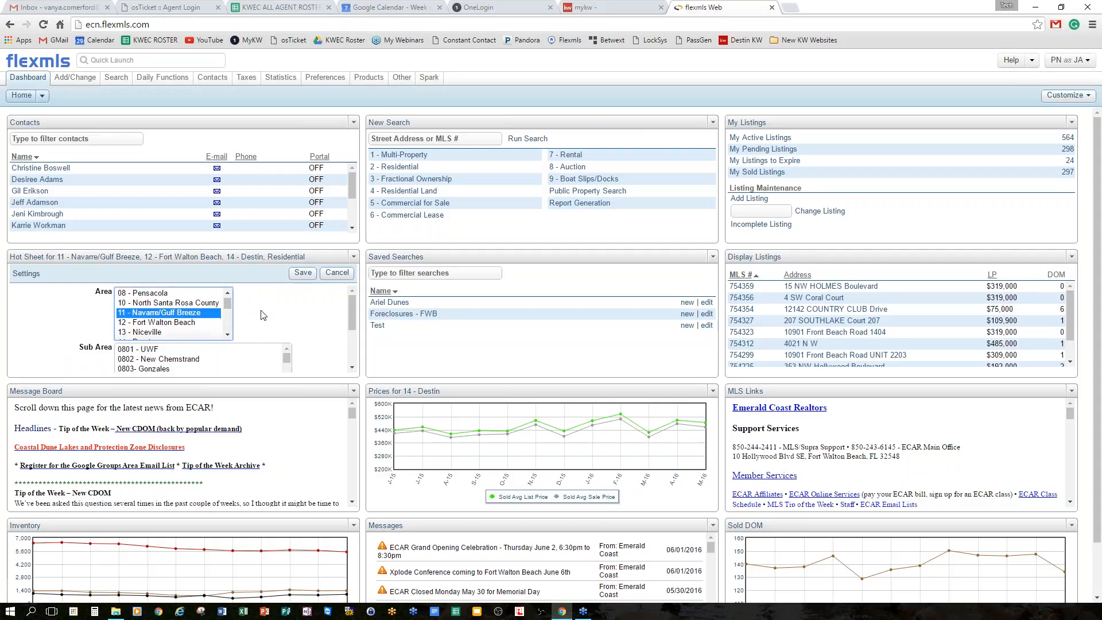
scroll(291, 310, down, 1)
scroll(290, 310, up, 1)
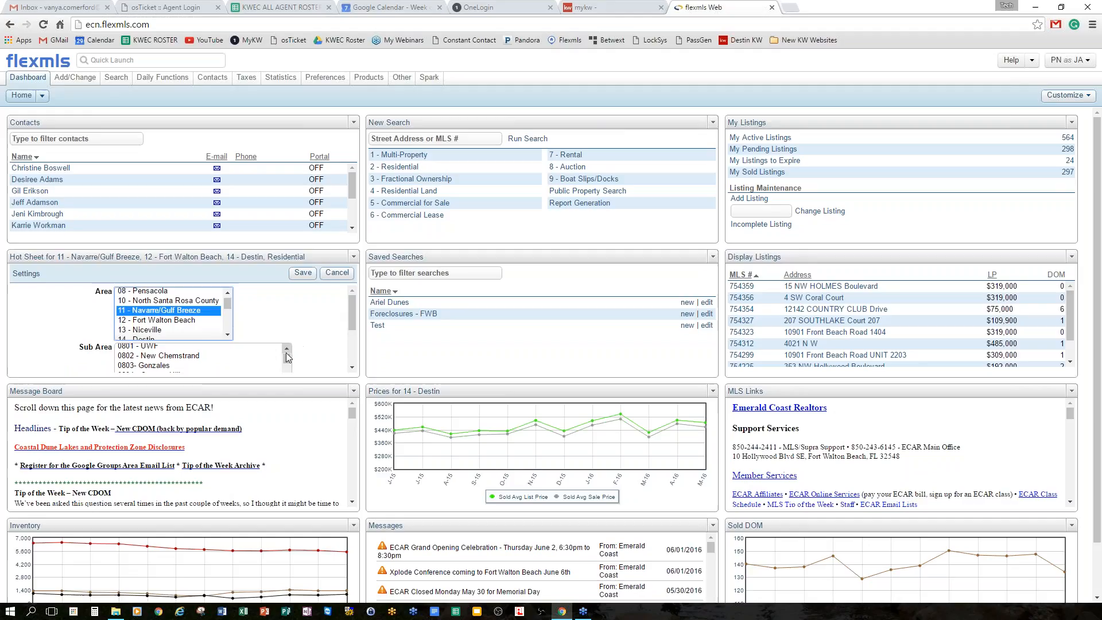
scroll(260, 356, down, 5)
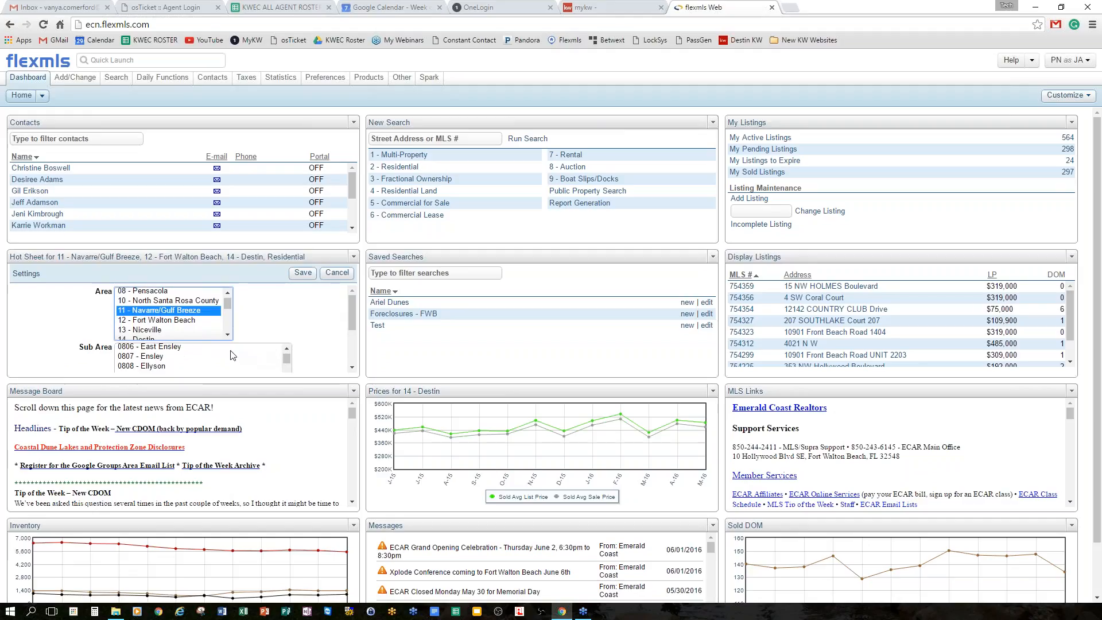
scroll(252, 332, down, 6)
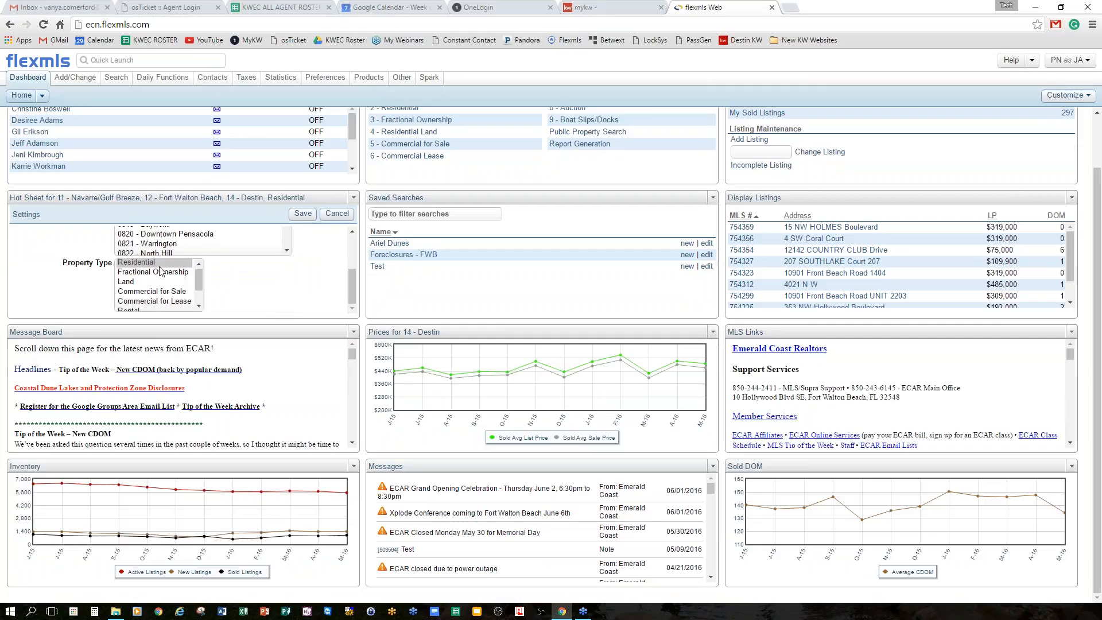
scroll(240, 292, up, 1)
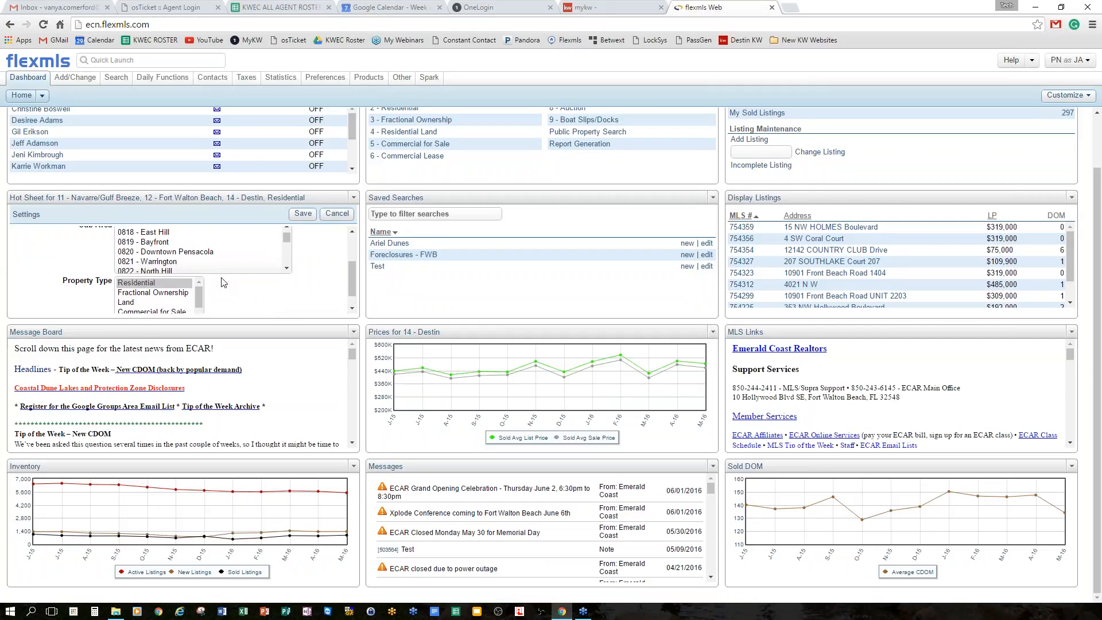
Select Residential, Land and Commercial for Sale property types and save the Hot Sheet settings.
drag(145, 282, 222, 275)
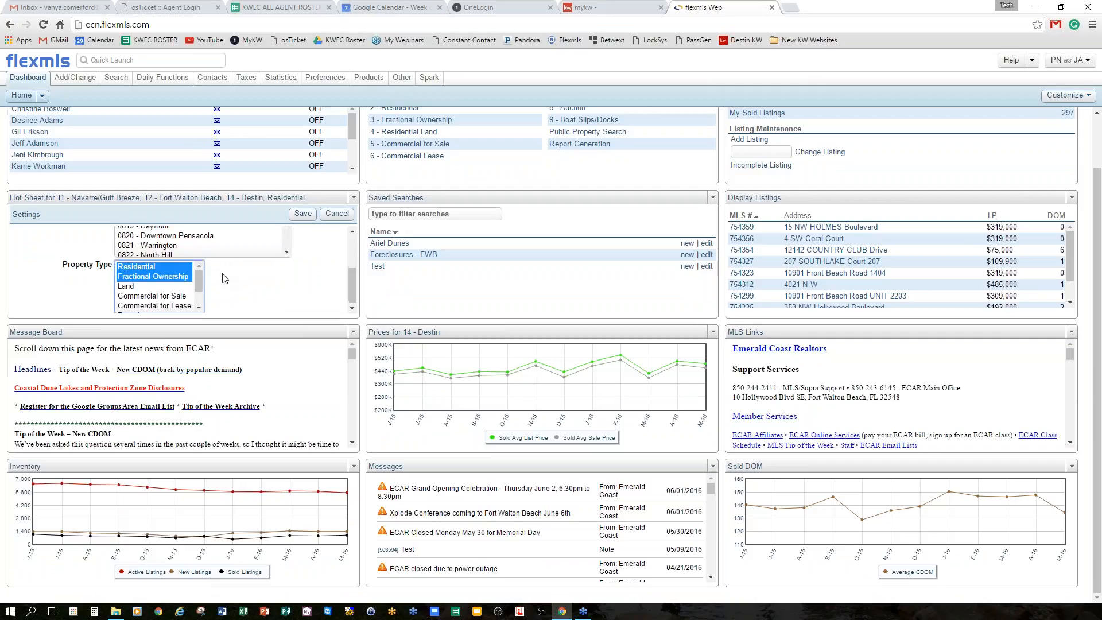
click(153, 267)
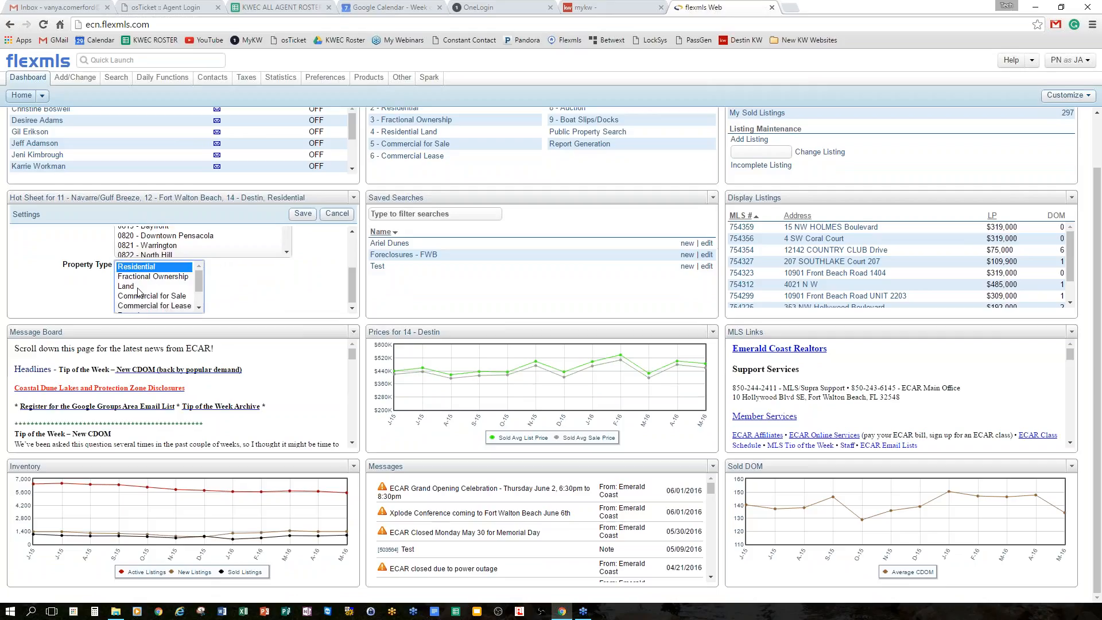
ctrl+click(137, 287)
ctrl+click(148, 297)
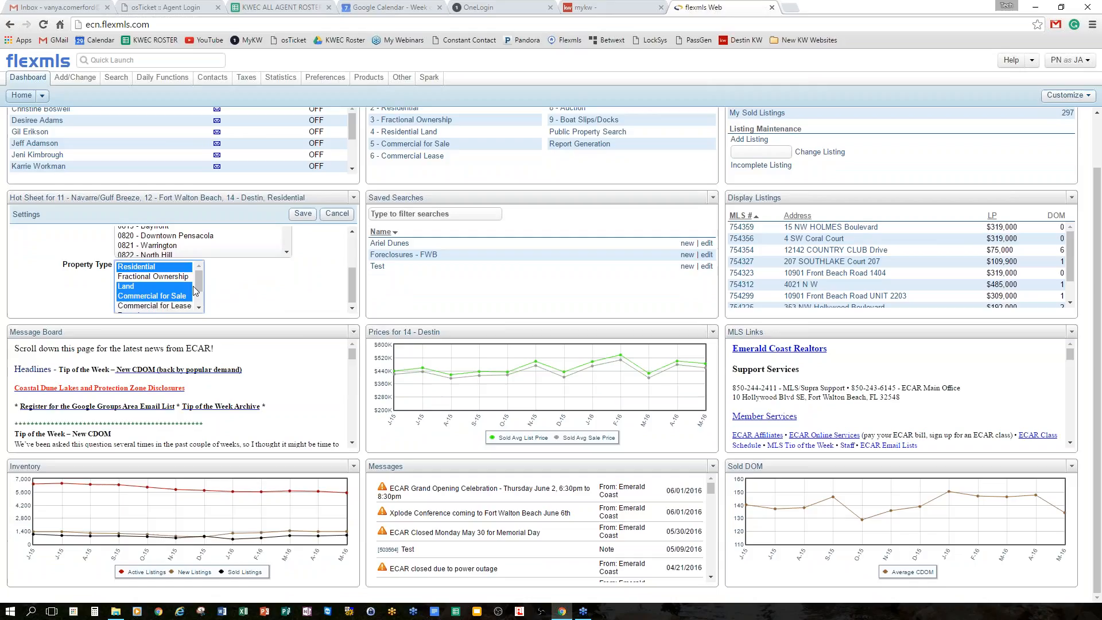
drag(198, 283, 198, 286)
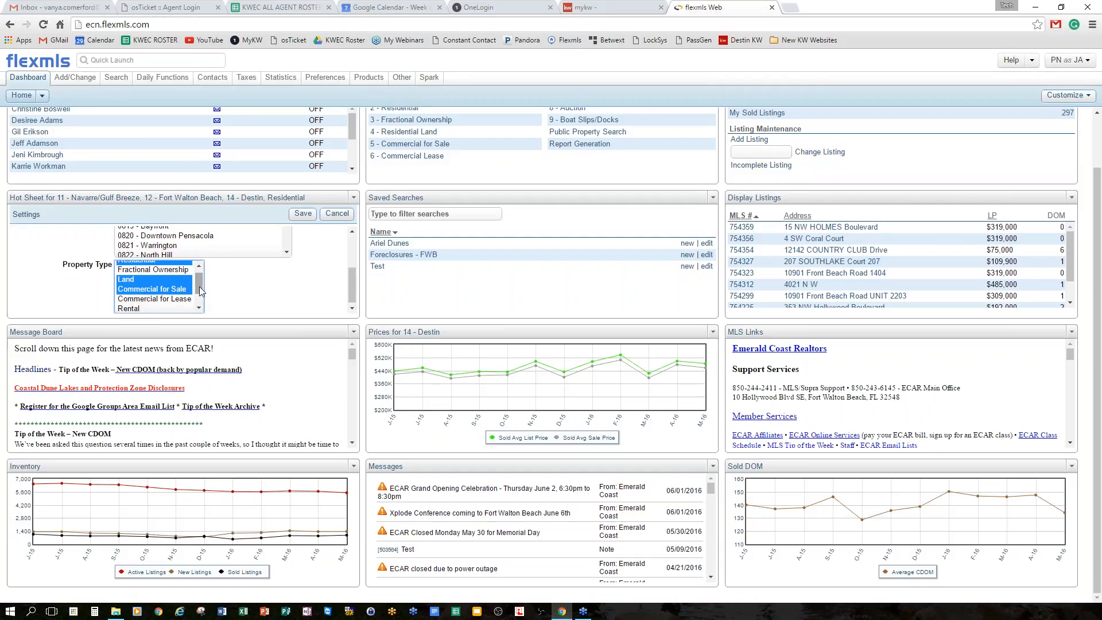
scroll(199, 293, down, 3)
scroll(199, 304, up, 3)
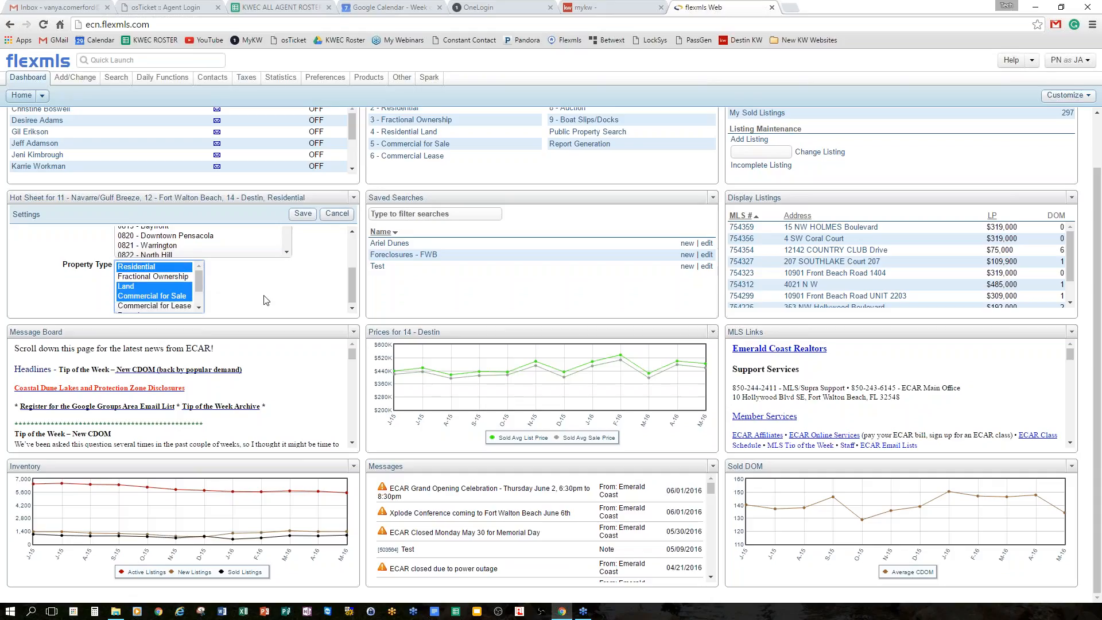
scroll(313, 282, down, 1)
click(303, 214)
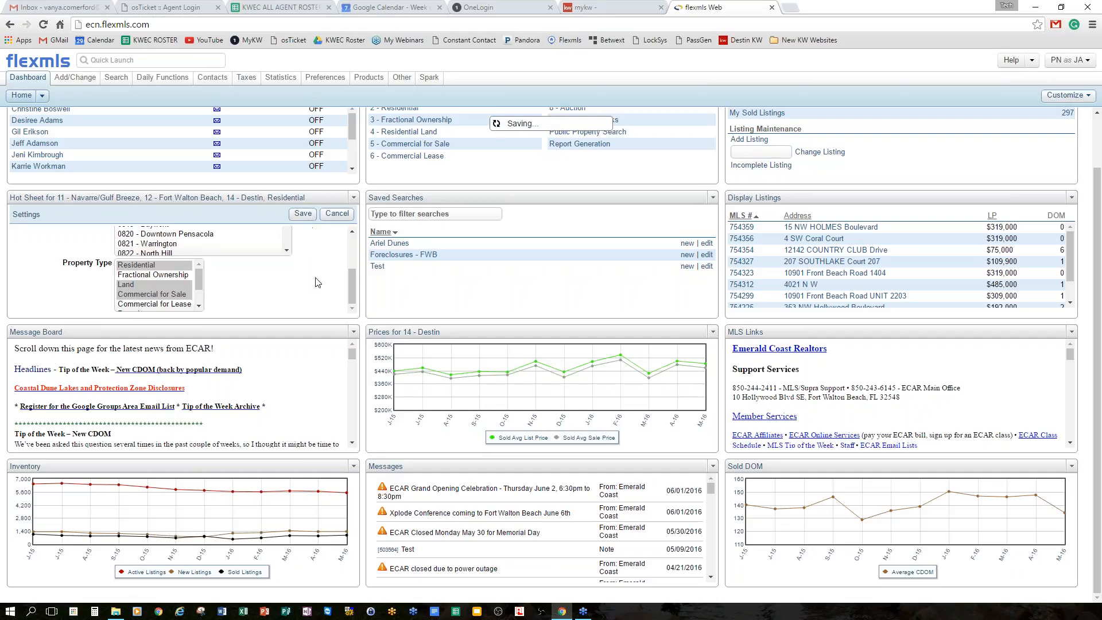
scroll(304, 272, up, 5)
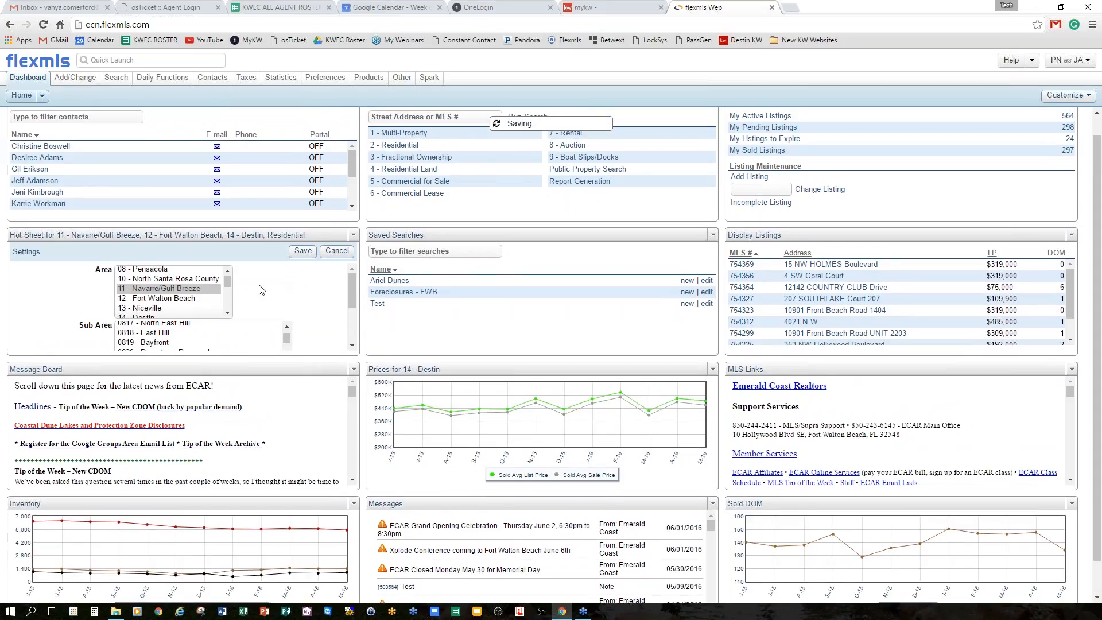
Reload the Flexmls page and sign back in using the saved credentials.
scroll(263, 290, up, 1)
scroll(288, 310, down, 4)
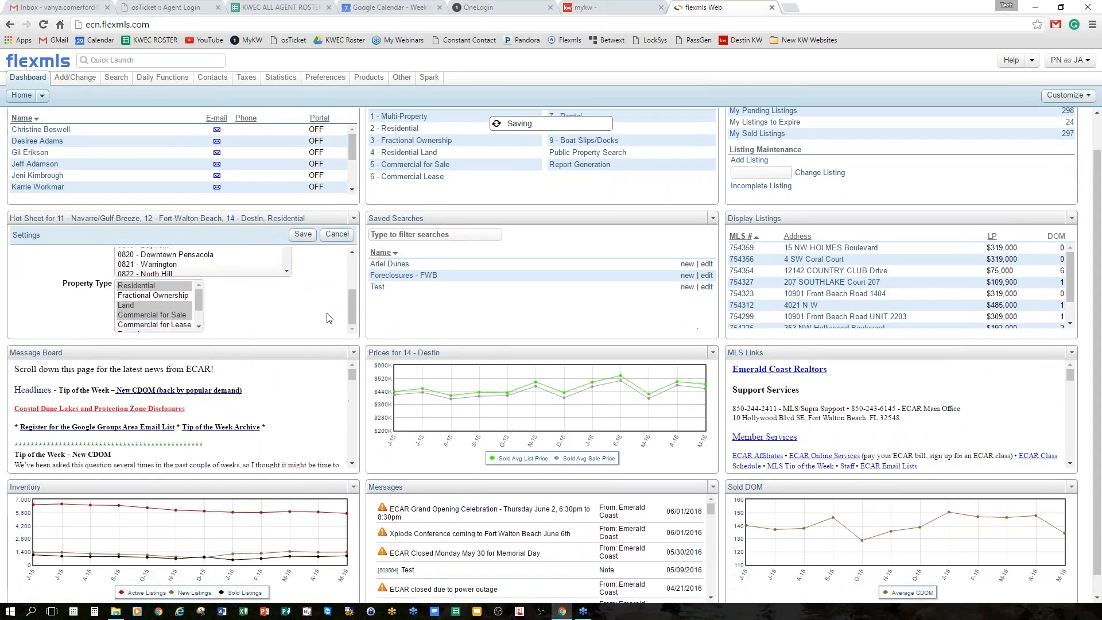
scroll(320, 295, up, 4)
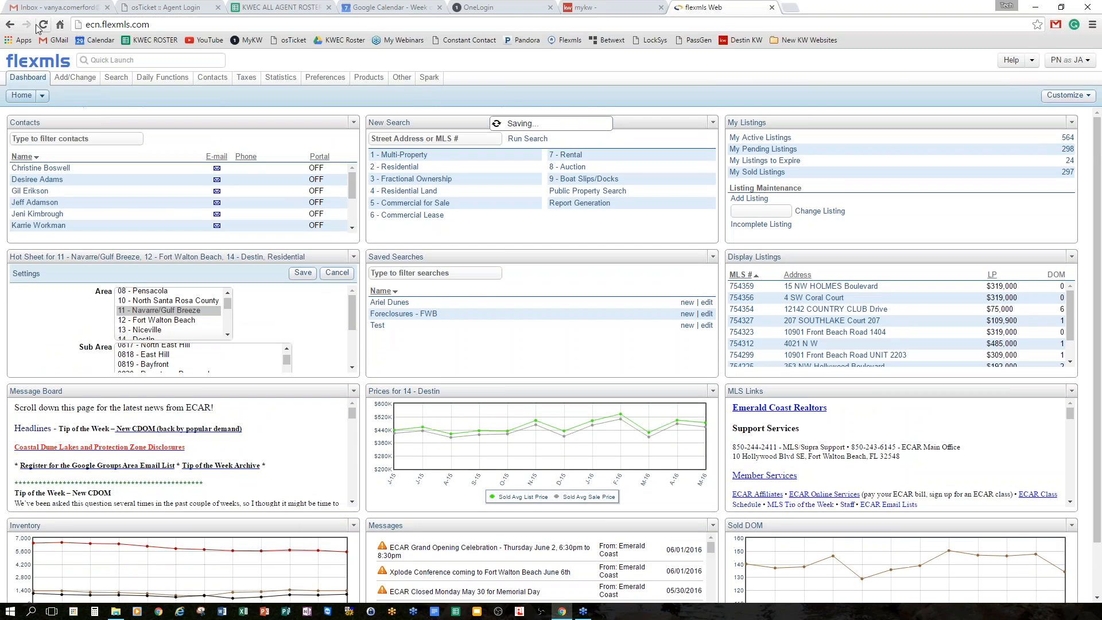
click(41, 25)
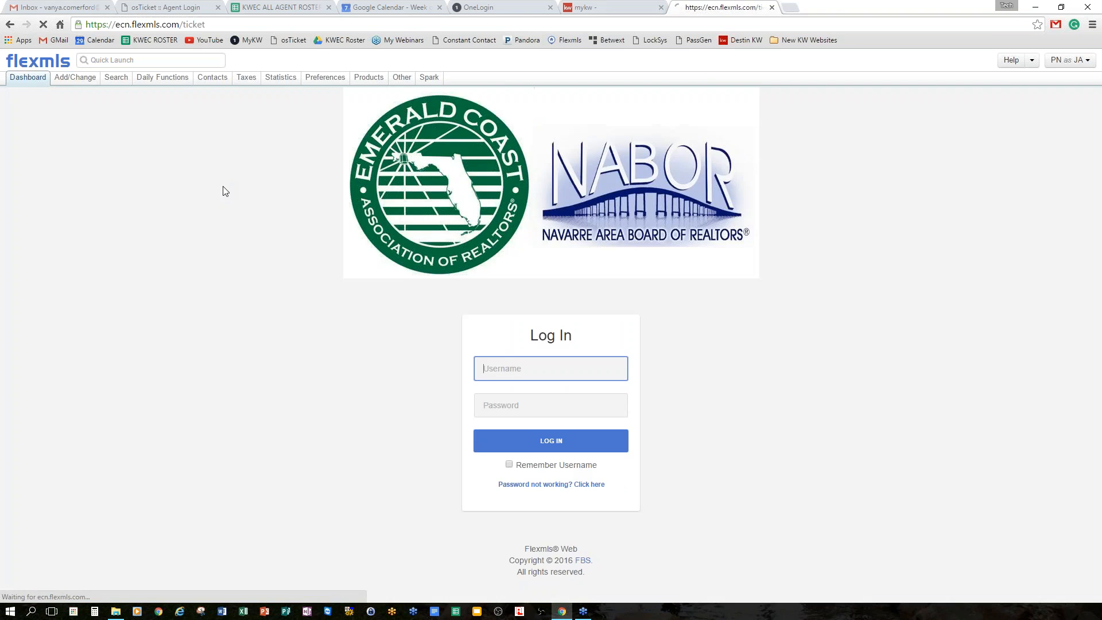
click(546, 331)
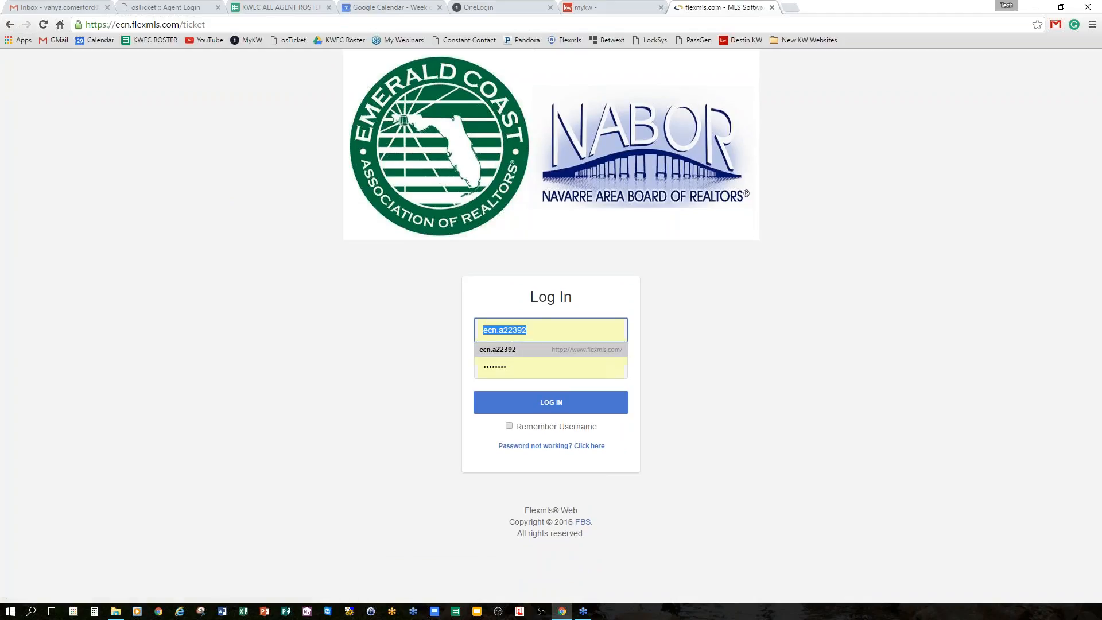
click(515, 345)
click(528, 405)
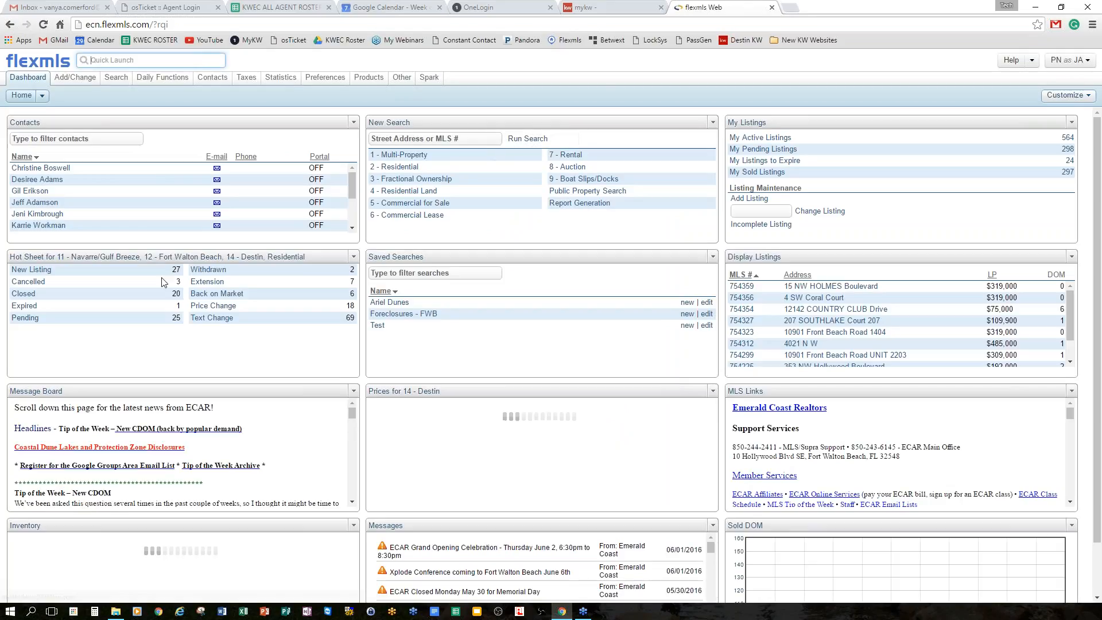
In Hot Sheet settings, limit the area to 12 - Fort Walton Beach with sub areas 1204 and 1212.
click(353, 257)
click(287, 297)
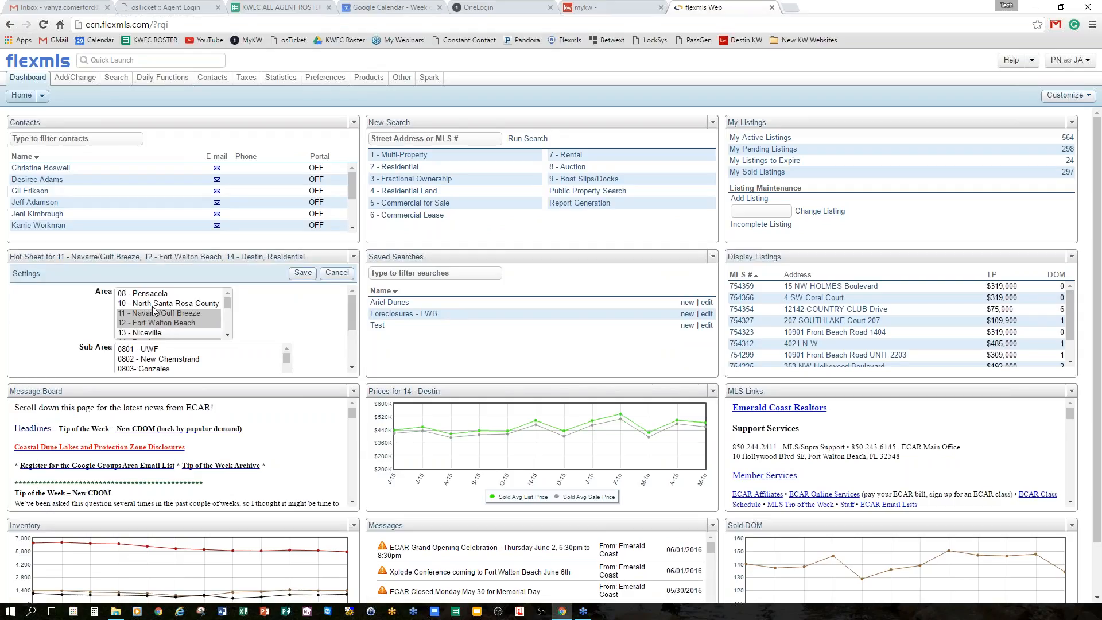
click(183, 323)
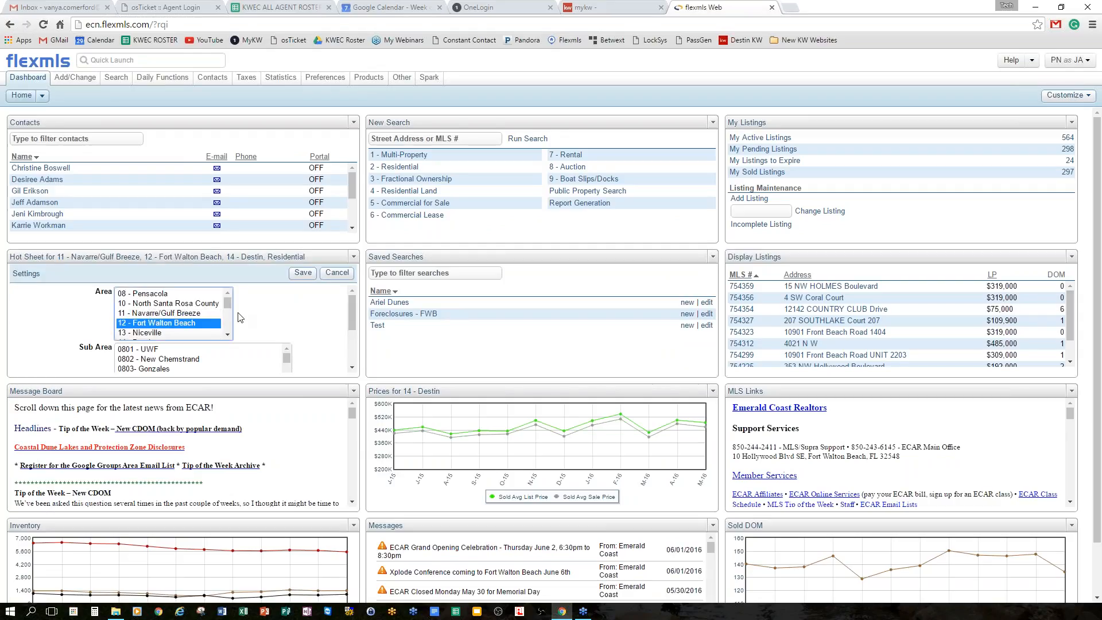
scroll(239, 315, down, 1)
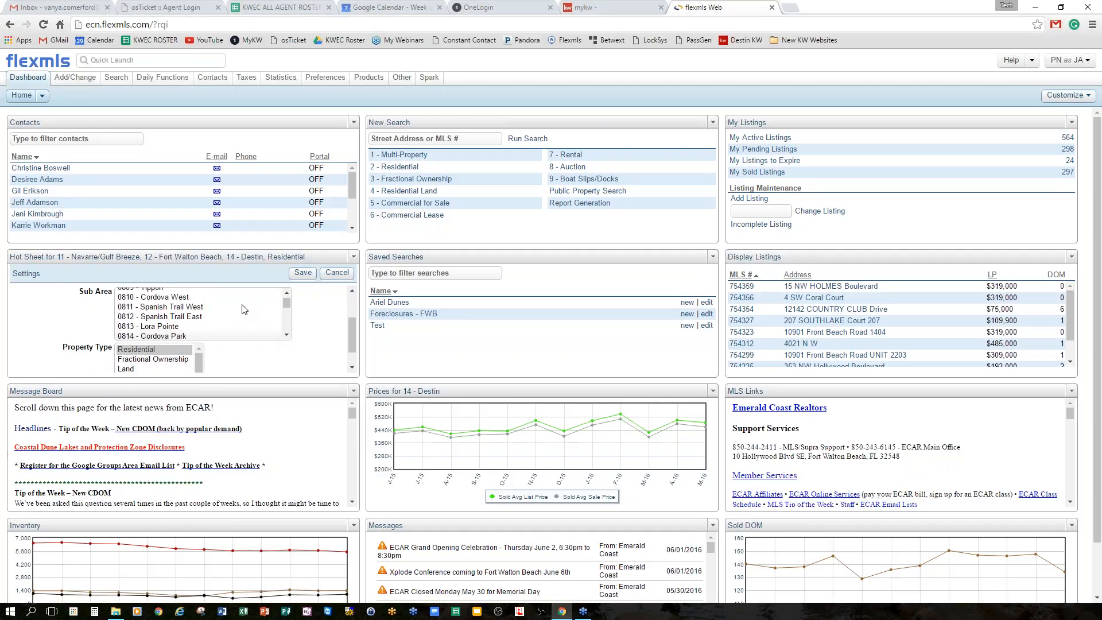
scroll(243, 309, down, 1)
scroll(240, 307, down, 1)
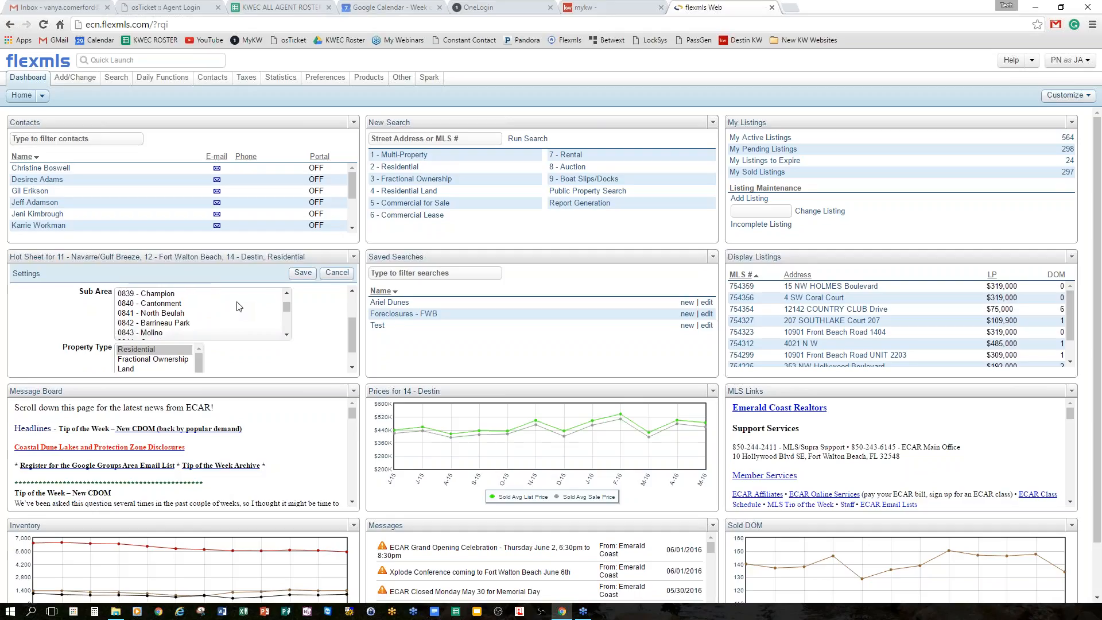
scroll(240, 307, down, 8)
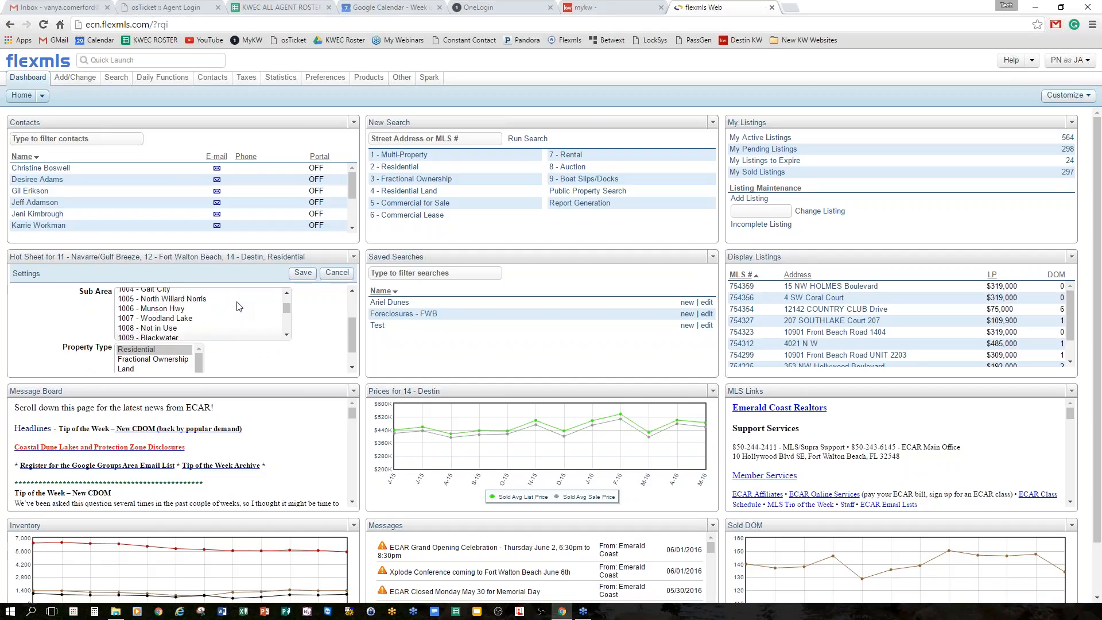
scroll(239, 307, down, 5)
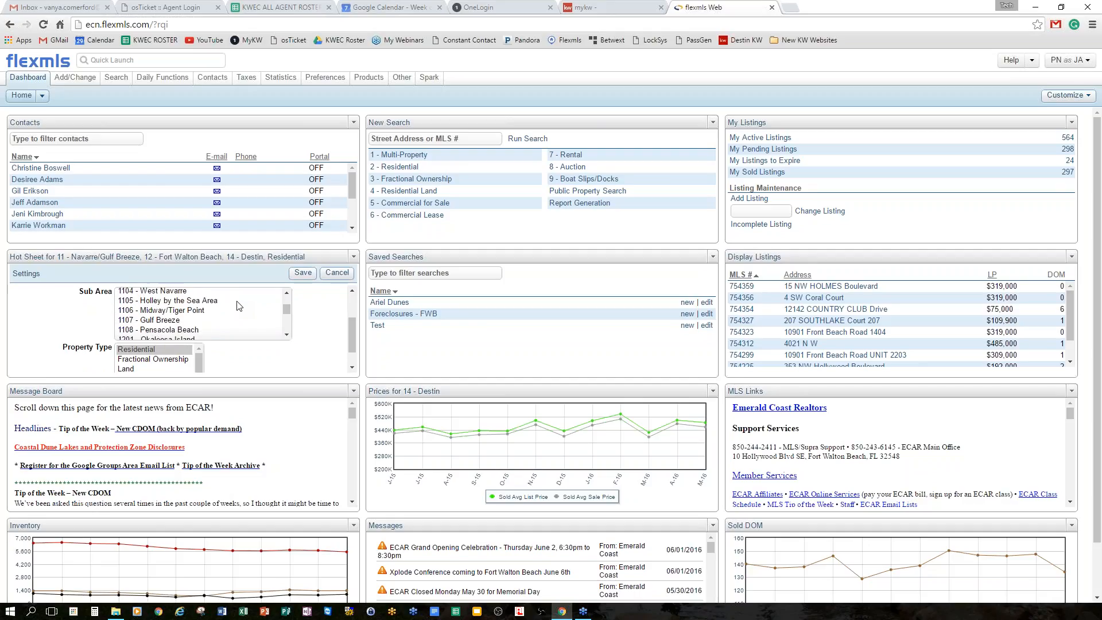
scroll(239, 307, down, 4)
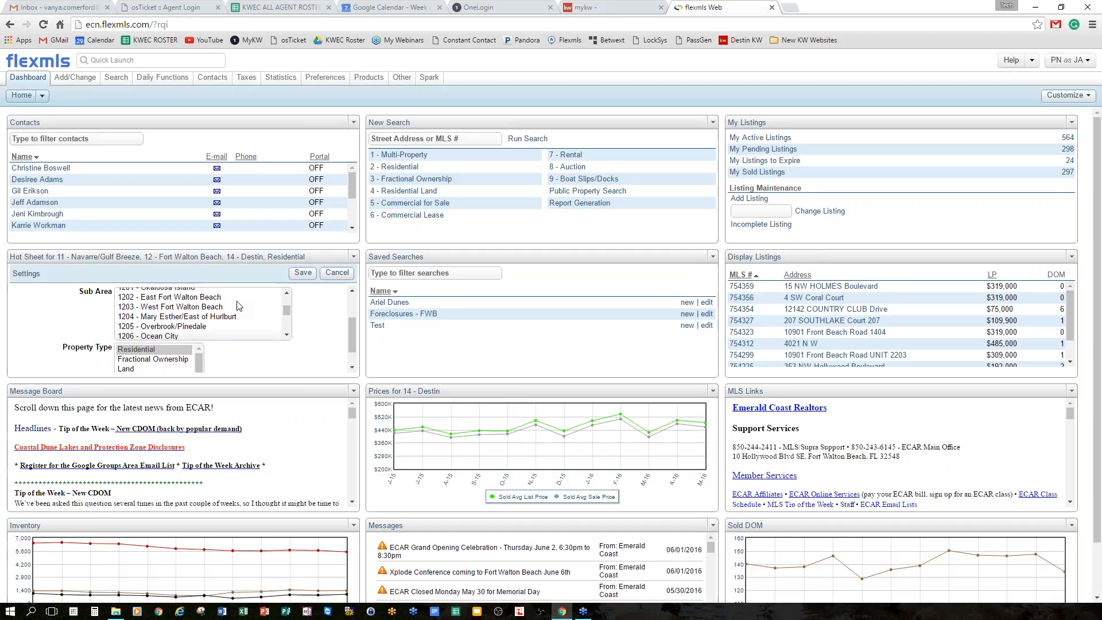
click(236, 313)
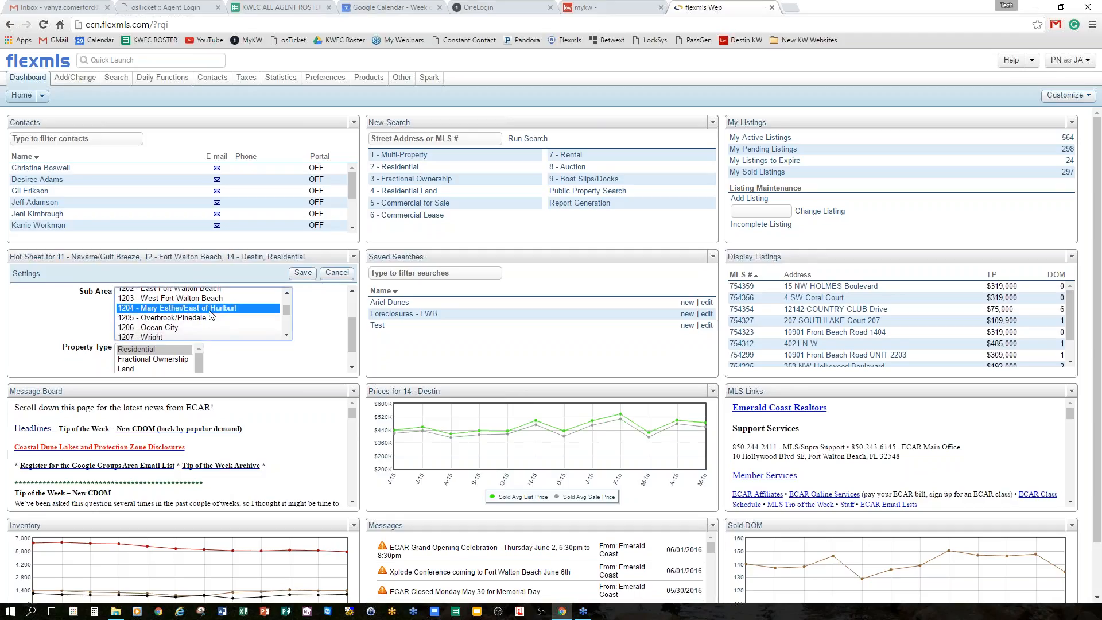
scroll(238, 316, down, 4)
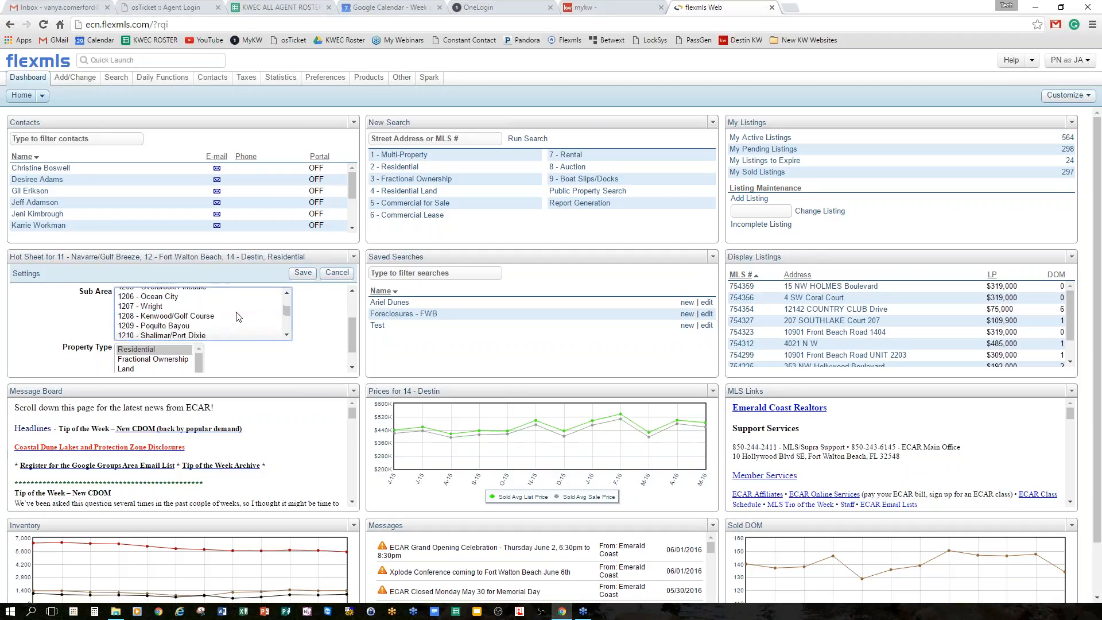
click(211, 329)
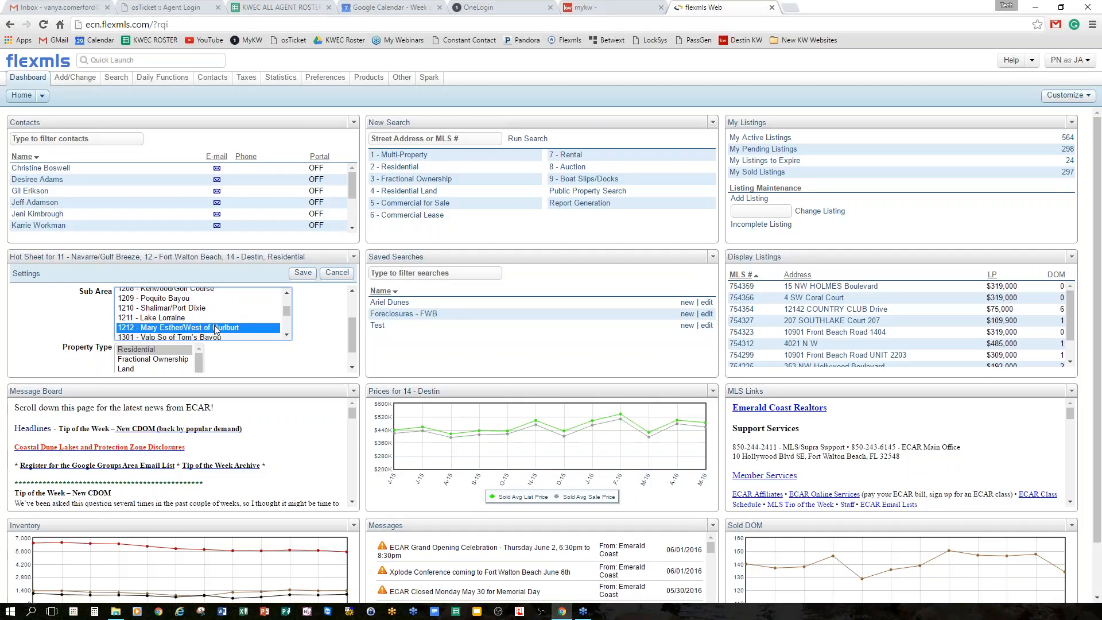
Set the Hot Sheet property types to Residential plus Land.
scroll(244, 319, down, 2)
scroll(245, 317, down, 5)
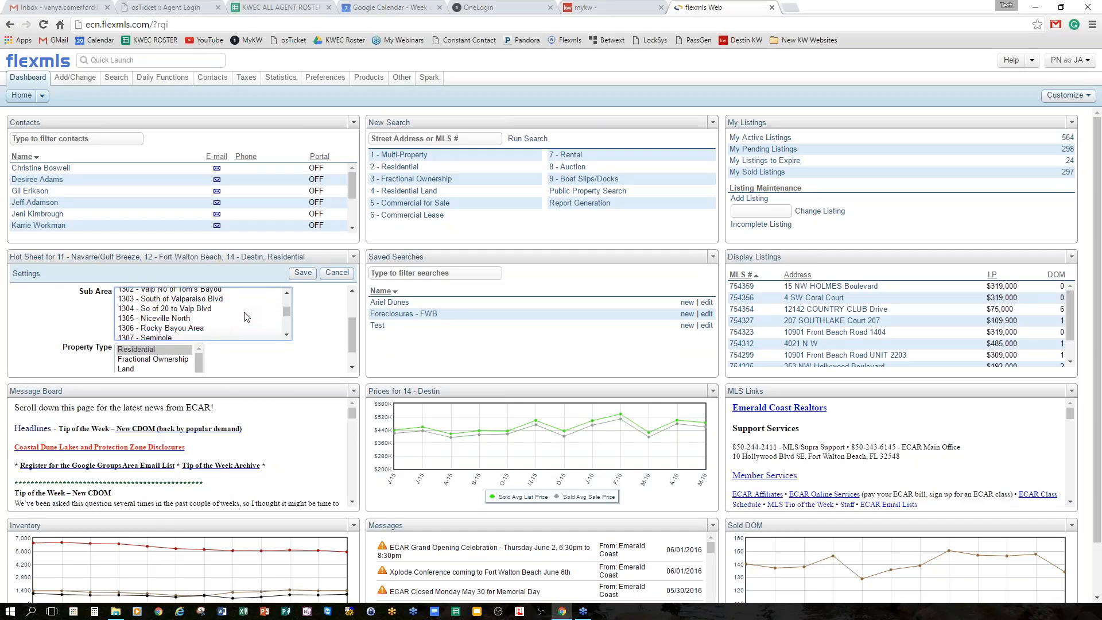
scroll(246, 317, down, 10)
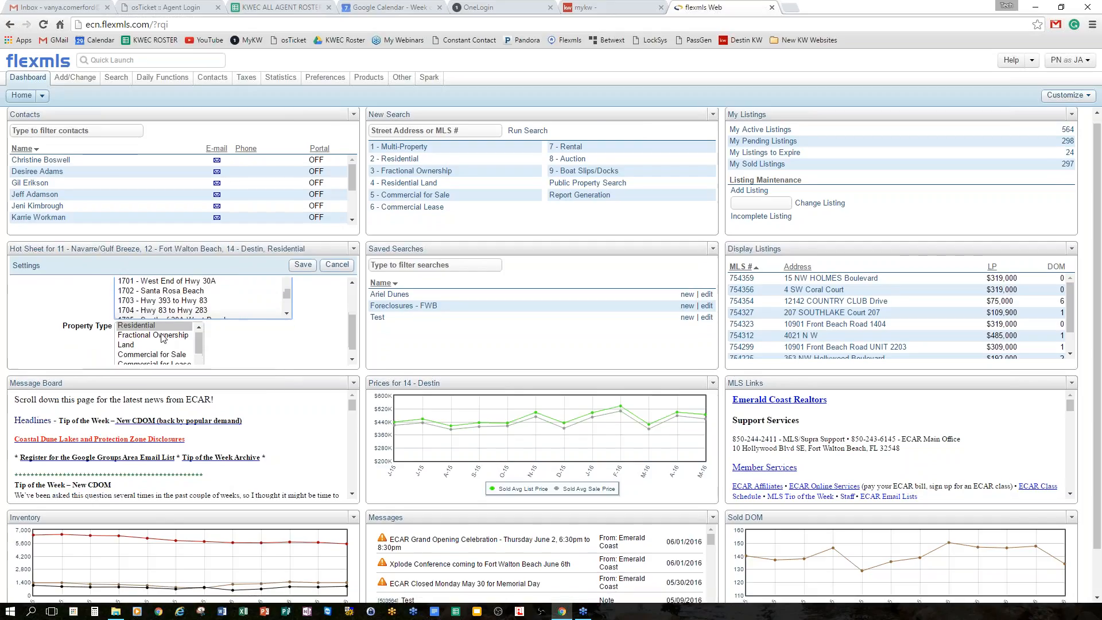
scroll(164, 339, down, 1)
scroll(157, 349, up, 2)
drag(138, 334, 136, 340)
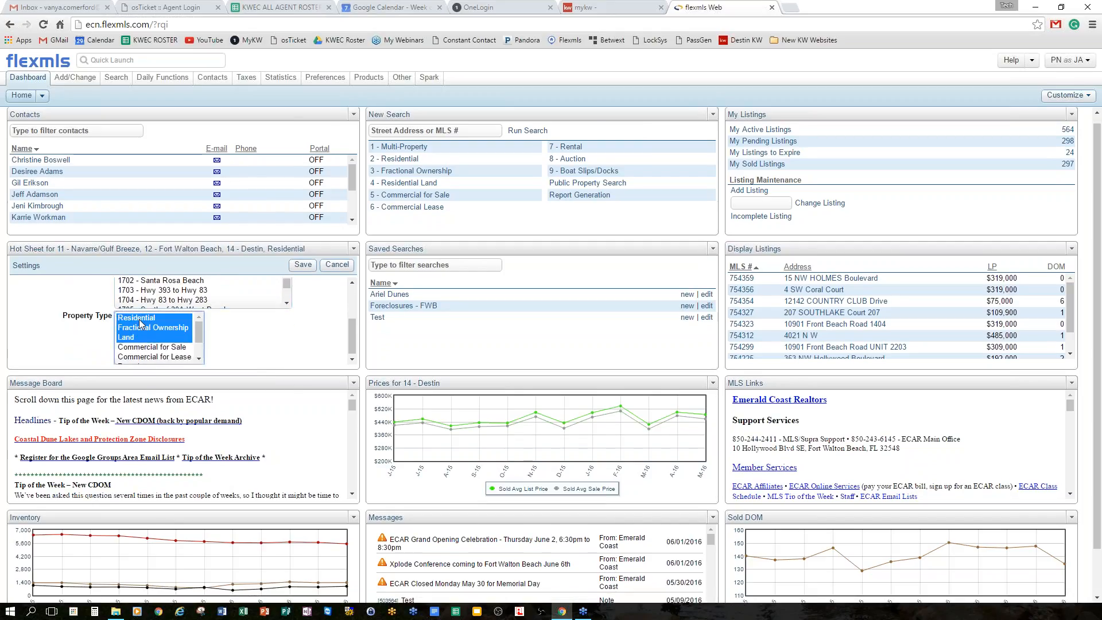
click(137, 318)
ctrl+click(132, 338)
scroll(175, 339, down, 4)
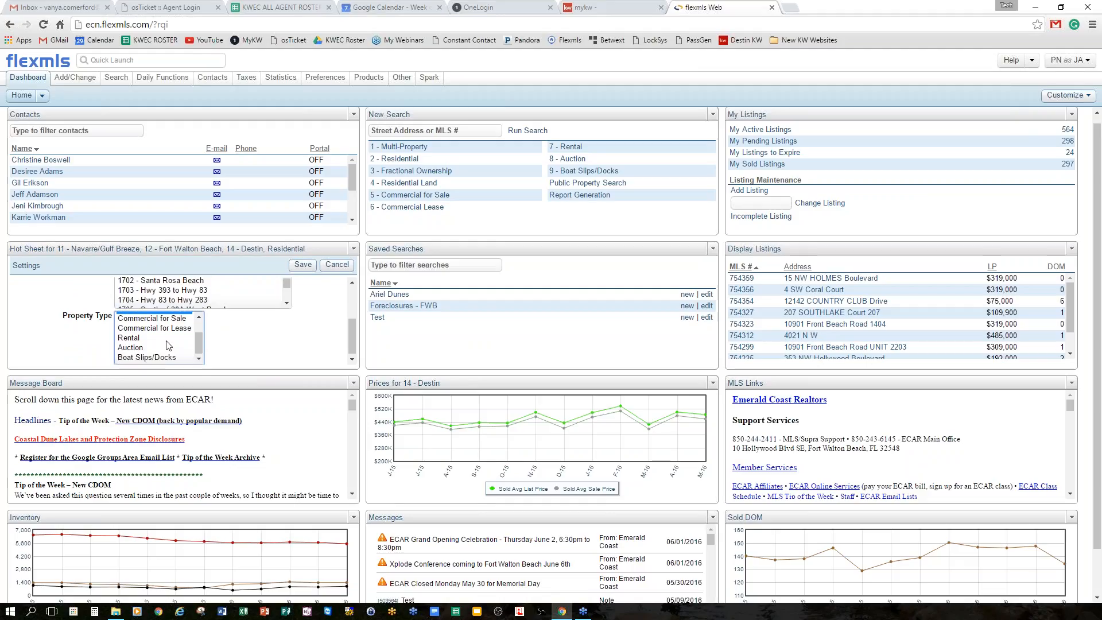
scroll(258, 341, up, 2)
Save the Hot Sheet settings, then return via the flexmls logo when saving stalls.
click(303, 262)
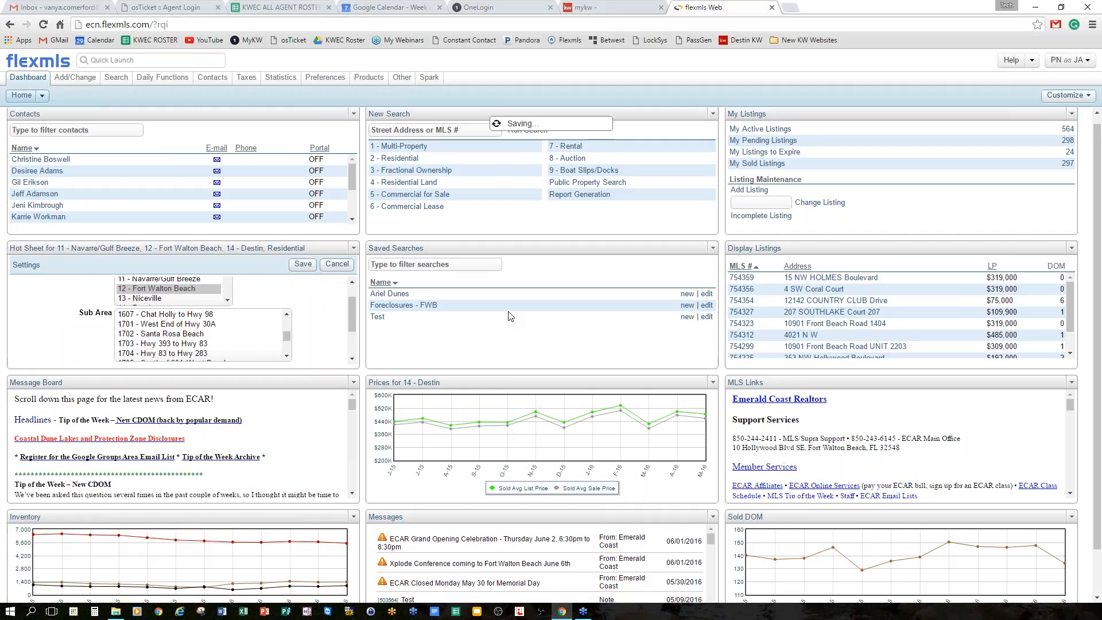
scroll(263, 333, down, 6)
scroll(263, 337, down, 8)
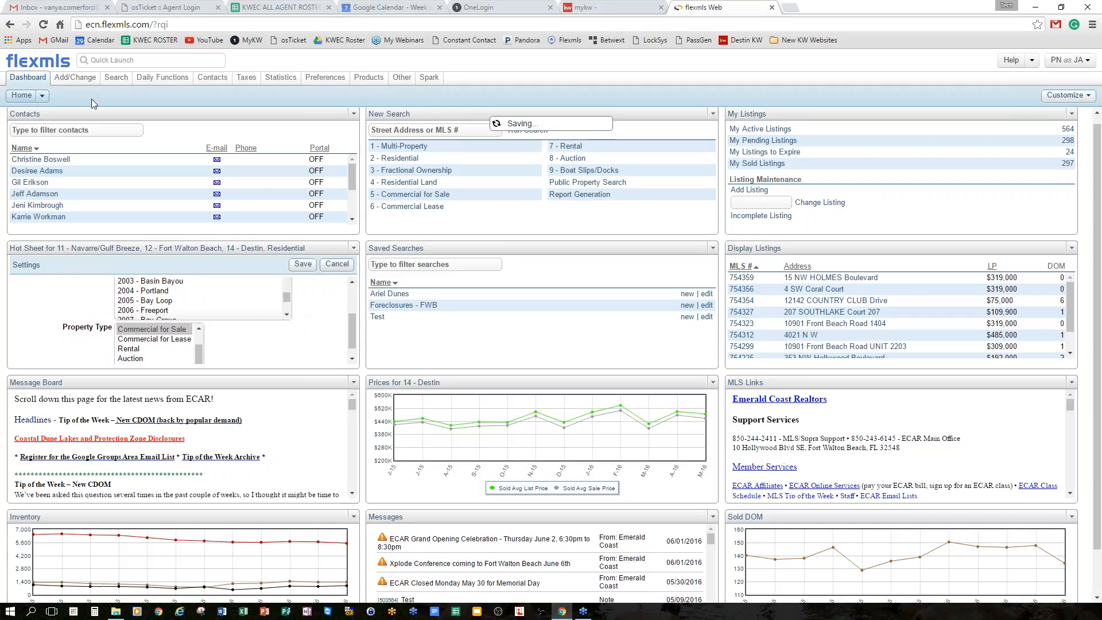
click(43, 62)
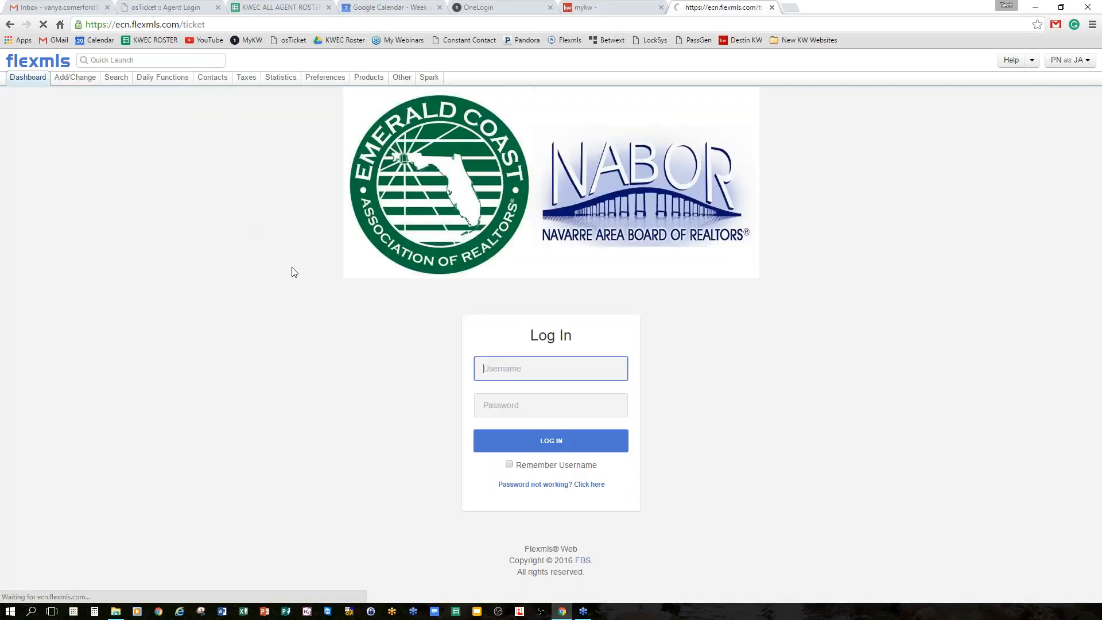
Log in with the autofilled credentials and review the dashboard's Hot Sheet for areas 11, 12 and 14.
click(498, 409)
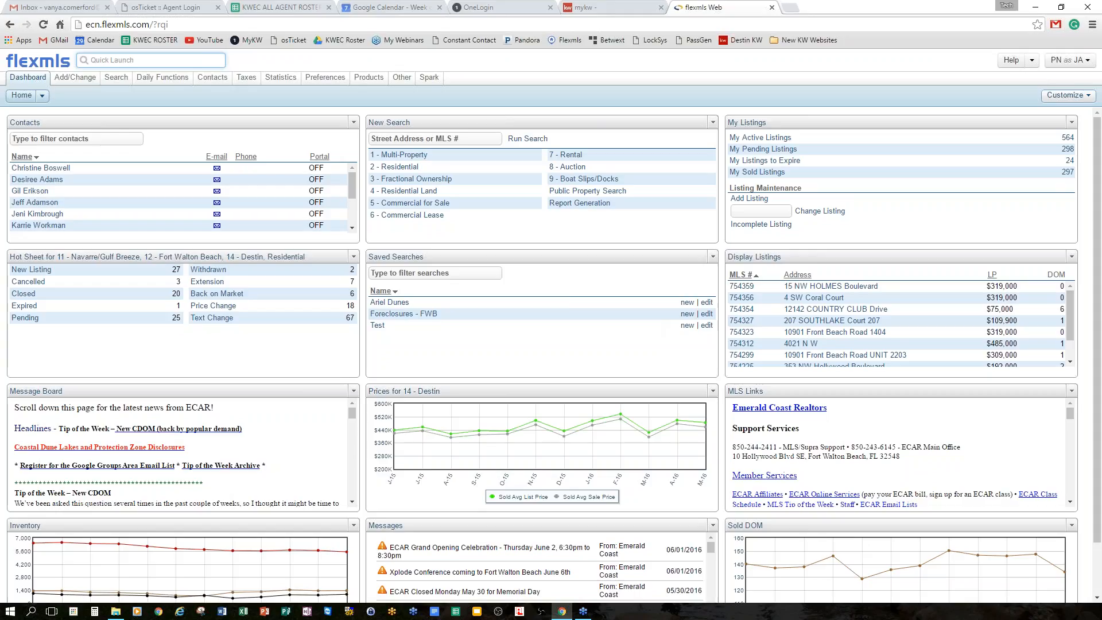
scroll(554, 284, down, 1)
scroll(672, 291, up, 1)
Save My Listings settings with 14 days to expire, 60 days sold, My Company Listings shown.
click(1071, 123)
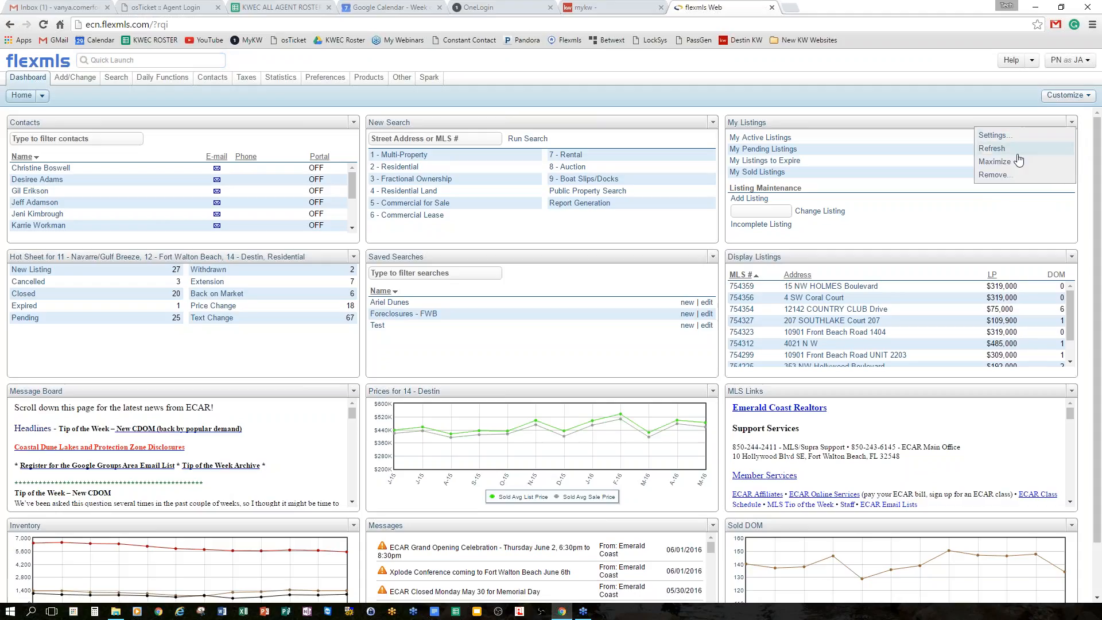
click(992, 136)
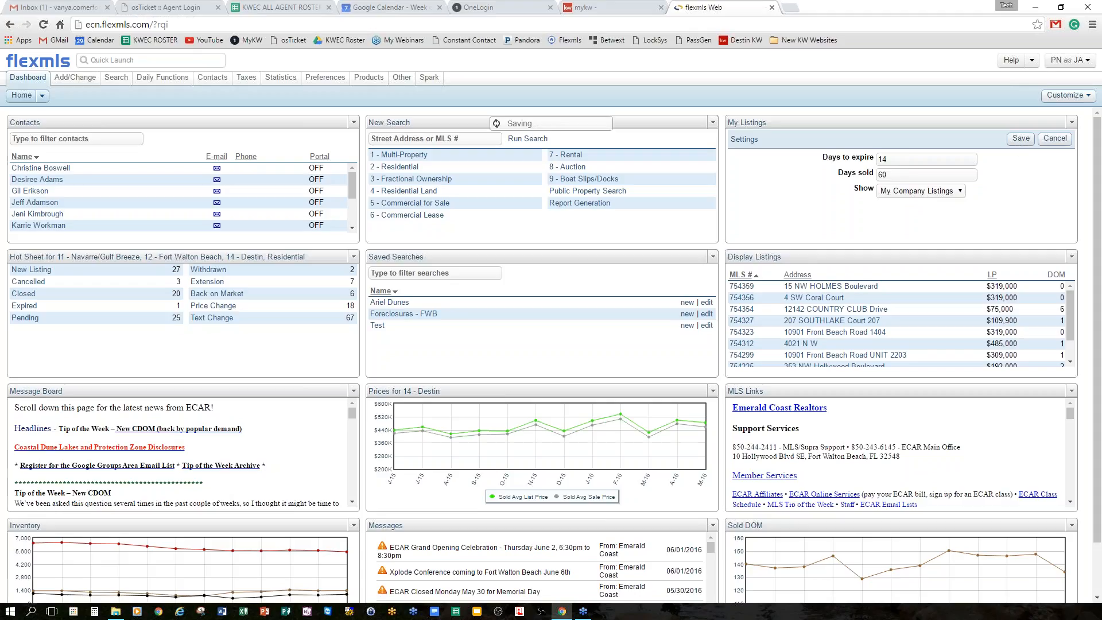
click(1017, 140)
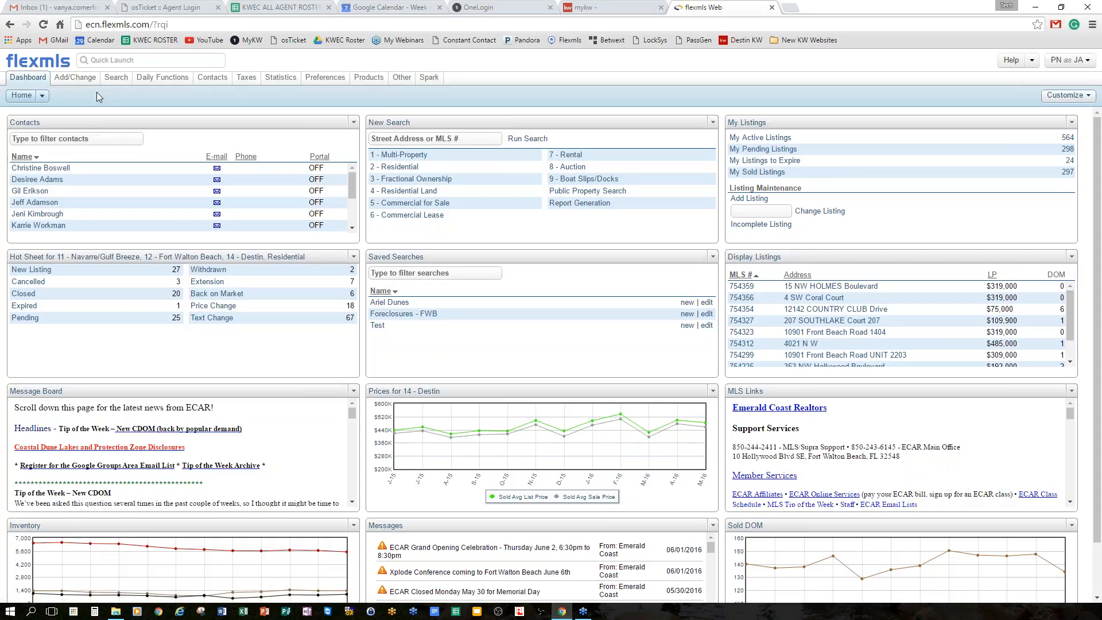
Start a new listing, try the Address section and dismiss the property type warning.
click(75, 76)
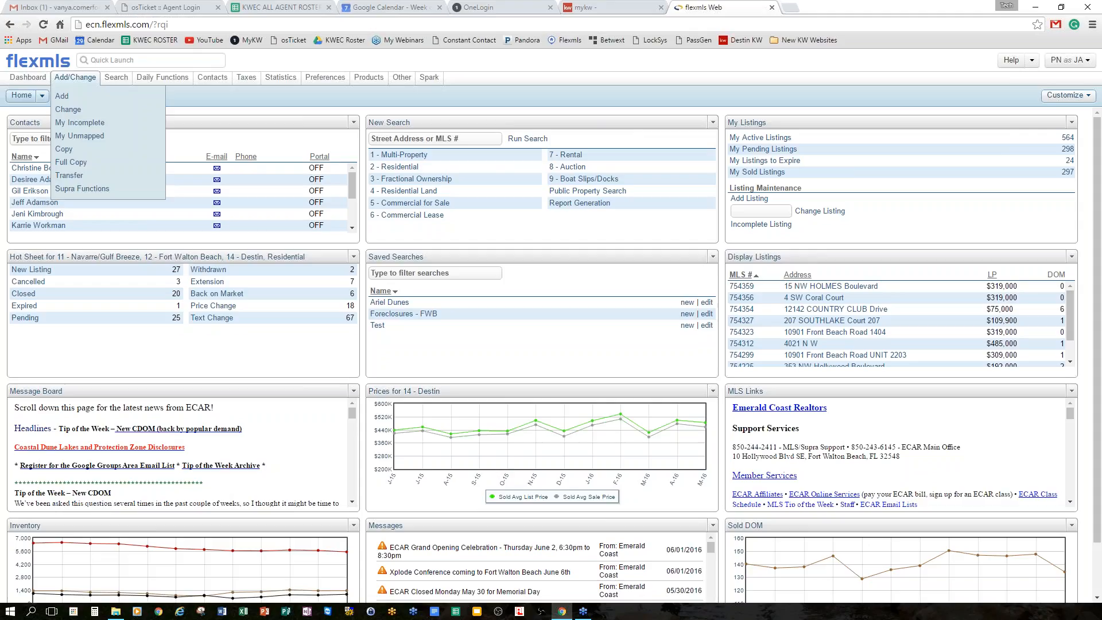
click(79, 101)
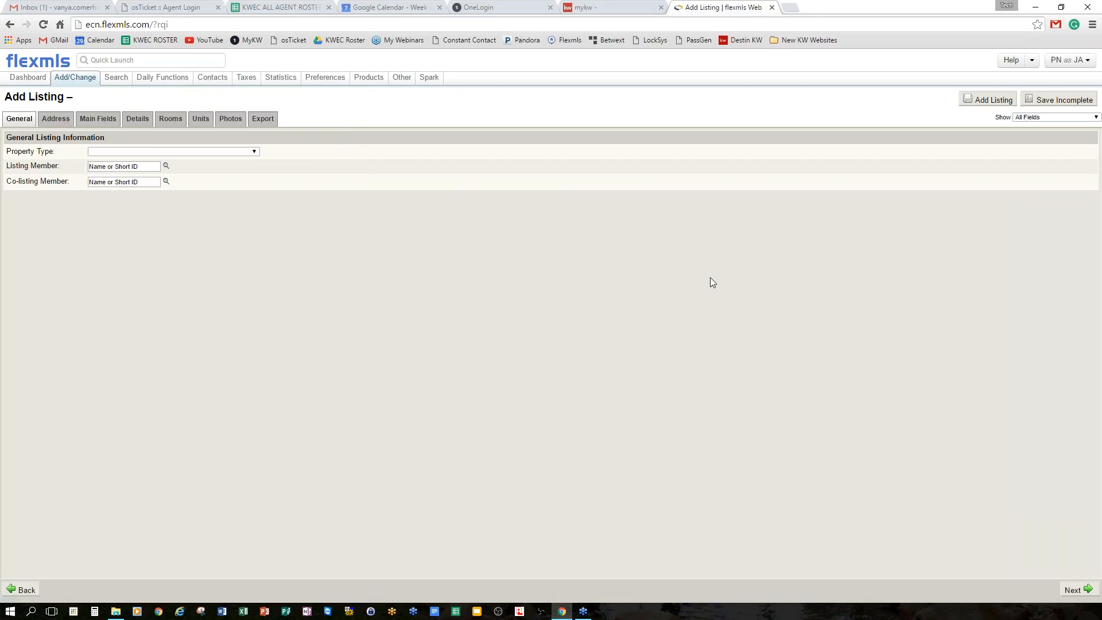
click(57, 119)
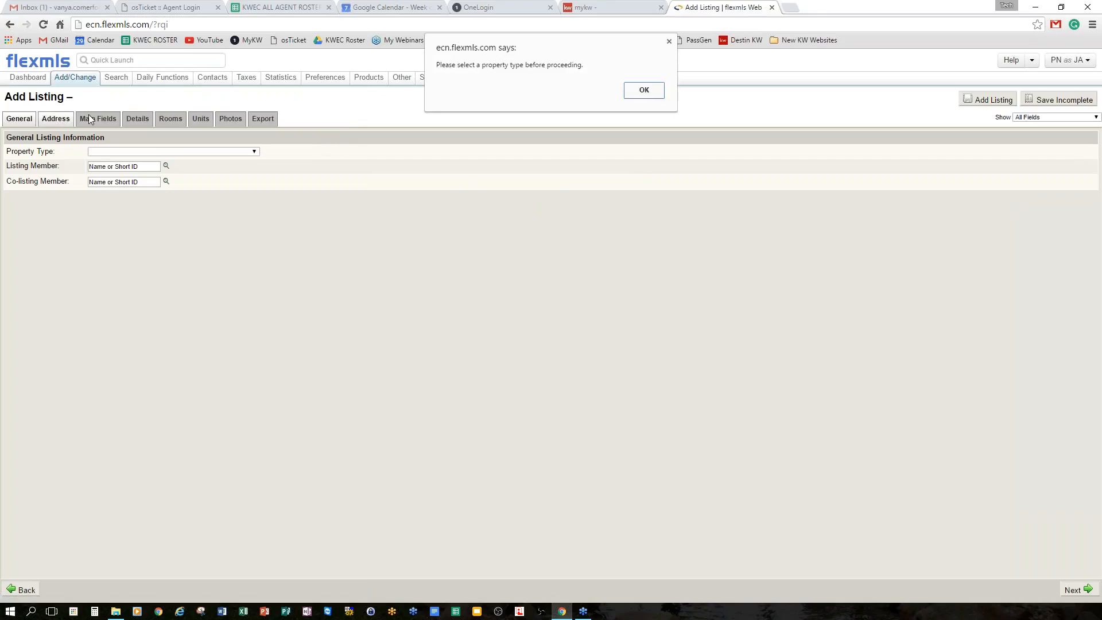
click(646, 90)
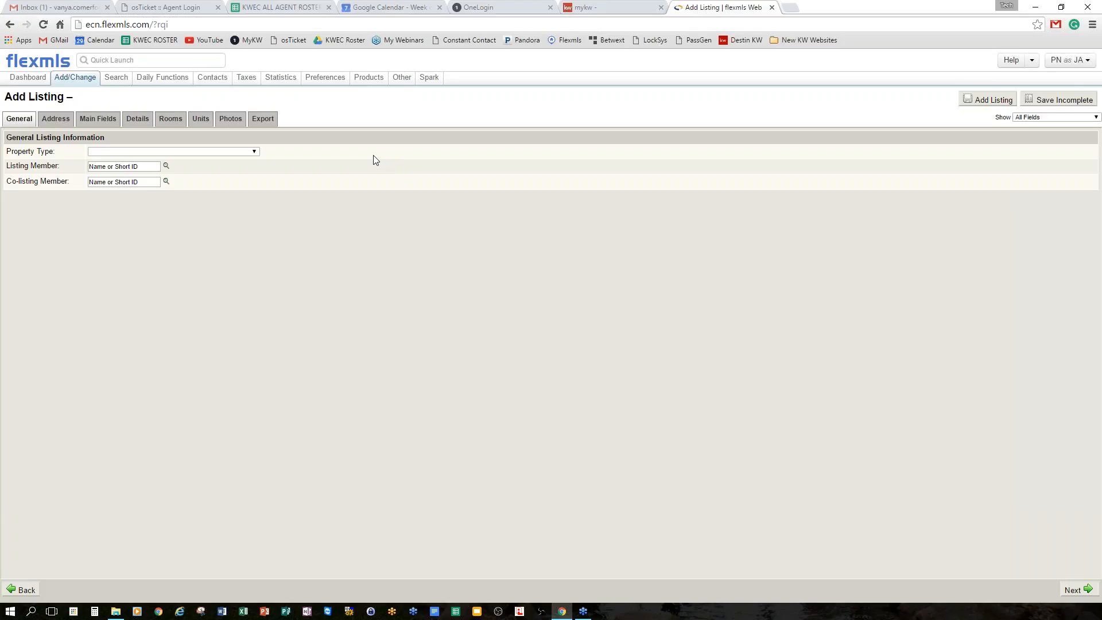
Switch to Change Listing and abandon the unsaved new listing.
click(90, 82)
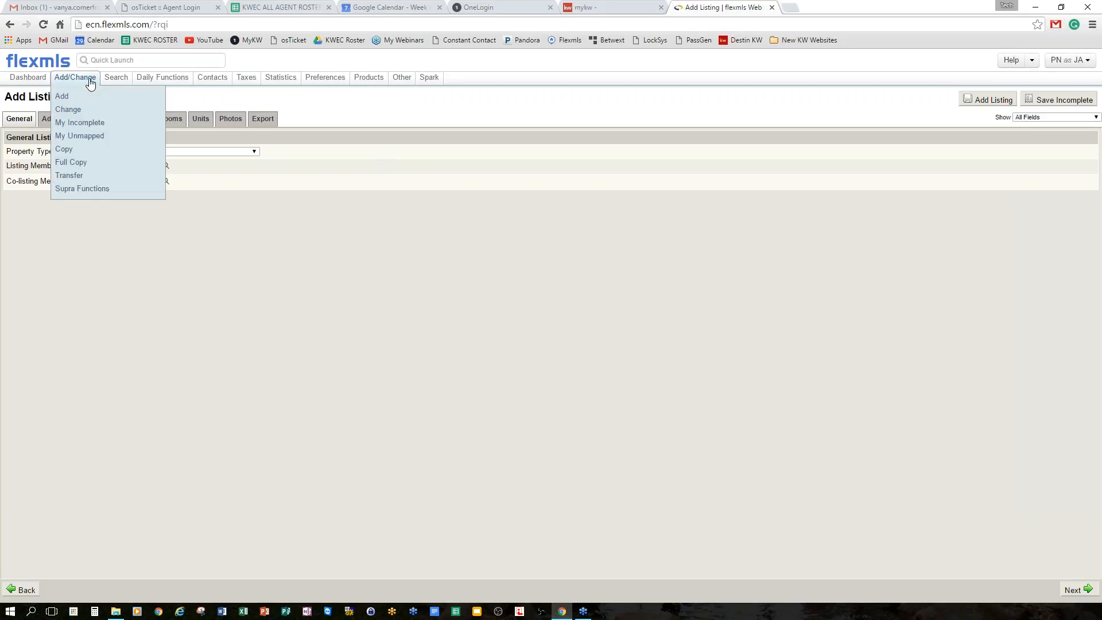
click(78, 114)
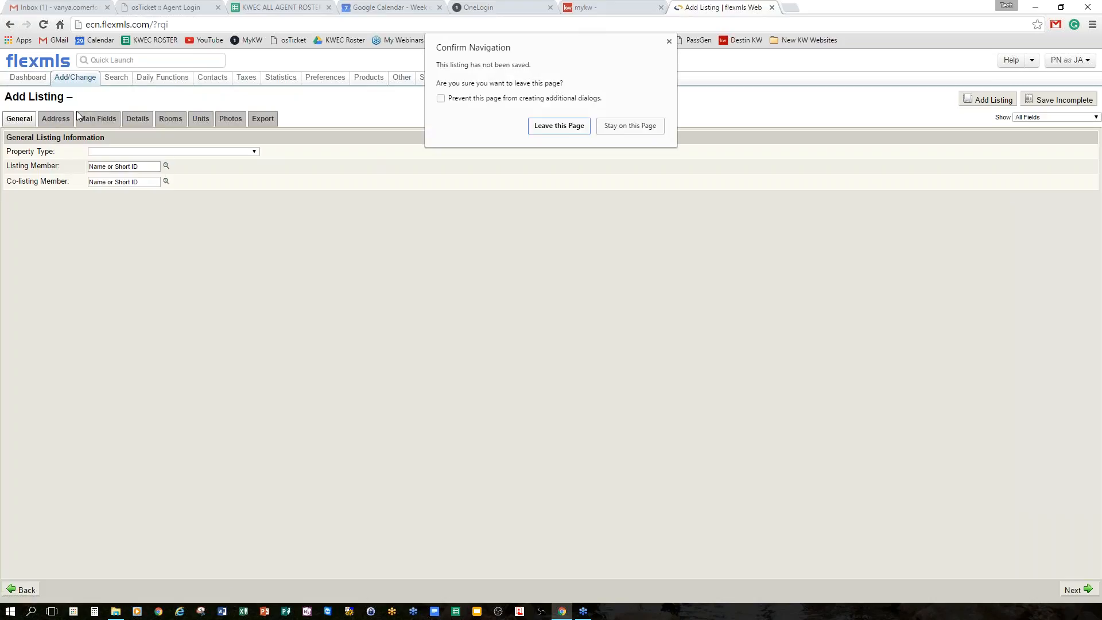
click(571, 127)
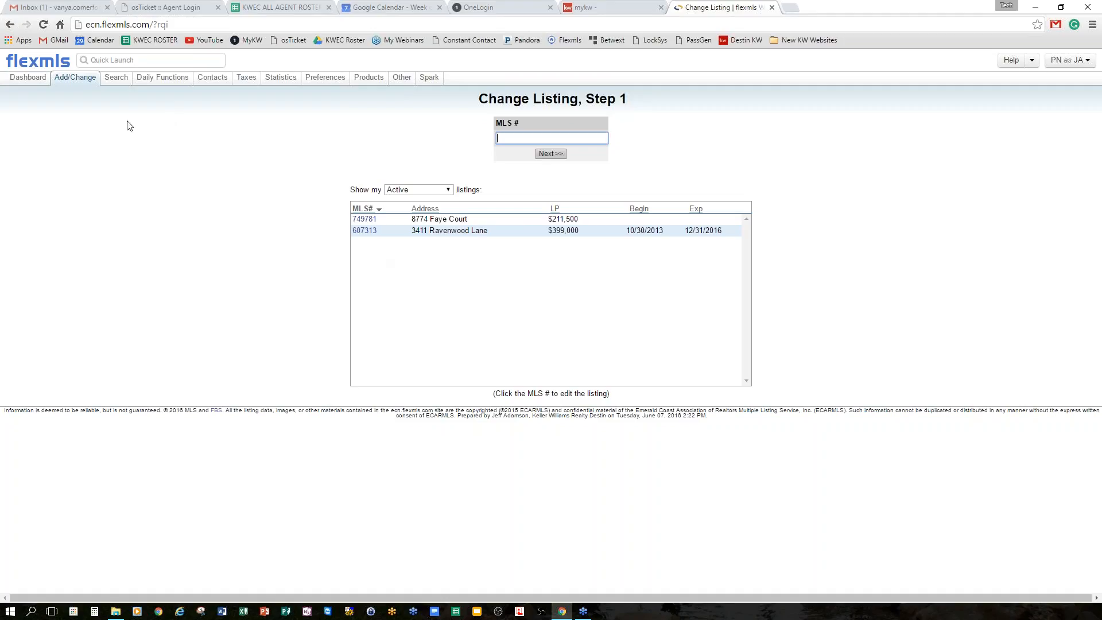
mouse_move(80, 82)
mouse_move(122, 80)
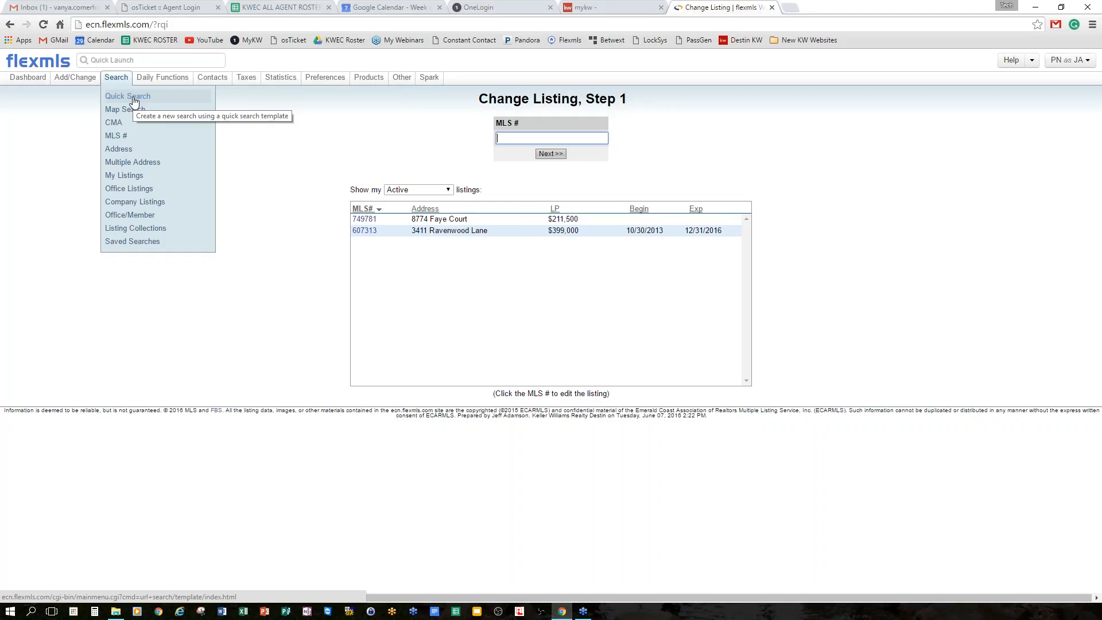
Run a Map Search using the 2 - Residential (ECAR/NABOR) quick search.
click(144, 113)
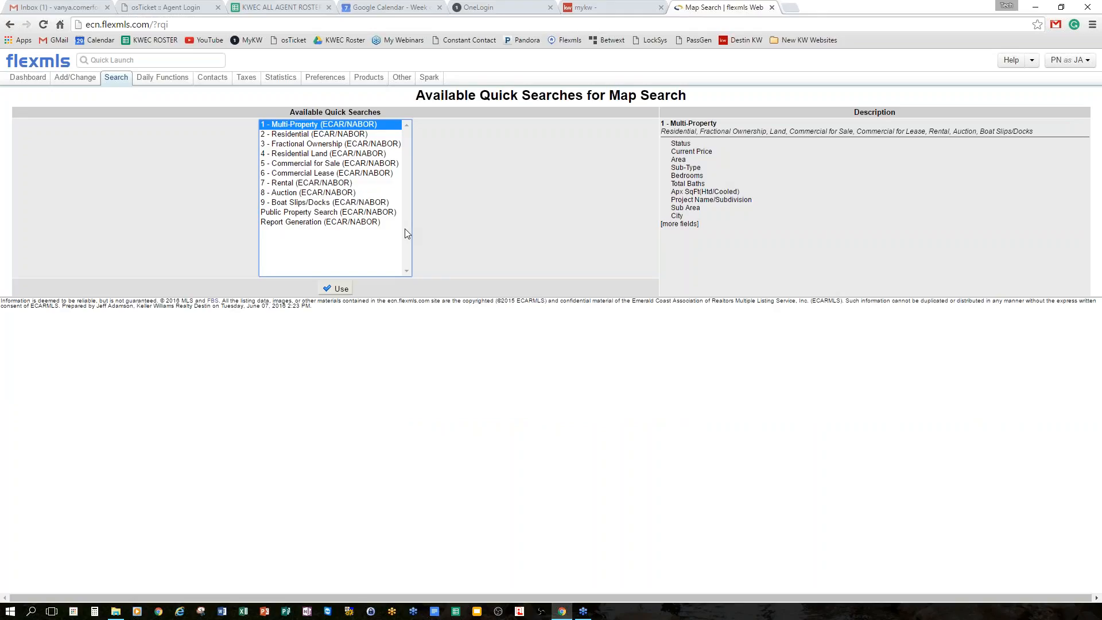
click(313, 135)
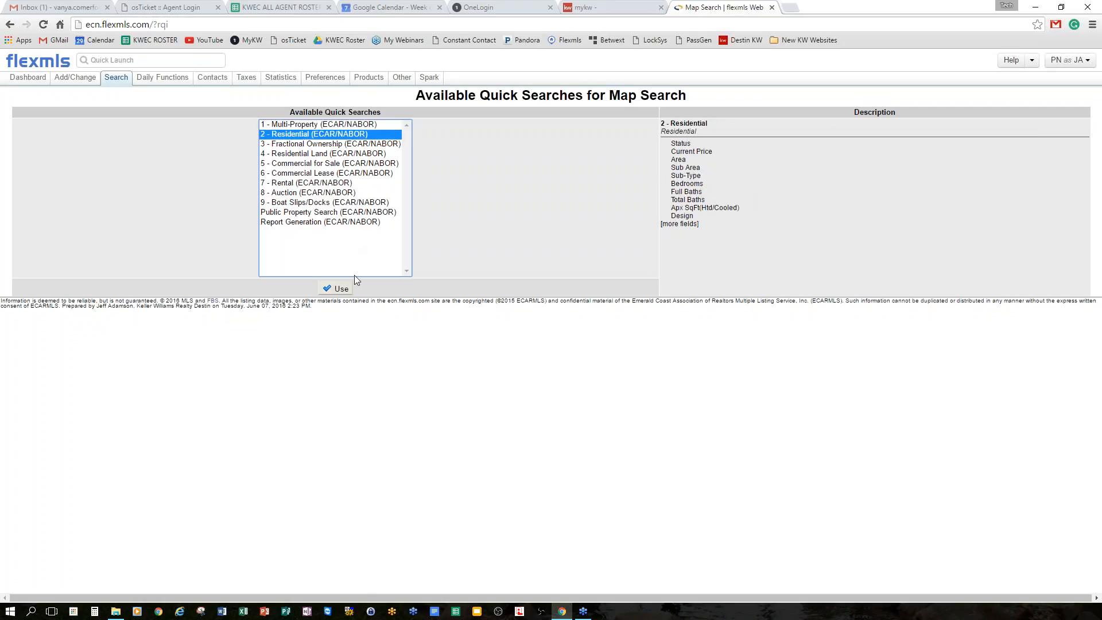
click(341, 289)
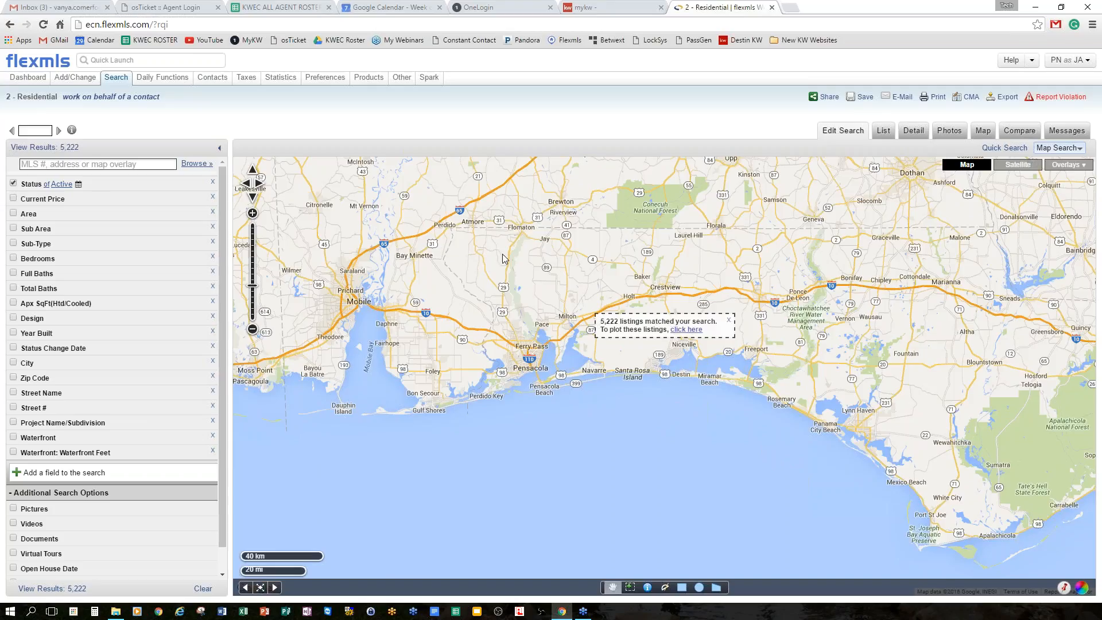
Return to the Home dashboard from the residential map search.
click(35, 64)
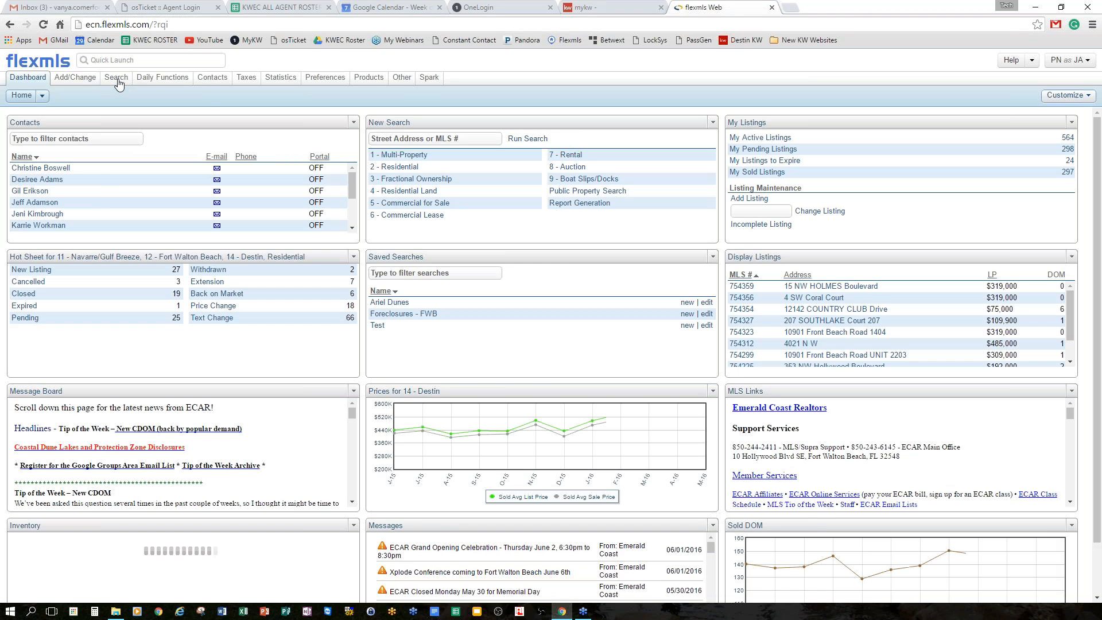
mouse_move(119, 84)
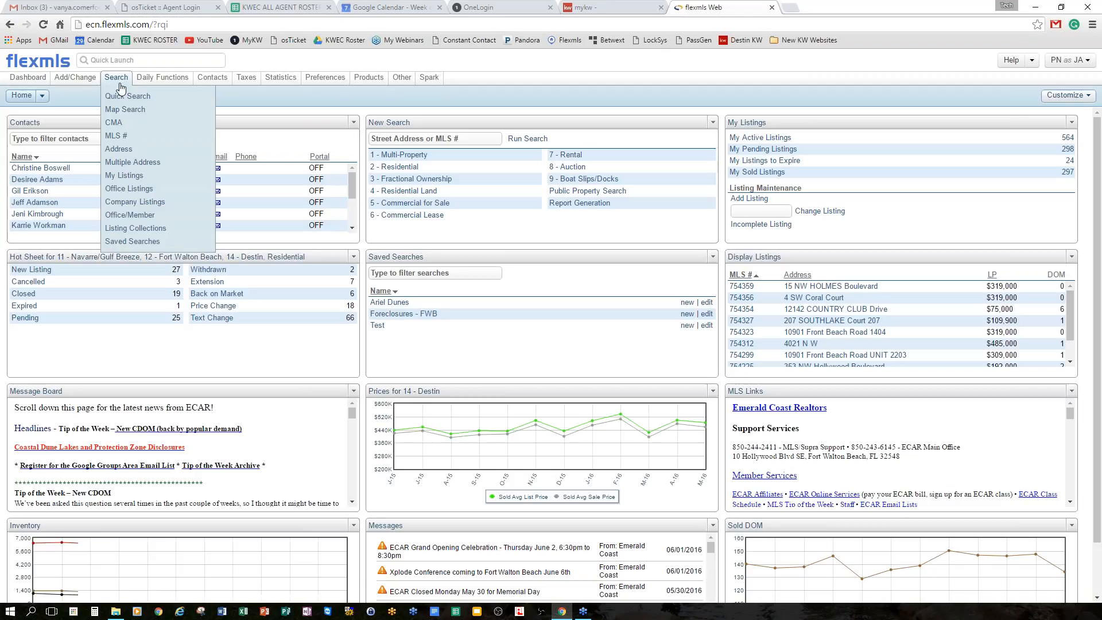
Open the Saved CMAs page listing the five draft CMAs.
click(120, 123)
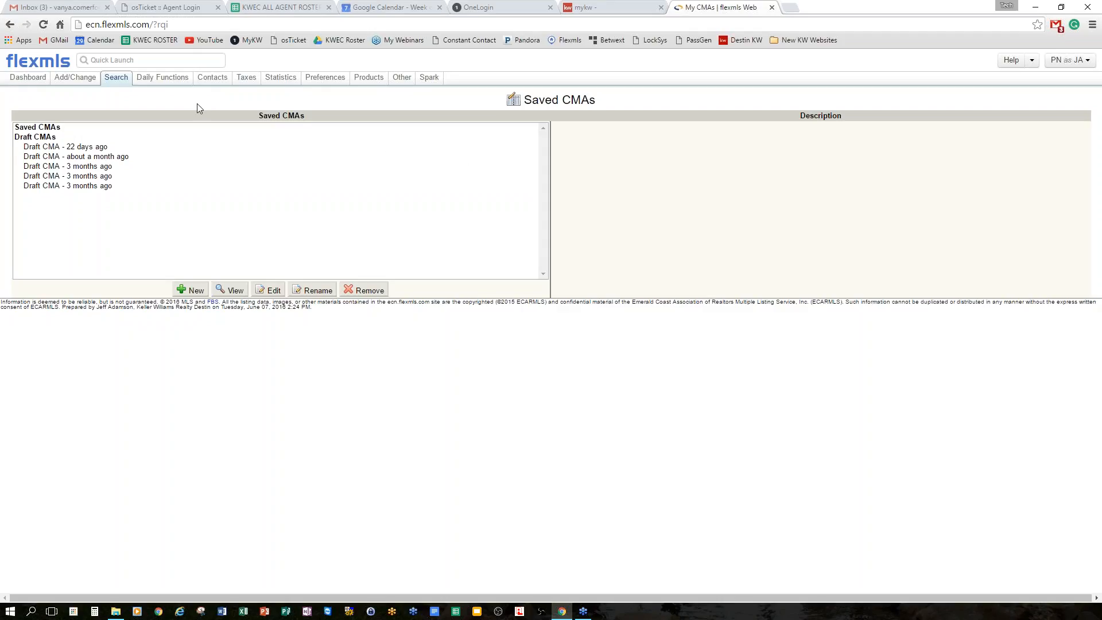
mouse_move(115, 83)
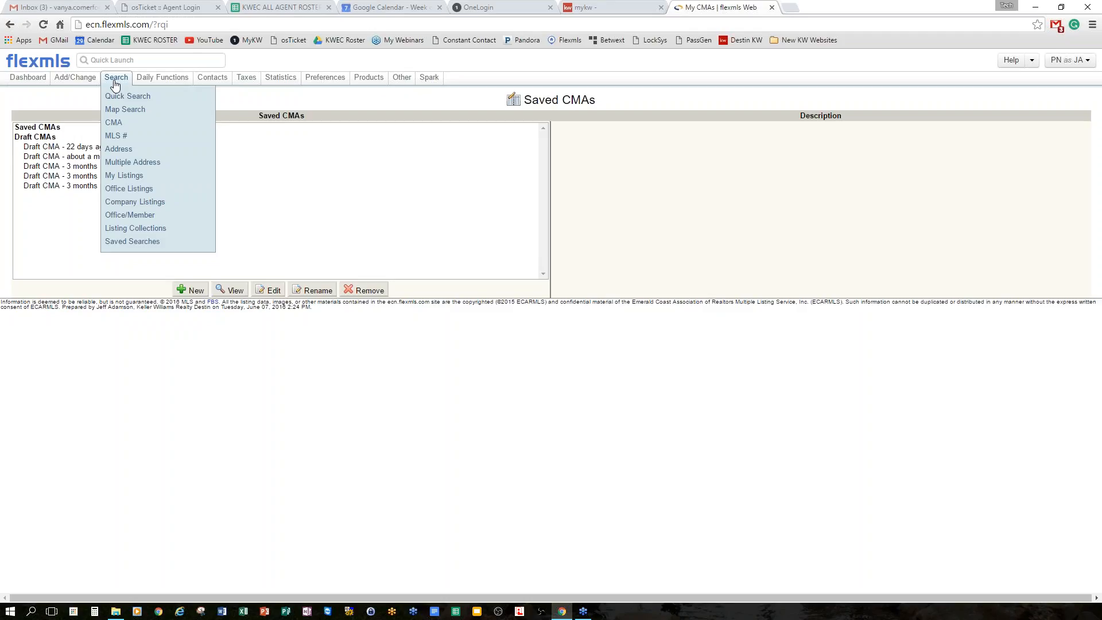
Open Saved Searches, view the first draft residential search, then the Ariel Dunes search.
click(129, 246)
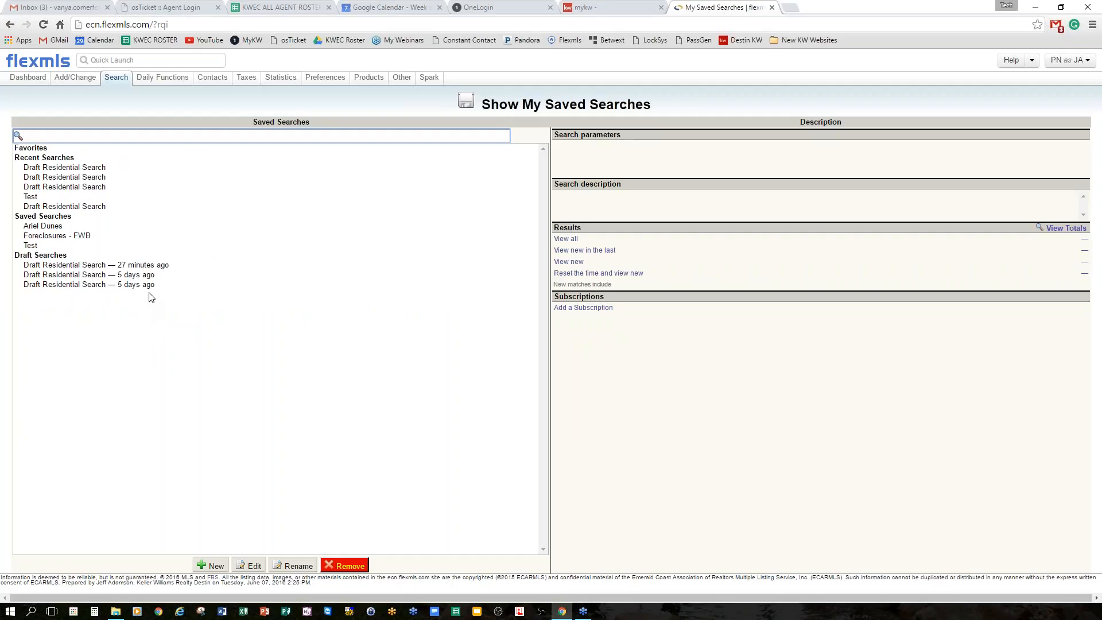
click(95, 168)
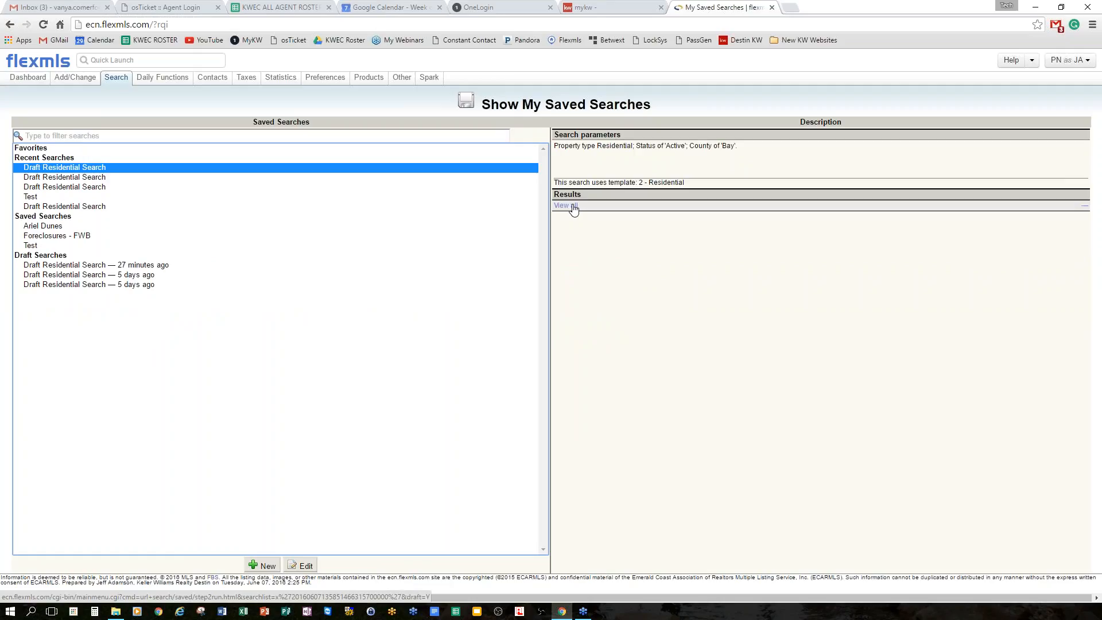
click(43, 230)
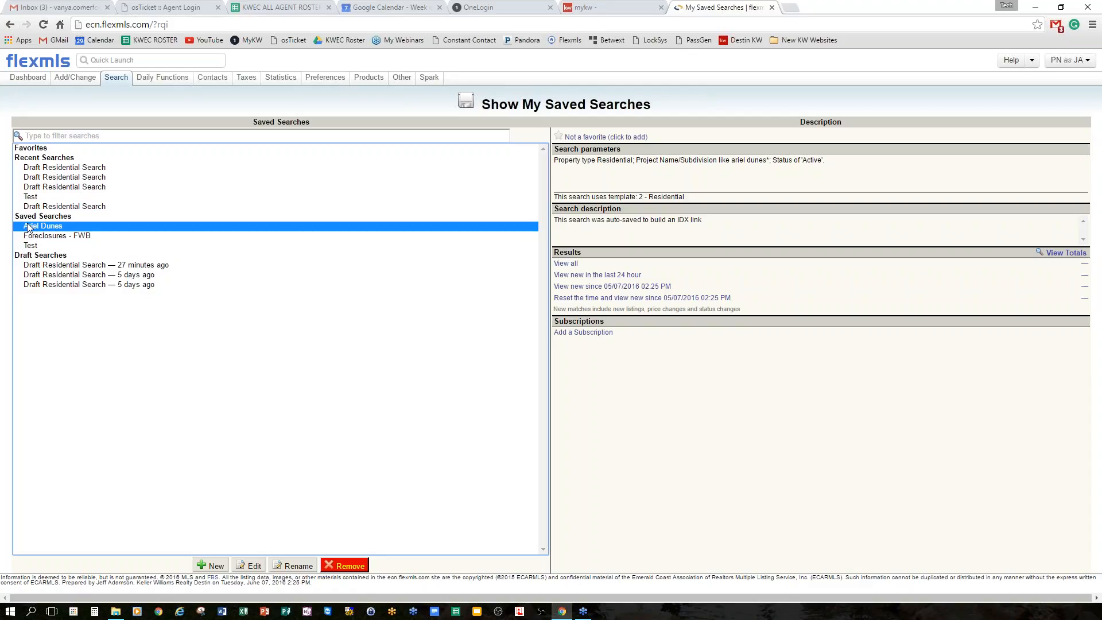
View the 41 Ariel Dunes matching listings, then go back to editing its criteria.
click(571, 265)
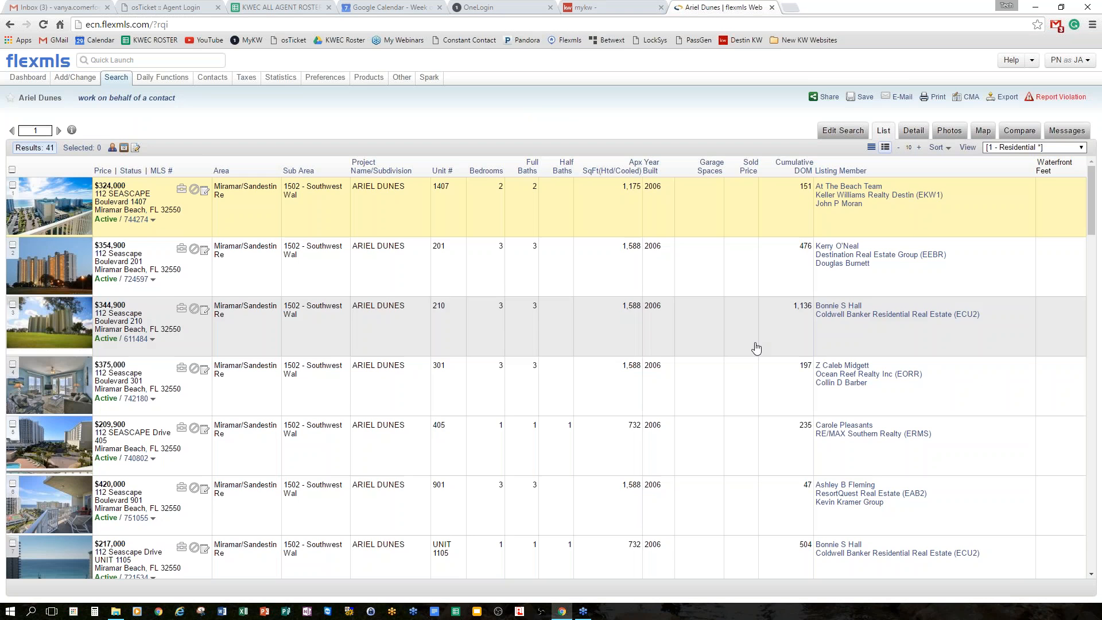
scroll(213, 339, down, 13)
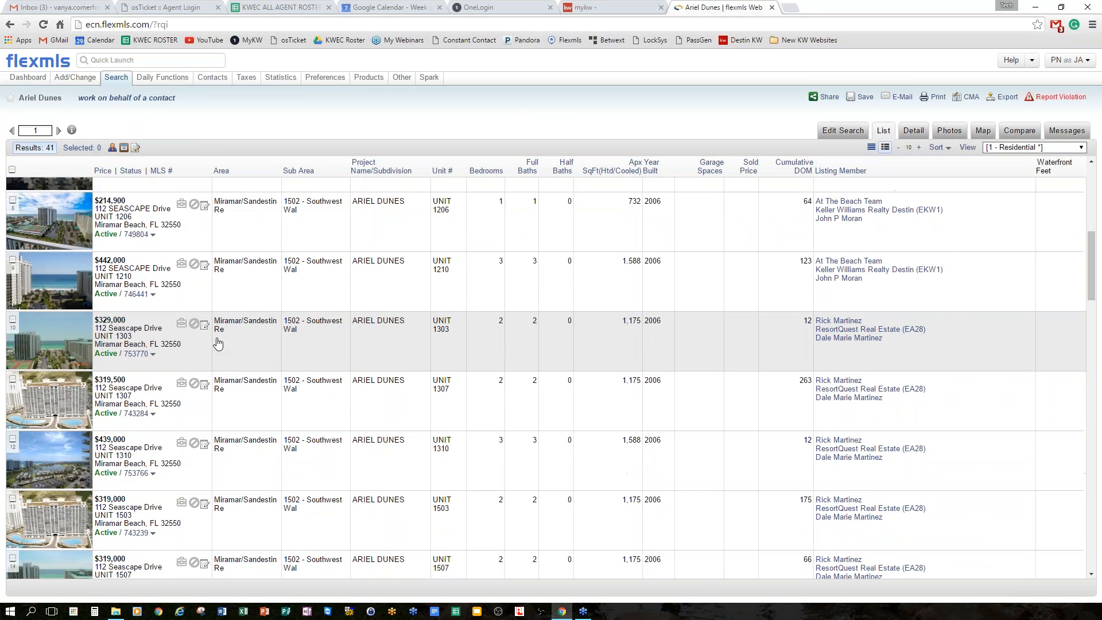
scroll(212, 338, down, 5)
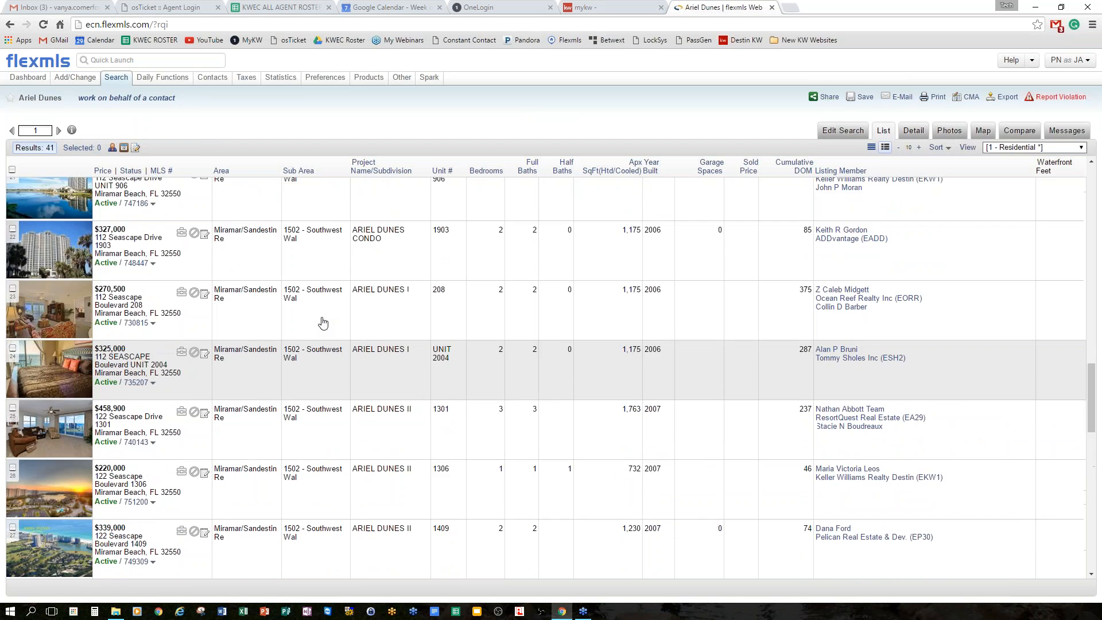
scroll(324, 280, up, 20)
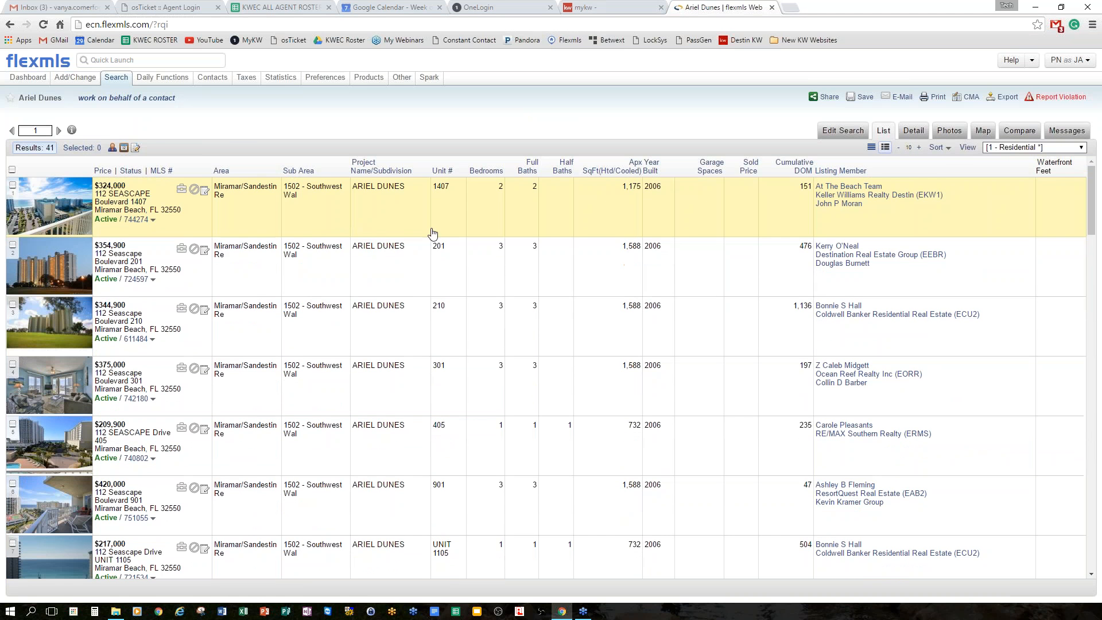
click(842, 130)
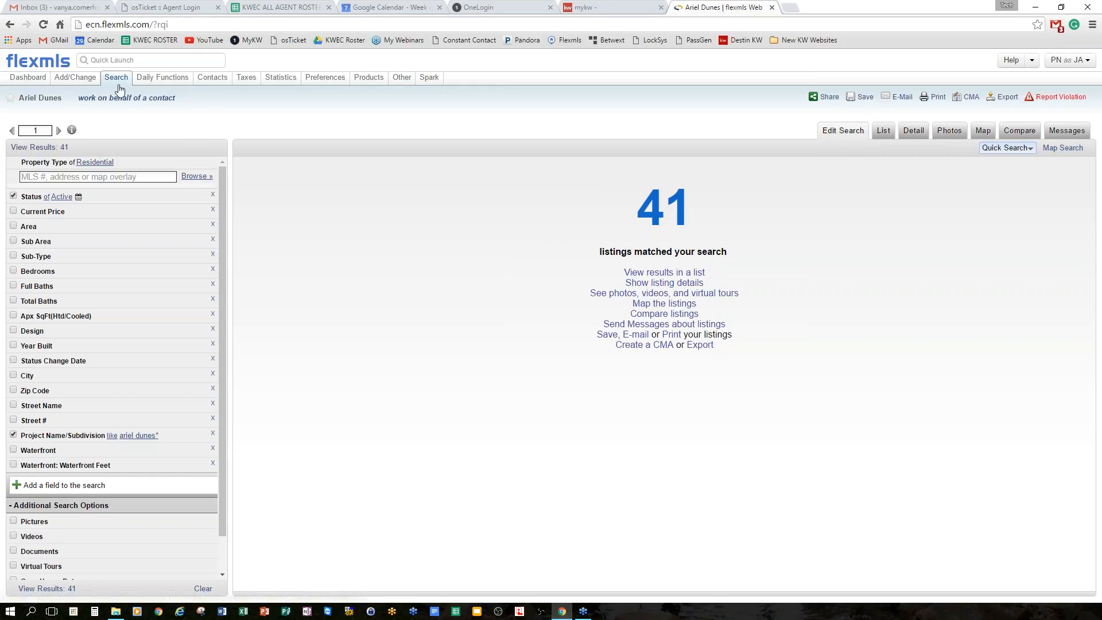
Go to the My Saved Searches page from the Search menu.
mouse_move(115, 80)
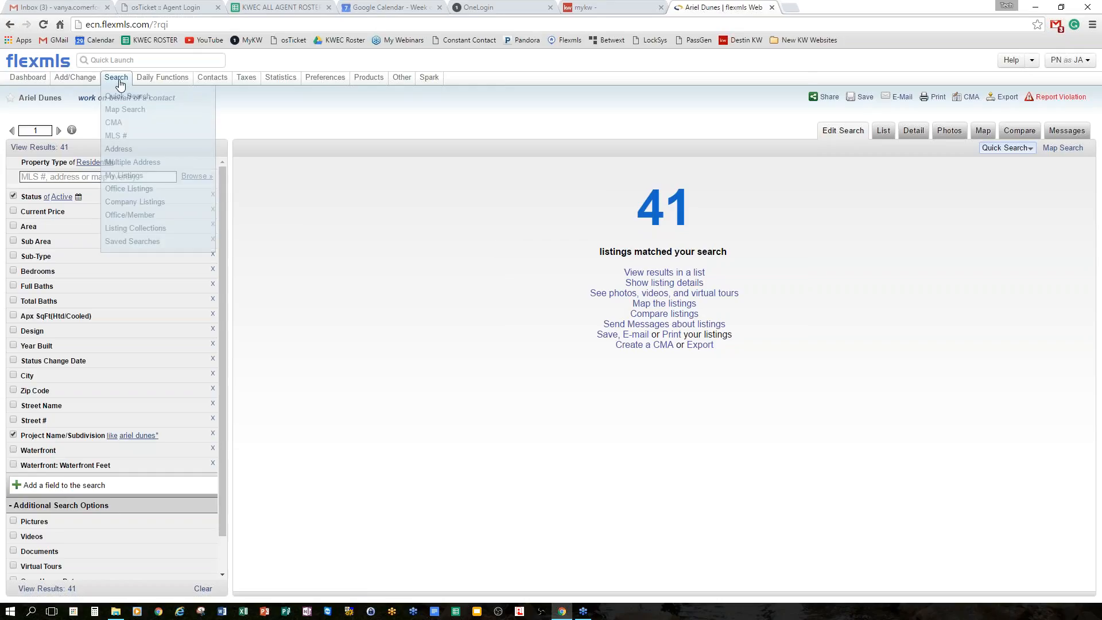
click(147, 245)
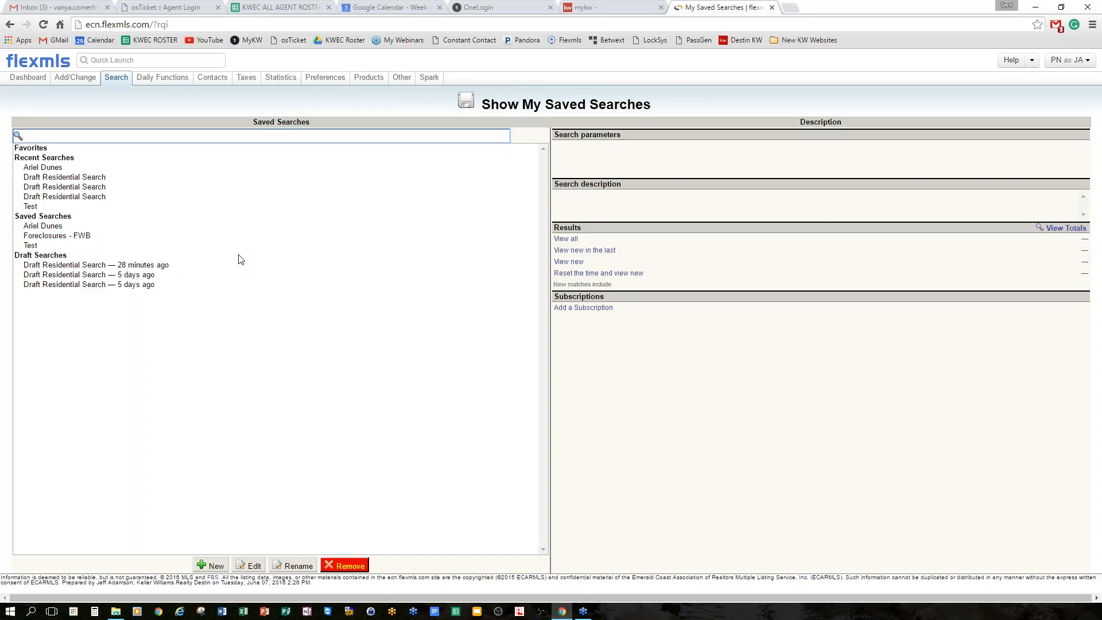
Open the Hot Sheet page from the Daily Functions menu.
mouse_move(115, 84)
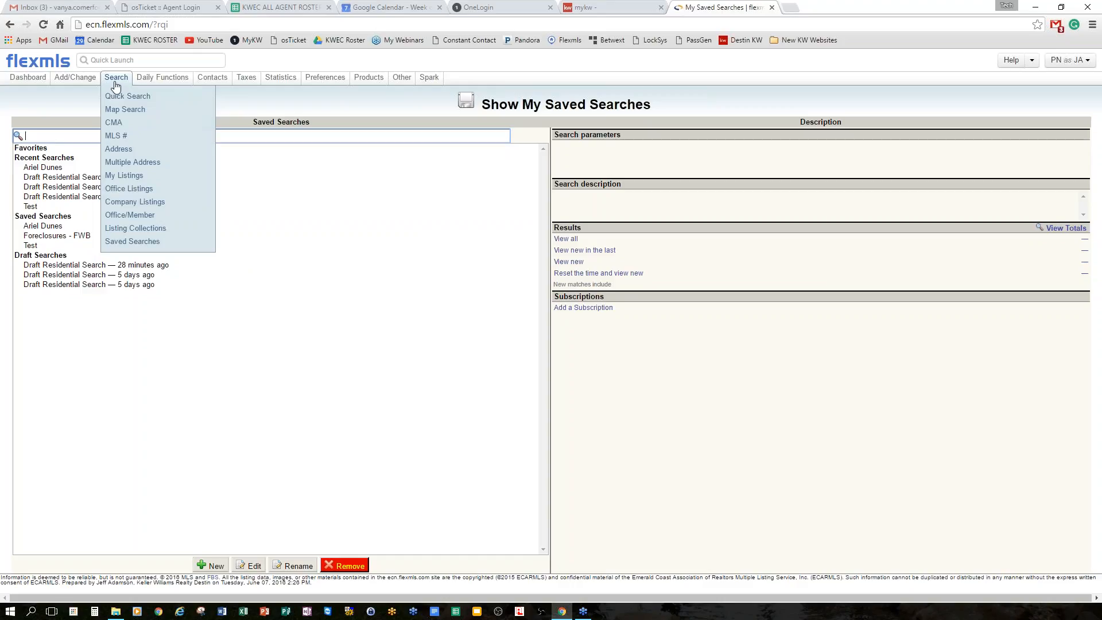
mouse_move(153, 82)
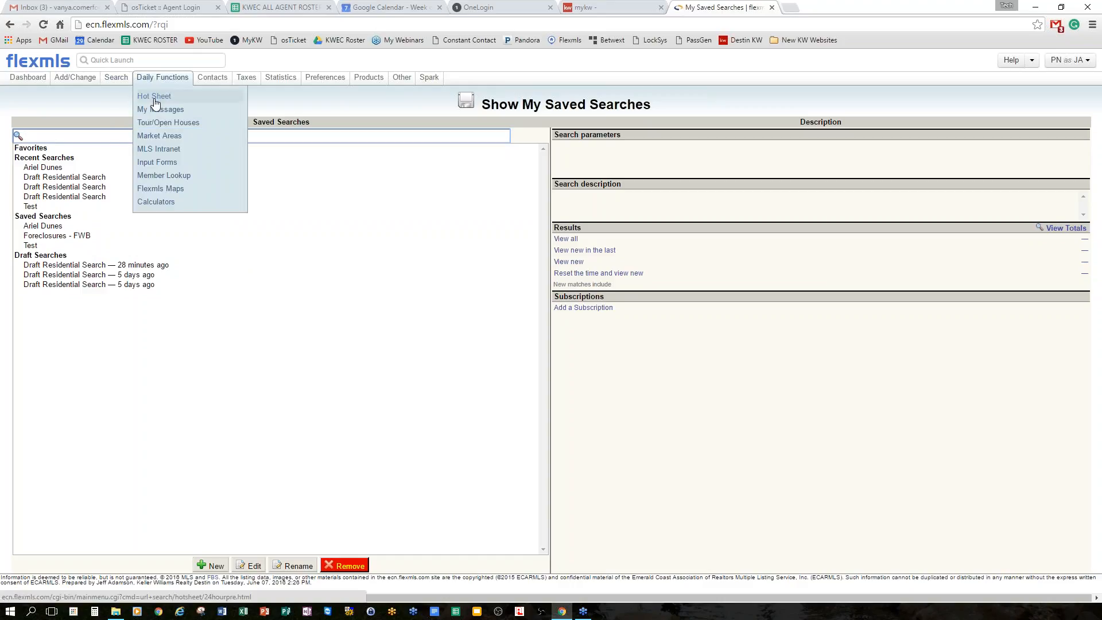
click(154, 99)
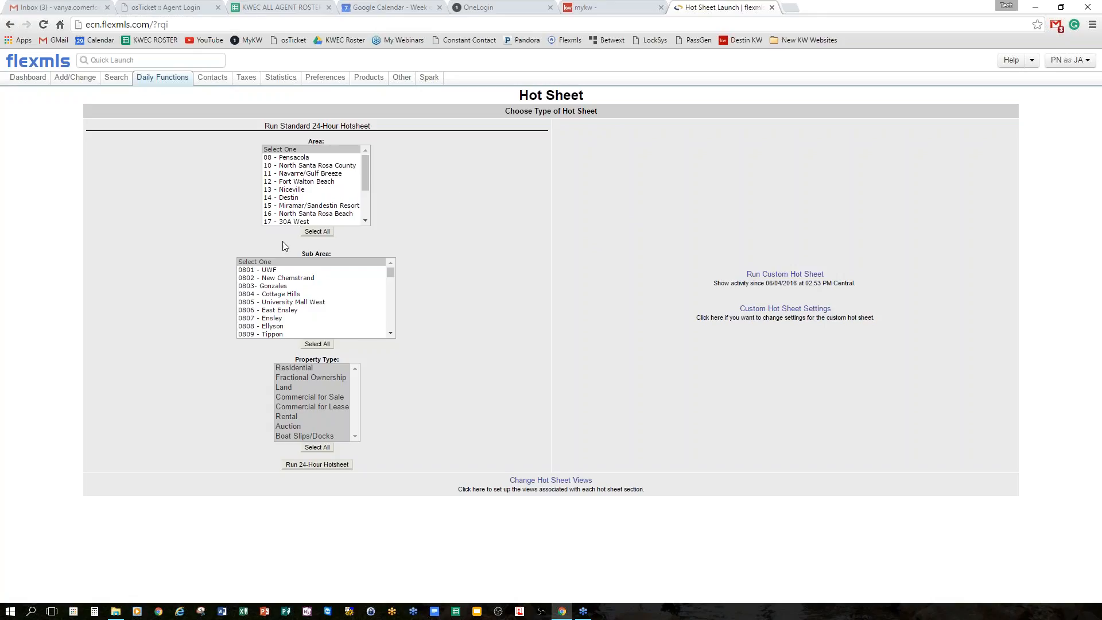
Run a 24-hour hot sheet for Residential in area 11, sub area 1101 - Navarre Beach.
click(312, 368)
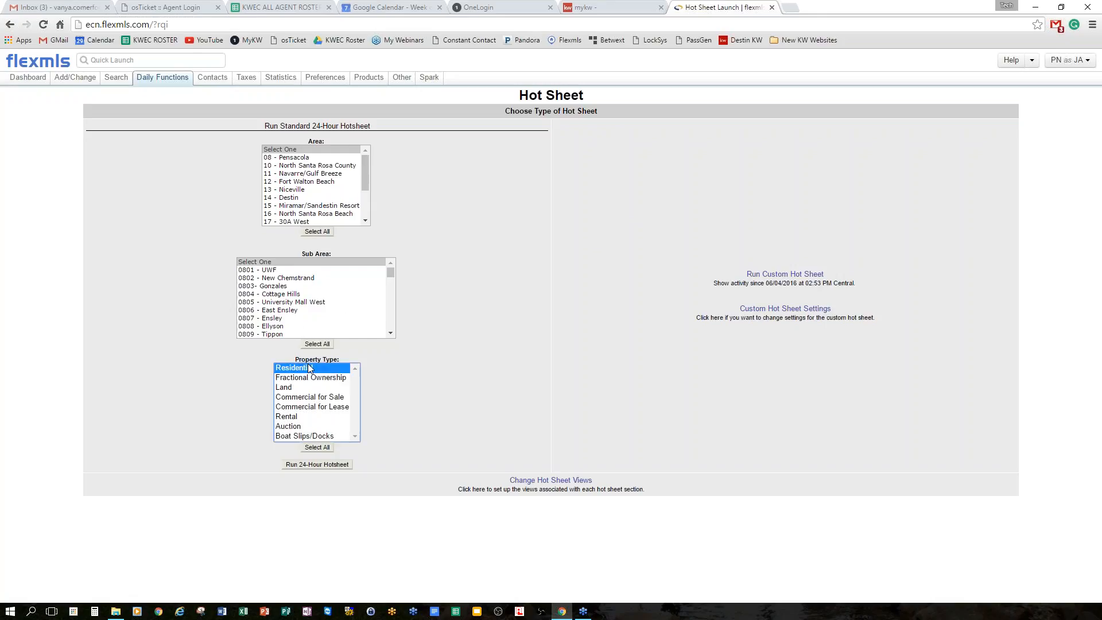
click(309, 174)
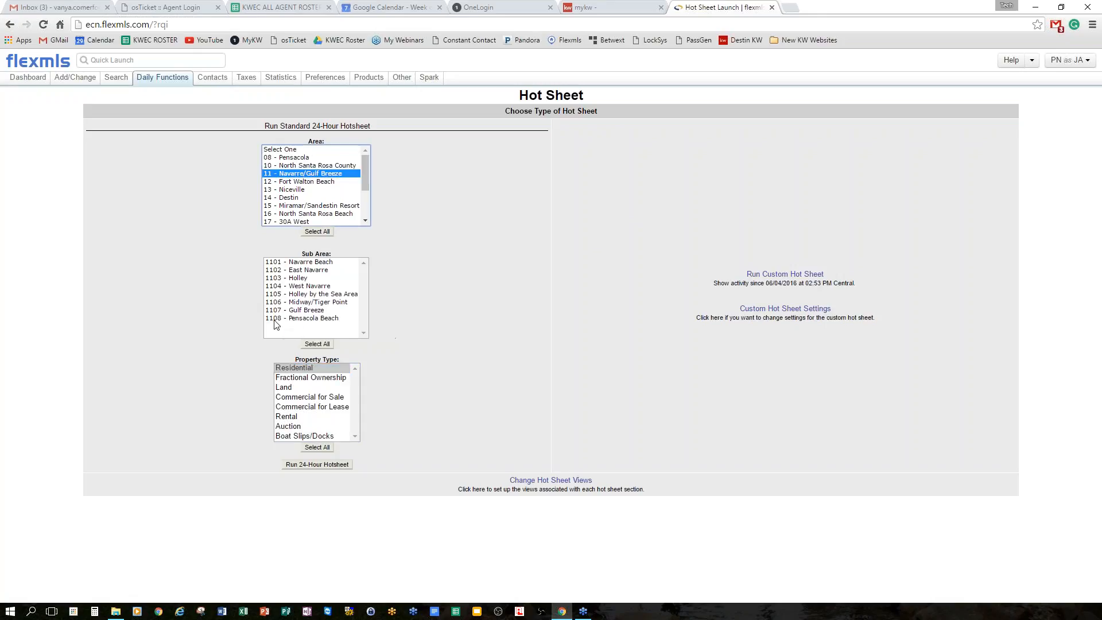
click(329, 262)
click(305, 366)
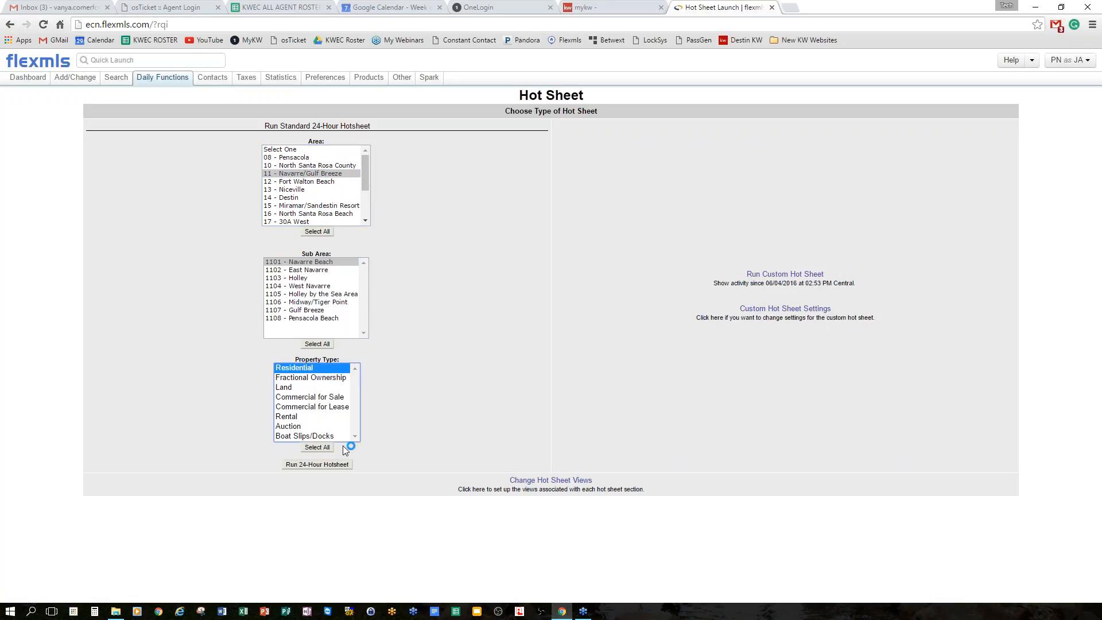
click(318, 466)
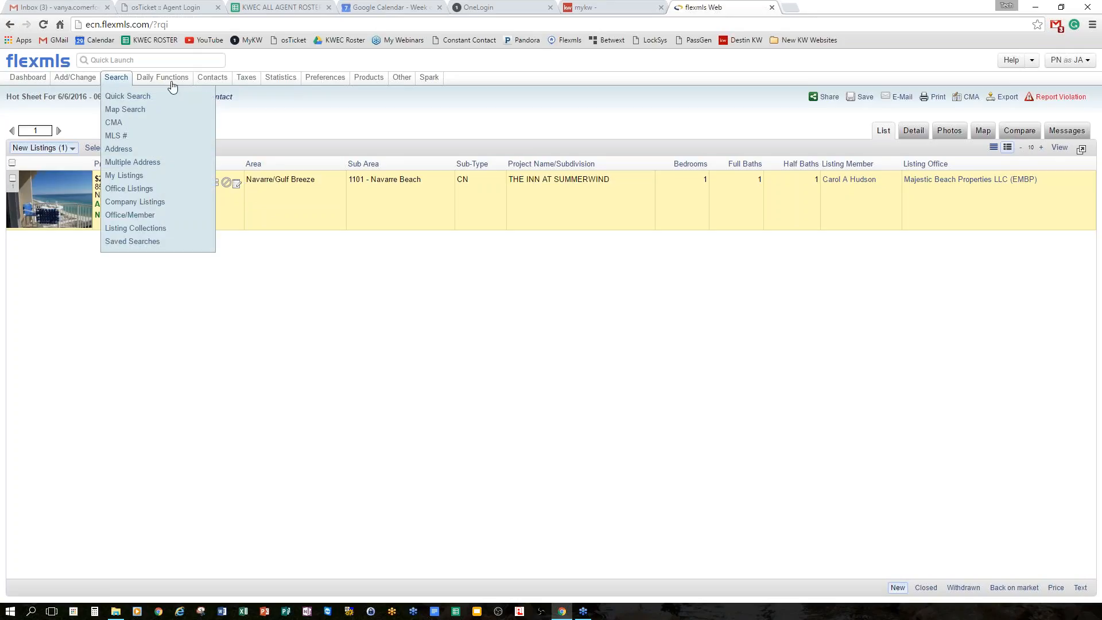
Open the My Messages inbox from Daily Functions.
mouse_move(172, 81)
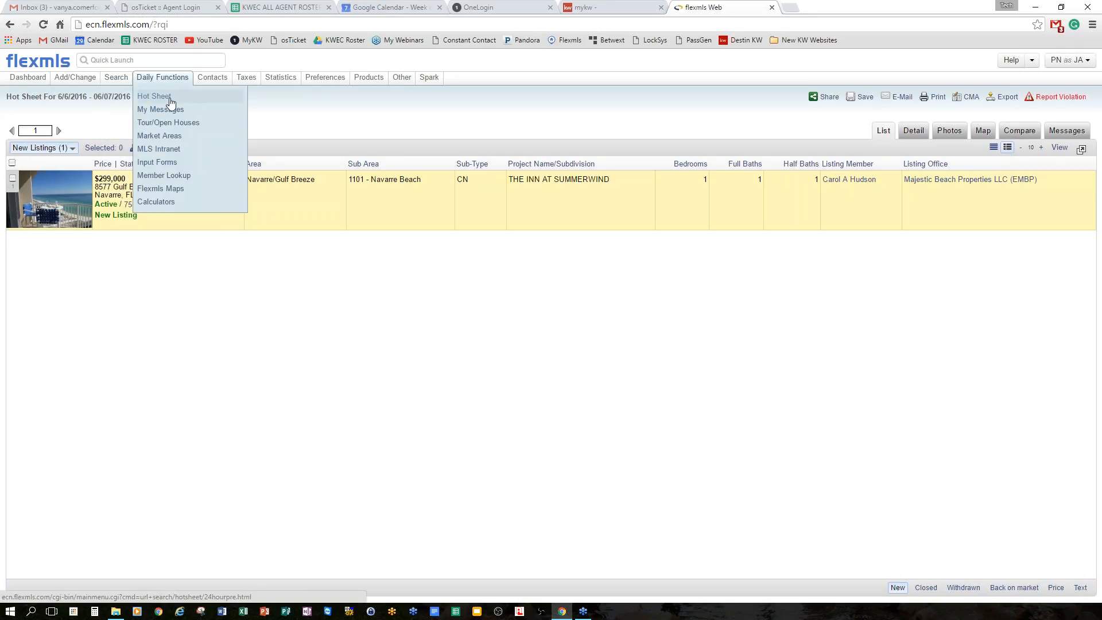
click(171, 110)
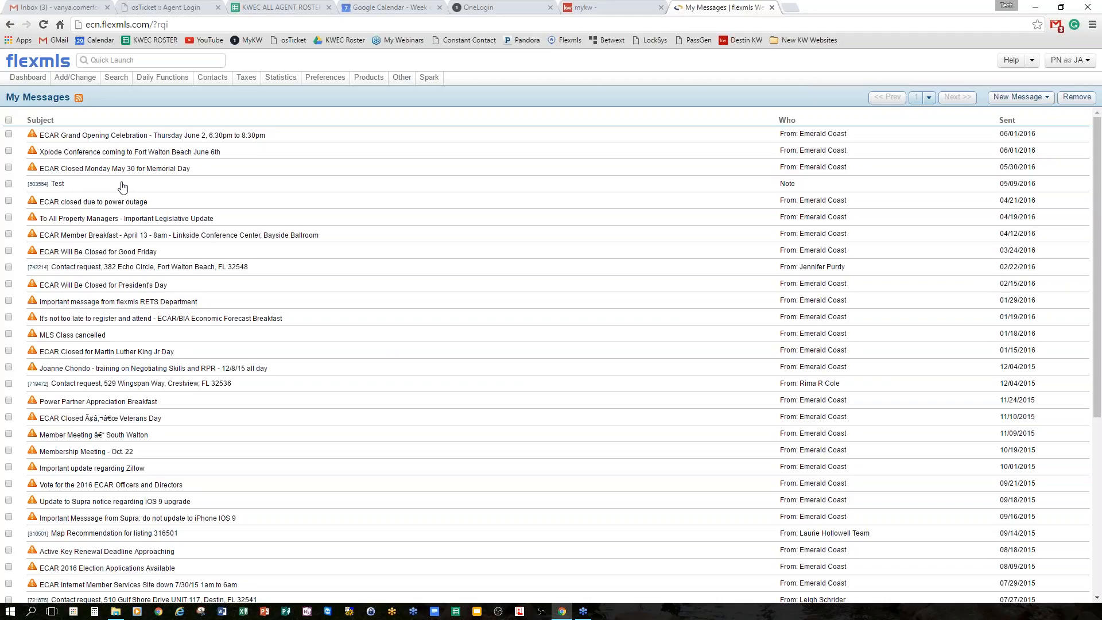
Open the Tour/Open Houses finder from the Daily Functions menu.
click(152, 81)
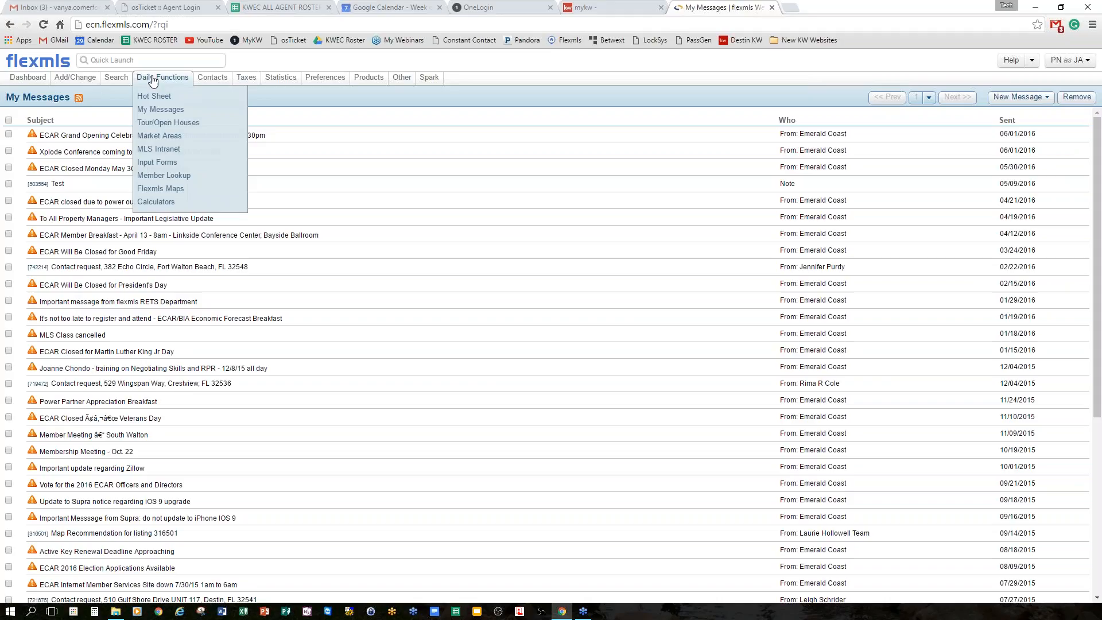
click(189, 127)
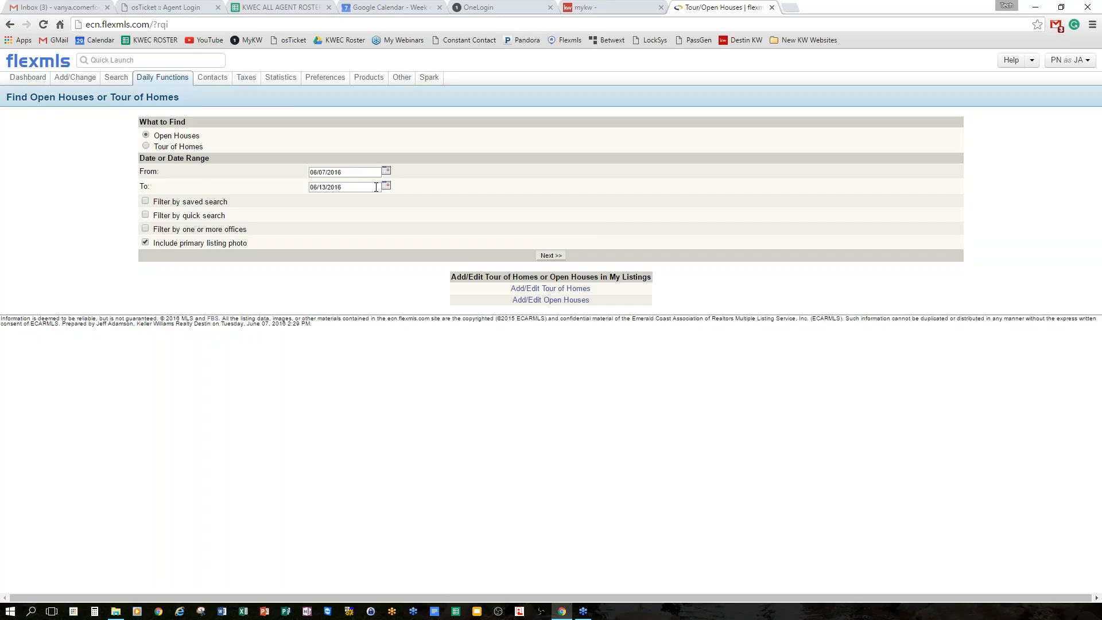
Search open houses from 6/7/2016 through an end date of June 30, 2016.
click(376, 173)
click(388, 186)
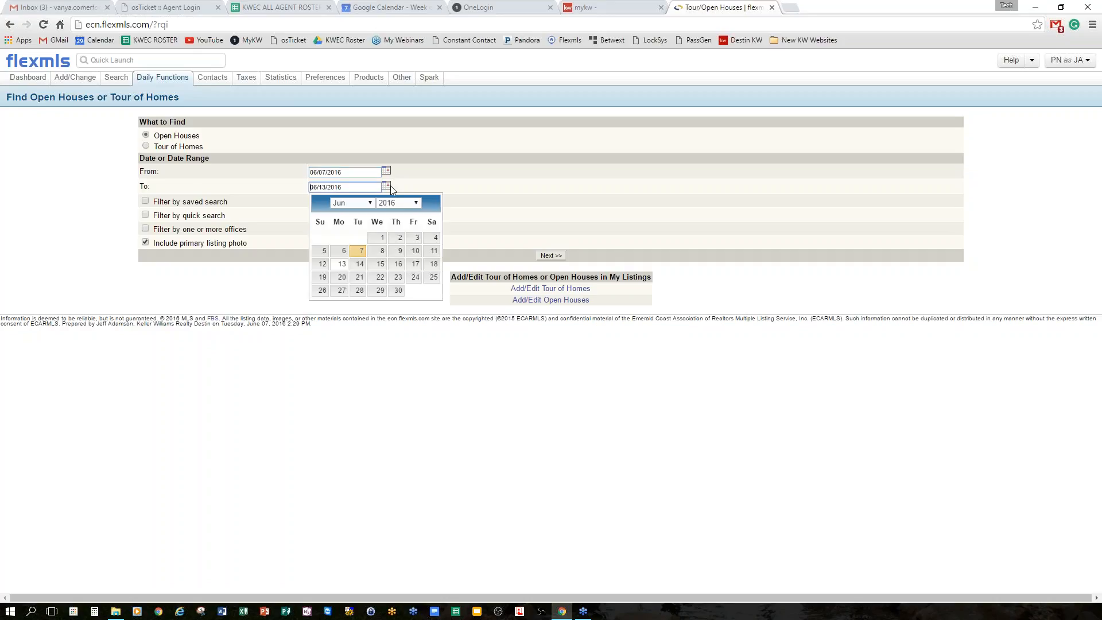
click(393, 290)
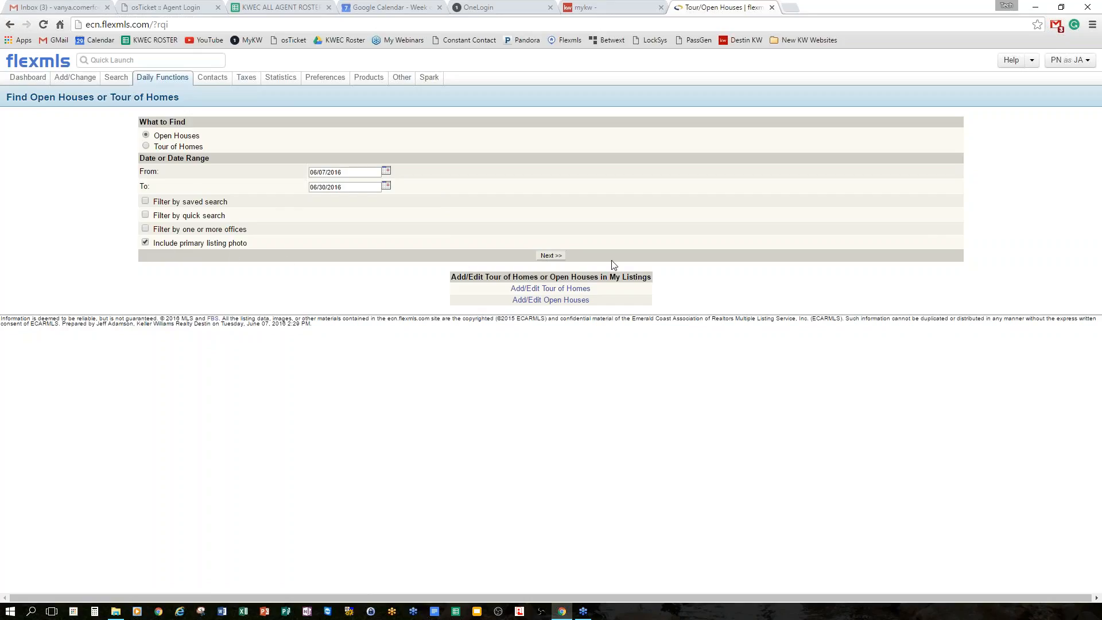
click(552, 256)
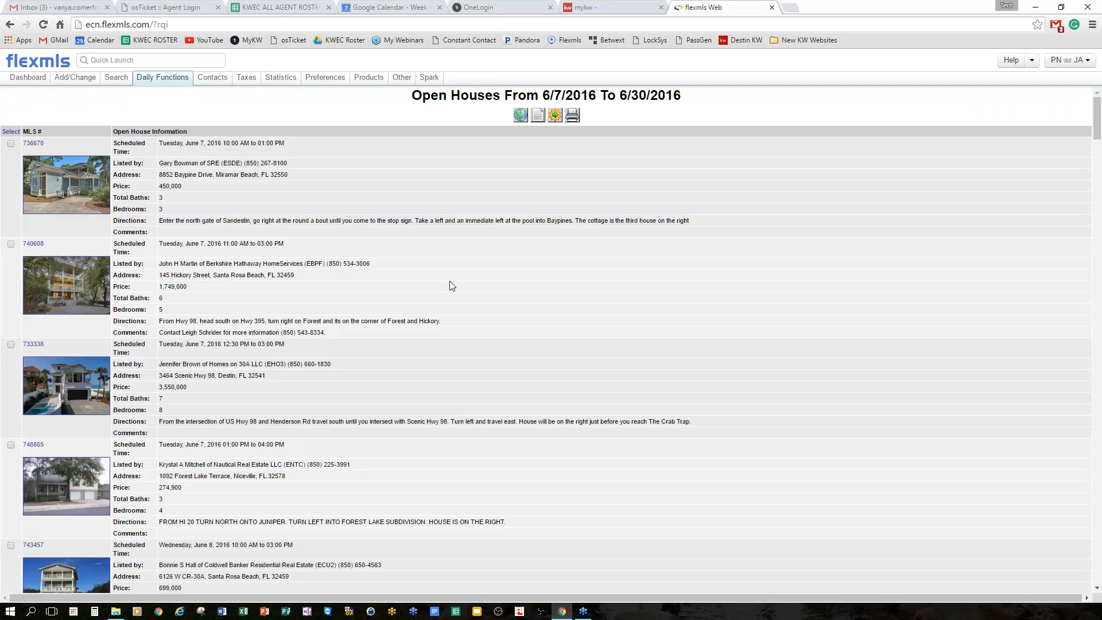
Highlight the first open house's agent, address, price and directions details.
scroll(450, 282, down, 1)
scroll(450, 281, up, 1)
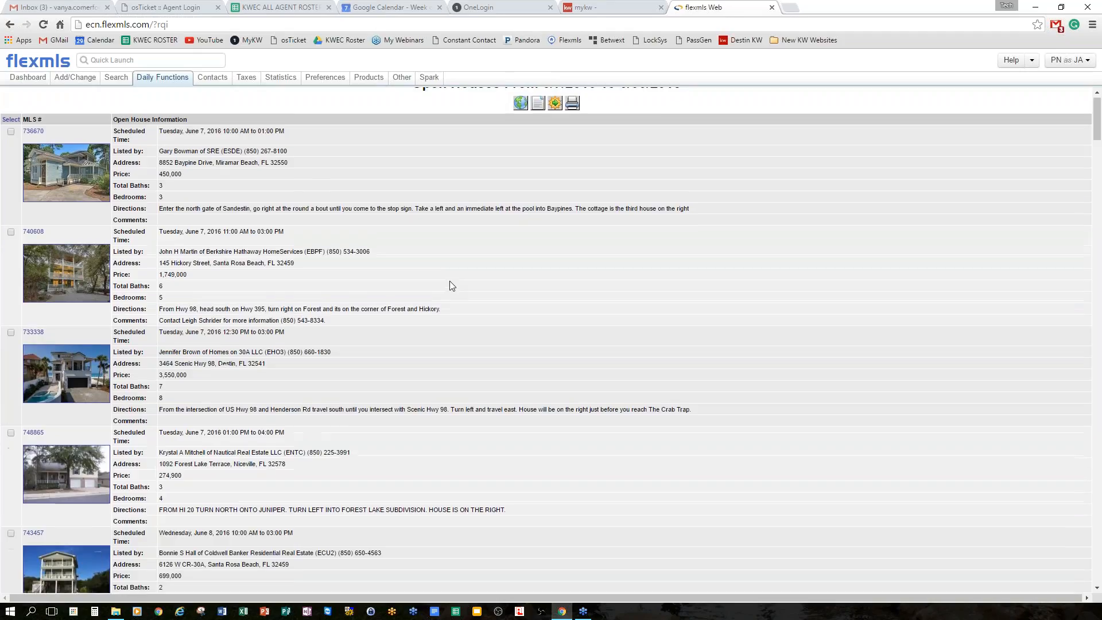
drag(174, 163, 282, 163)
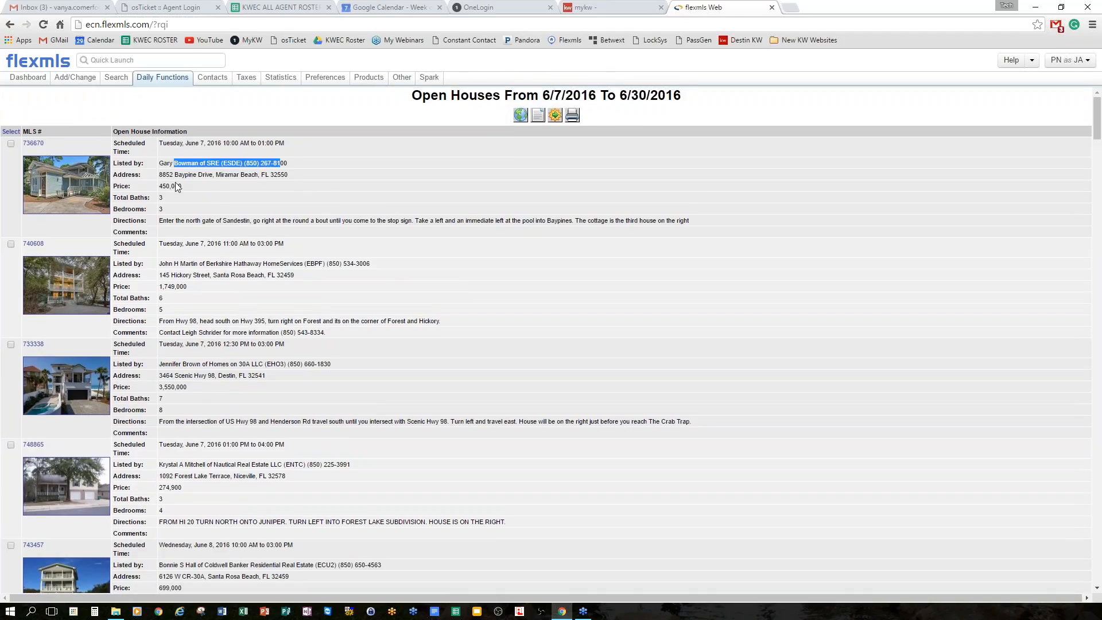
drag(174, 174, 284, 177)
drag(163, 185, 258, 221)
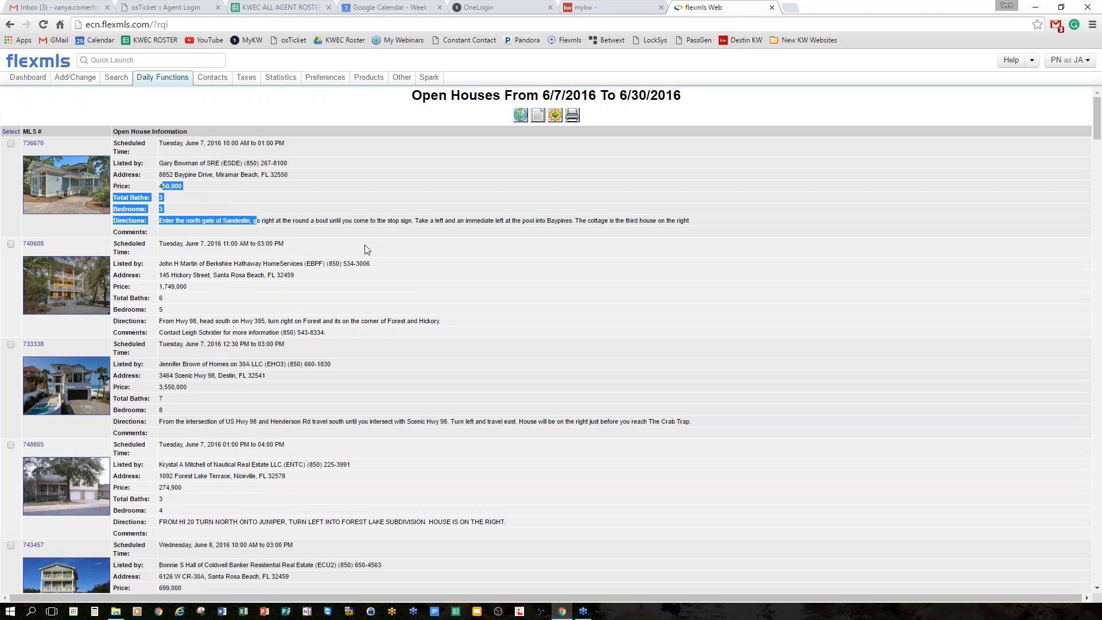
Scroll through the remaining open houses and return to the search form.
scroll(406, 265, down, 6)
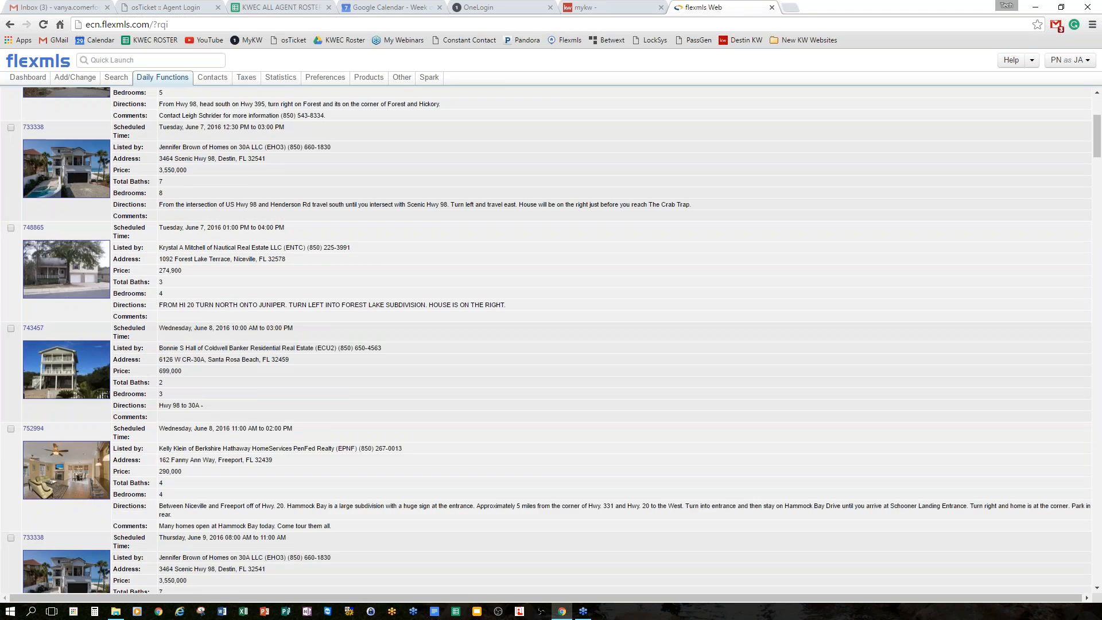
scroll(435, 297, down, 15)
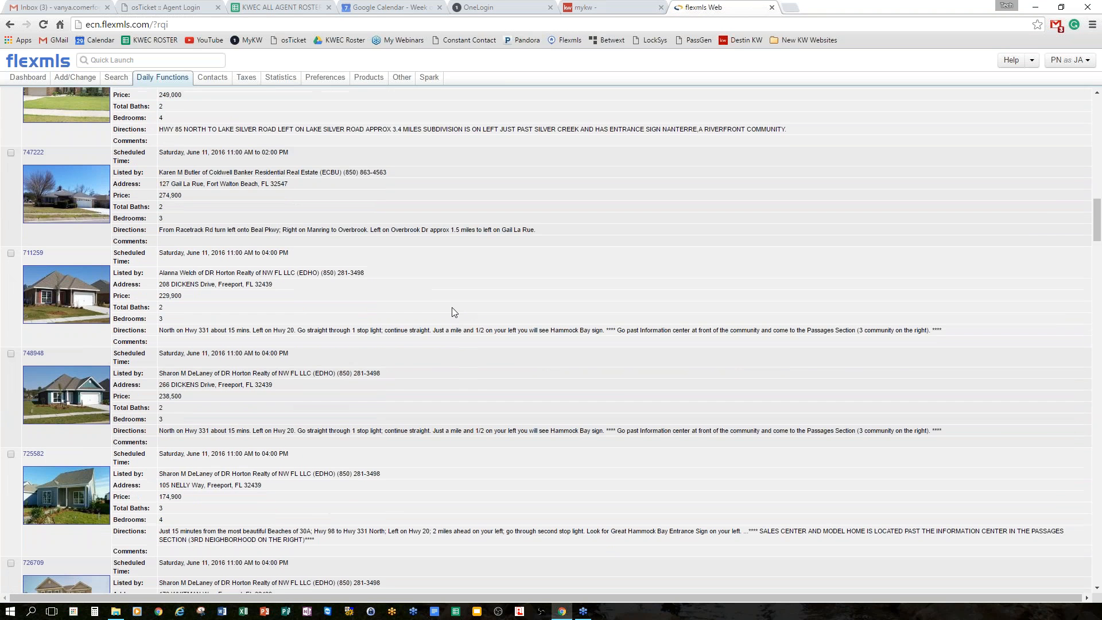
scroll(433, 314, down, 5)
key(alt+Left)
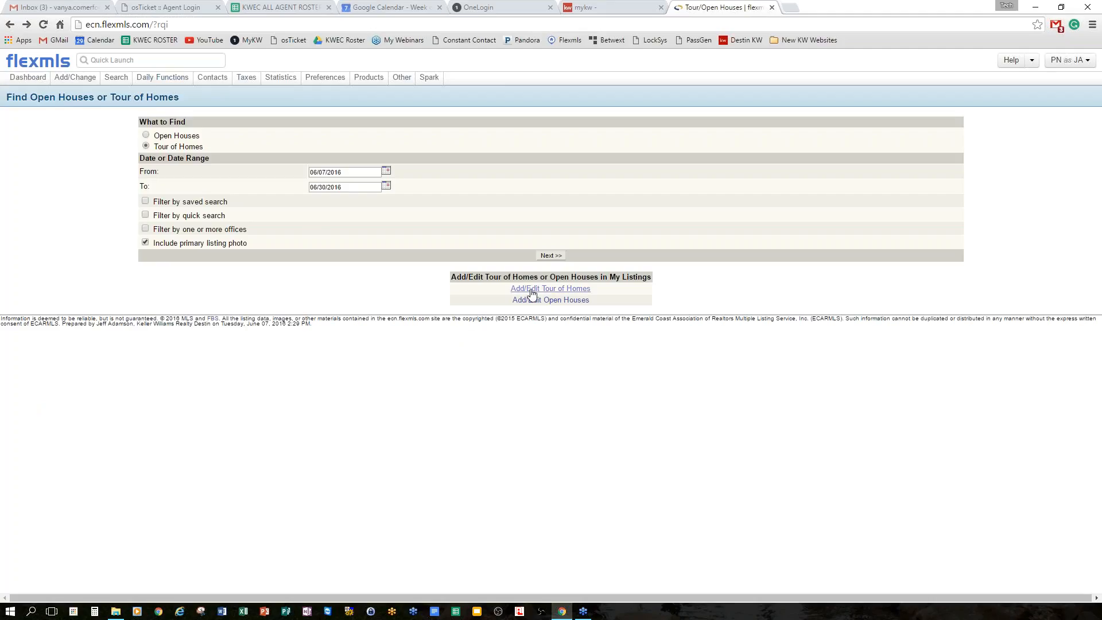
Search Tour of Homes for 6/7–6/30/2016, highlight the first tour's time, then return to the form.
click(551, 255)
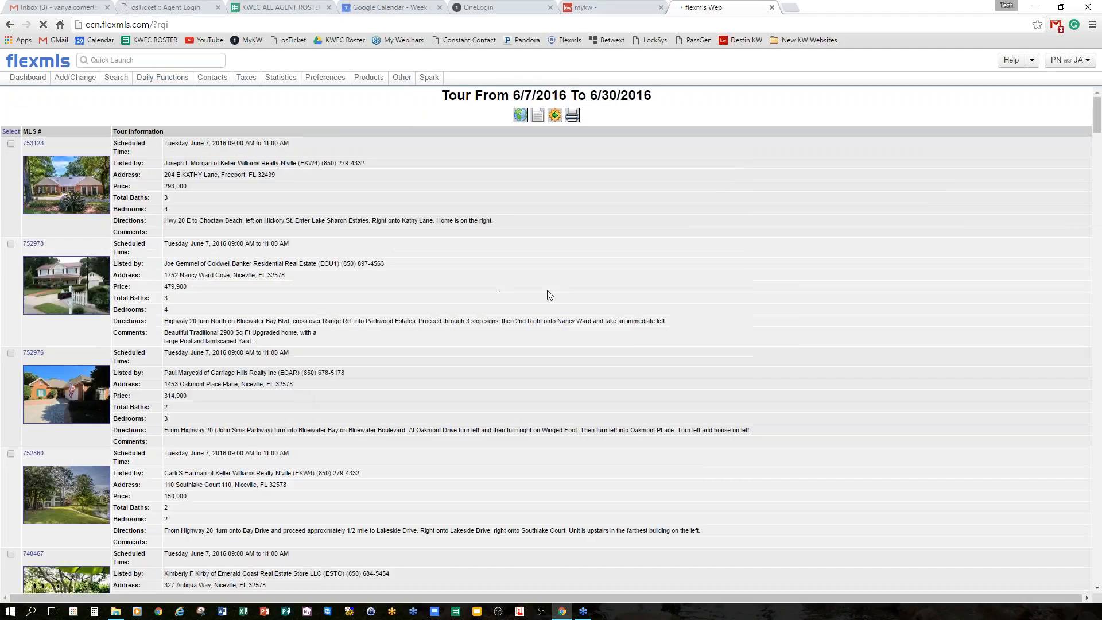
scroll(573, 288, down, 1)
scroll(516, 269, up, 1)
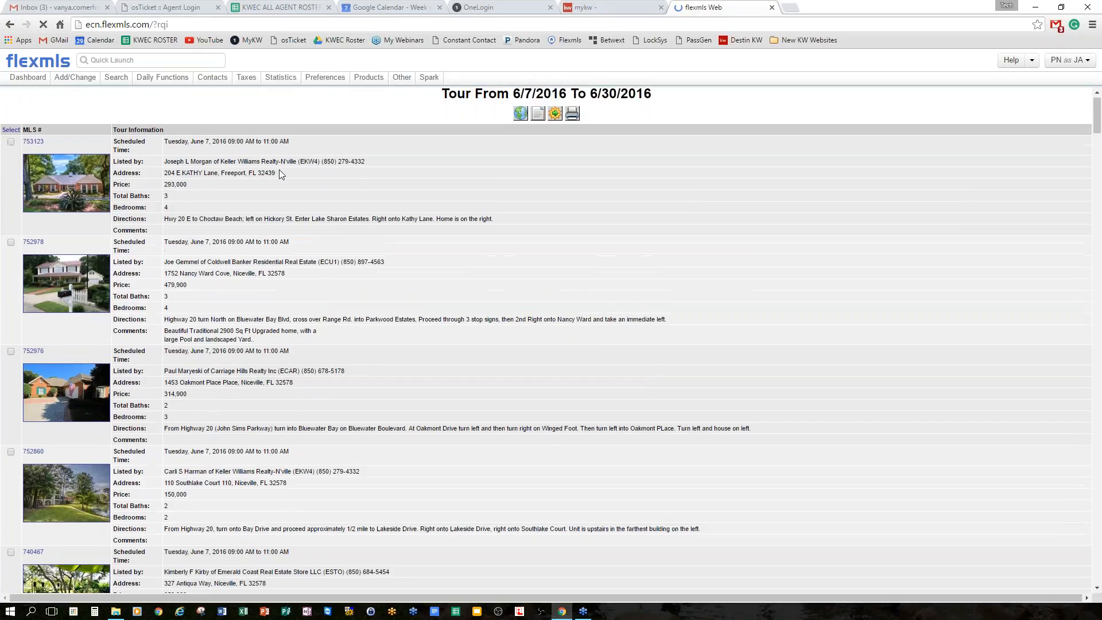
drag(181, 143, 321, 149)
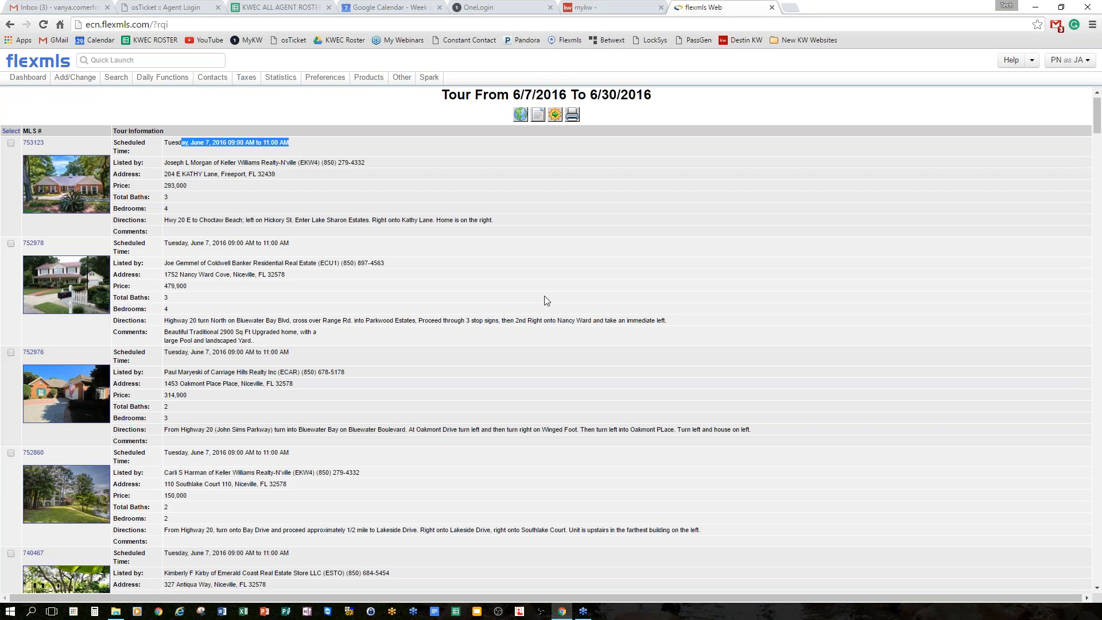
scroll(540, 295, down, 9)
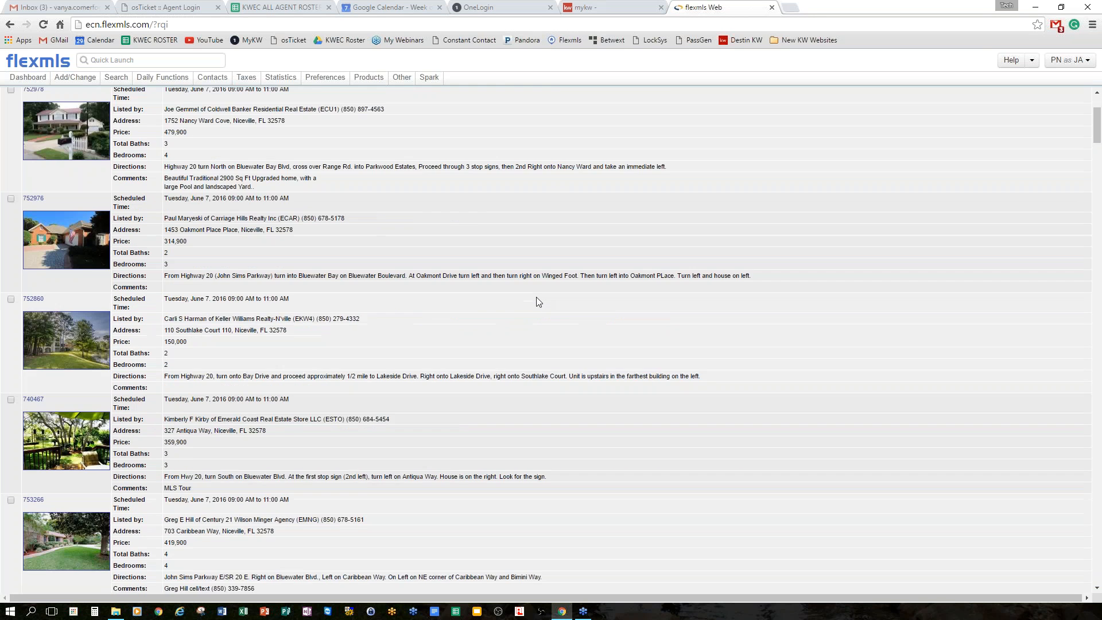
scroll(538, 298, up, 9)
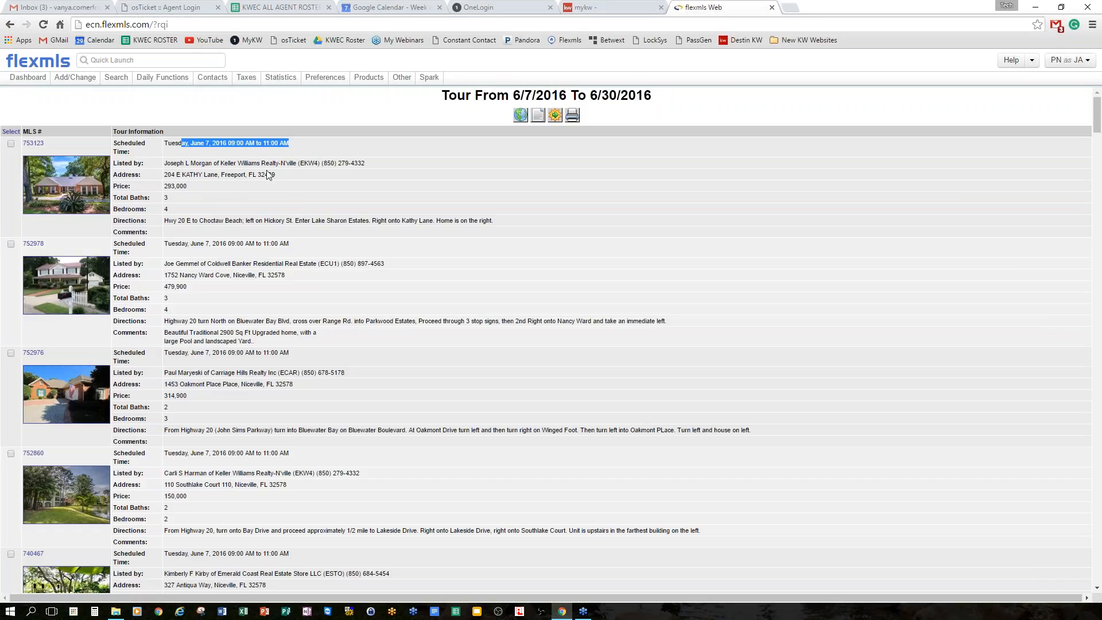
key(alt+Left)
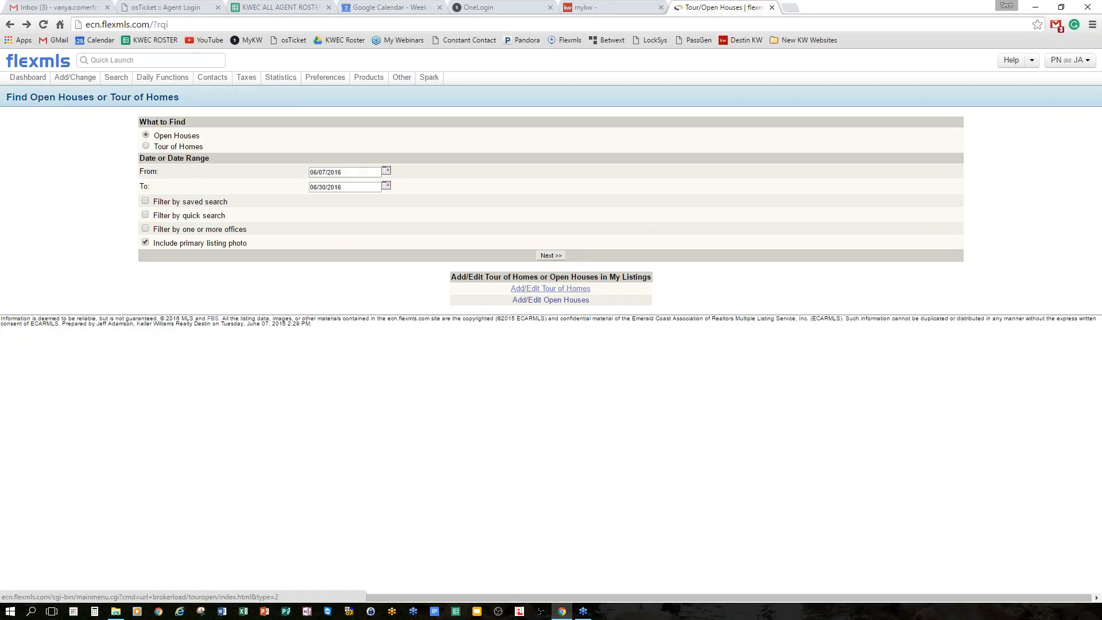
click(562, 299)
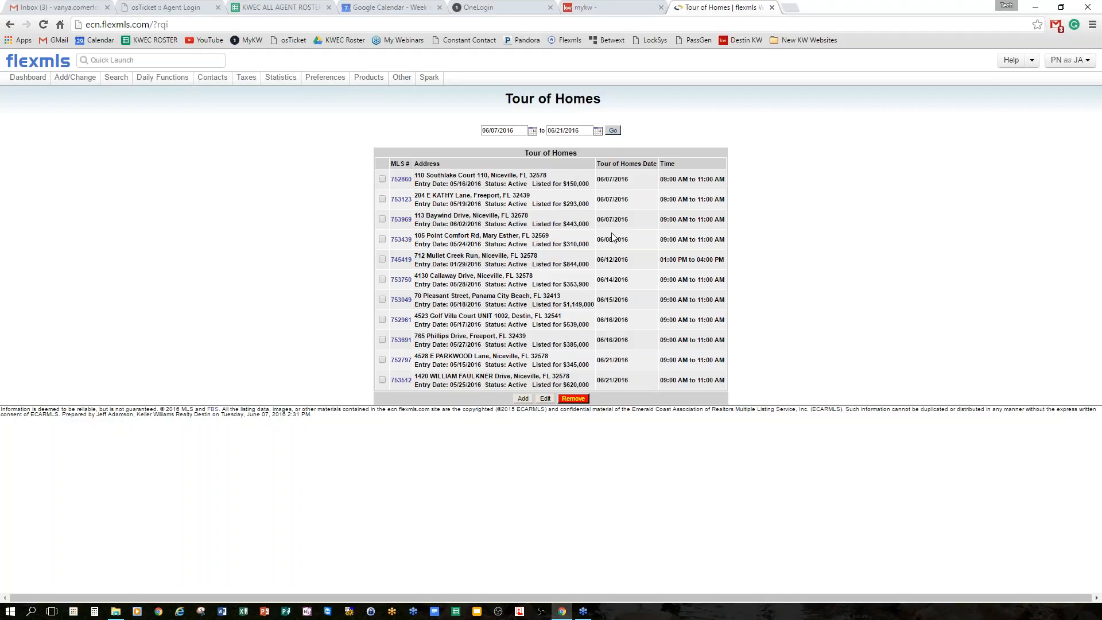
click(383, 299)
click(382, 299)
click(169, 79)
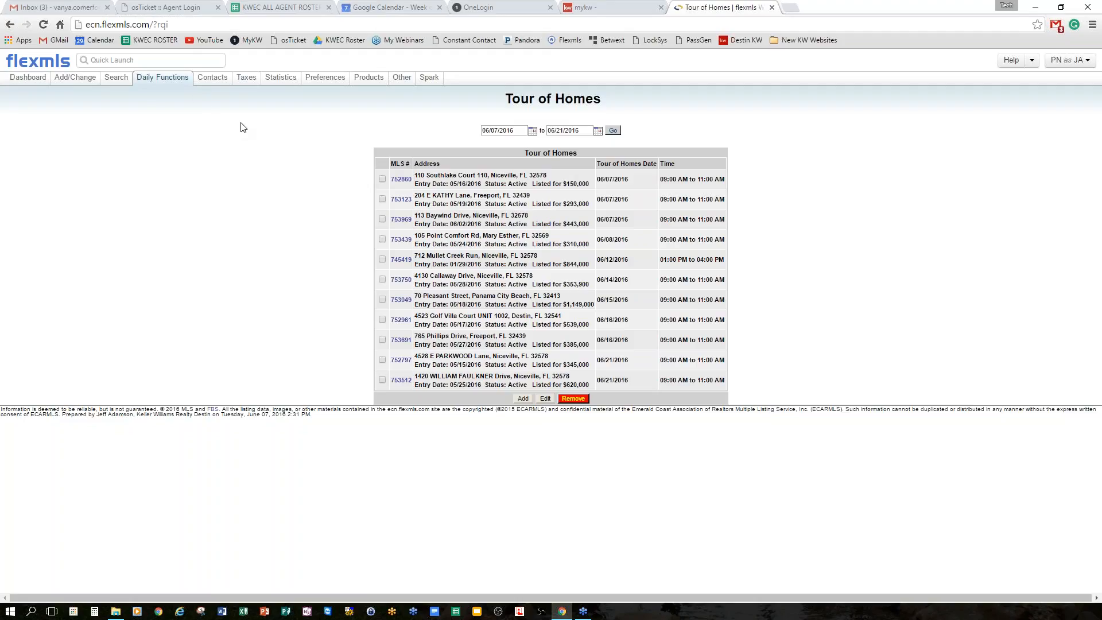
mouse_move(222, 86)
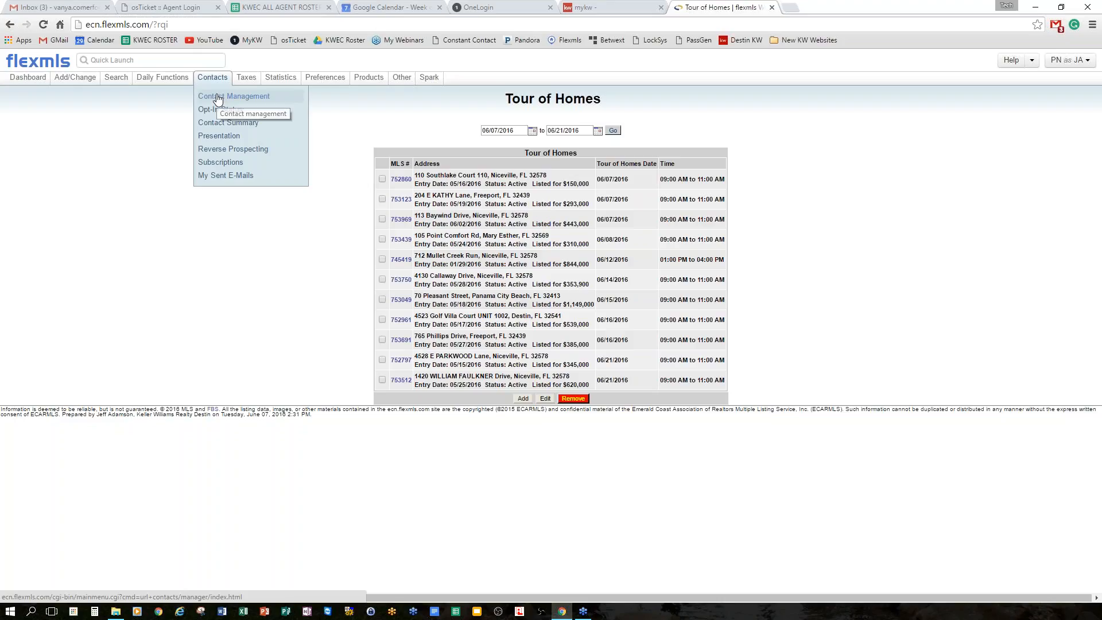
Open Contact Management, browse the contact list, and focus the Quick Add first name field.
click(218, 98)
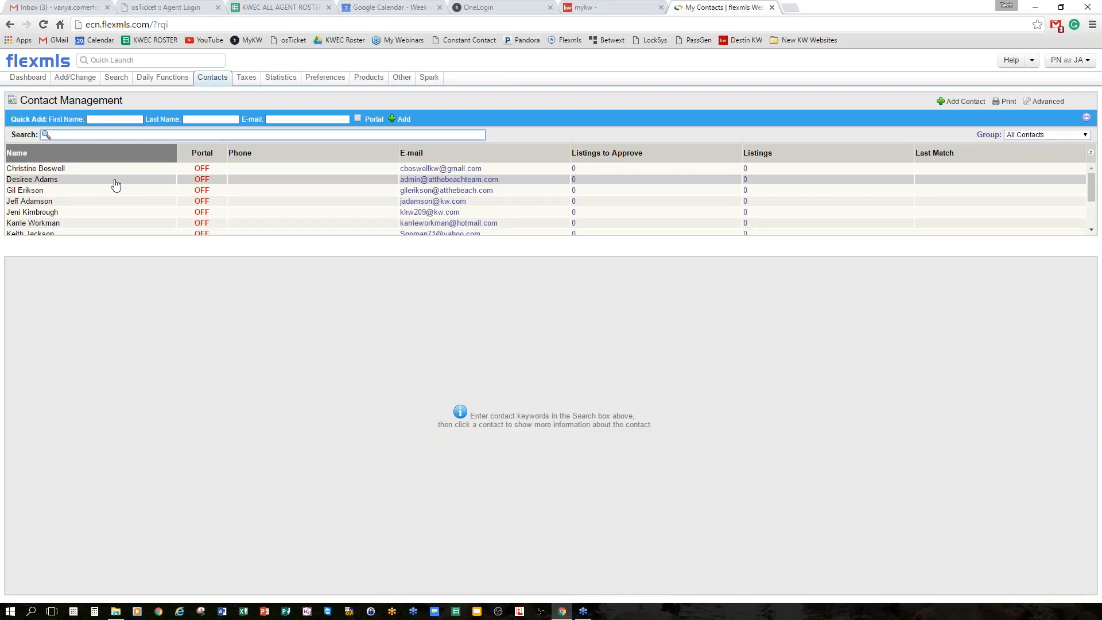
scroll(118, 189, down, 3)
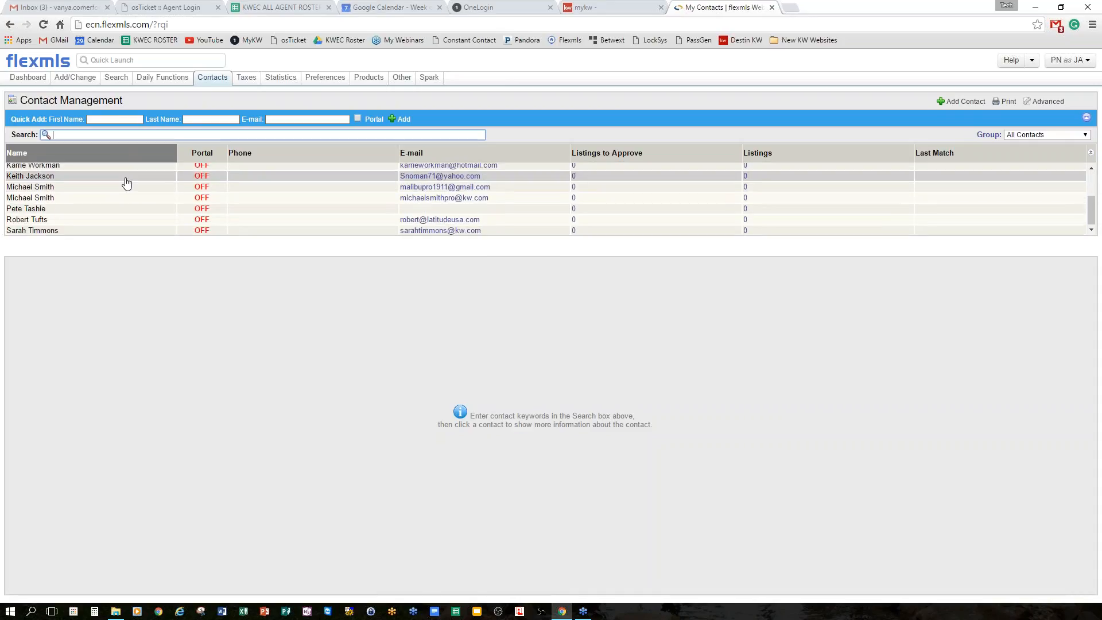
scroll(139, 189, up, 3)
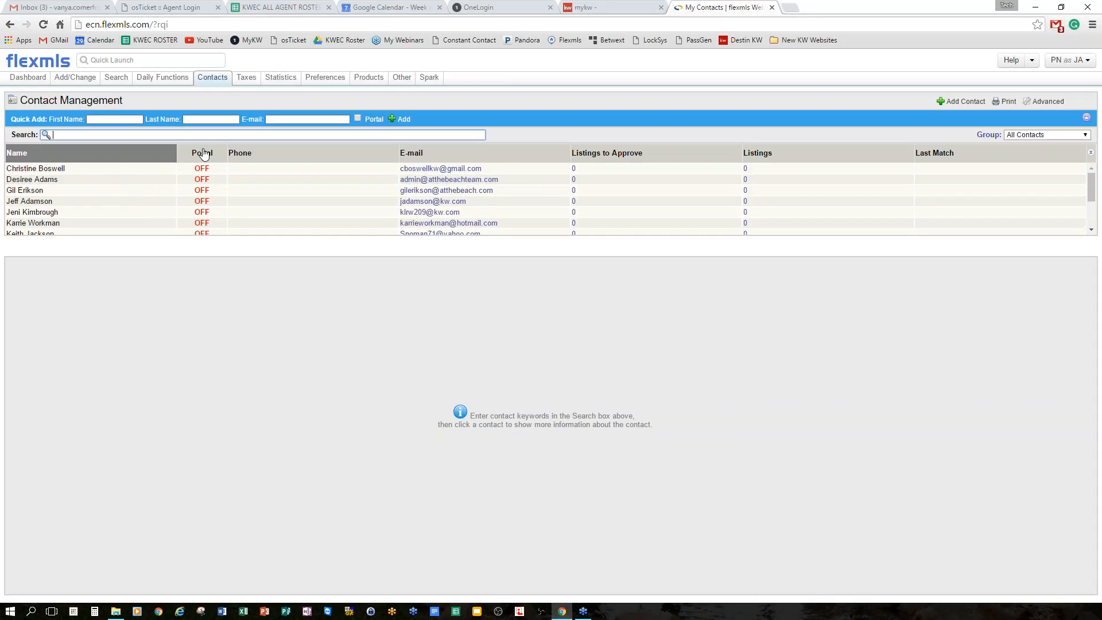
click(114, 119)
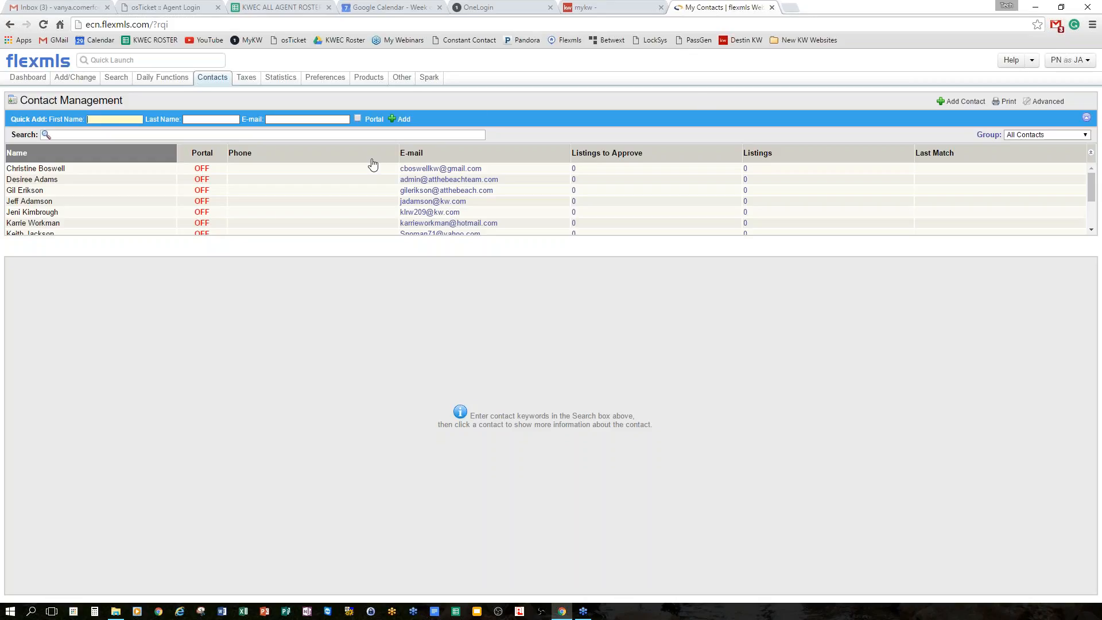
Quick-add a contact with first name, last name and e-mail, with Portal access ticked.
text(John)
text(Doe)
text(john)
text(.doe)
text(@)
text(noemai)
text(l.com)
click(357, 118)
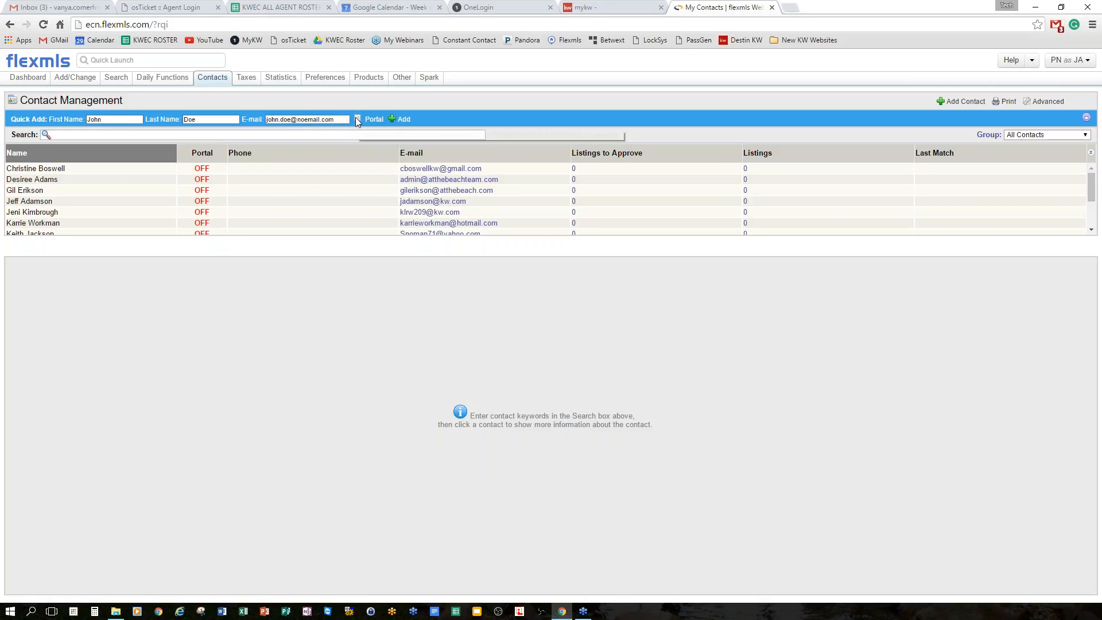
click(401, 120)
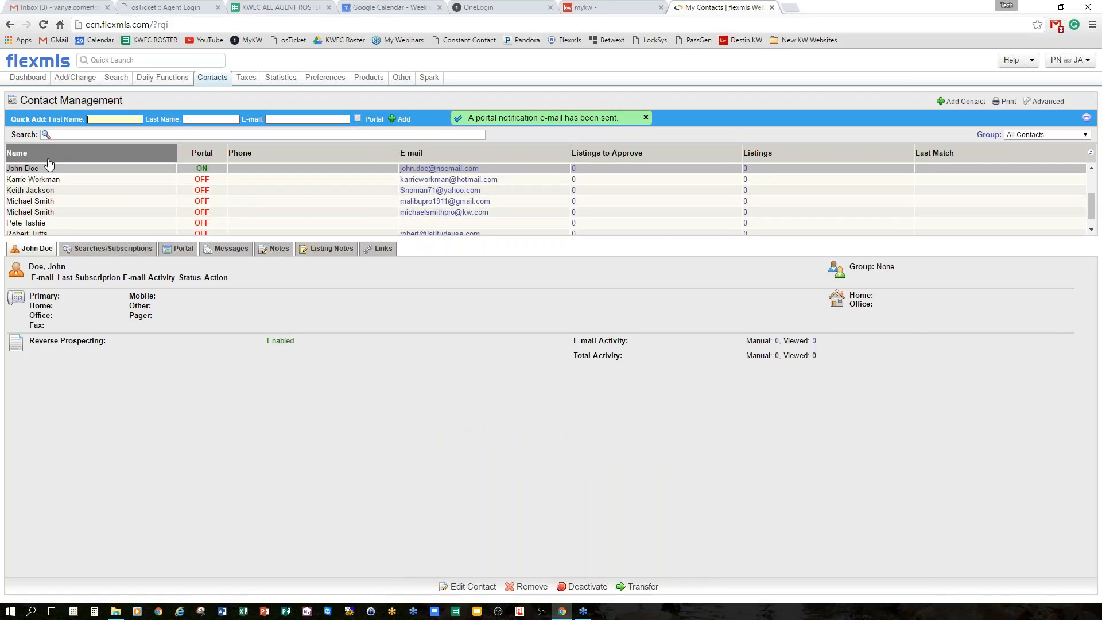
Display the new contact's details, briefly viewing another contact in between.
click(240, 175)
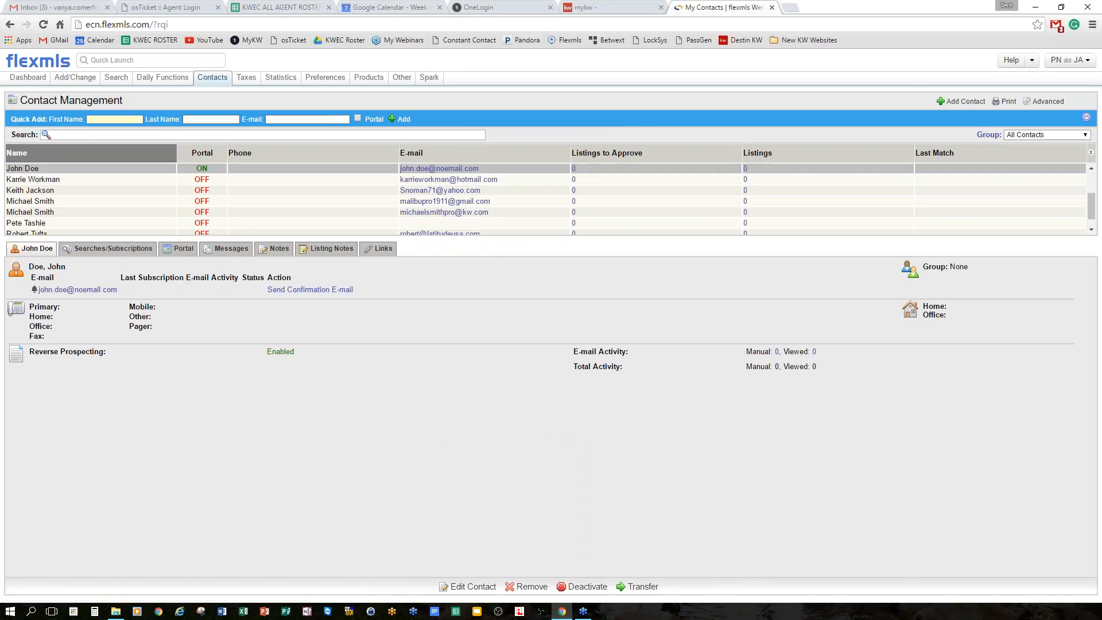
click(40, 180)
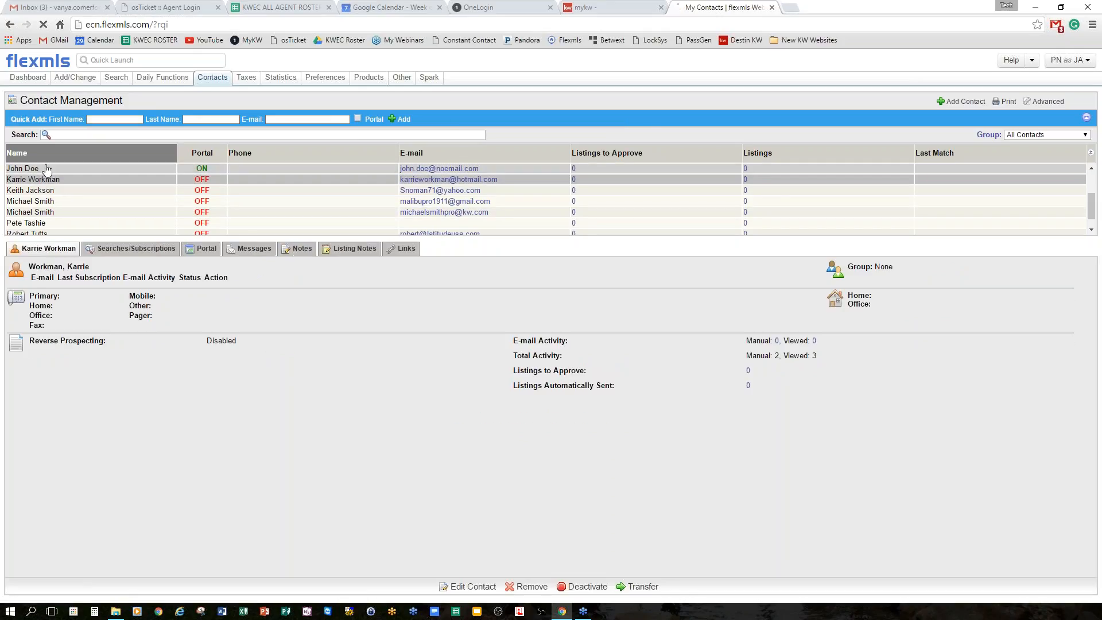
click(45, 168)
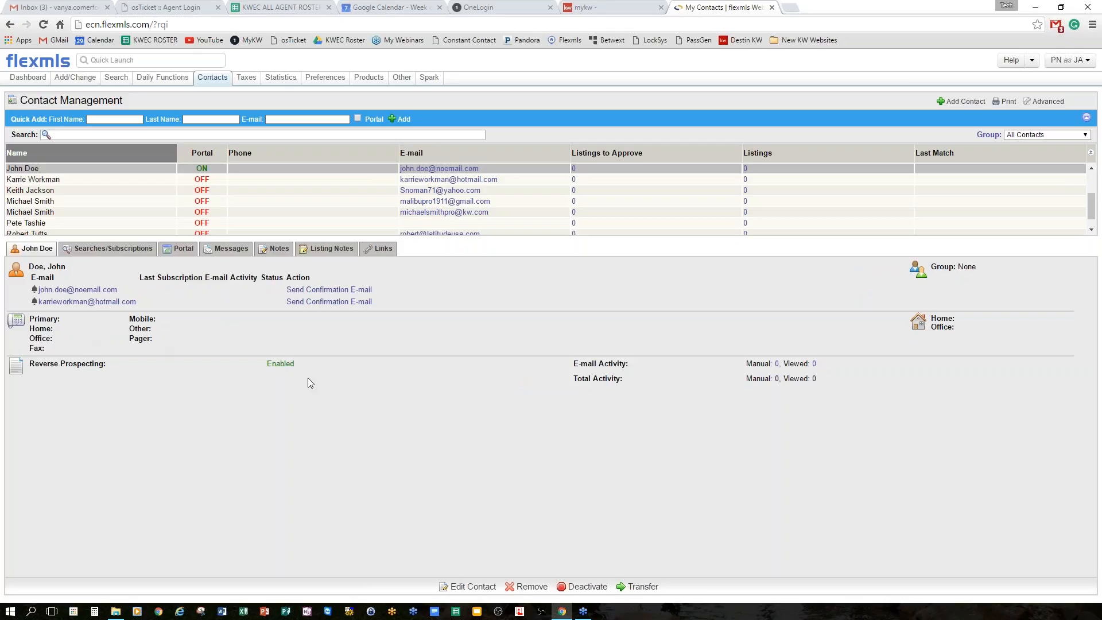
Review the contact's Searches/Subscriptions and Portal tabs, highlighting the 'No Listing Activity Available' note.
click(102, 253)
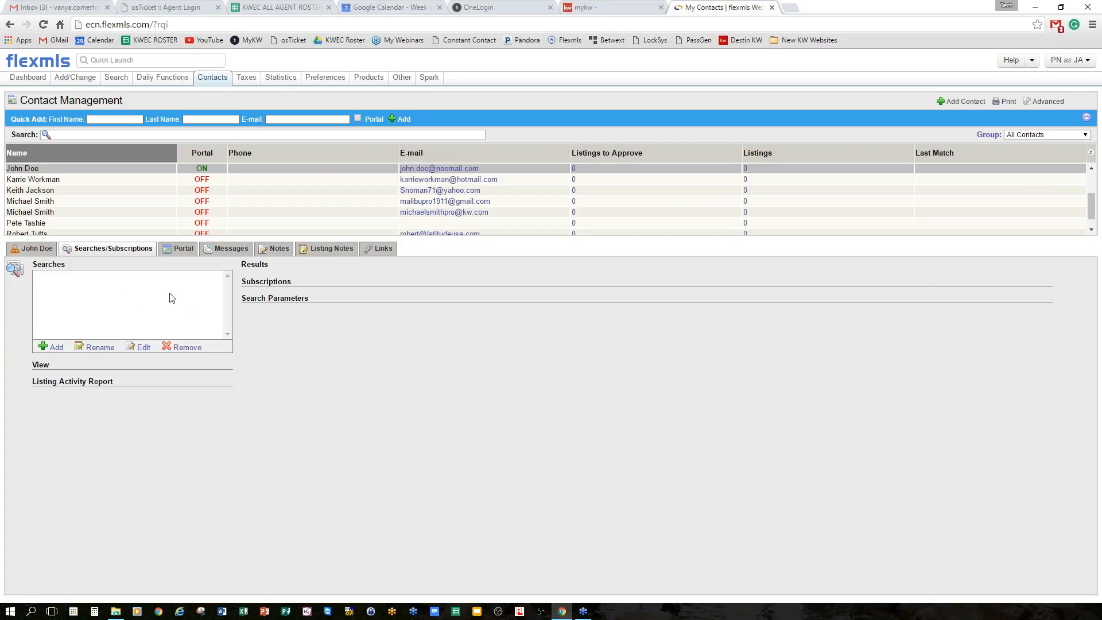
click(184, 252)
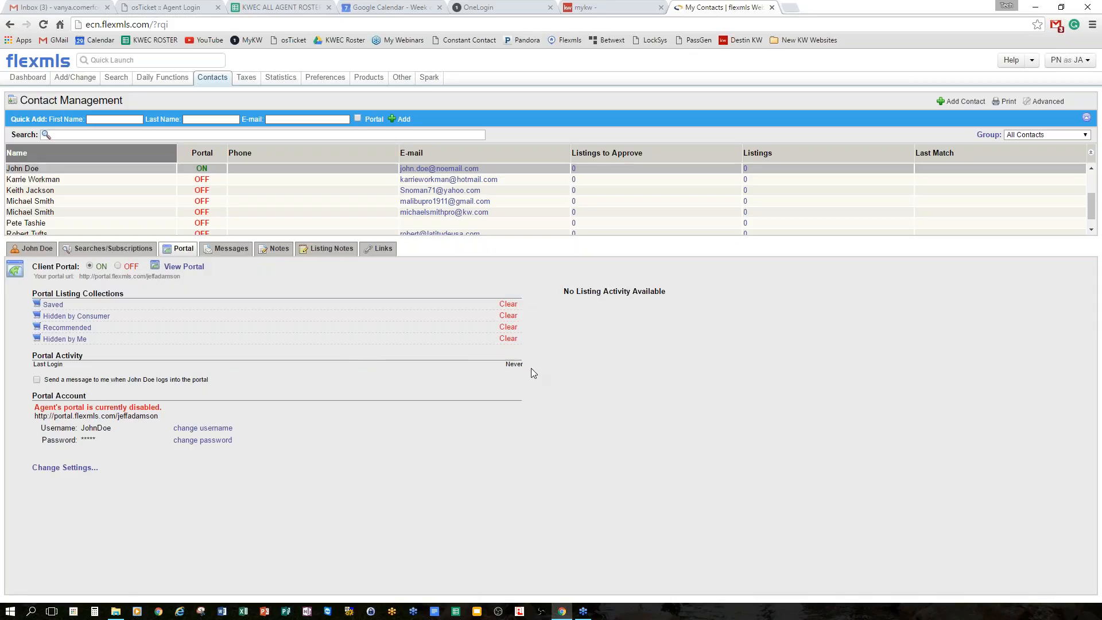
drag(571, 290, 683, 291)
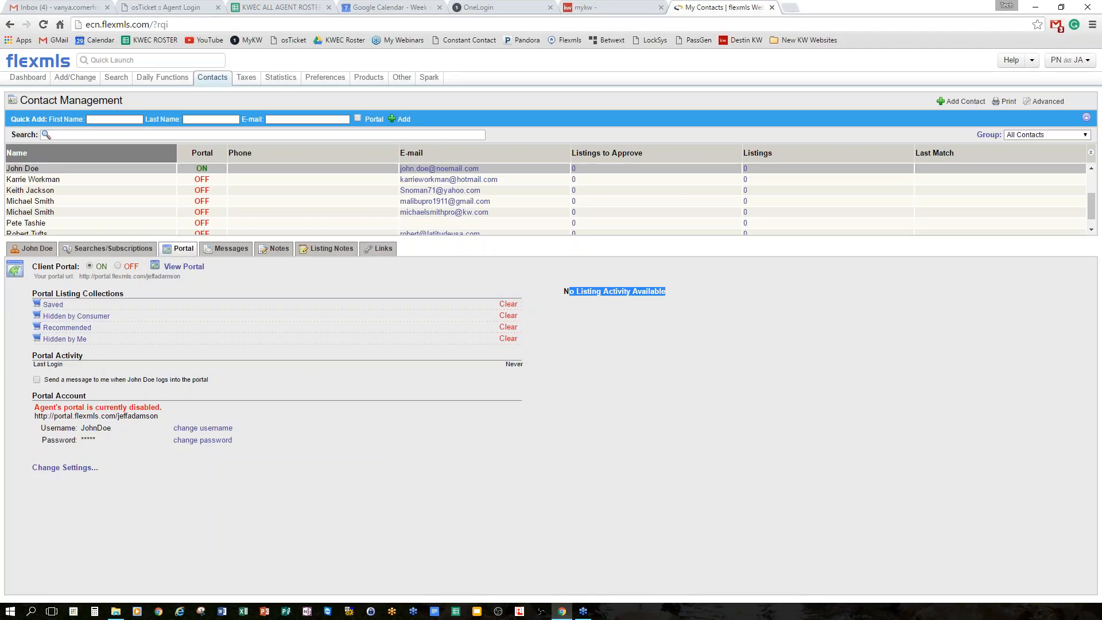
Check the contact's Messages, Notes, Listing Notes and Links tabs, then return to Searches/Subscriptions.
click(230, 248)
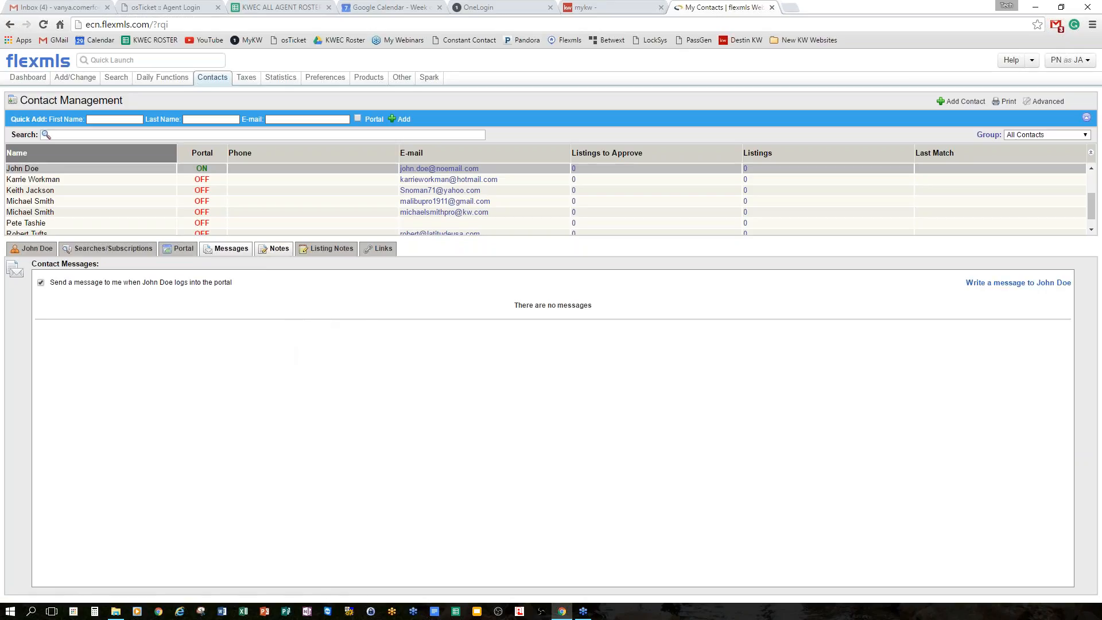
click(275, 249)
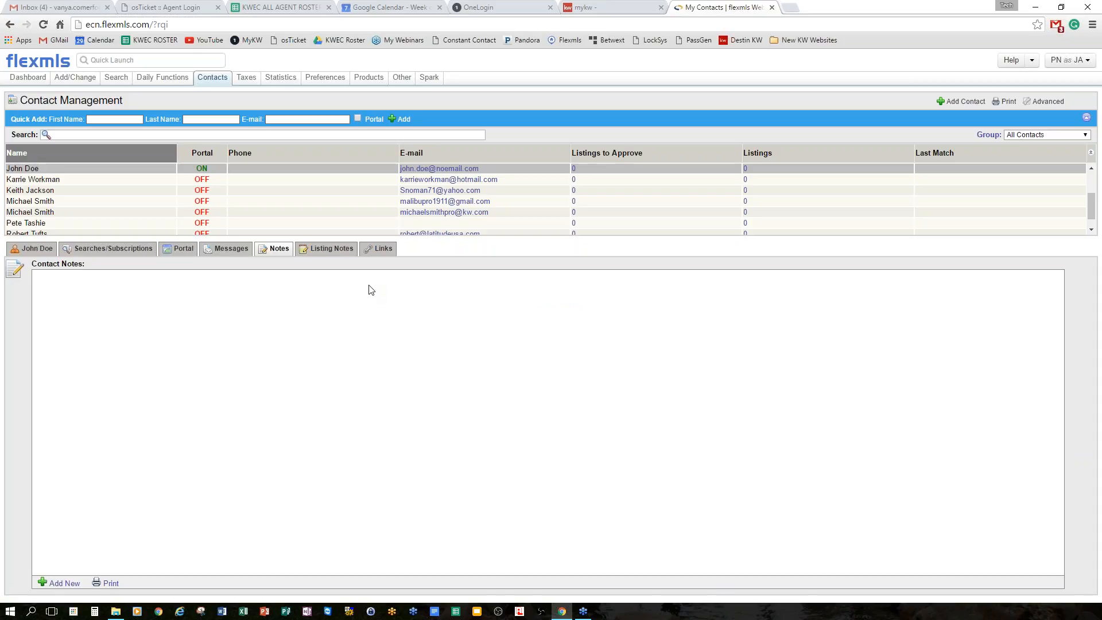
click(334, 250)
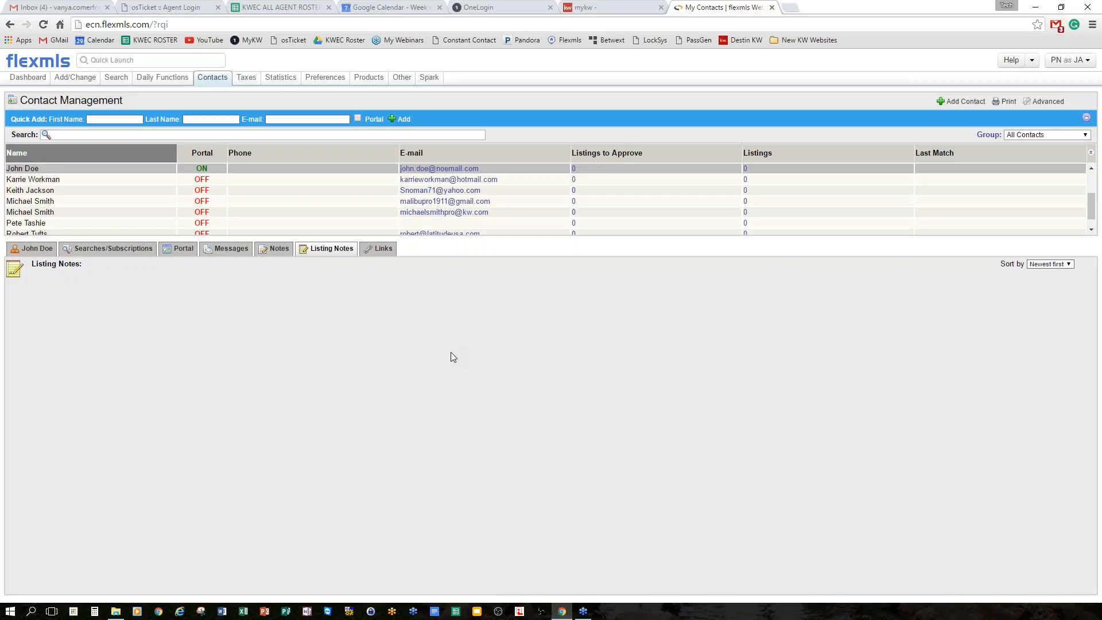
click(380, 249)
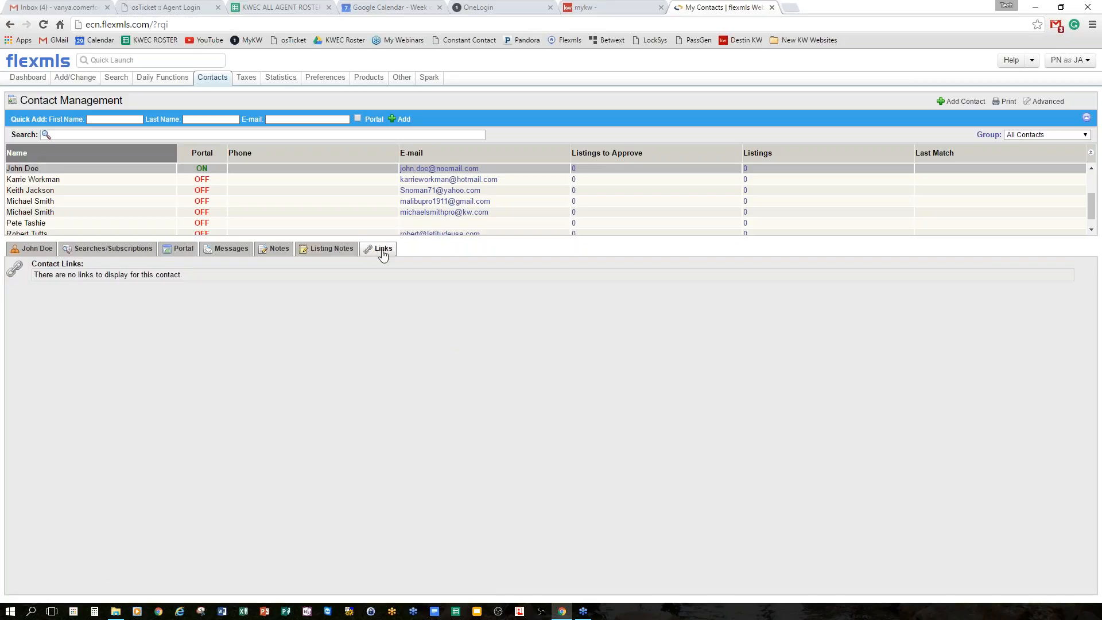
click(88, 250)
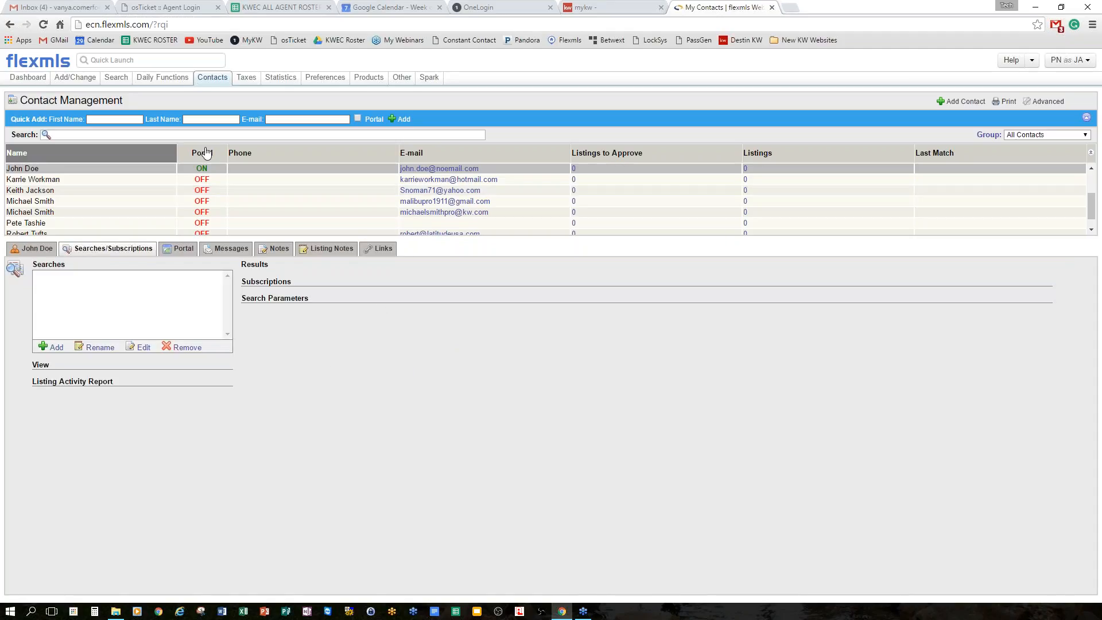
Show the Help dropdown listing User Guides, Video Tutorials, Forums and Contact Support.
mouse_move(217, 84)
click(1034, 65)
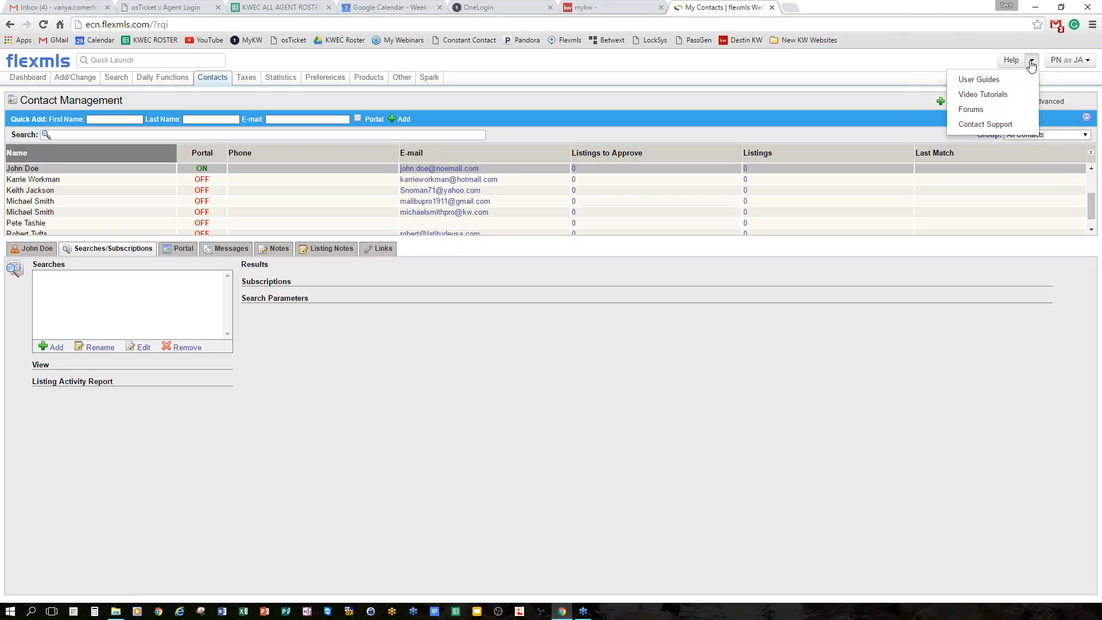
Close the Help menu and launch RPR from the Taxes menu in a new tab.
click(1031, 63)
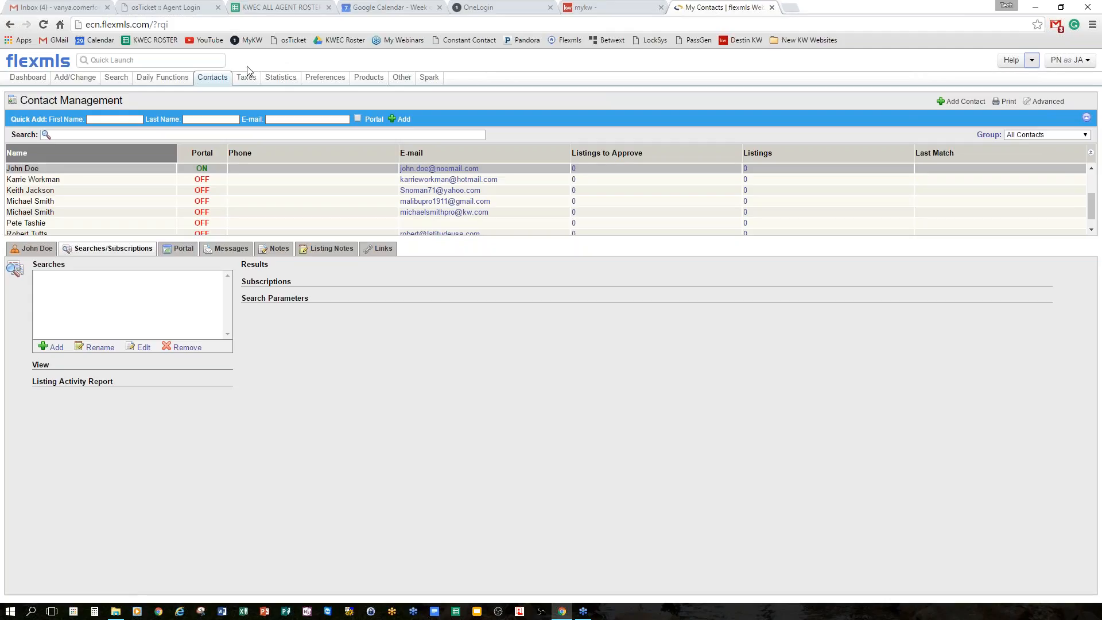
mouse_move(251, 80)
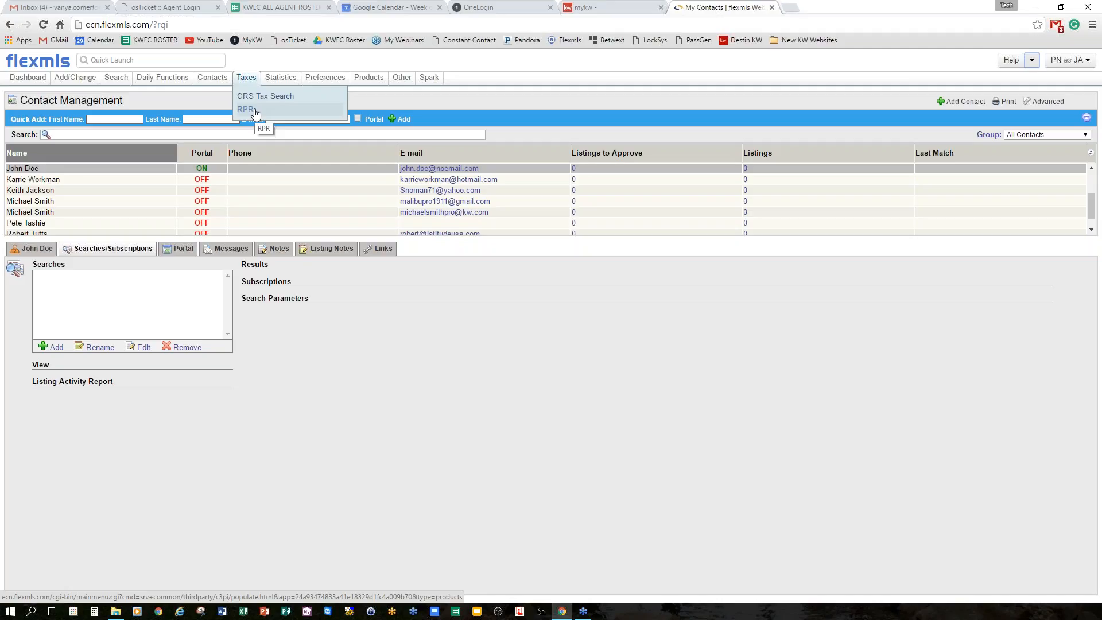
click(256, 110)
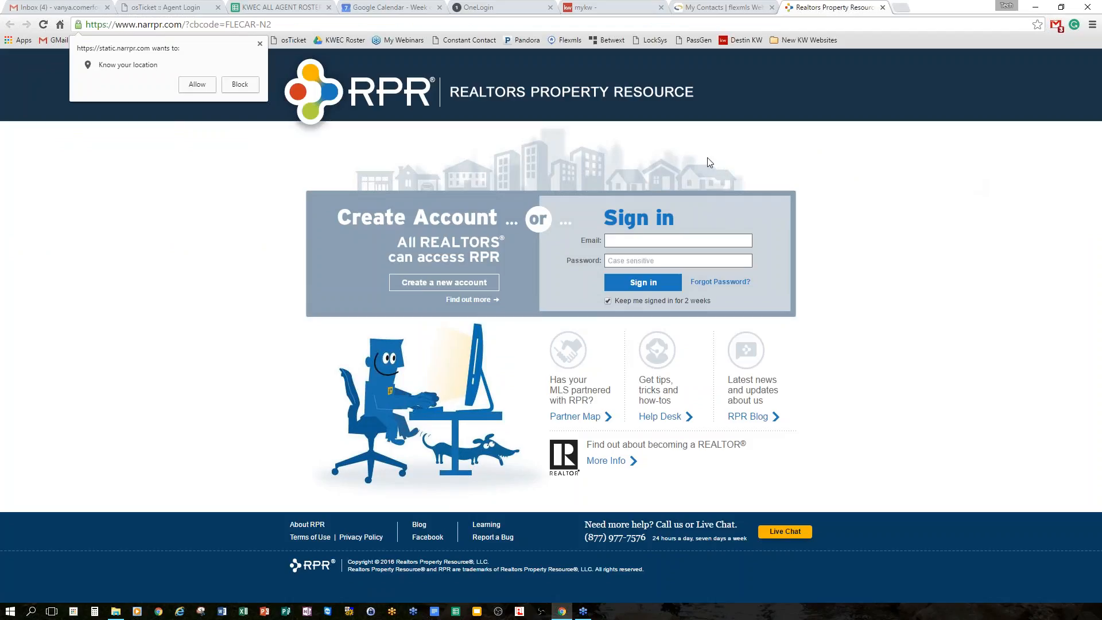
Allow the RPR site to use your location.
click(197, 85)
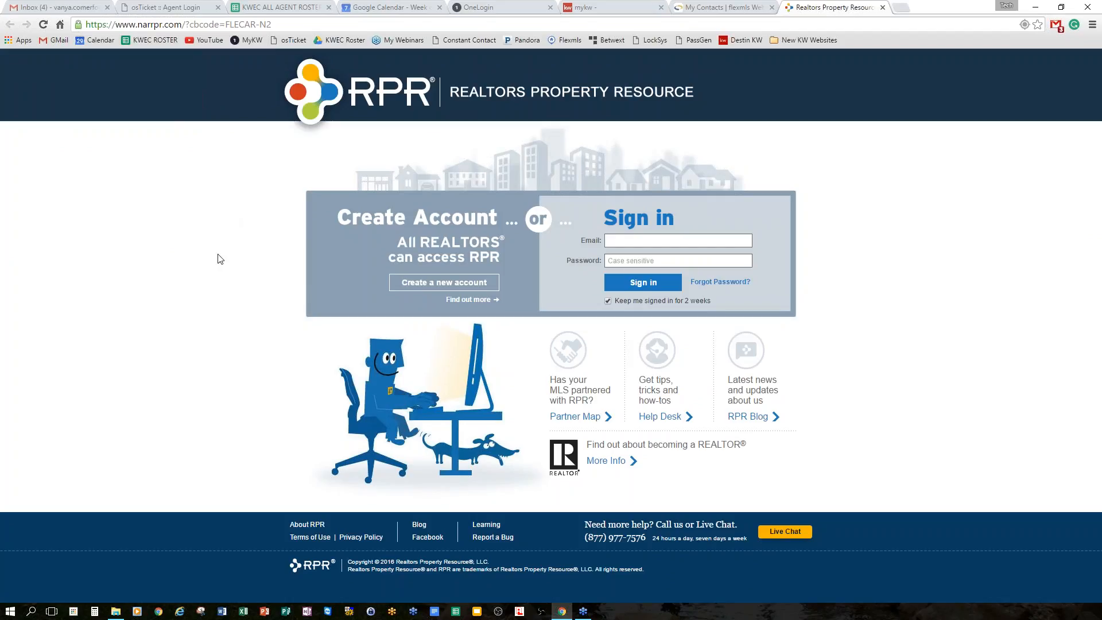
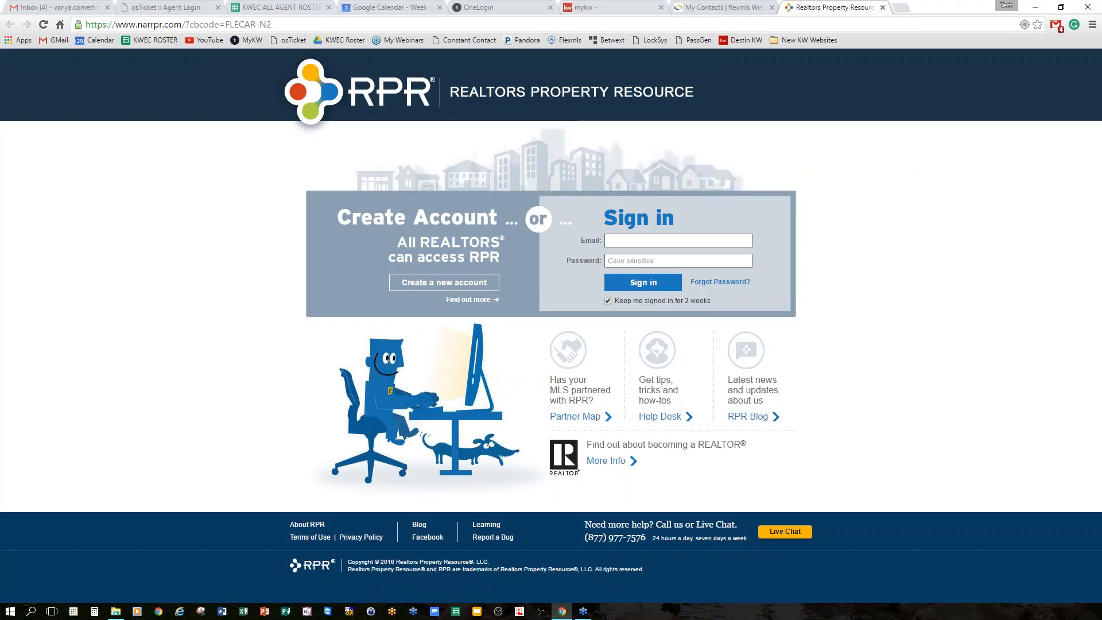
Switch back to the 'My Contacts | flexmls' tab to return to Contact Management.
click(691, 7)
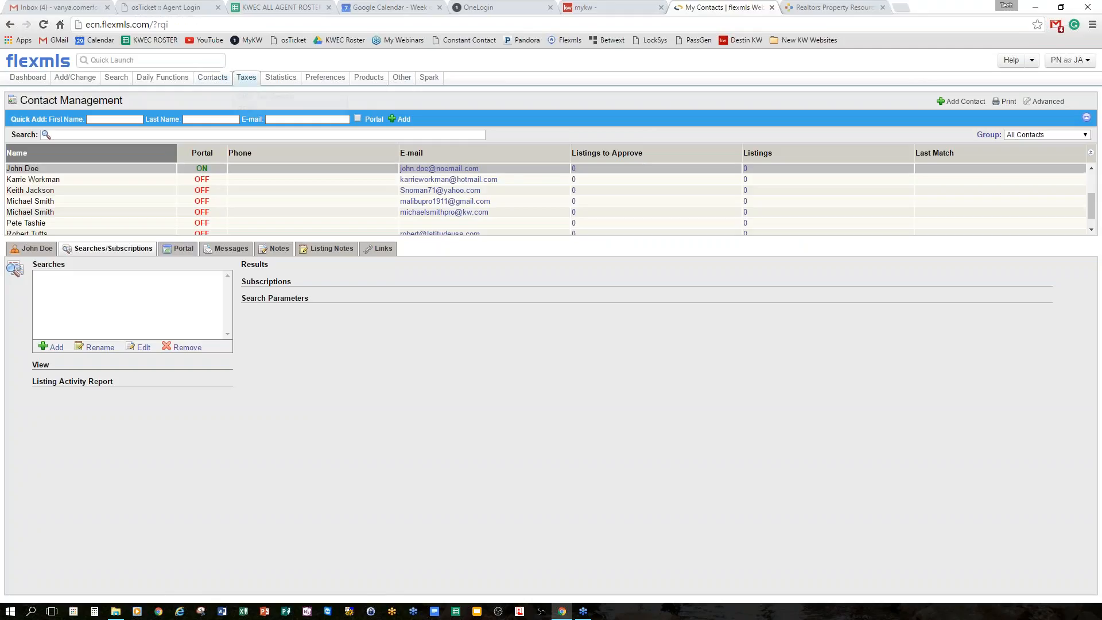
mouse_move(247, 78)
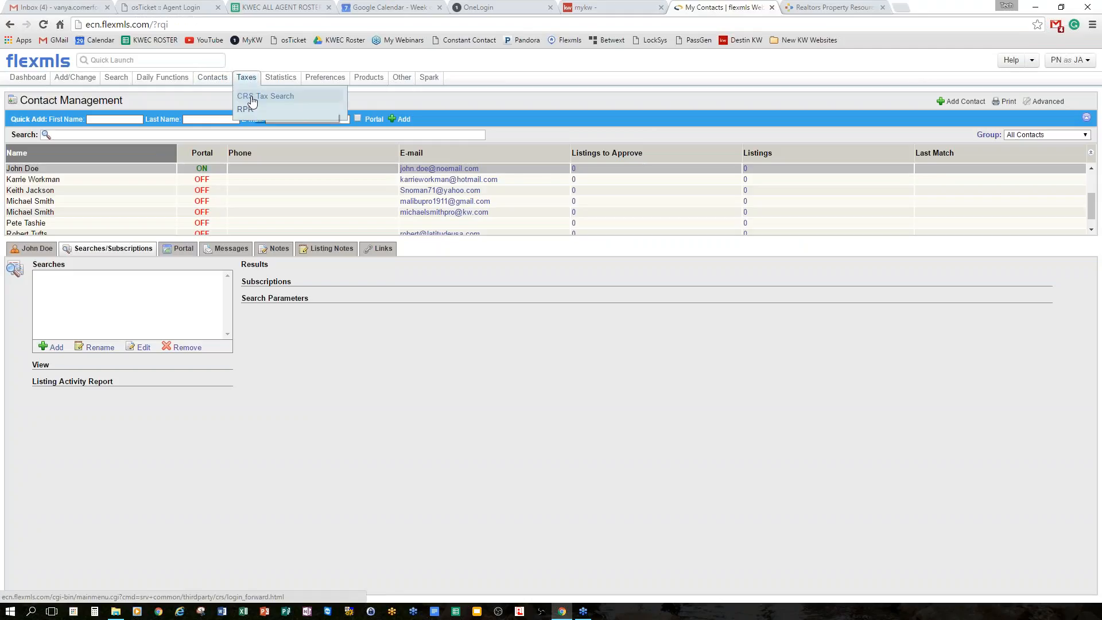
mouse_move(292, 82)
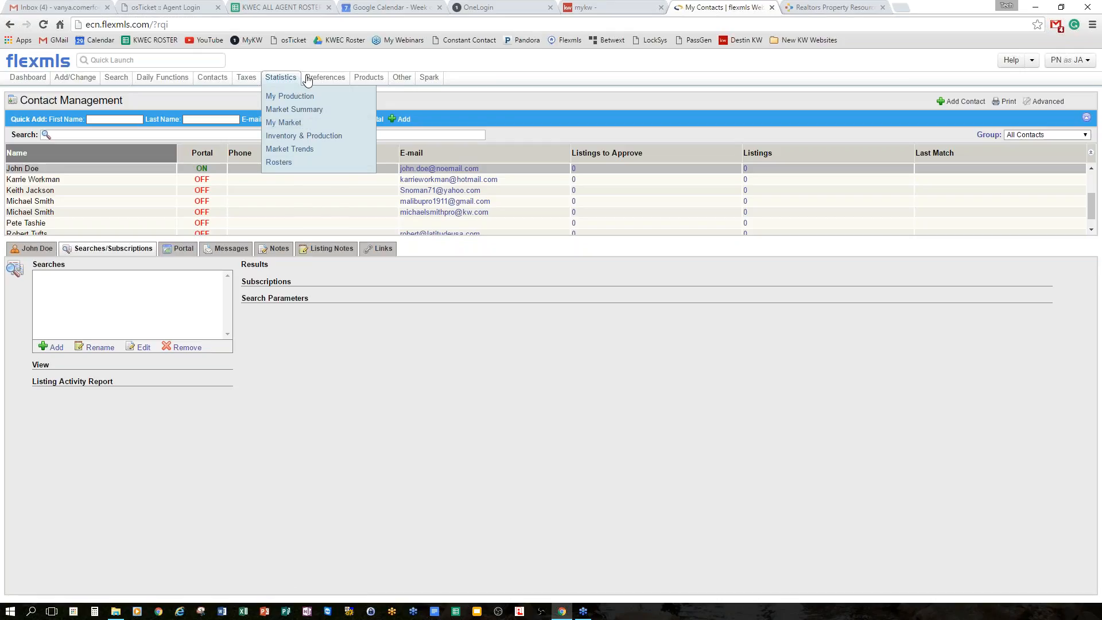
mouse_move(345, 79)
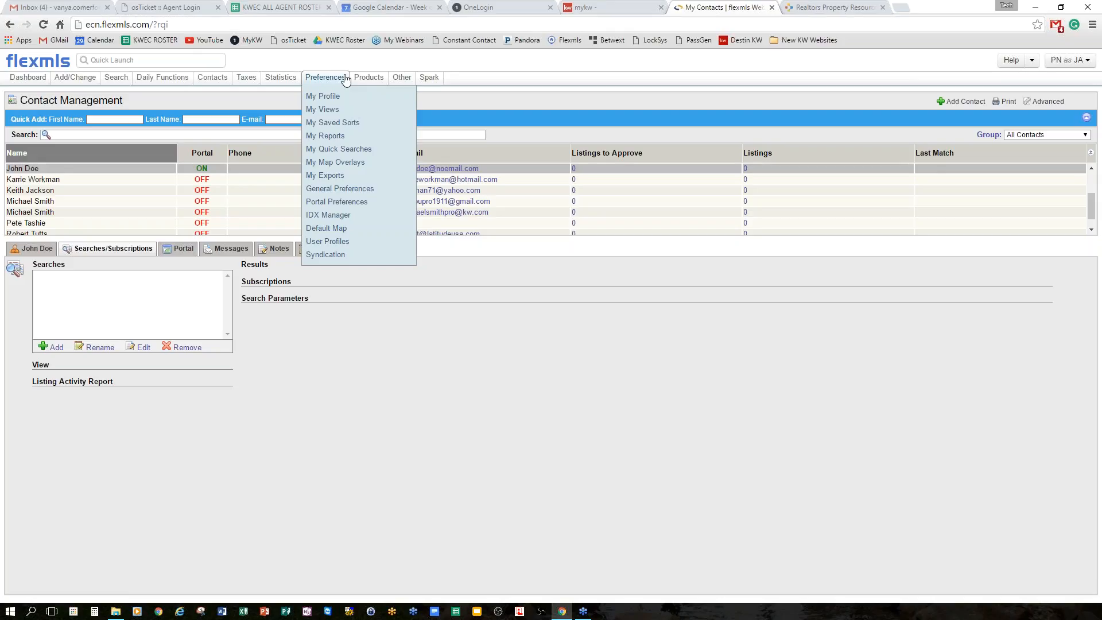
Preview the ECN Full Report, Flyer 3, Business Card and Profile Card Vertical reports, then open My Views.
click(324, 136)
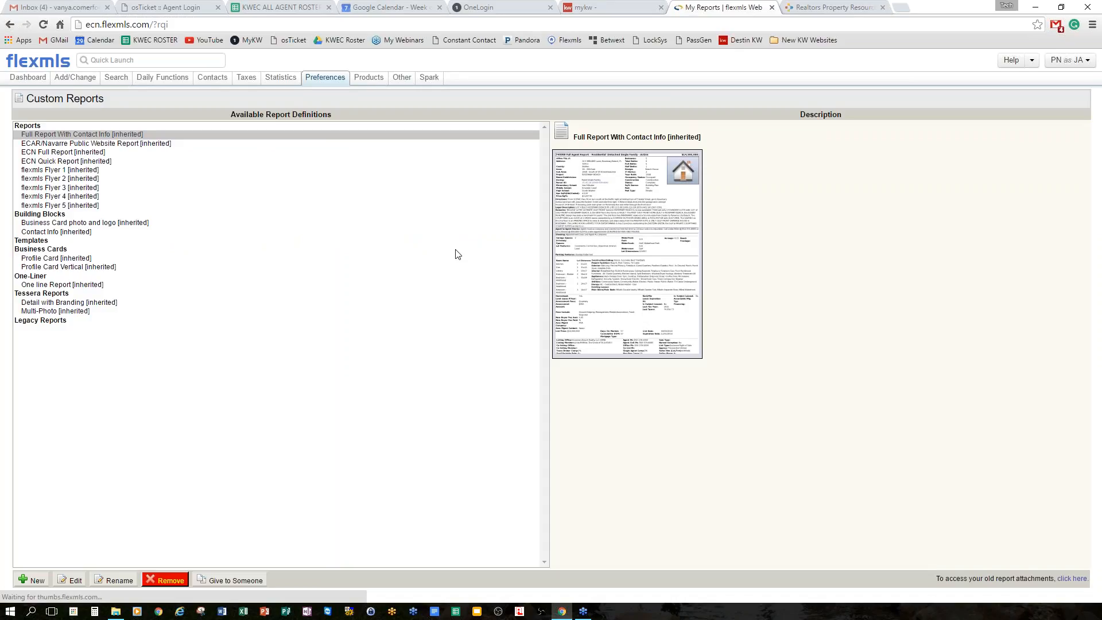
click(59, 152)
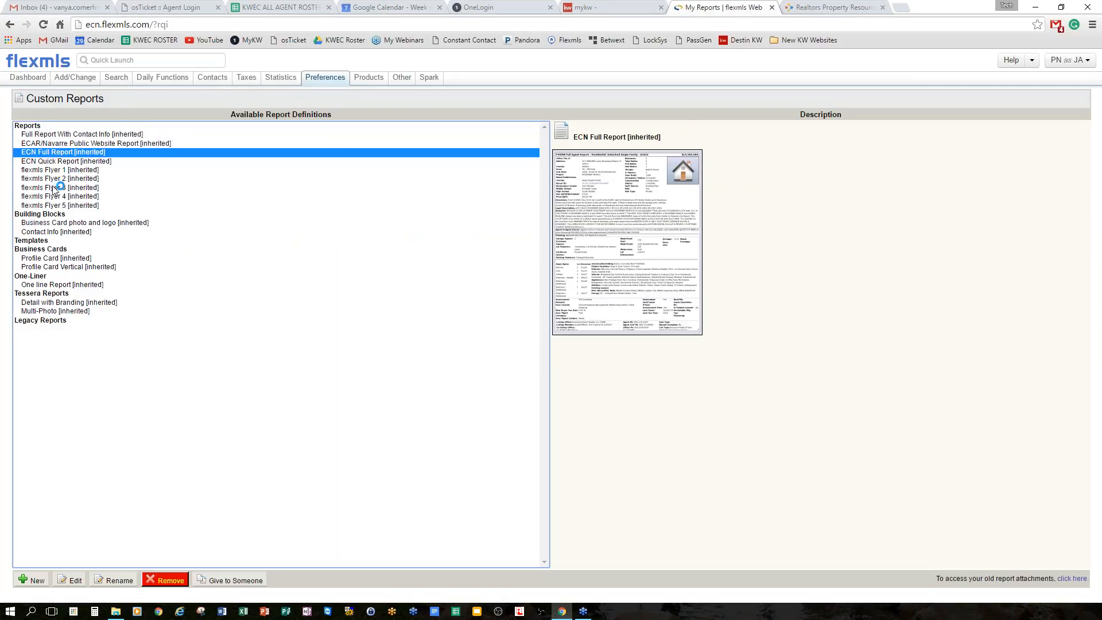
click(53, 187)
click(69, 223)
click(69, 267)
click(325, 77)
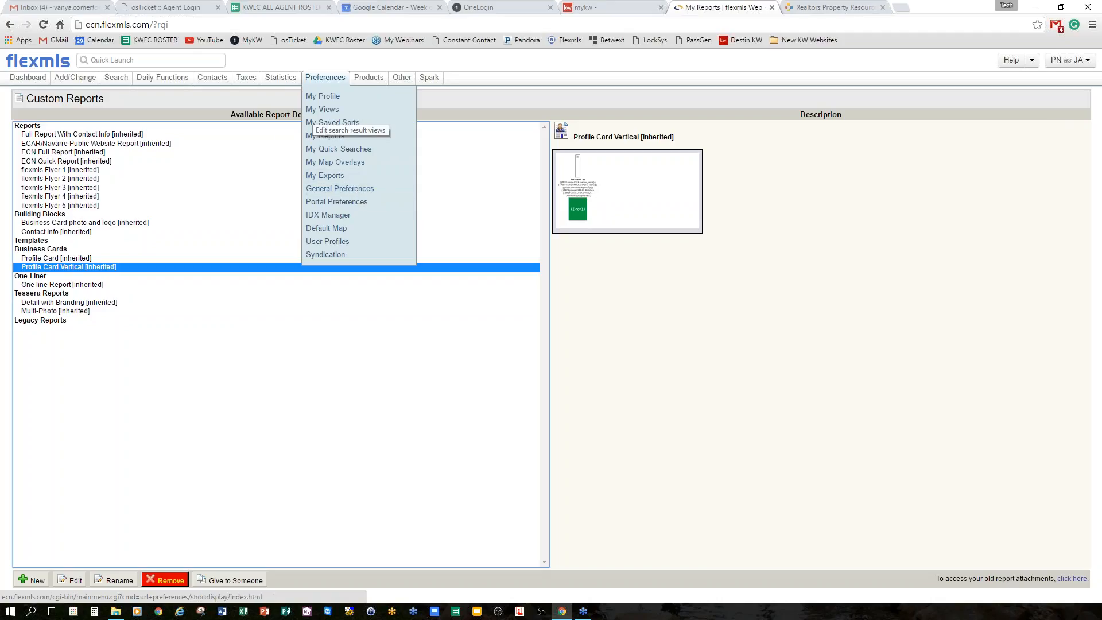
click(337, 111)
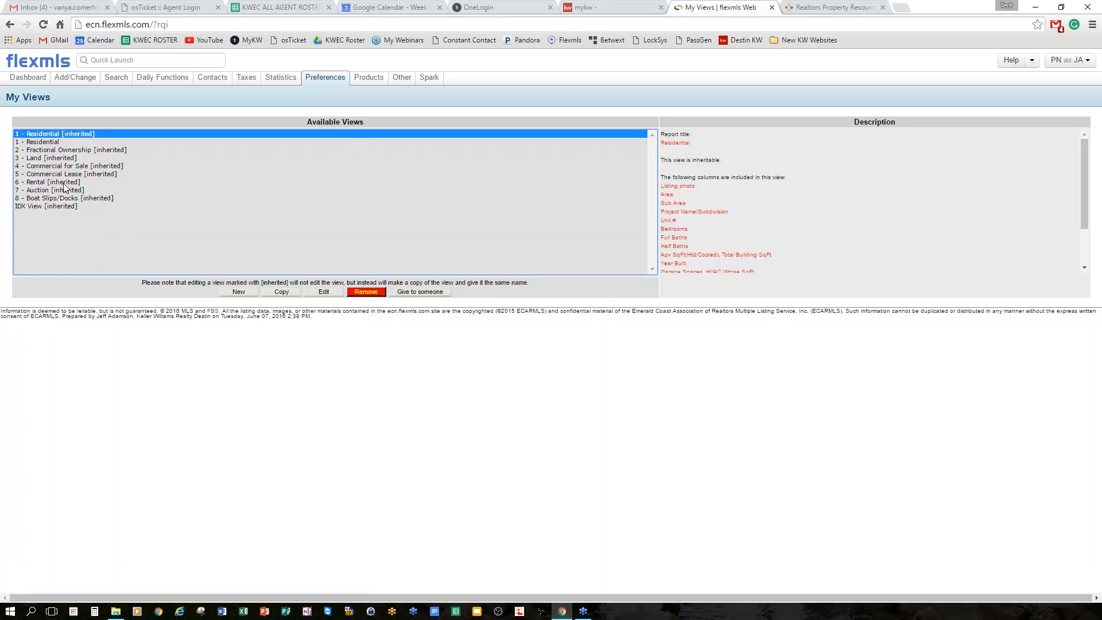
click(62, 183)
click(63, 152)
click(75, 144)
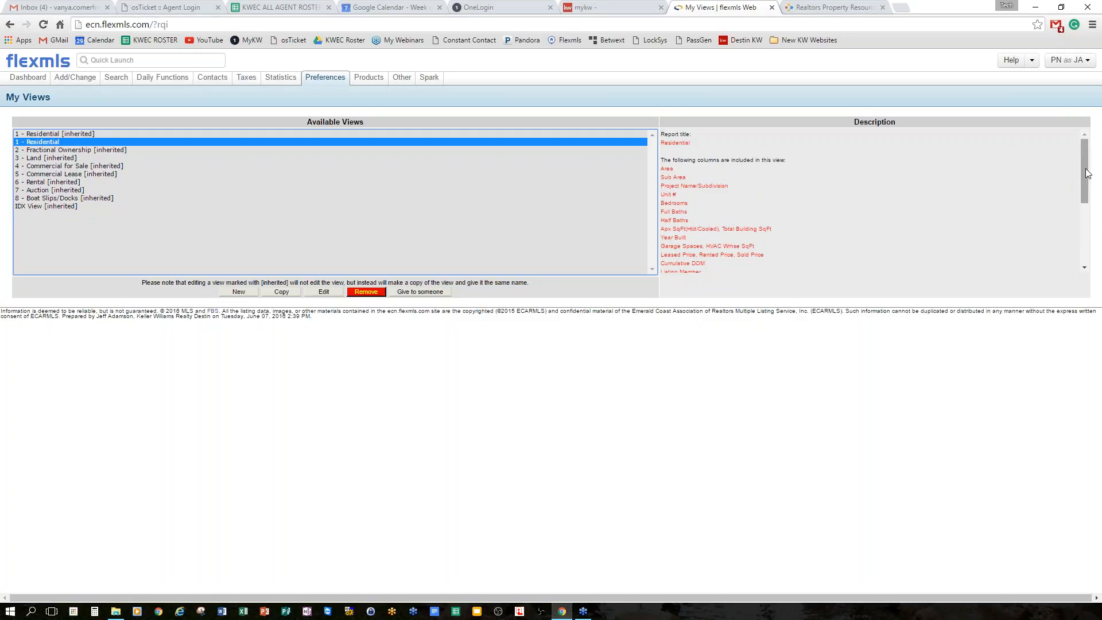
drag(1086, 174, 1086, 259)
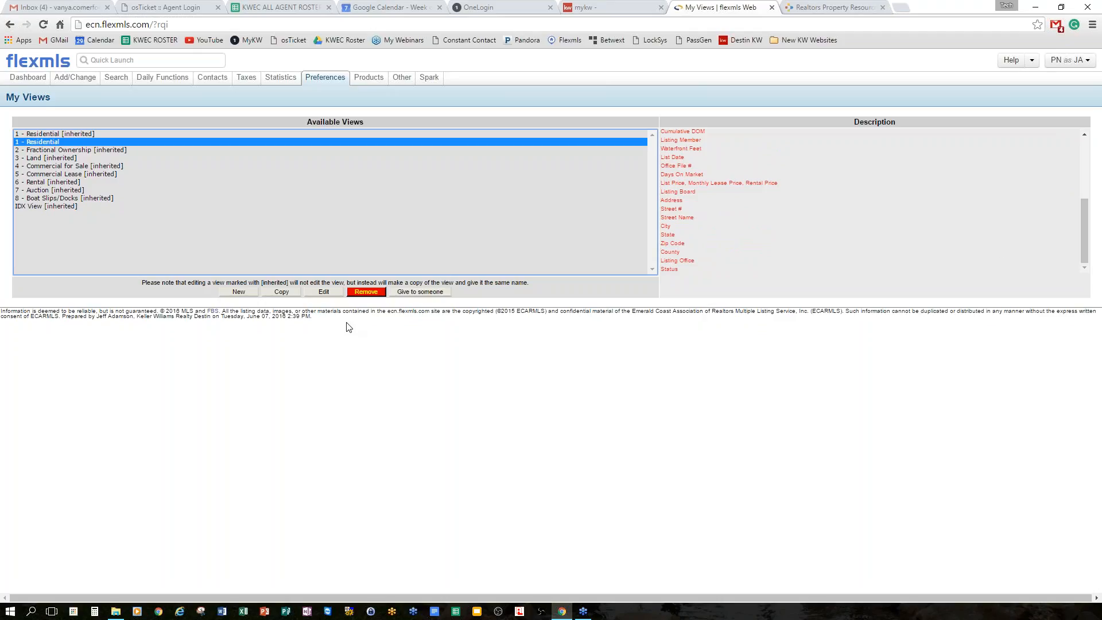
click(322, 292)
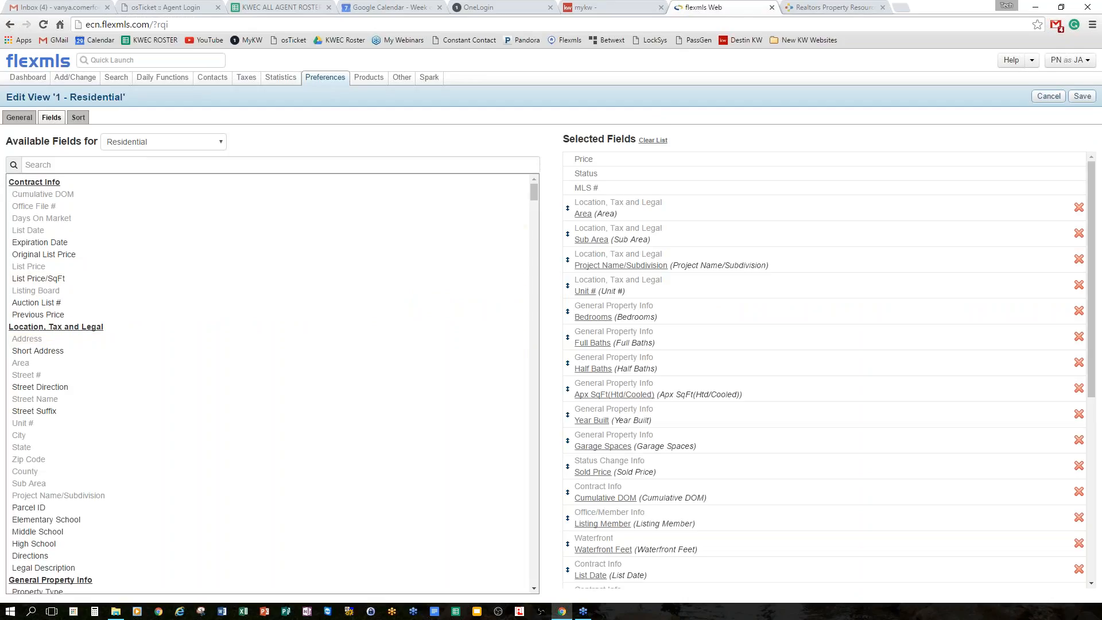
click(1054, 98)
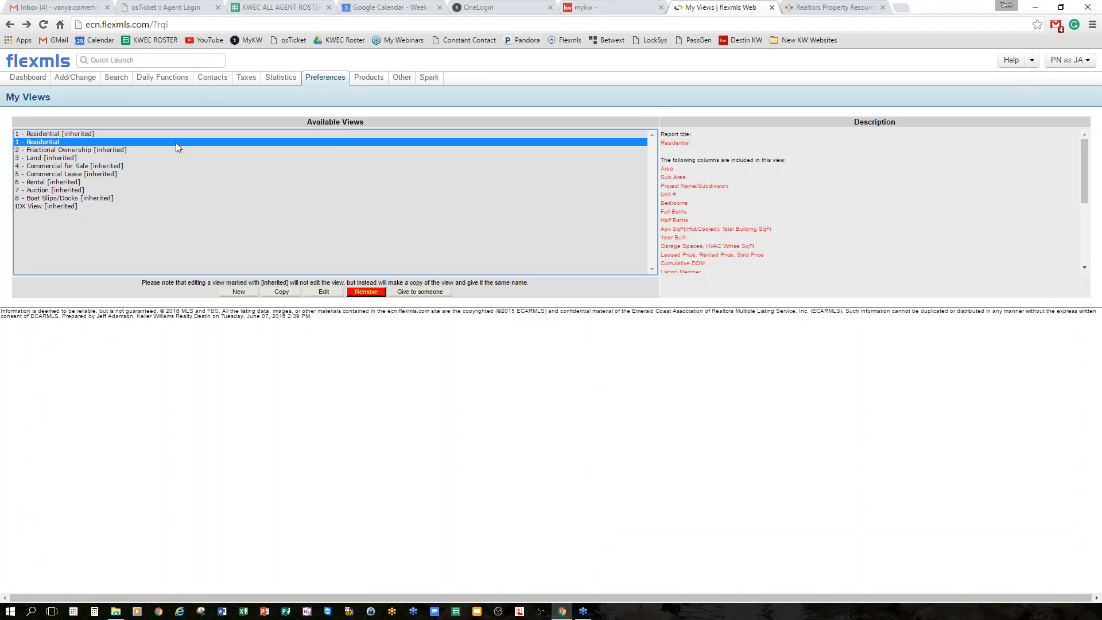
mouse_move(316, 79)
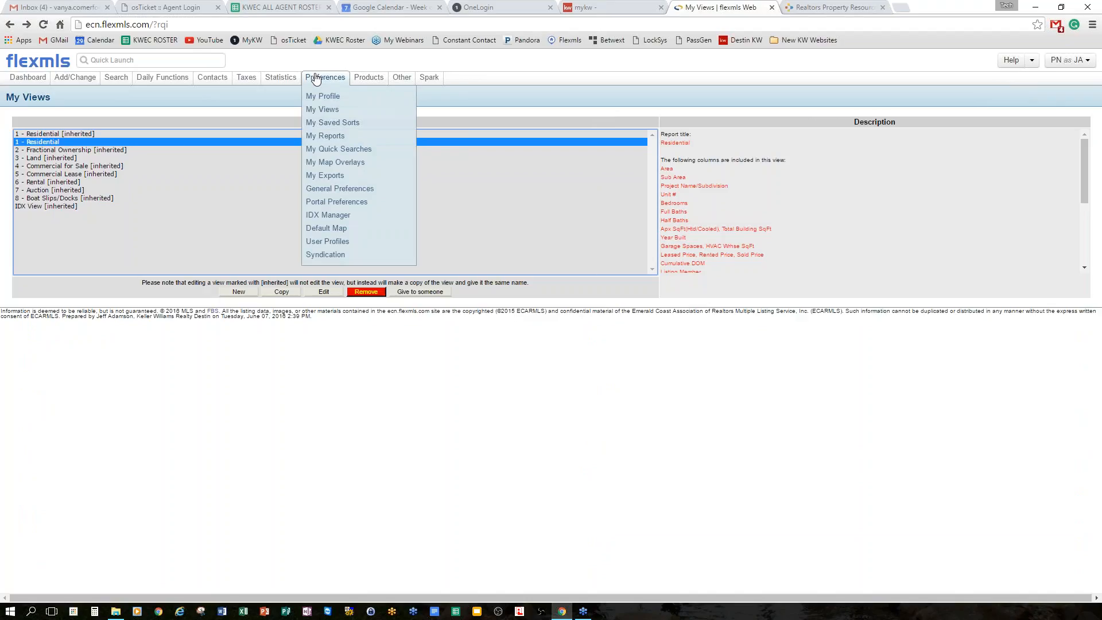
click(322, 109)
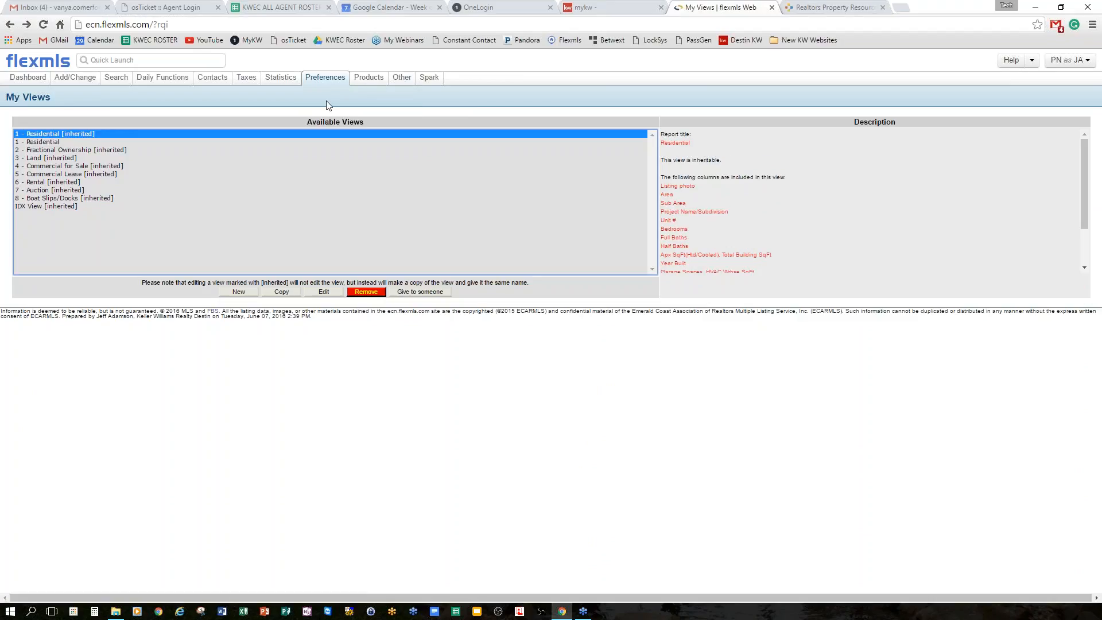
mouse_move(331, 84)
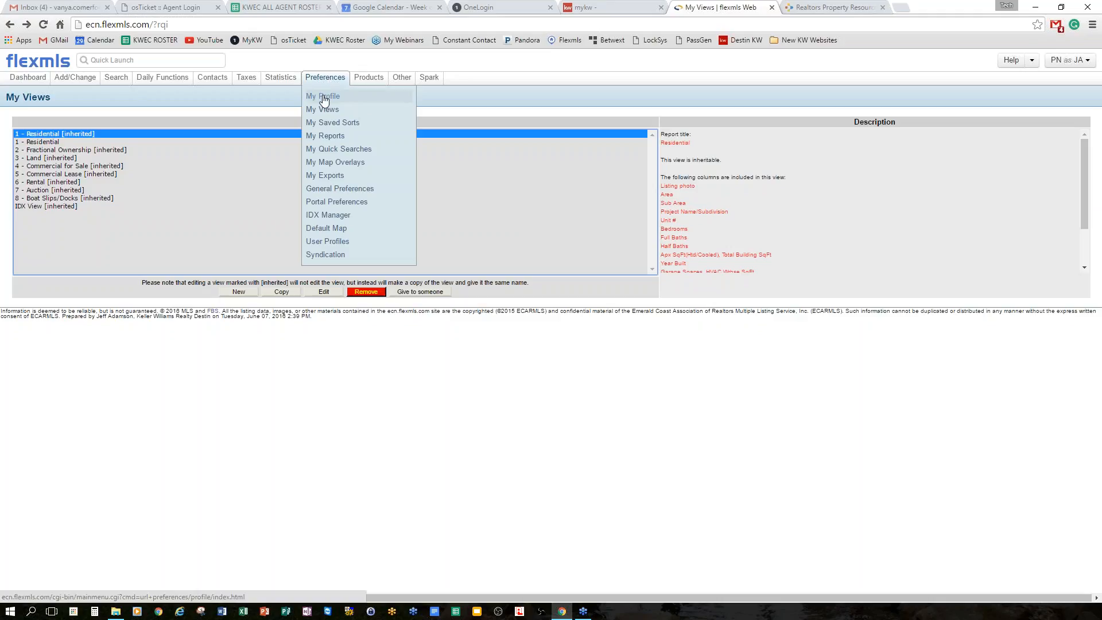
Open My Profile and look through the My Names and My Documents pages.
click(325, 100)
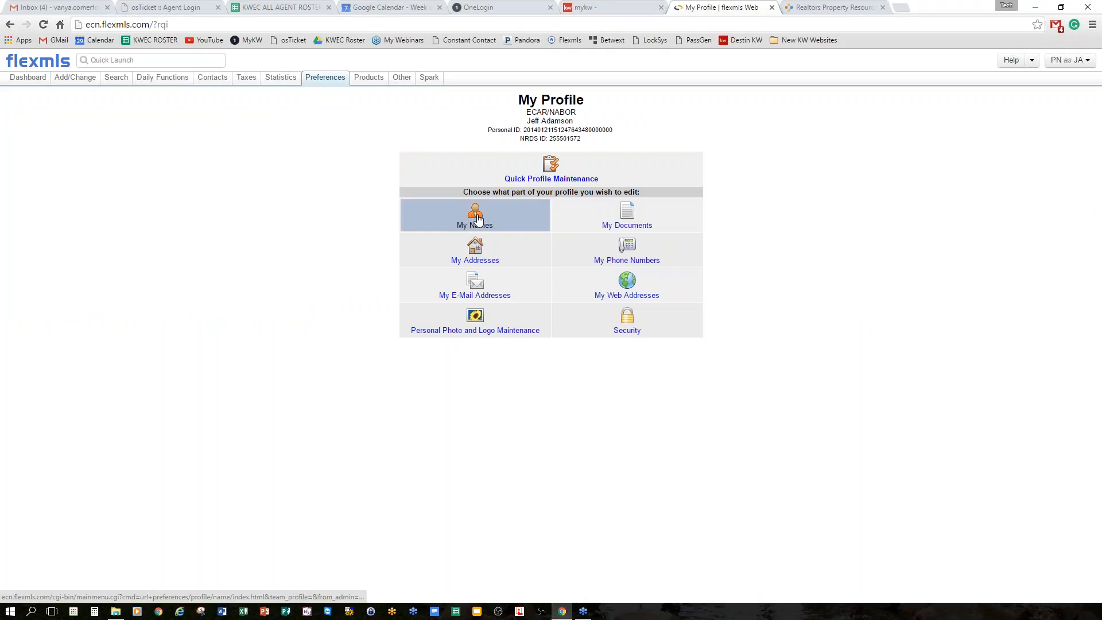
click(512, 225)
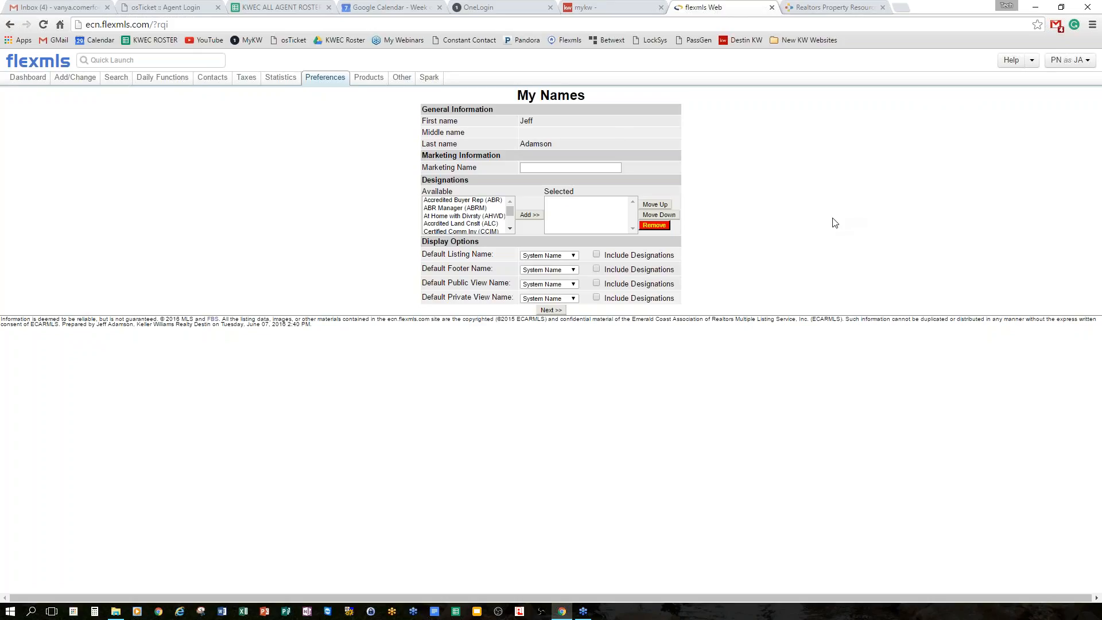
key(alt+Left)
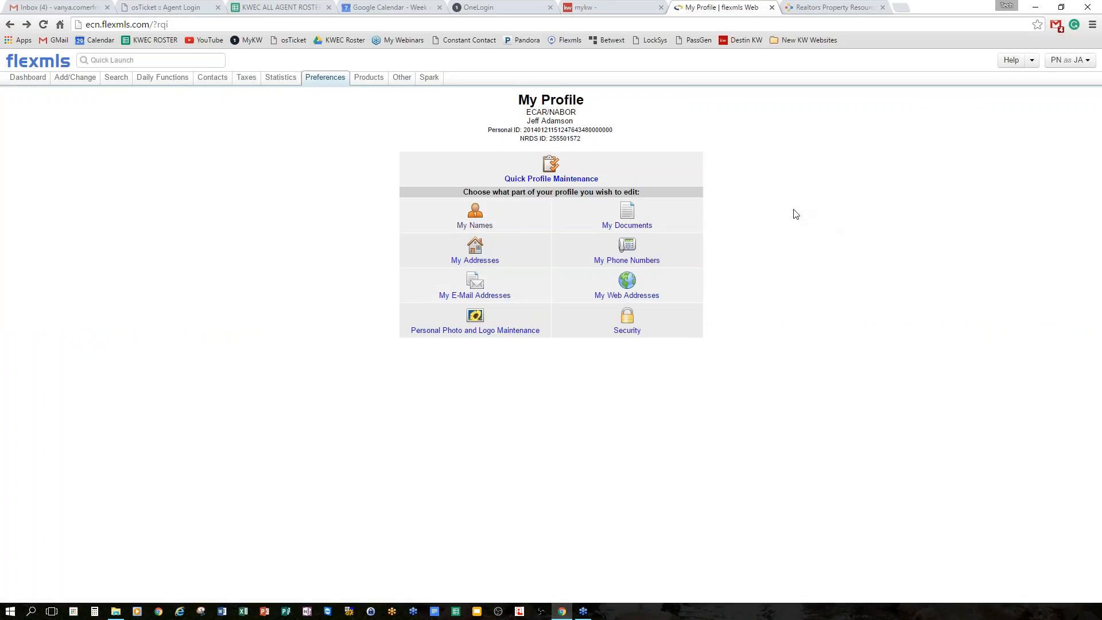
click(621, 217)
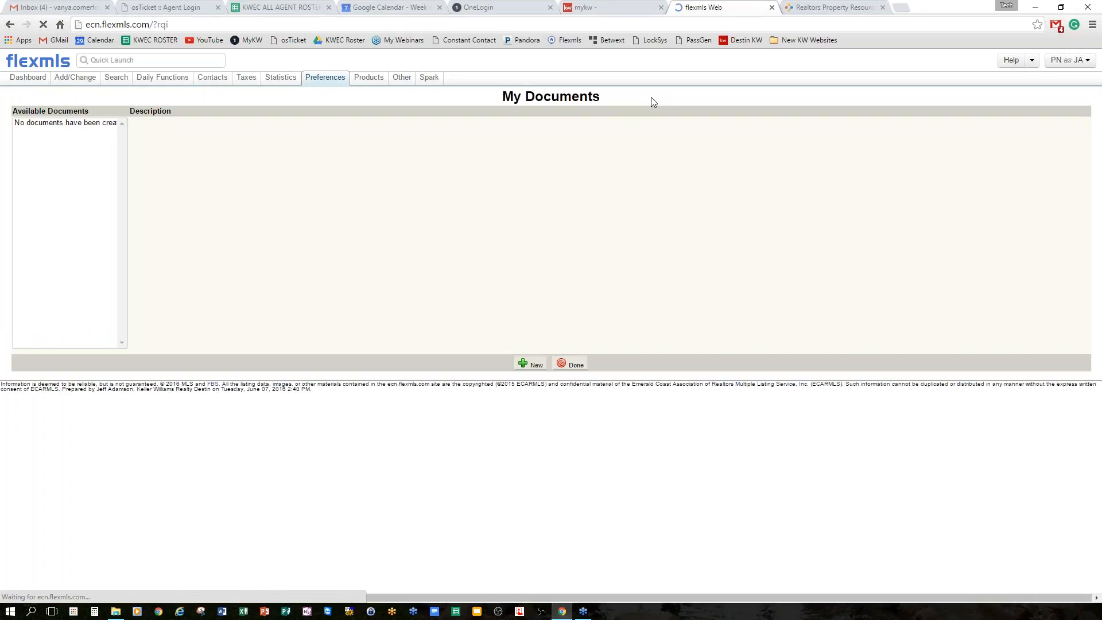
key(alt+Left)
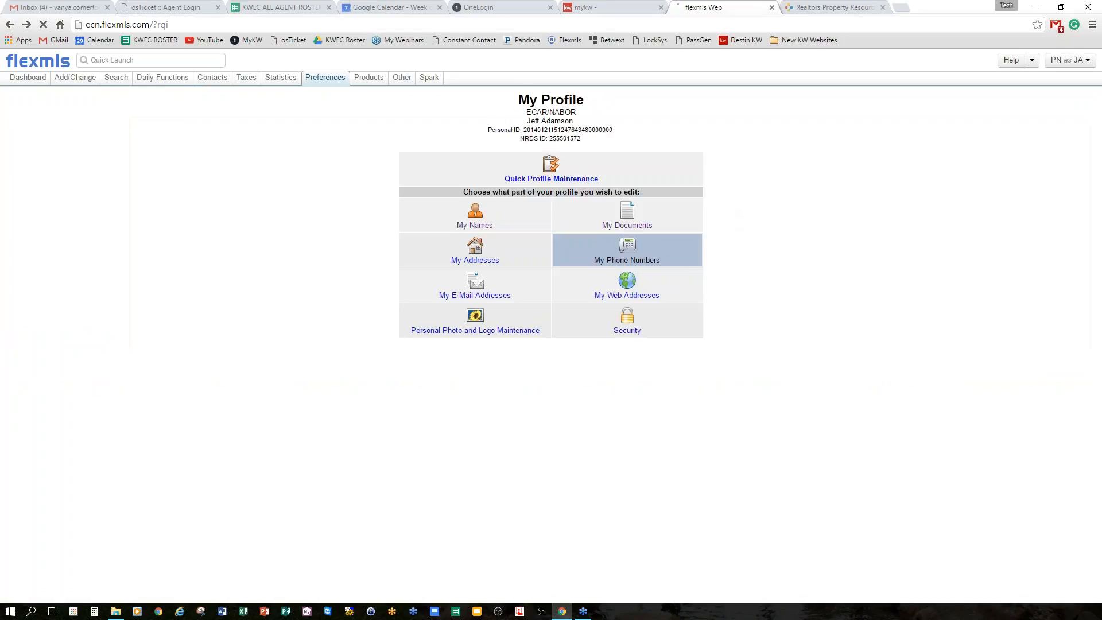
Review the saved My Addresses, then go to My Phone Numbers.
click(529, 258)
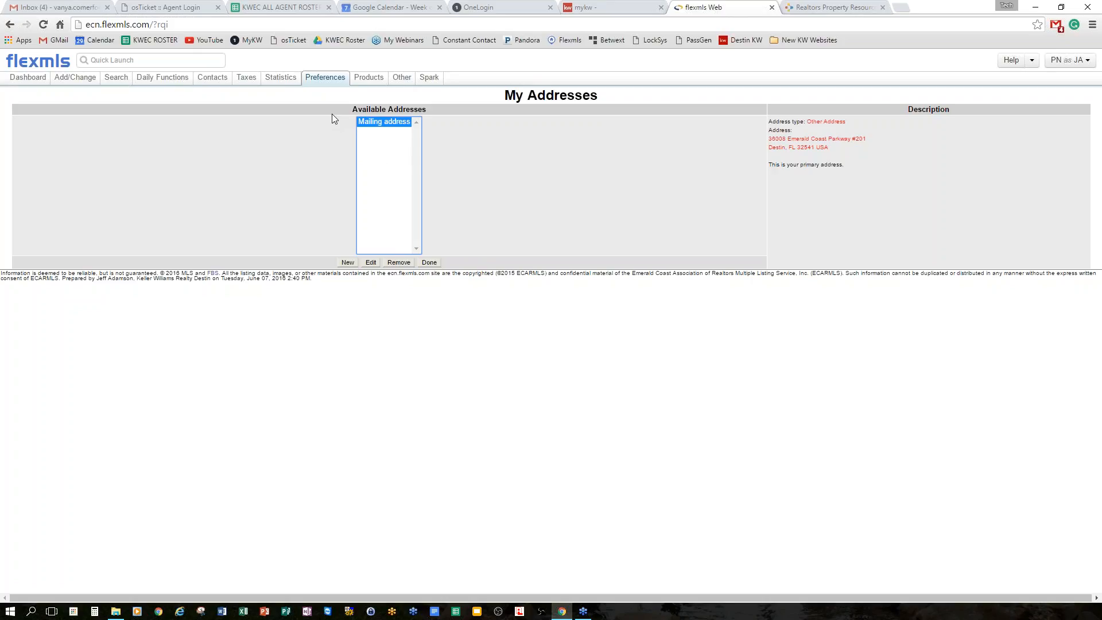
mouse_move(335, 81)
key(alt+Left)
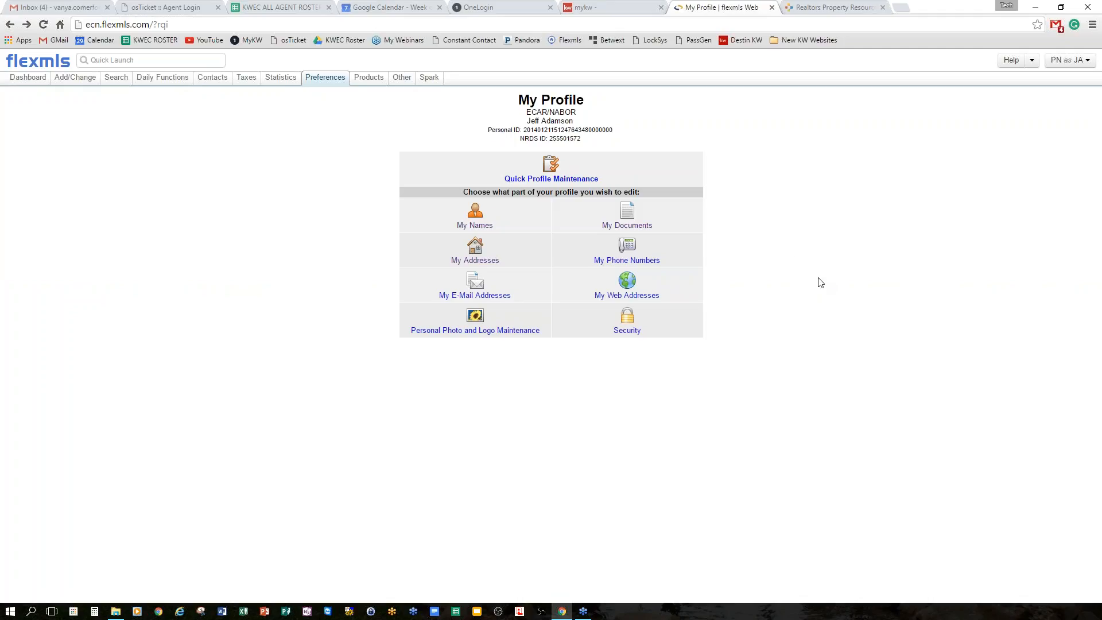
click(629, 248)
Compare the Fax and Mobile number details, then start a new Office phone number.
click(385, 132)
click(381, 122)
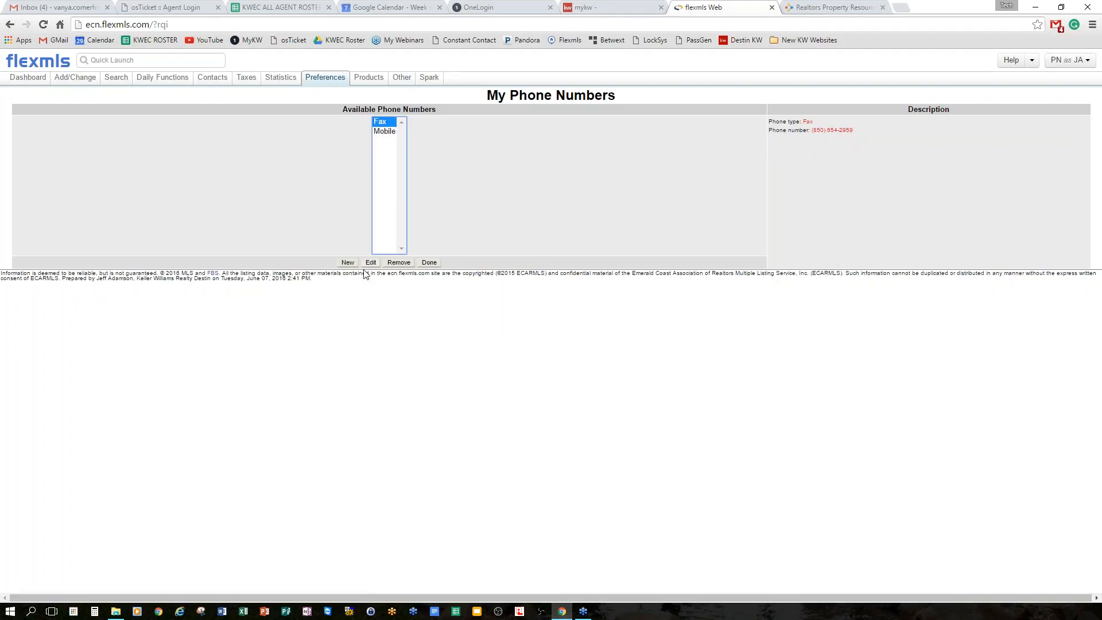
click(386, 133)
click(381, 123)
click(384, 133)
click(385, 122)
click(385, 131)
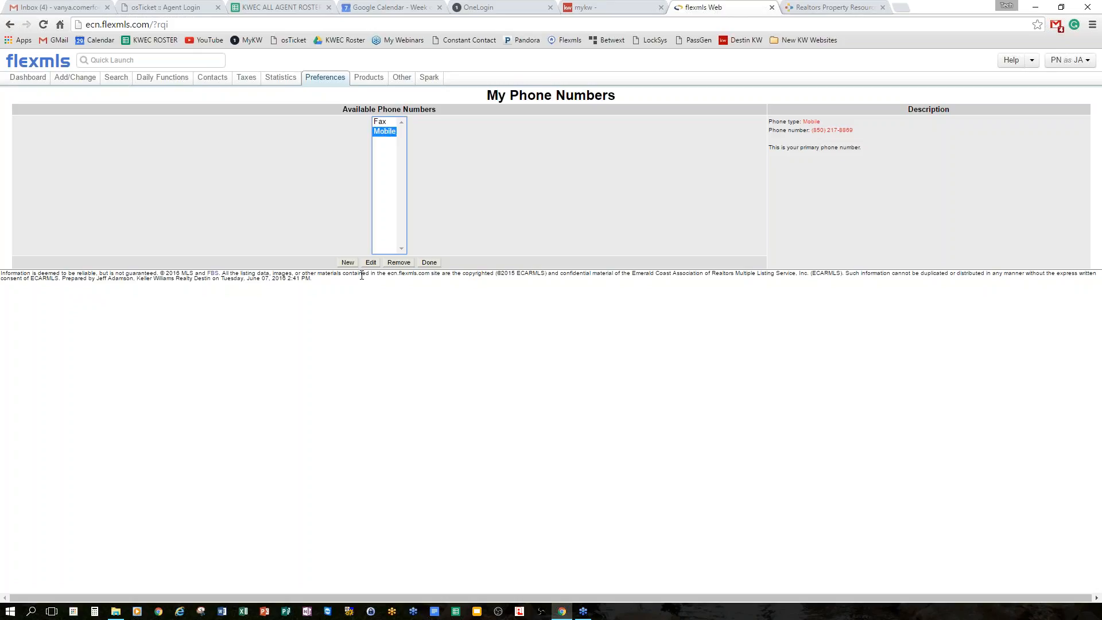
click(348, 263)
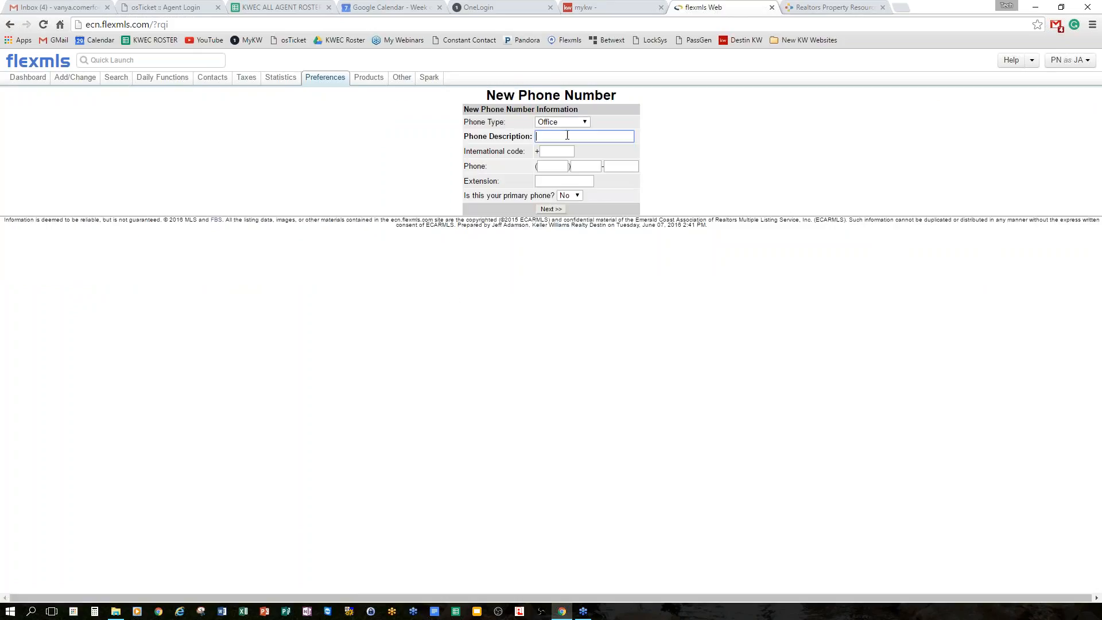
drag(578, 118, 567, 110)
click(583, 122)
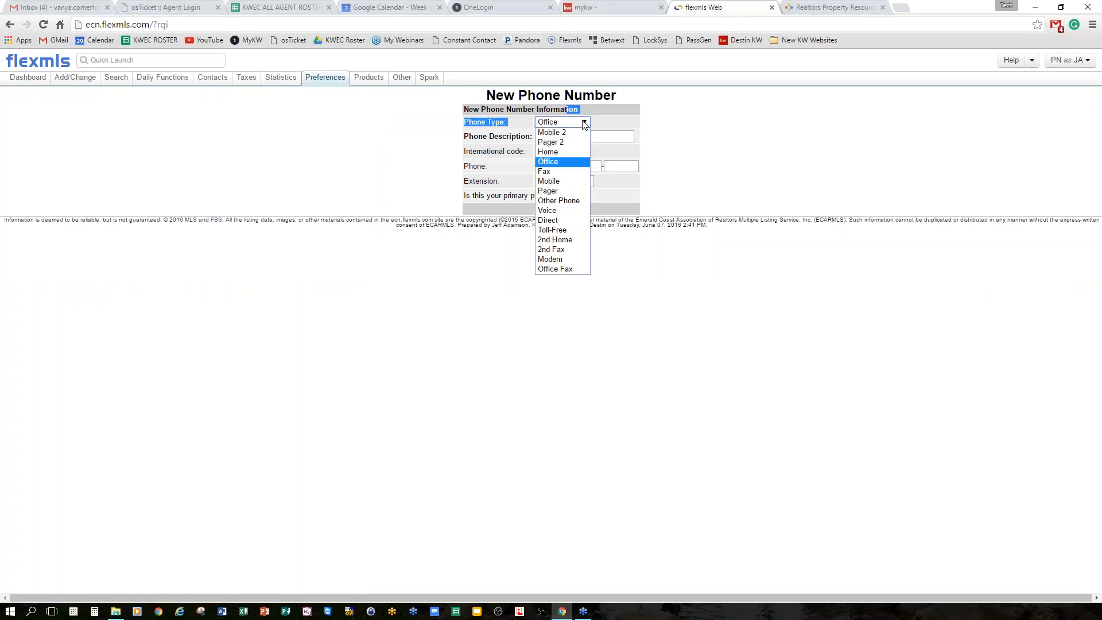
click(574, 162)
click(583, 136)
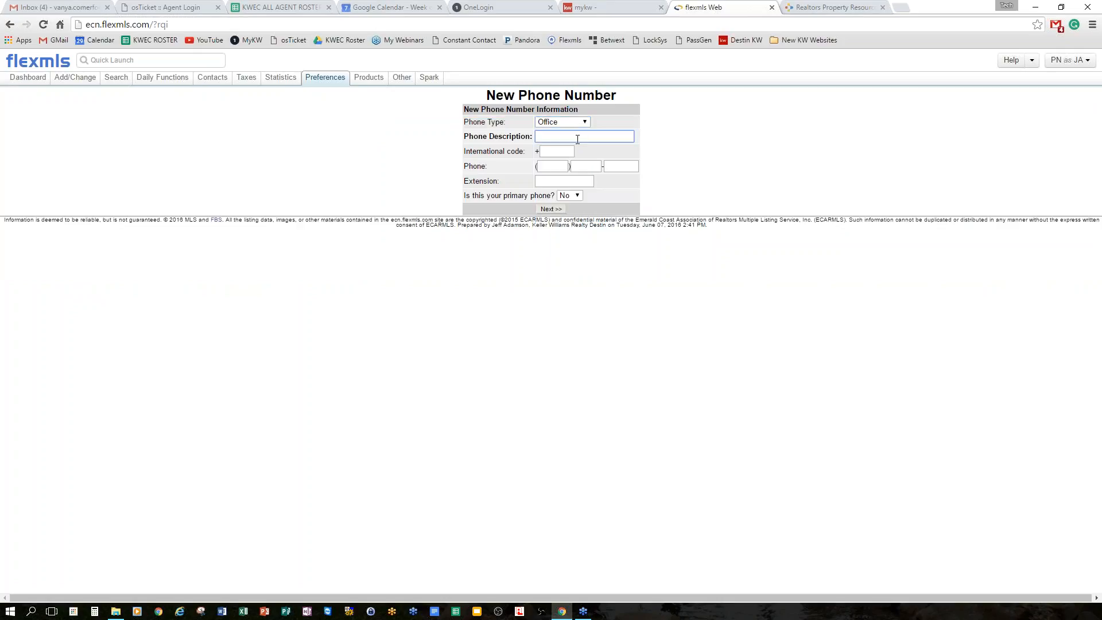
text(Office)
click(553, 165)
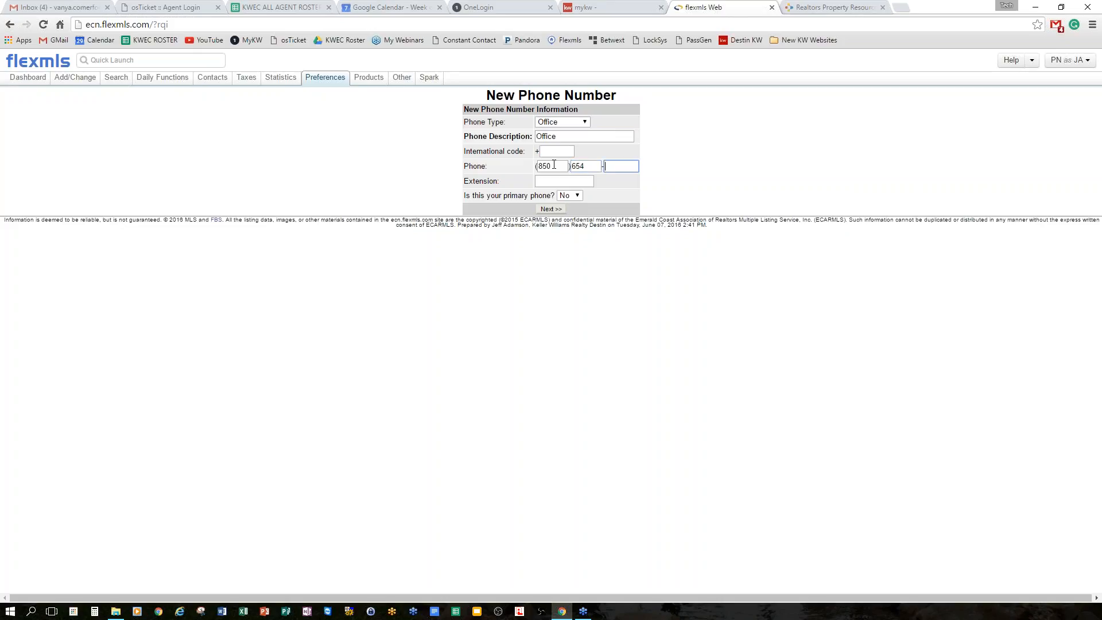
click(570, 181)
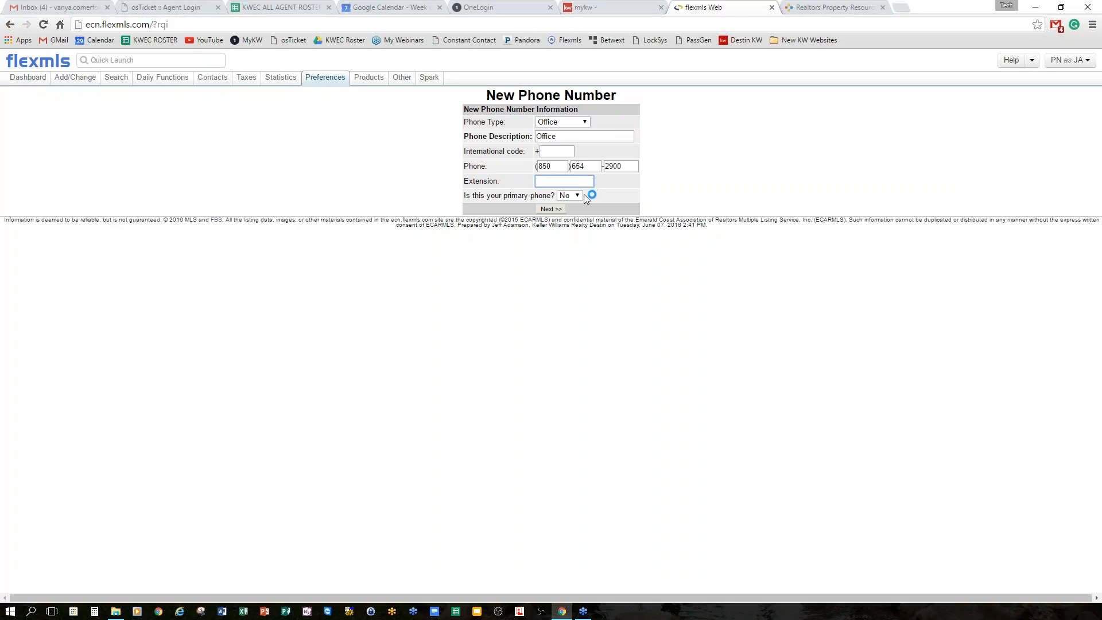
click(578, 197)
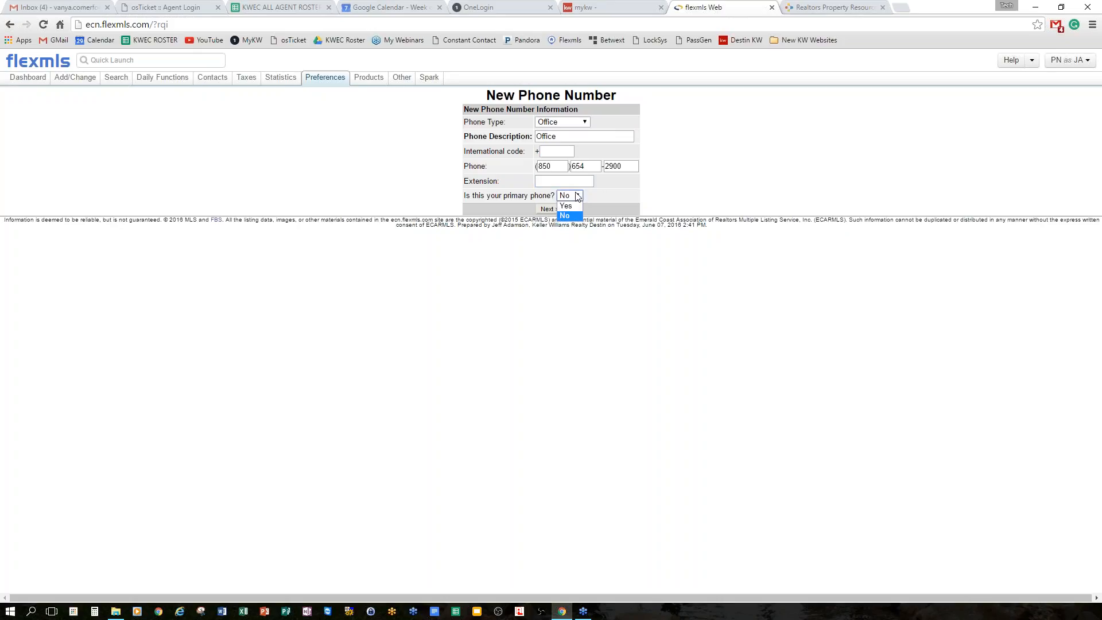
click(578, 196)
click(554, 211)
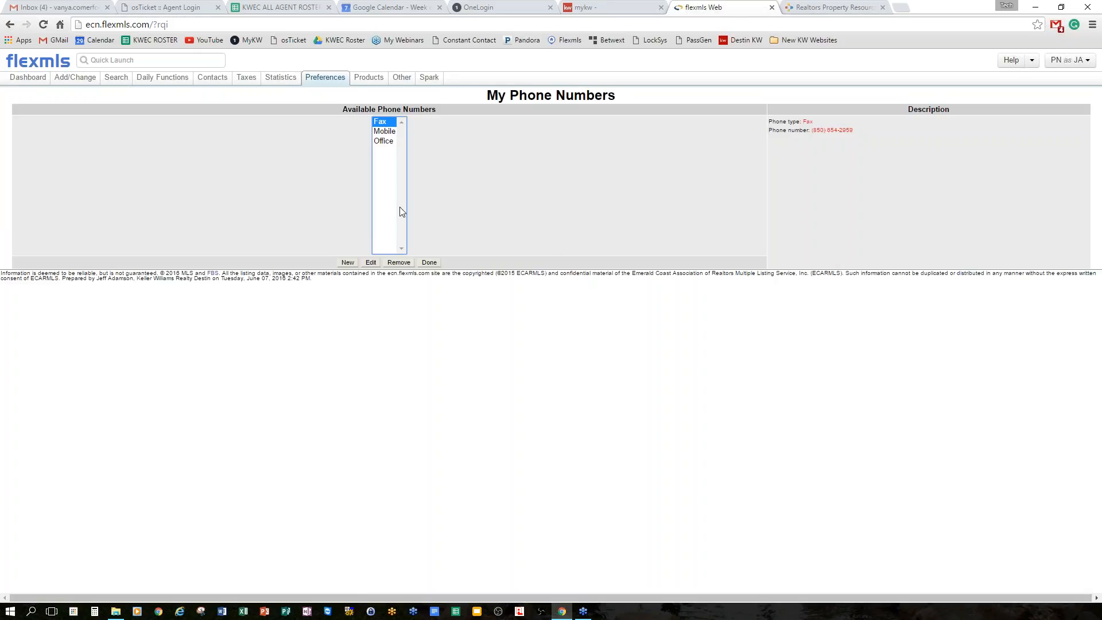
click(389, 133)
Check the Fax, Mobile and Office entries and the primary-phone note, then return to My Profile.
click(383, 142)
click(387, 132)
click(387, 122)
click(387, 131)
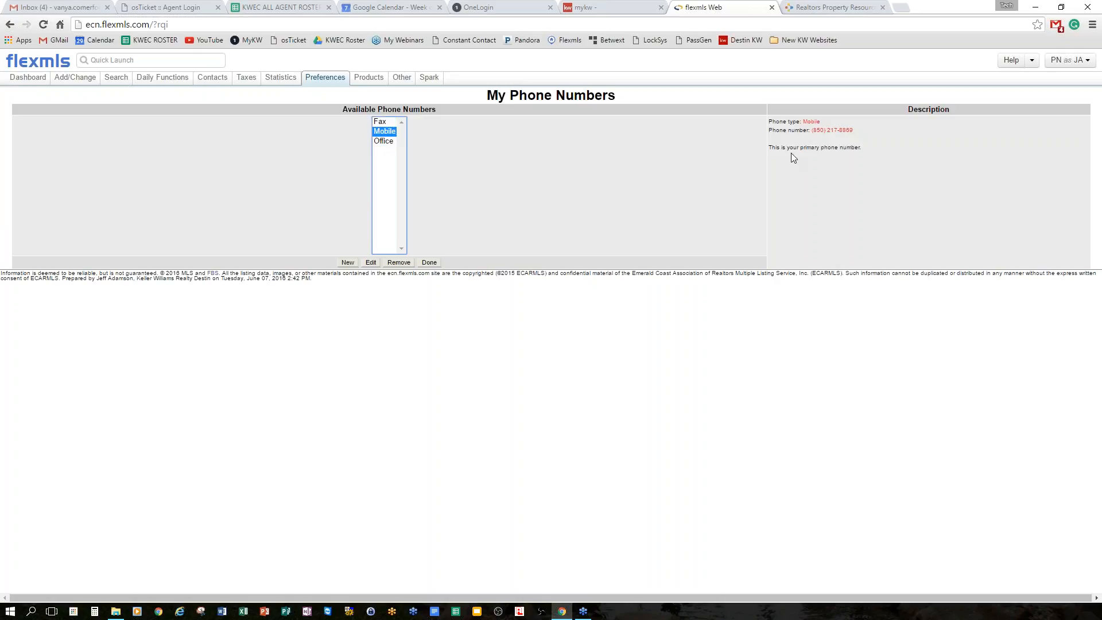
drag(770, 148, 880, 167)
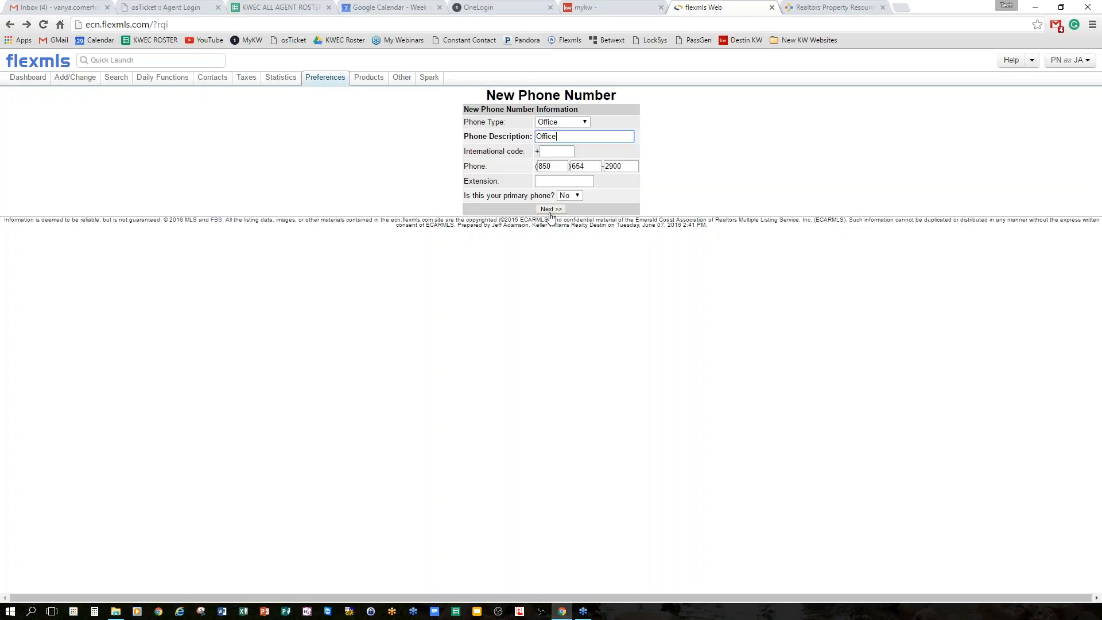
click(550, 211)
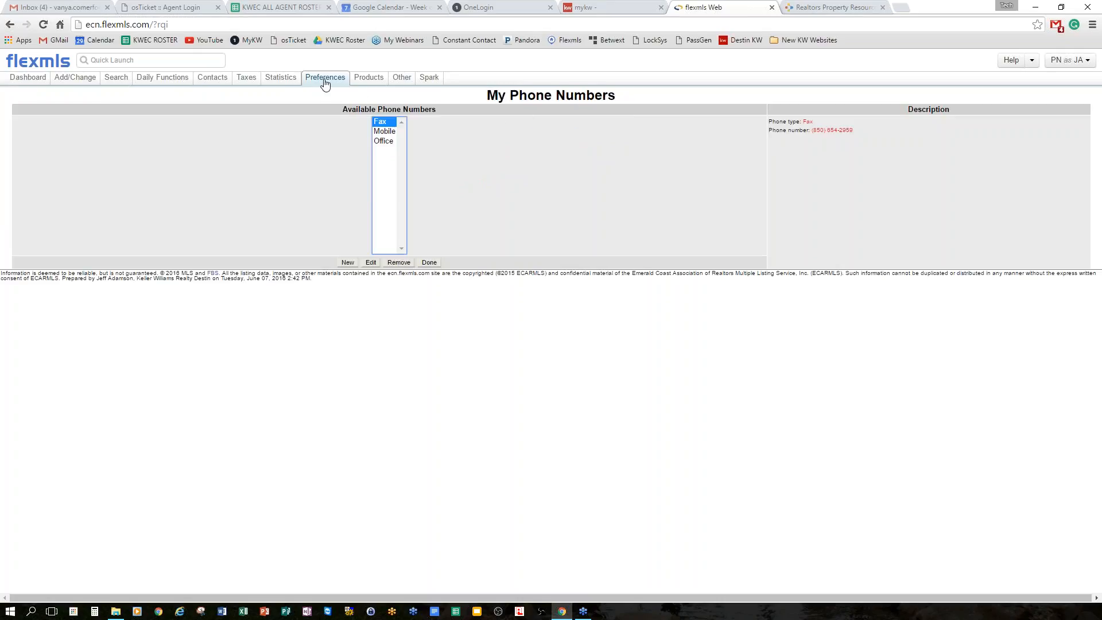
click(332, 99)
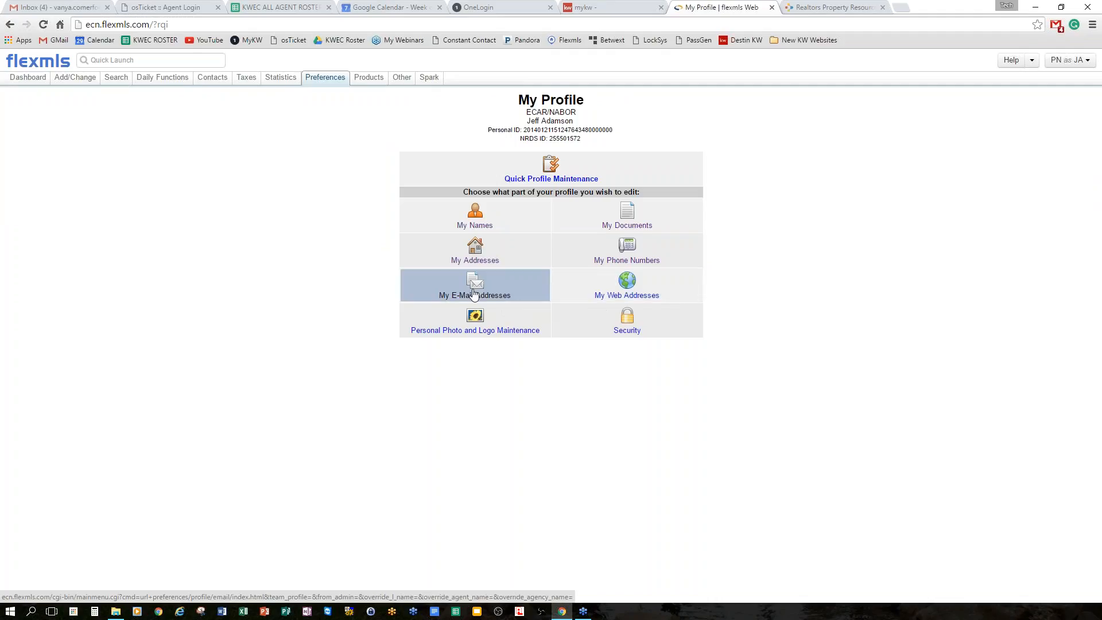
Browse My E-Mail Addresses and My Web Addresses, then open Personal Photo and Logo Maintenance.
click(492, 288)
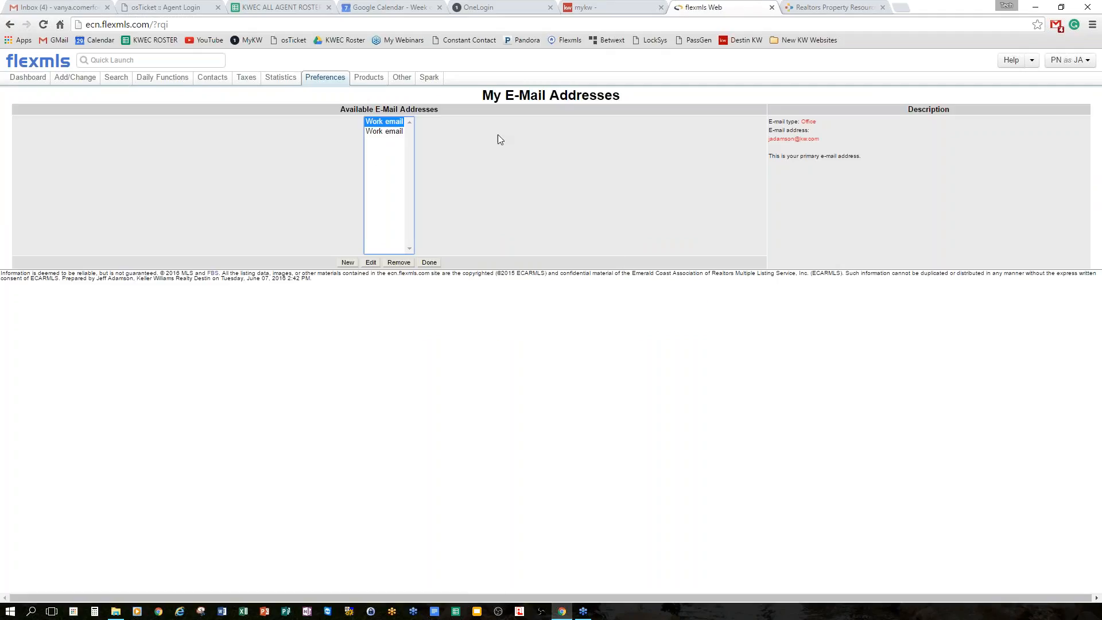
click(386, 132)
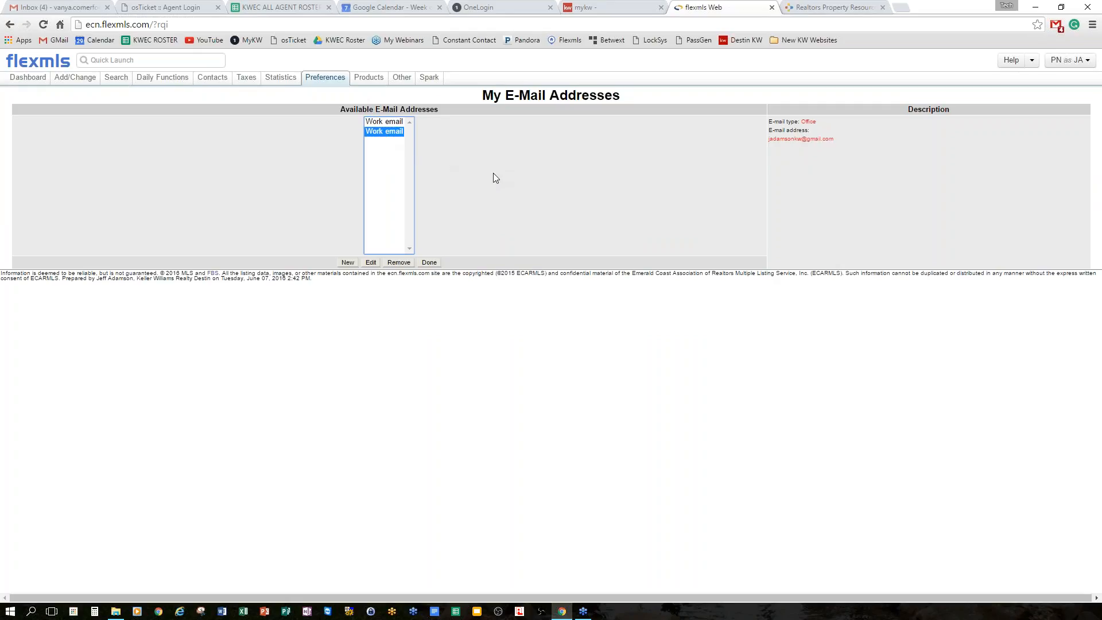
key(alt+Left)
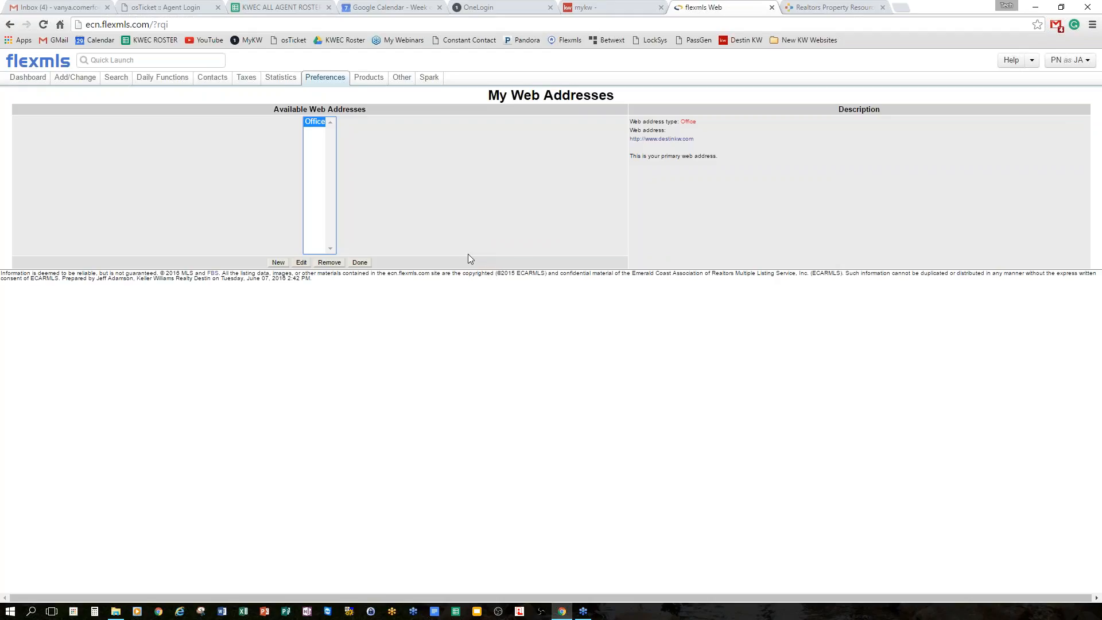
key(alt+Left)
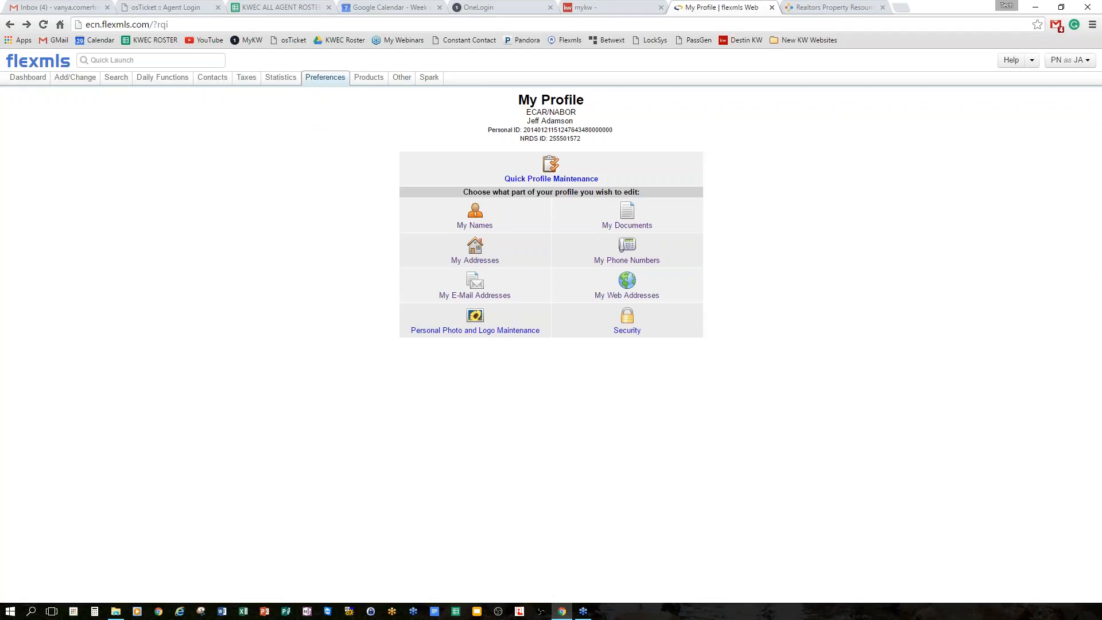
click(523, 322)
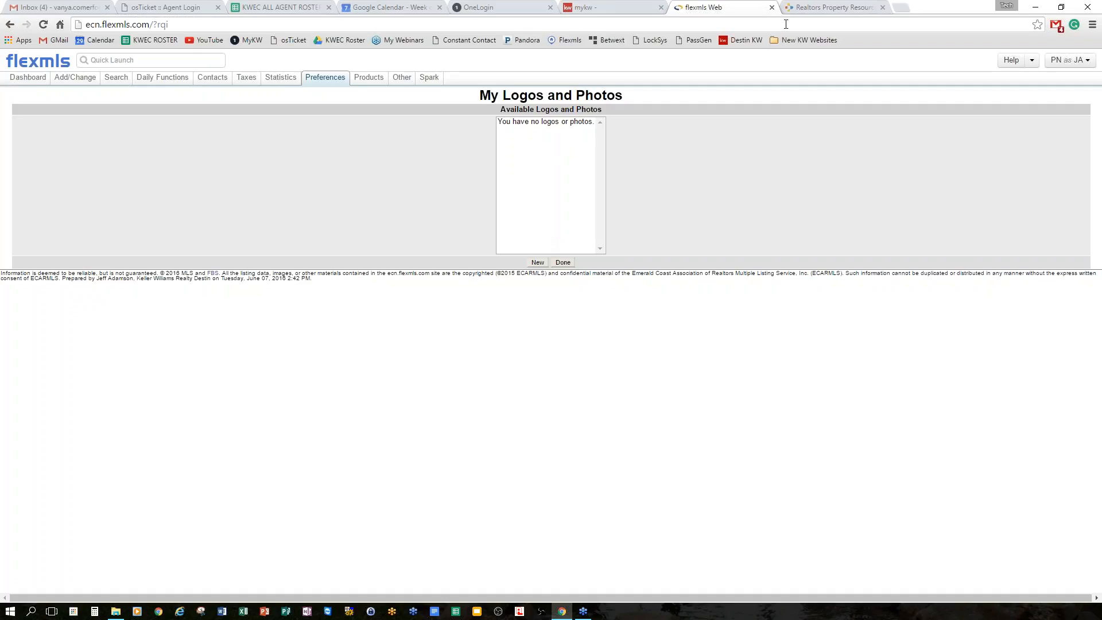
Return to My Profile and view the Security page's two-step verification settings.
click(324, 95)
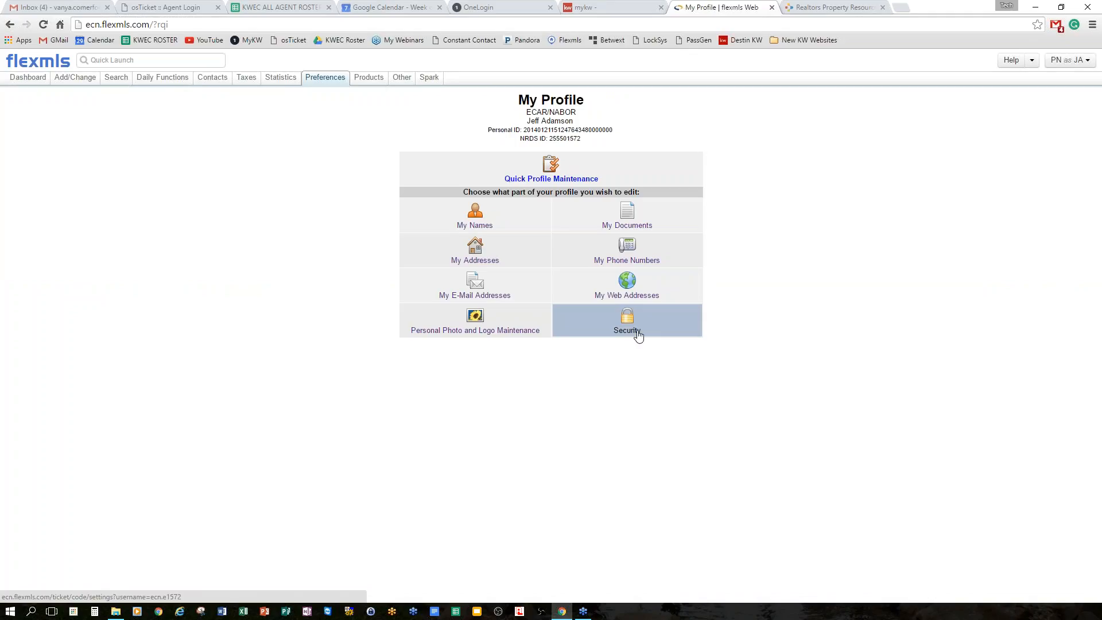
click(631, 326)
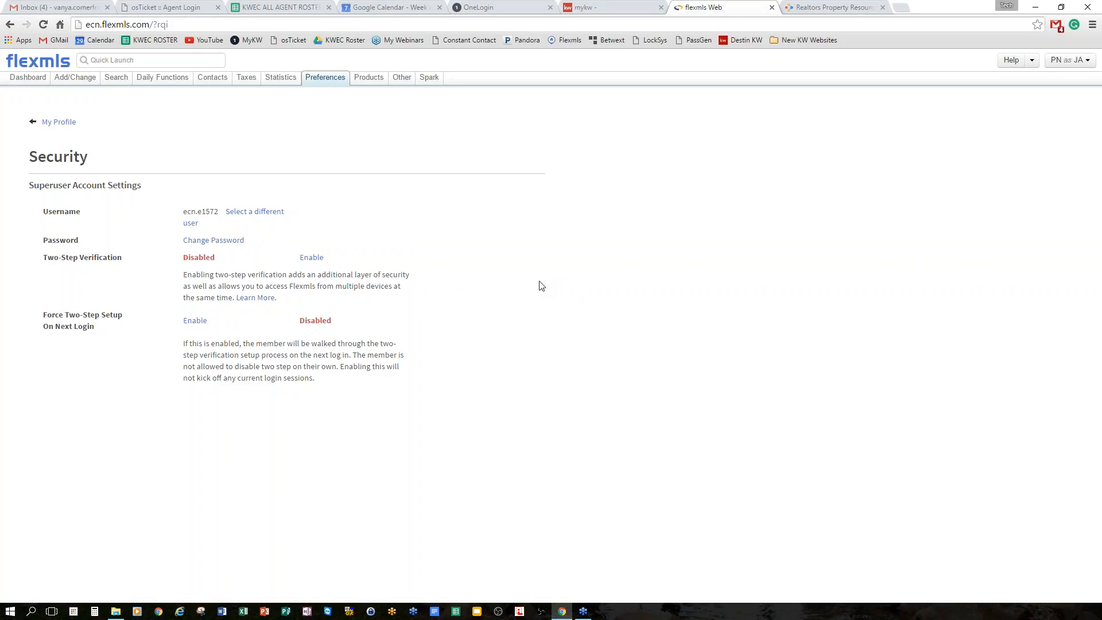
mouse_move(328, 84)
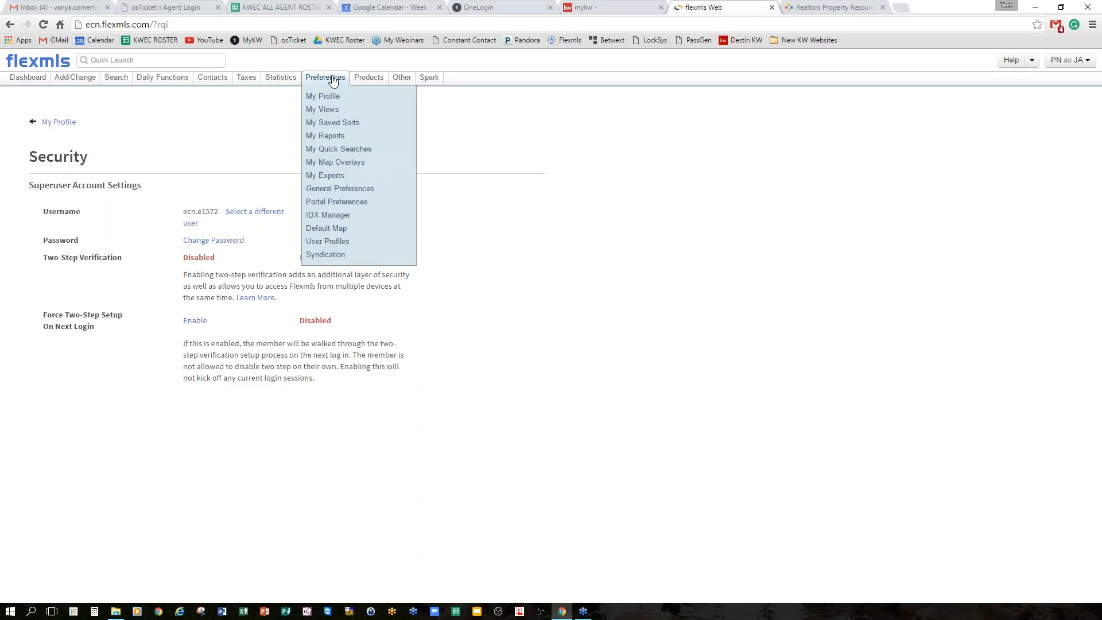
Open General Preferences and show the default business card choices.
click(364, 190)
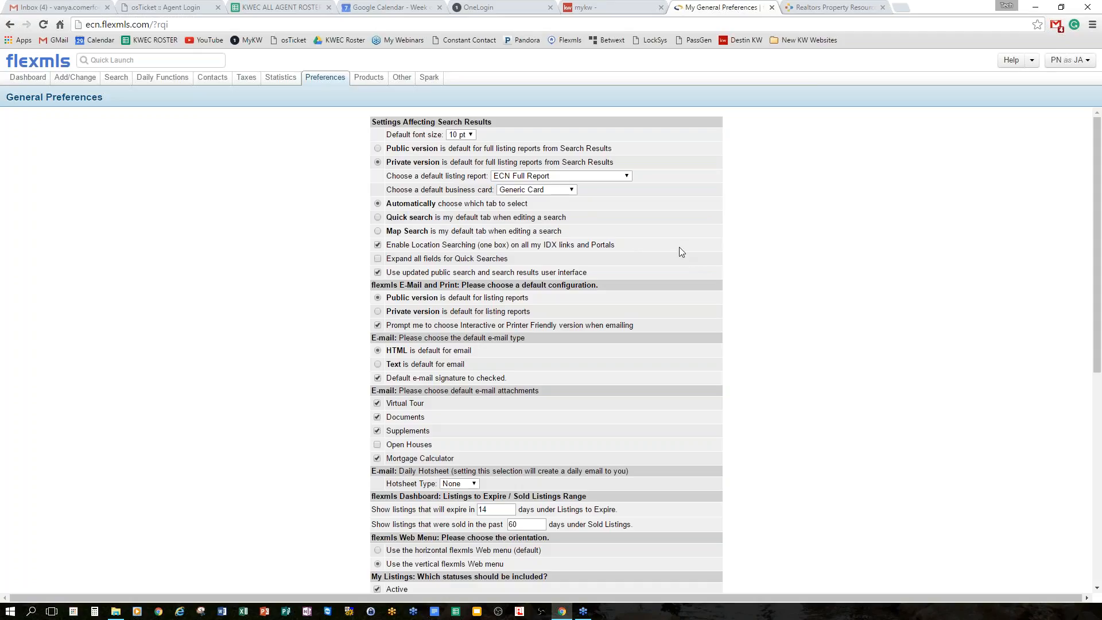
click(571, 191)
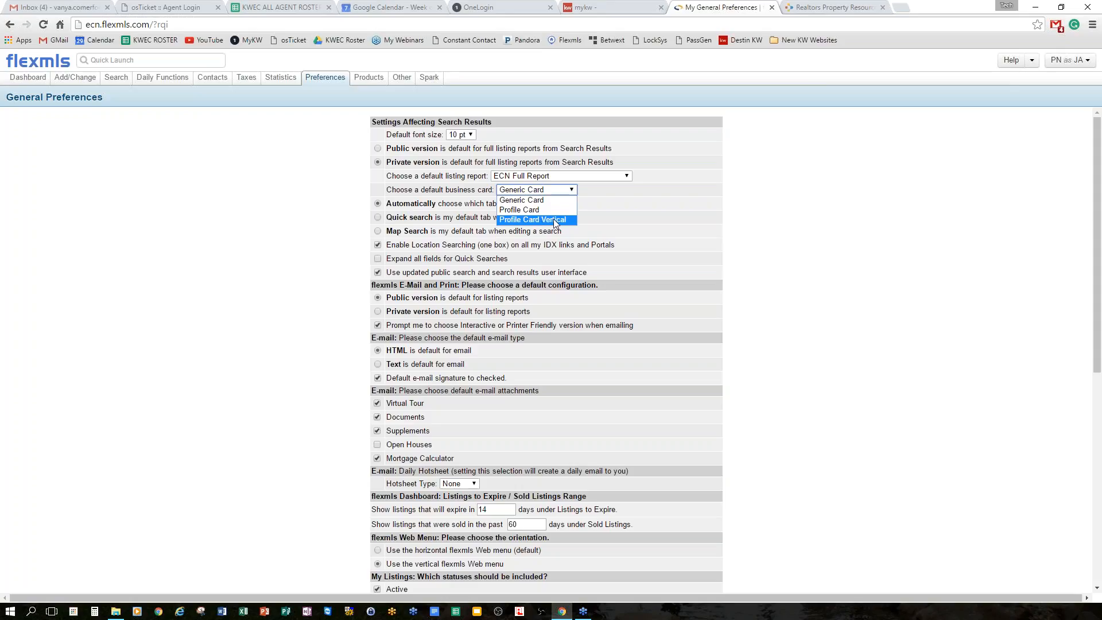
Choose Profile Card as the default business card and scroll down the preferences.
click(511, 209)
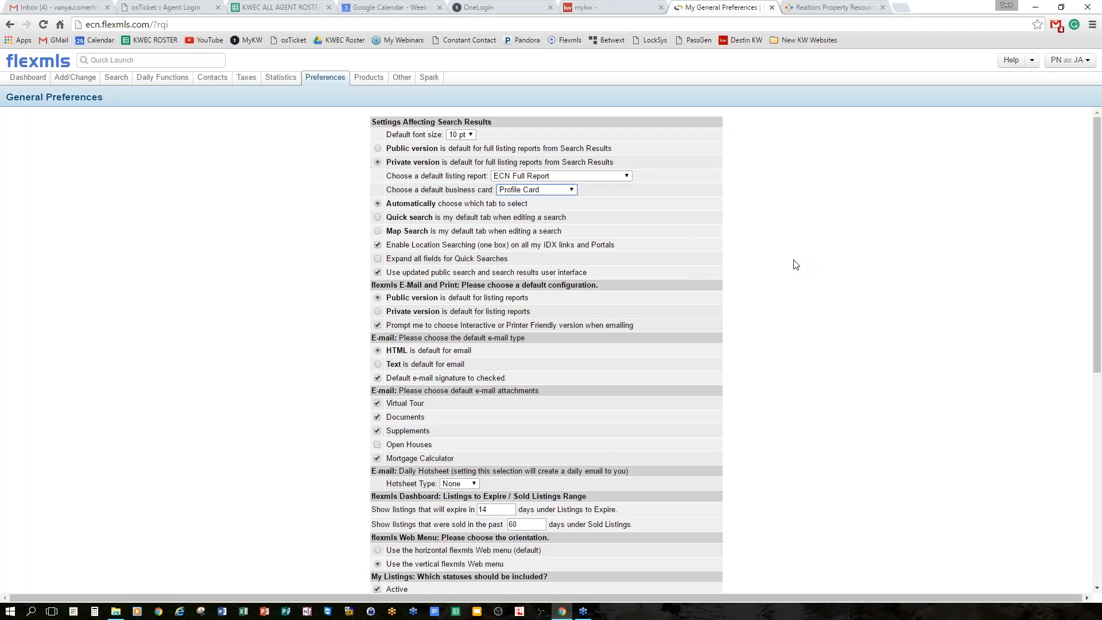
scroll(795, 265, down, 1)
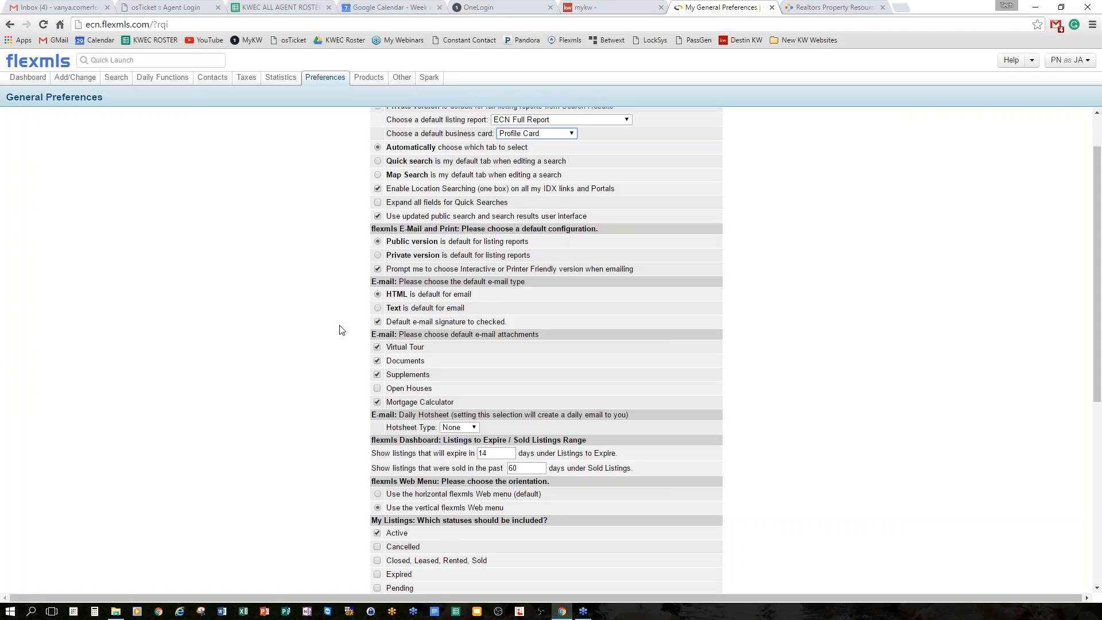
scroll(340, 329, down, 2)
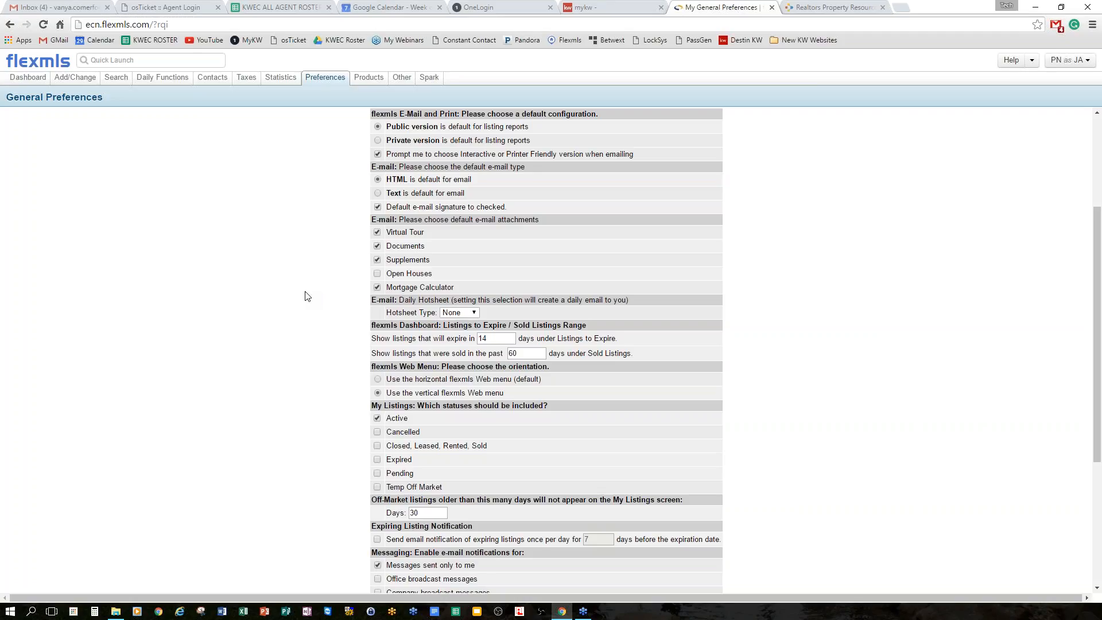
click(377, 287)
scroll(353, 296, down, 1)
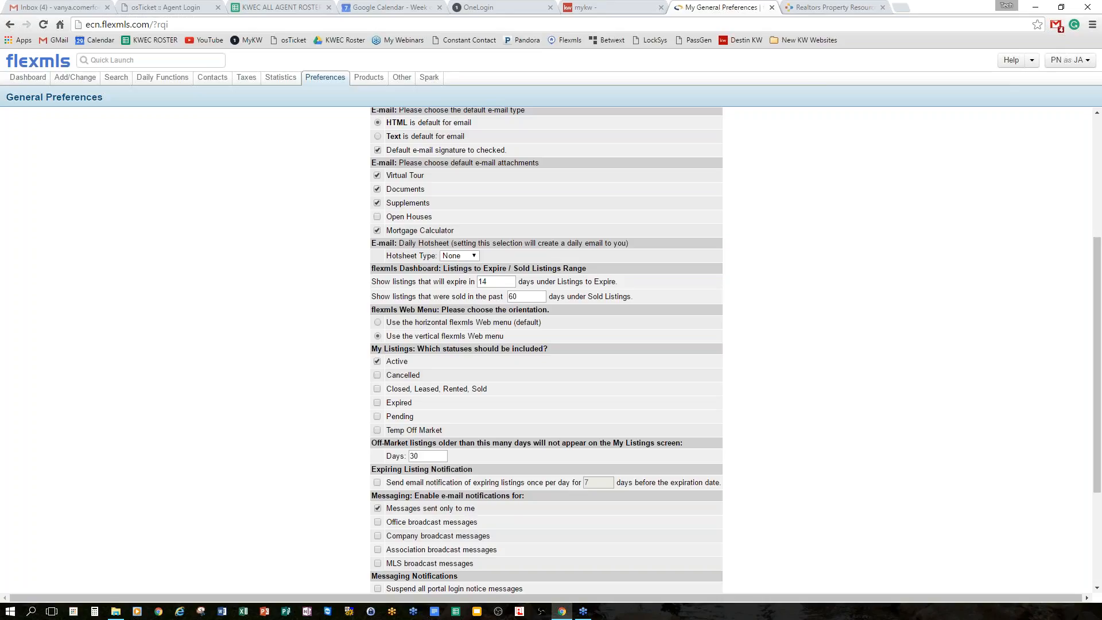
click(458, 256)
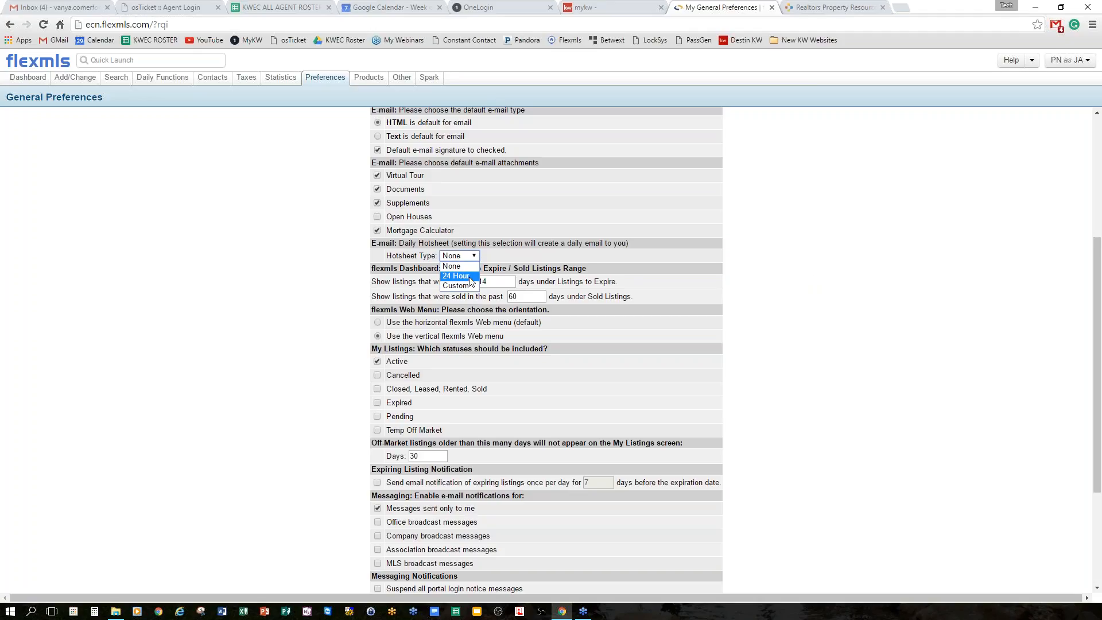
Leave the daily hotsheet type at None and review the remaining General Preferences settings.
click(865, 305)
scroll(865, 304, down, 1)
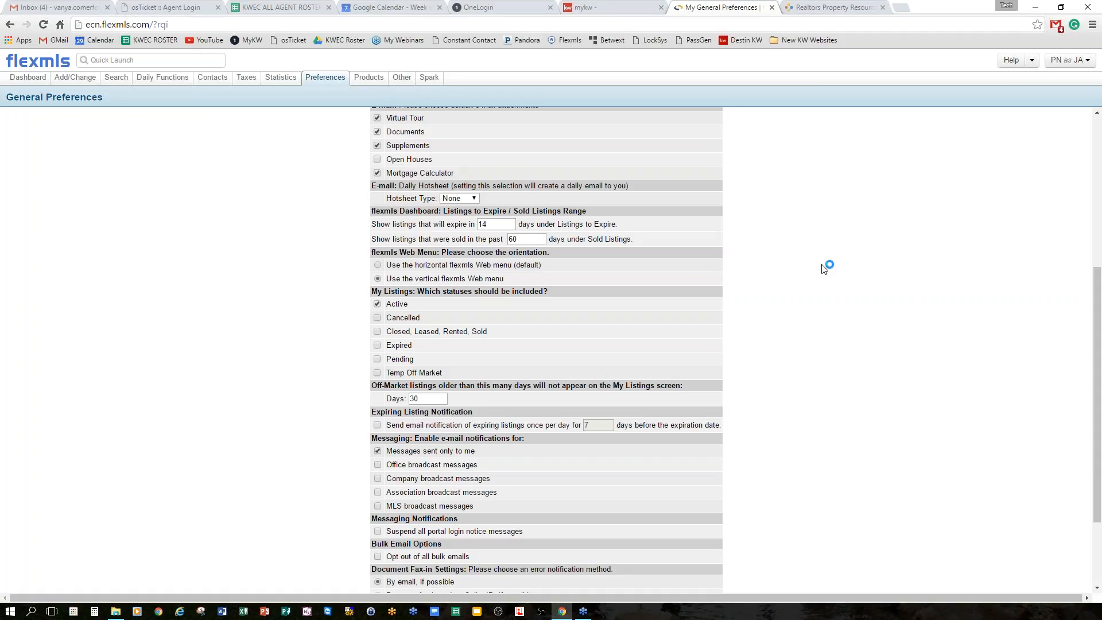
scroll(824, 268, down, 3)
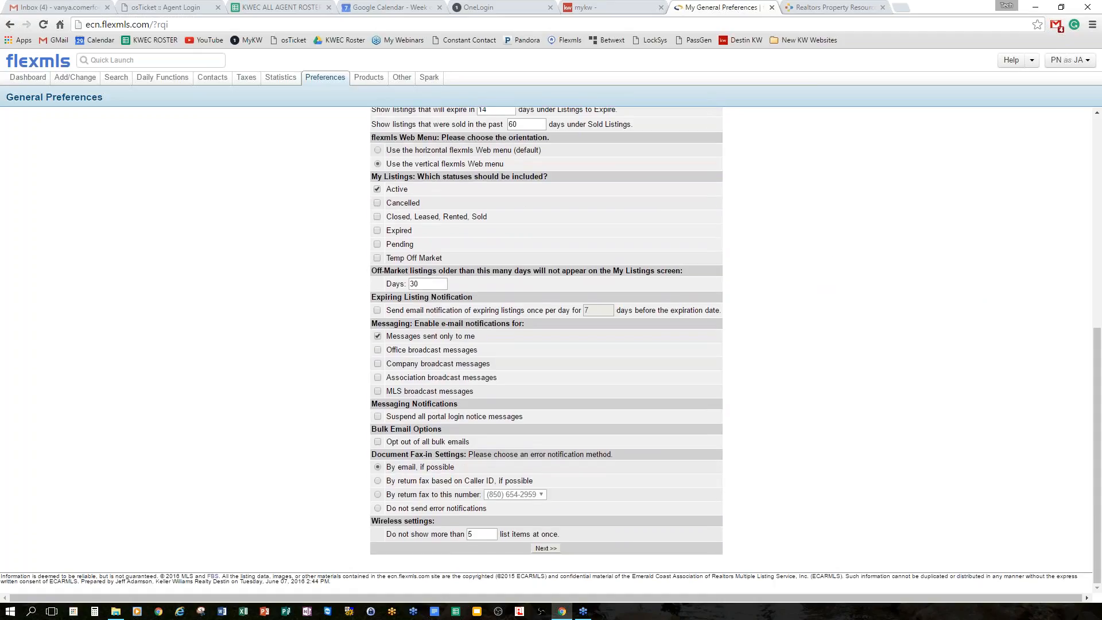
scroll(817, 280, up, 5)
scroll(817, 280, down, 5)
scroll(816, 280, up, 7)
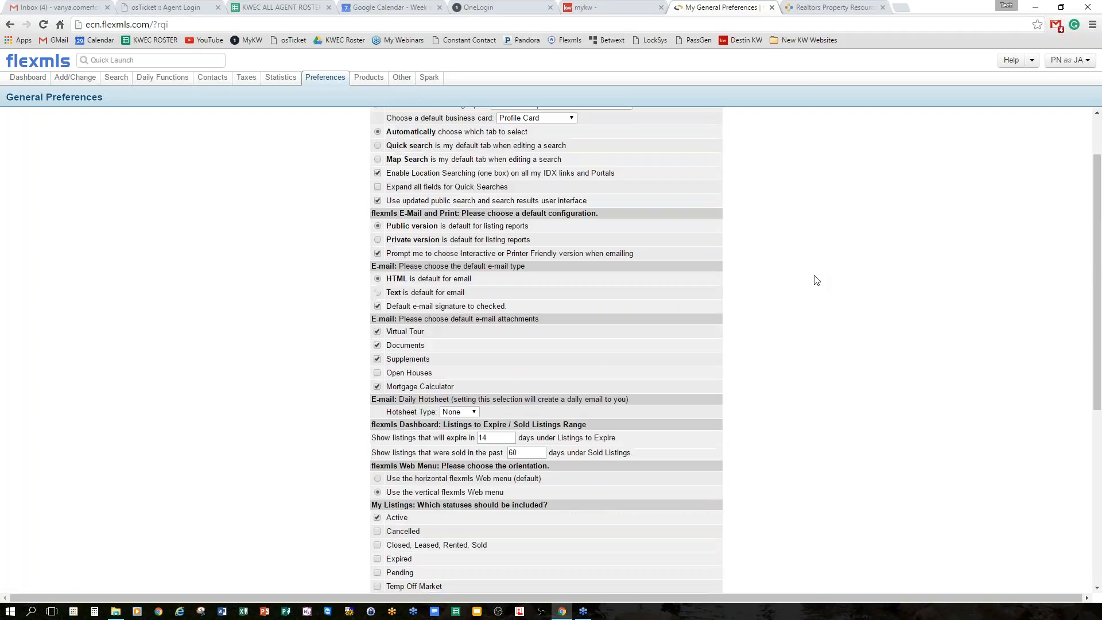
scroll(815, 284, down, 7)
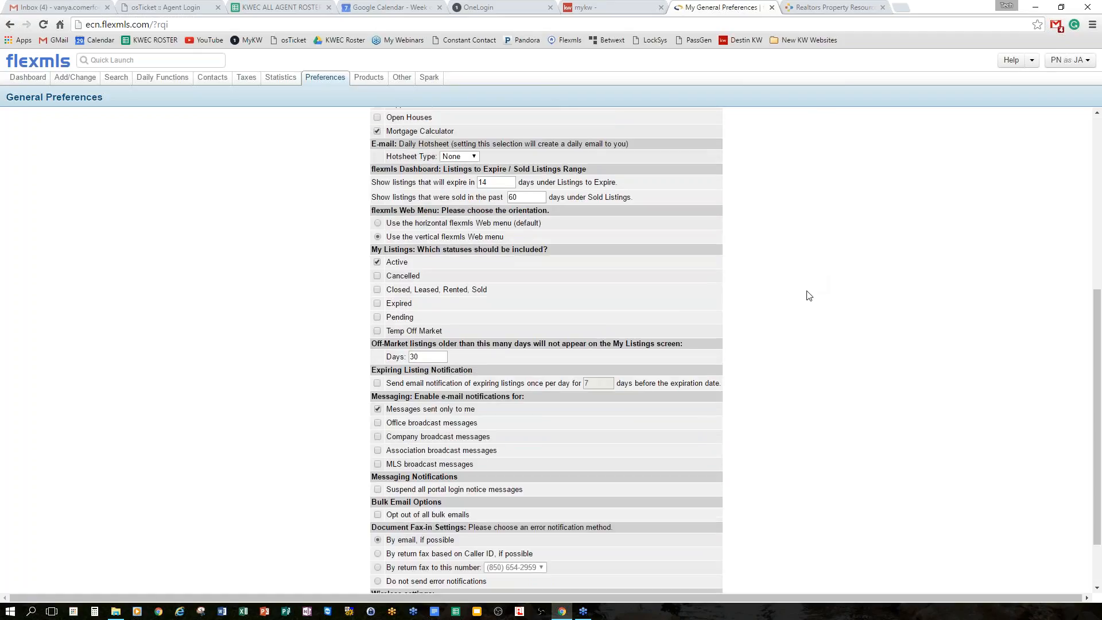
scroll(808, 295, down, 1)
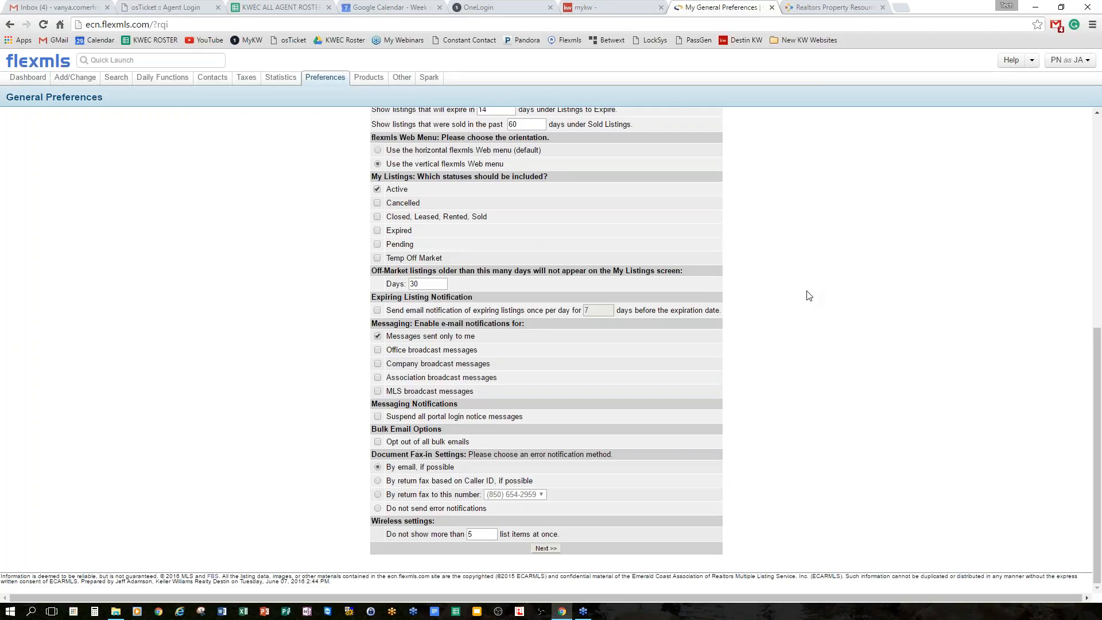
Save the general preferences with Next >> and go to Preferences > Portal Preferences.
click(545, 549)
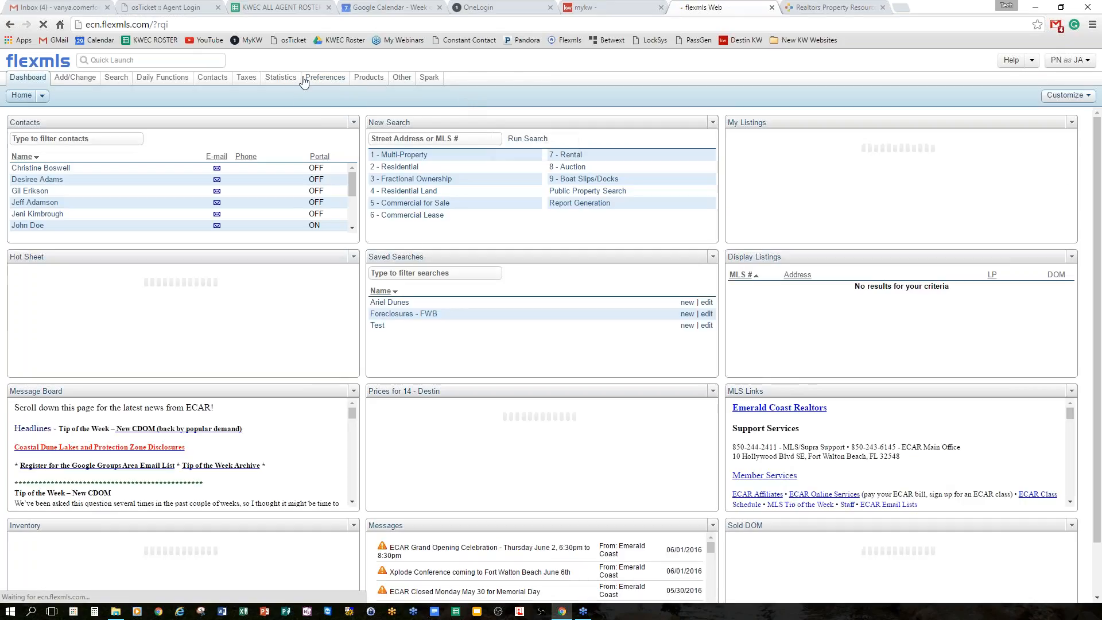
mouse_move(326, 80)
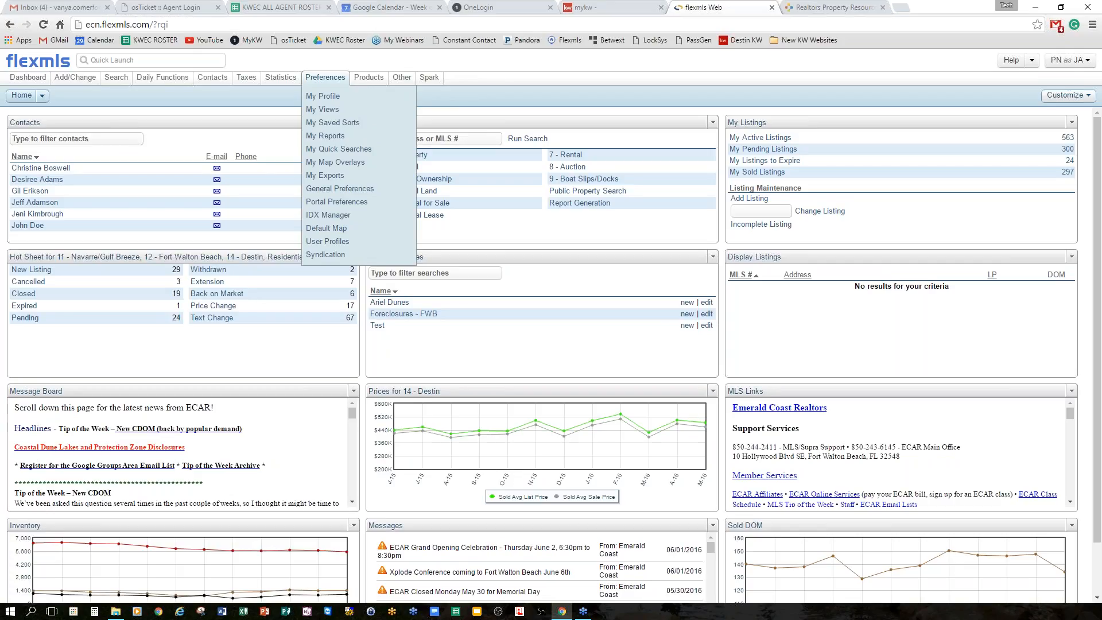
click(353, 205)
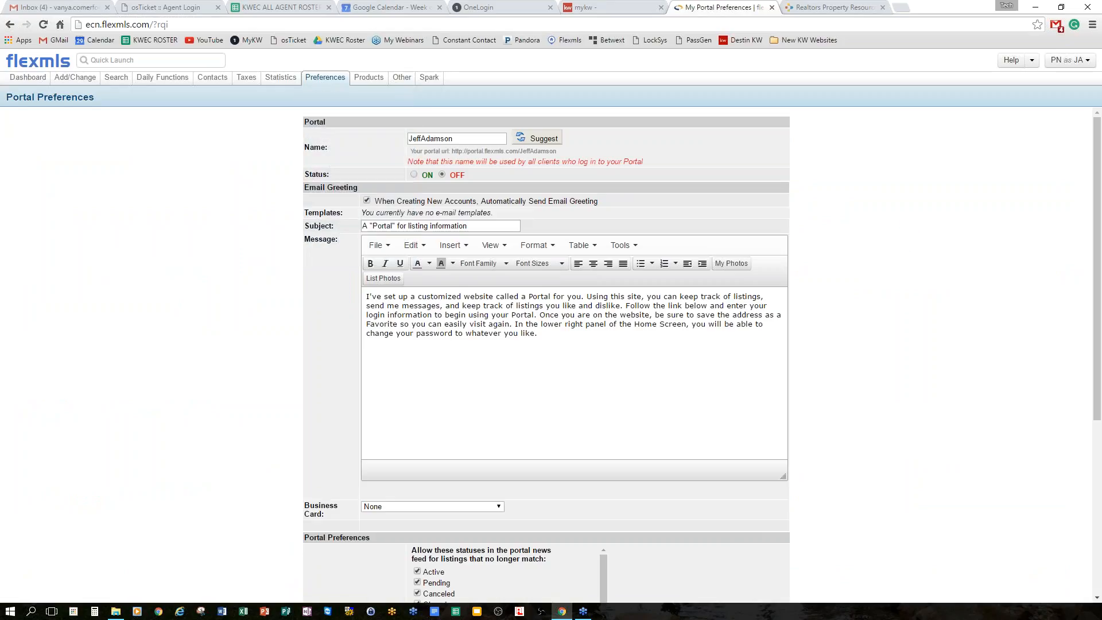
scroll(880, 283, down, 1)
scroll(803, 247, up, 1)
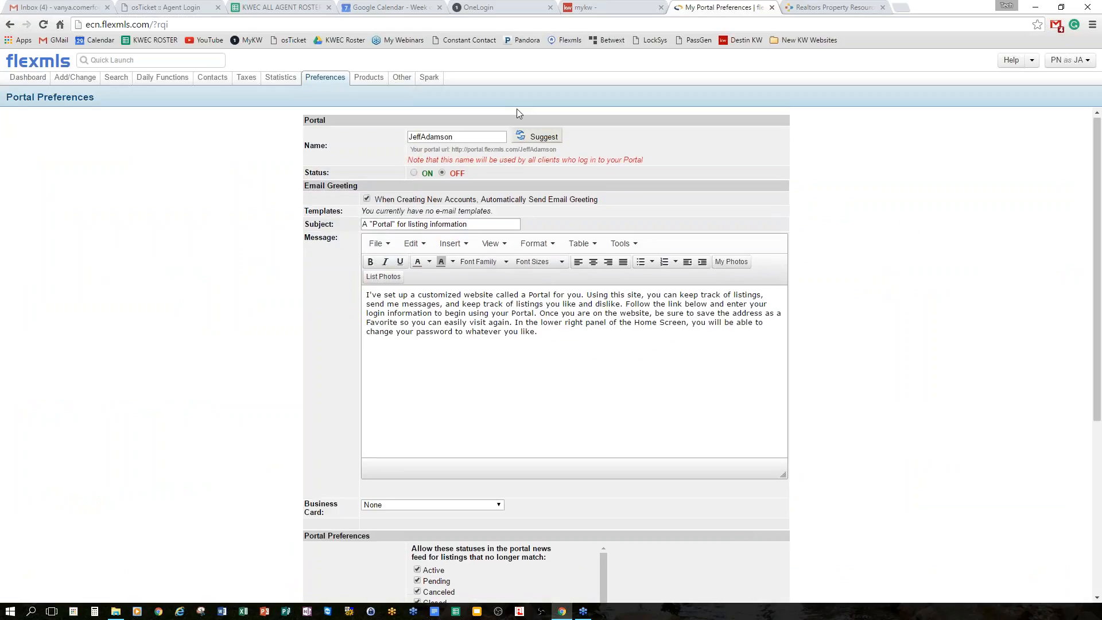
click(540, 139)
click(541, 140)
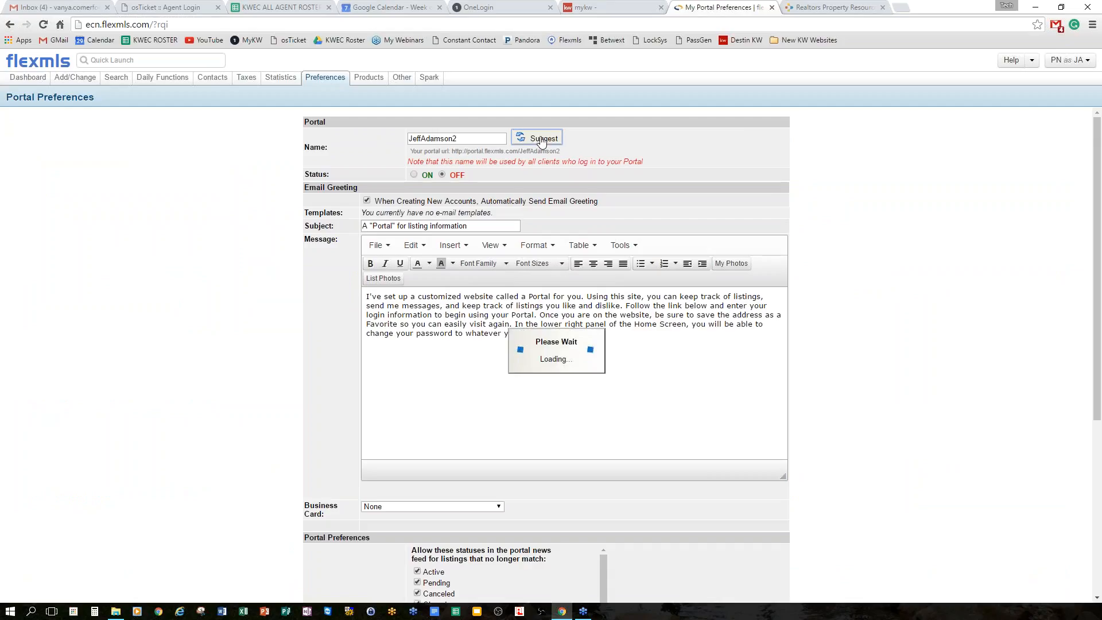
click(539, 139)
click(479, 136)
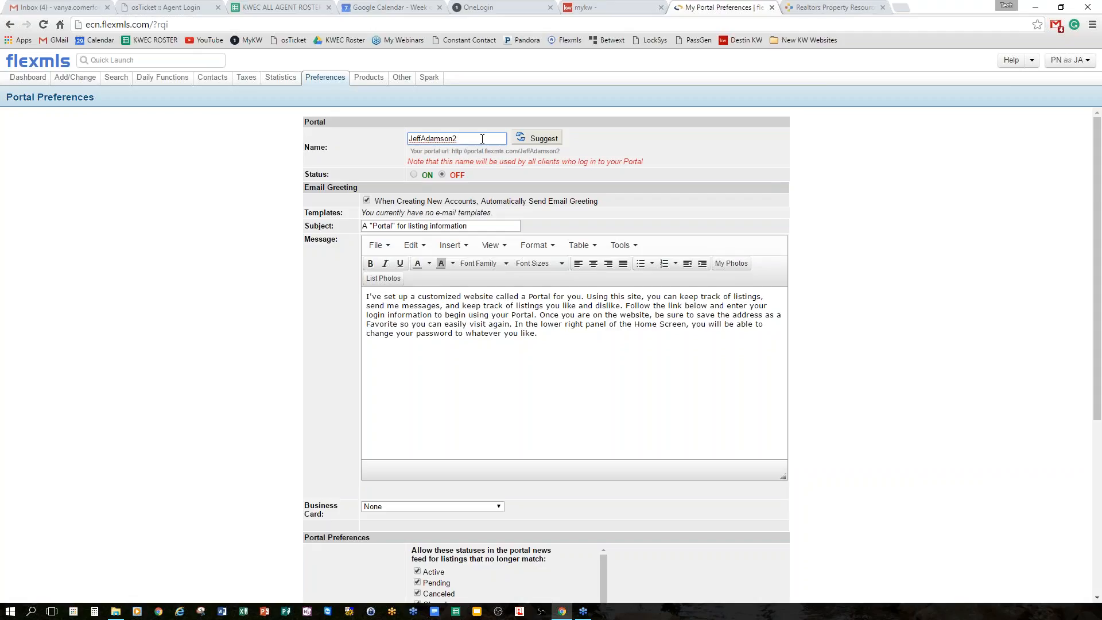
key(BackSpace)
drag(452, 151, 571, 153)
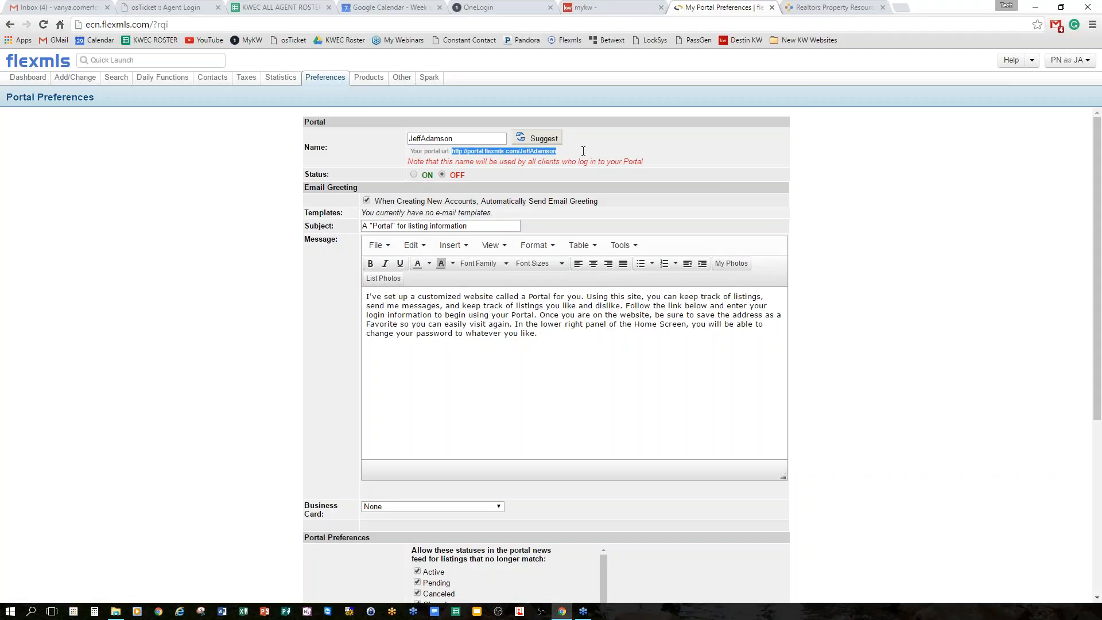
triple_click(673, 162)
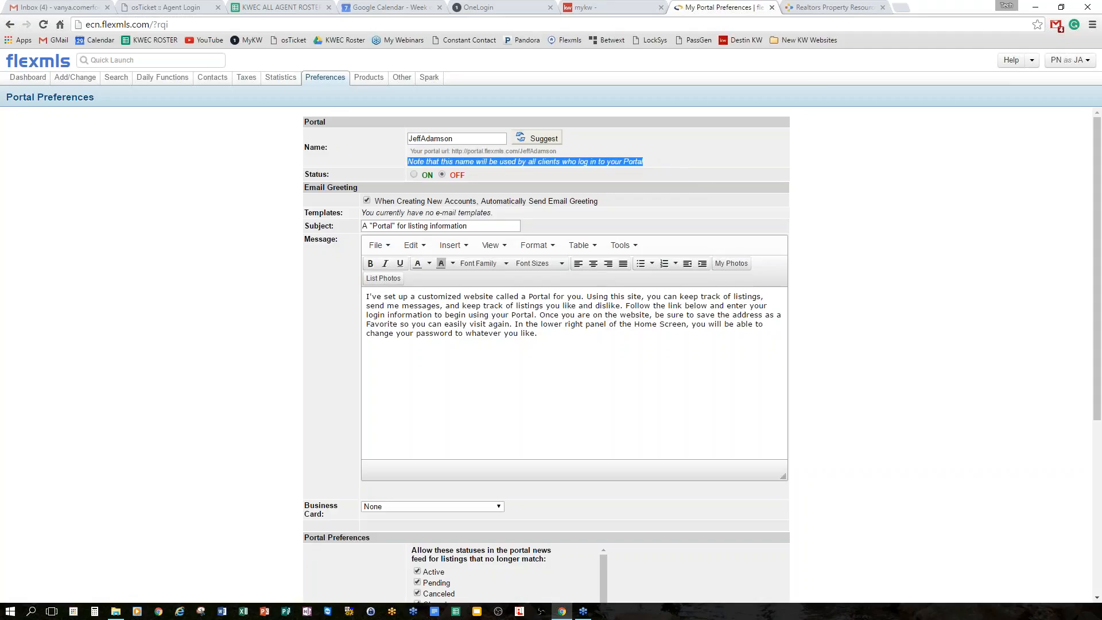
click(473, 137)
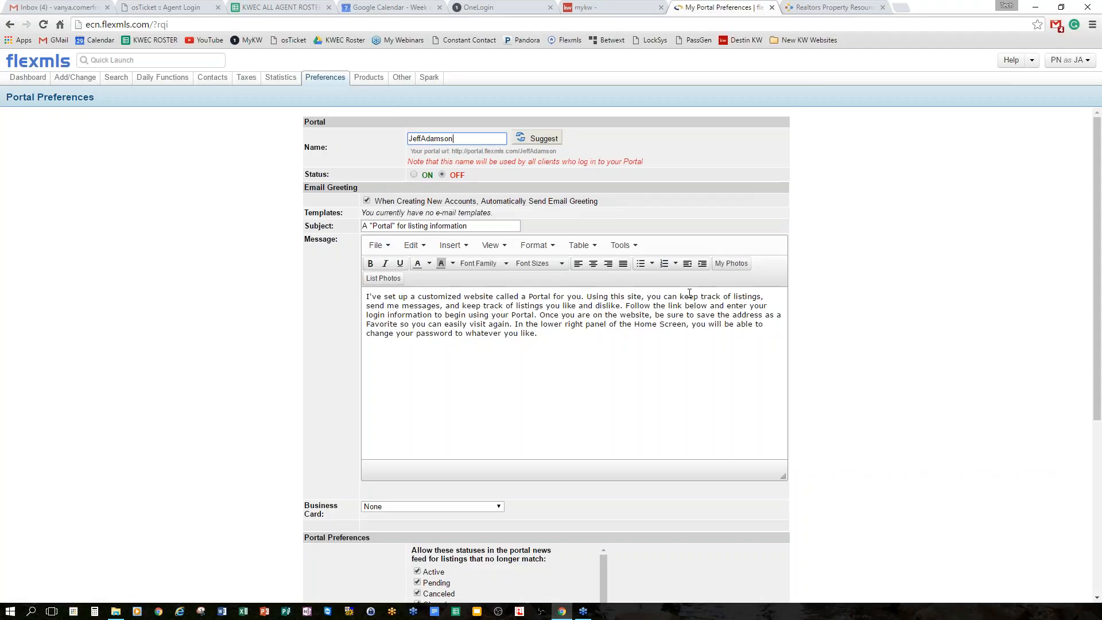
scroll(631, 304, down, 1)
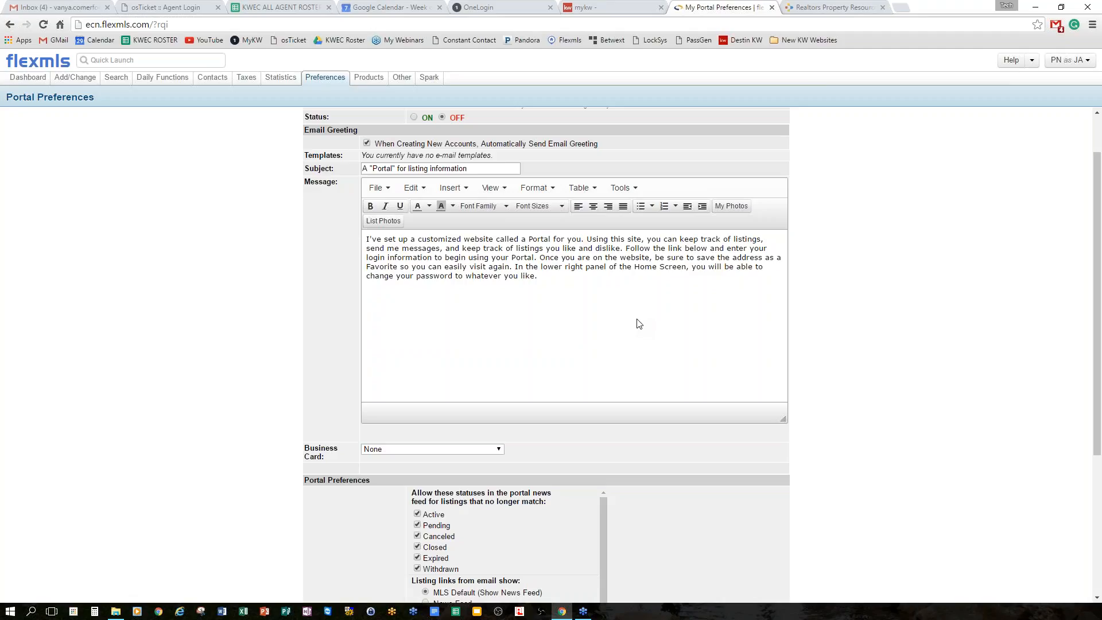
scroll(648, 320, down, 2)
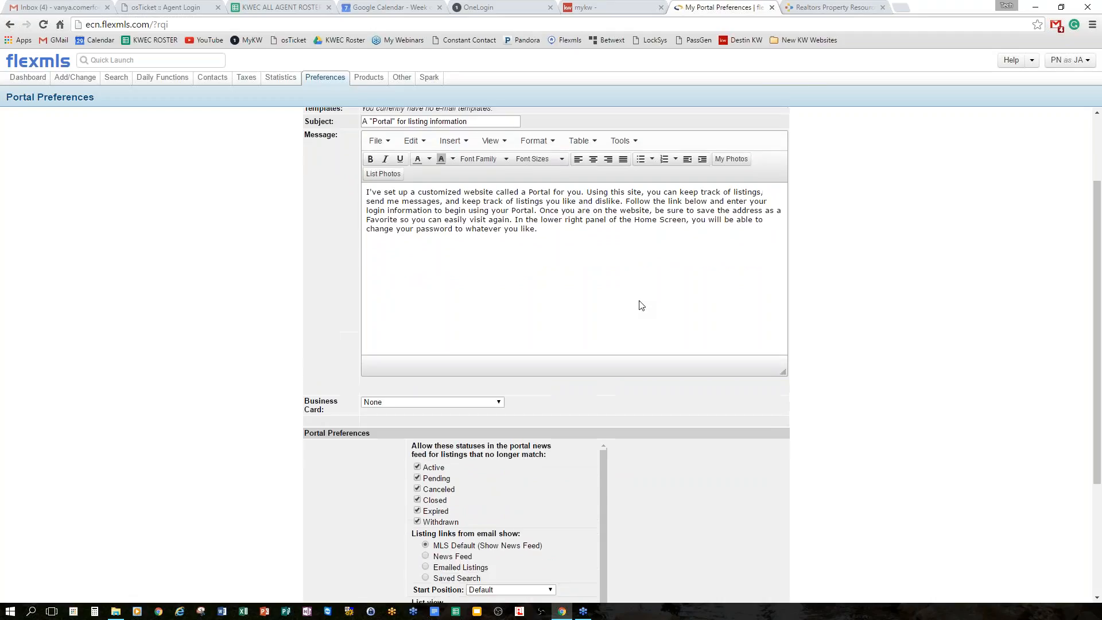
scroll(641, 305, up, 2)
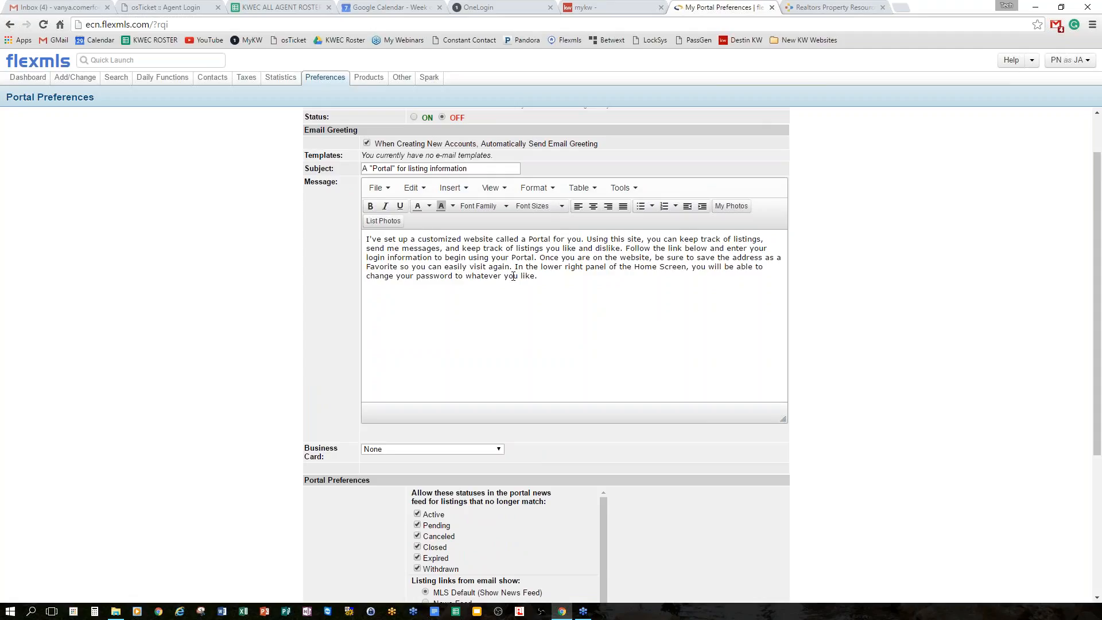
scroll(563, 232, down, 2)
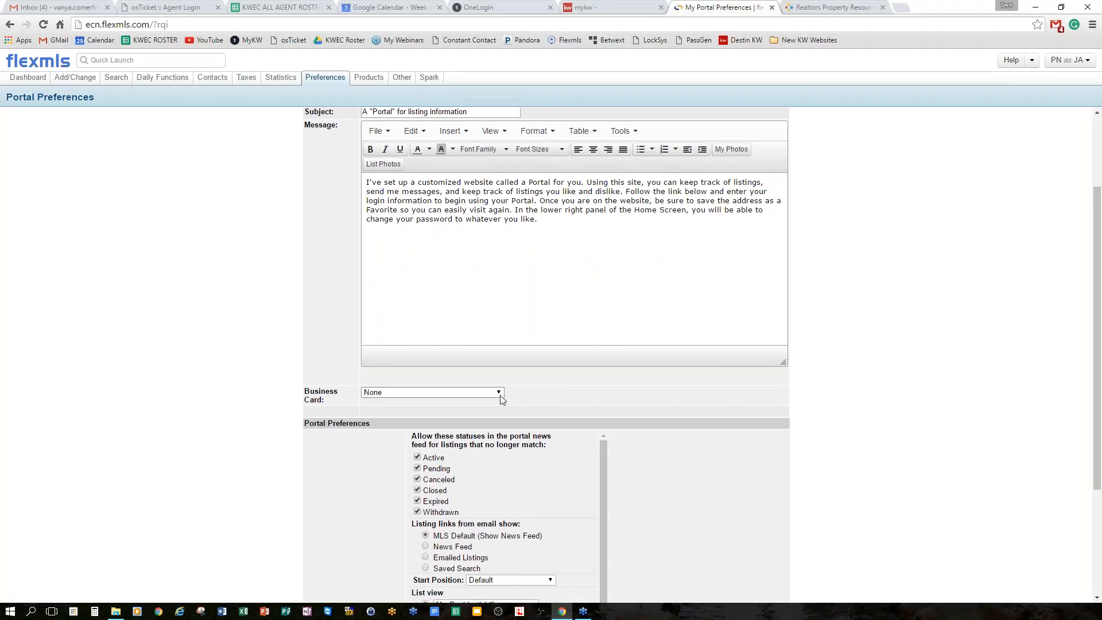
Compare Generic Card and Profile Card Vertical, then set the portal business card to Profile Card.
click(458, 393)
click(458, 411)
scroll(682, 346, down, 2)
scroll(682, 342, down, 5)
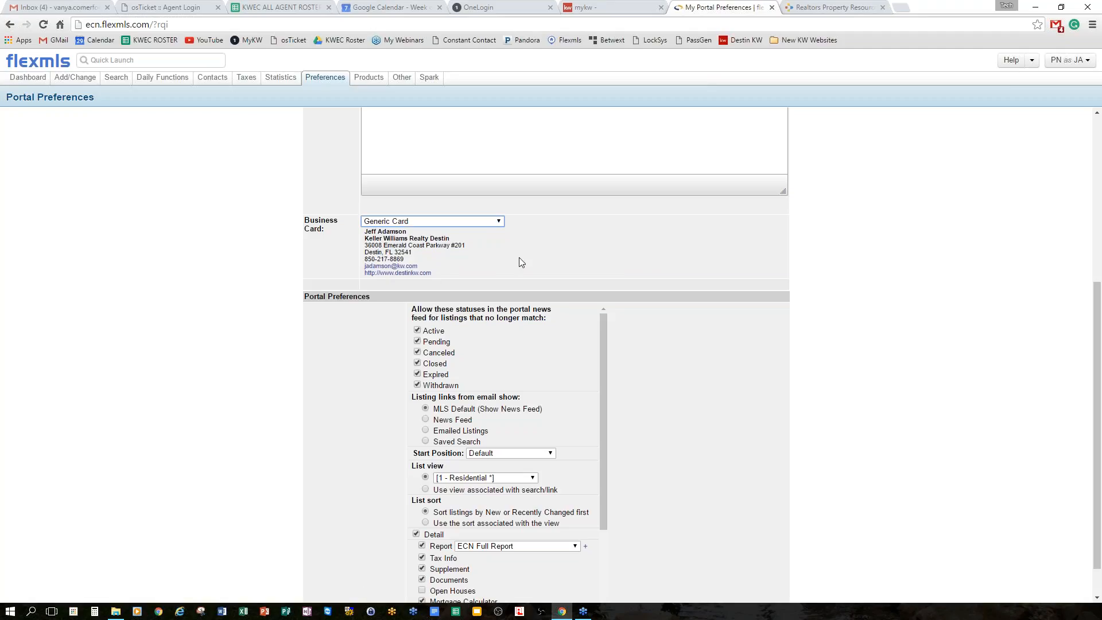
click(501, 222)
click(452, 250)
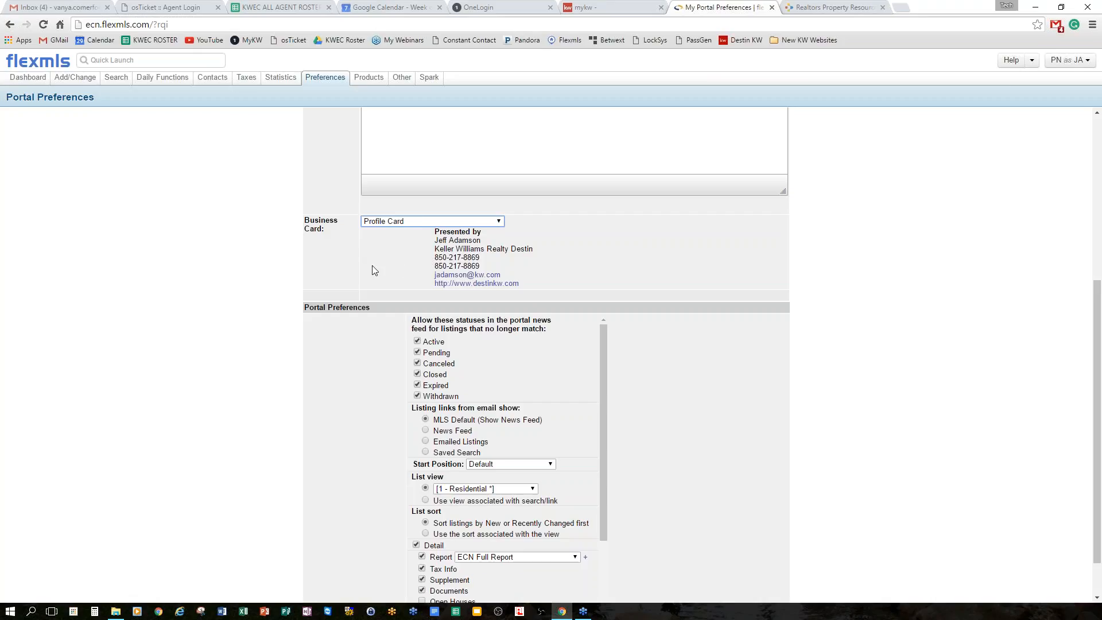
click(499, 222)
click(480, 258)
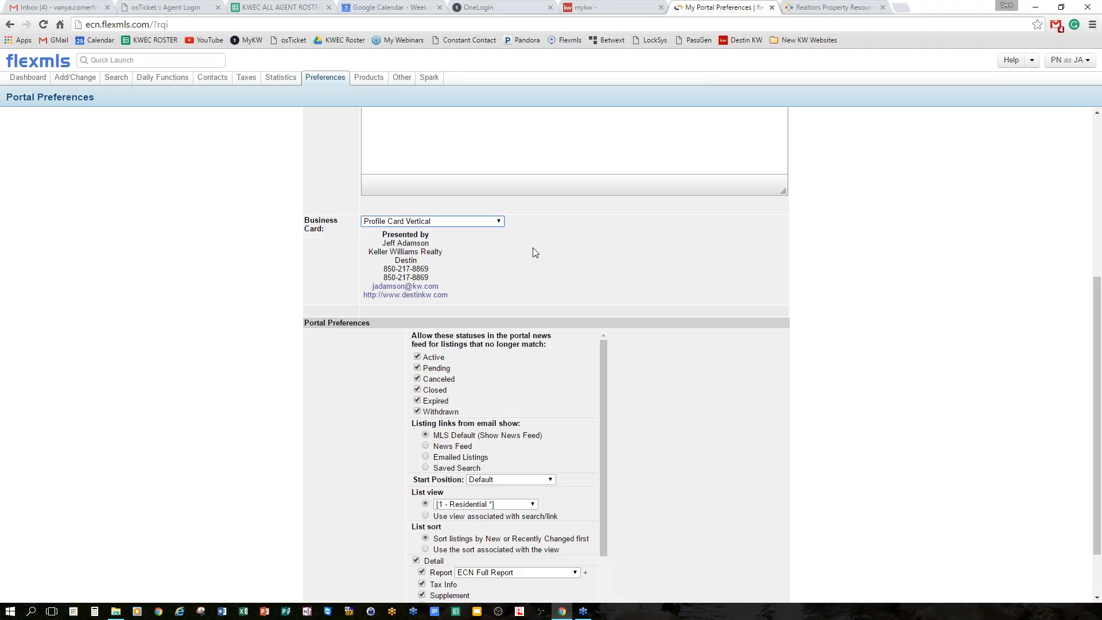
click(499, 222)
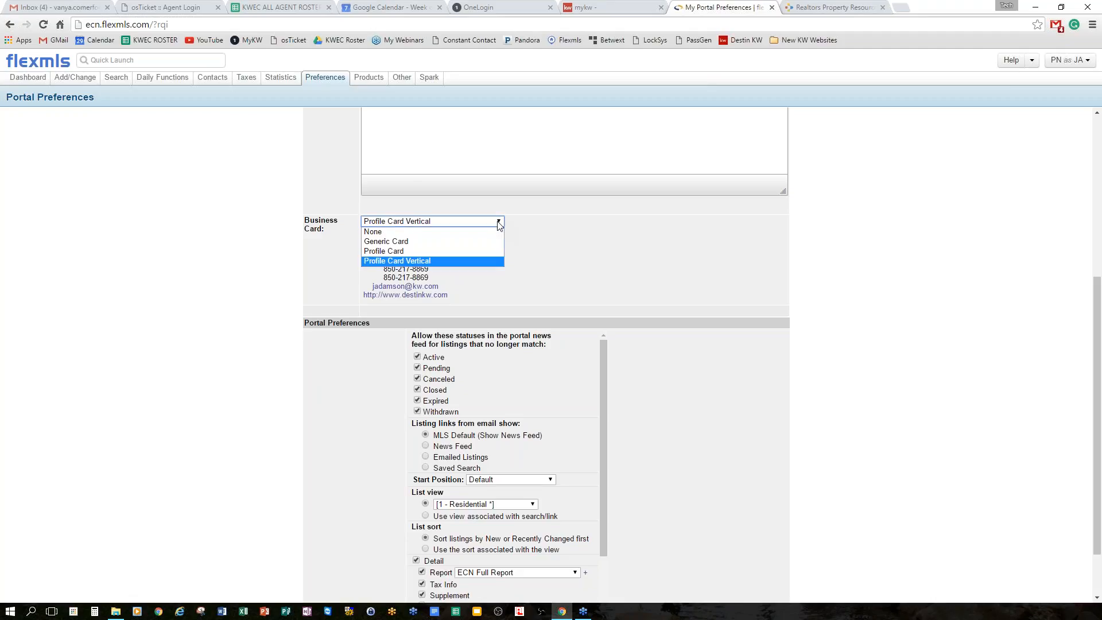
click(462, 251)
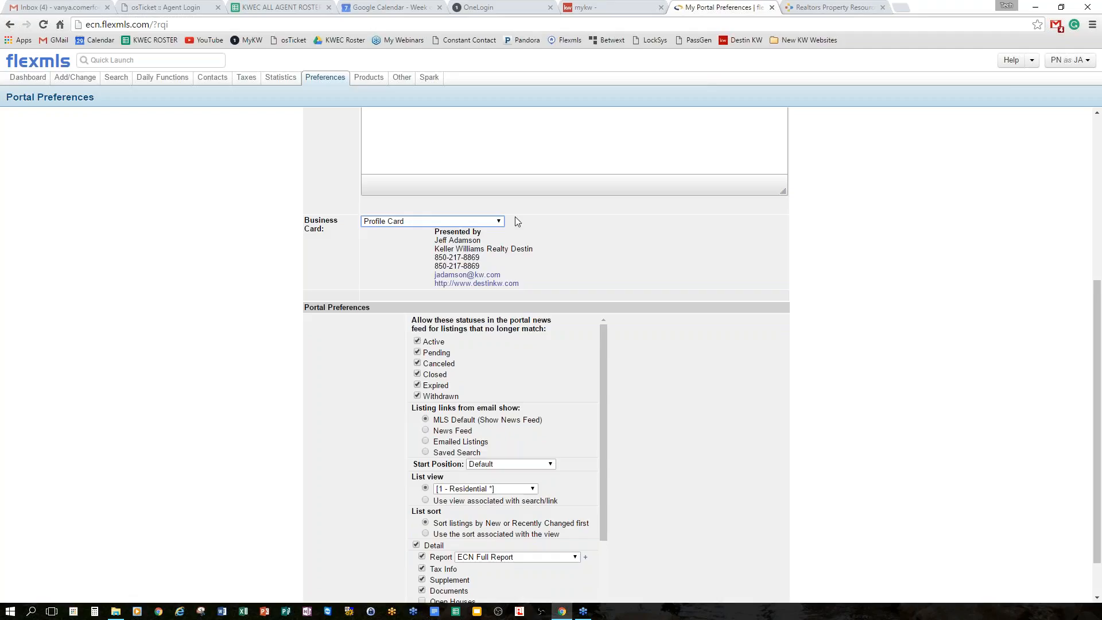
scroll(752, 297, down, 1)
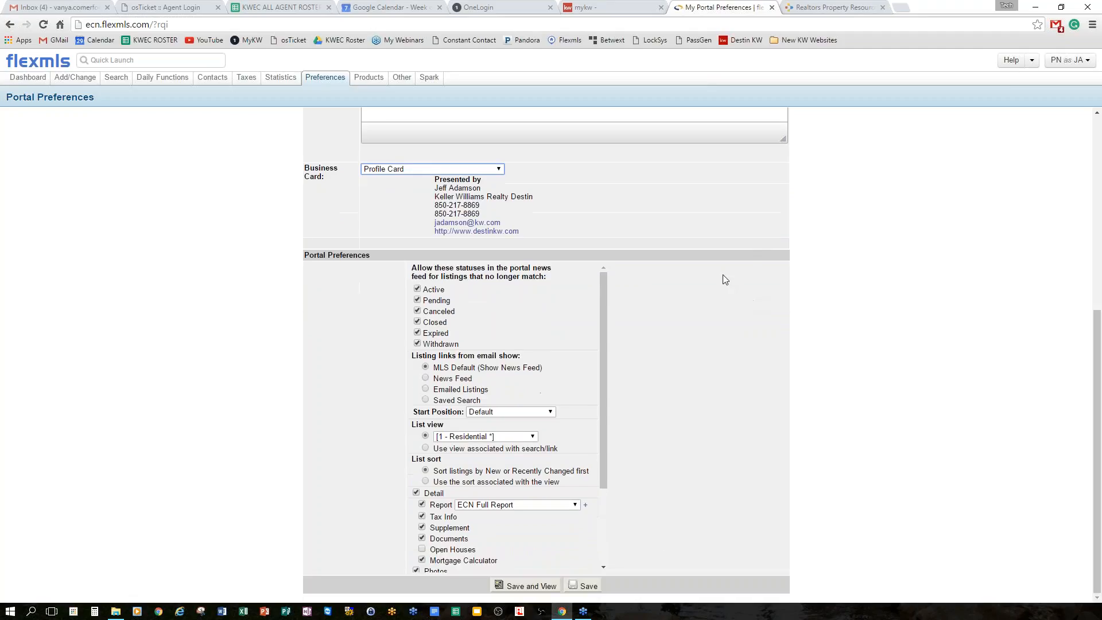
scroll(545, 391, down, 1)
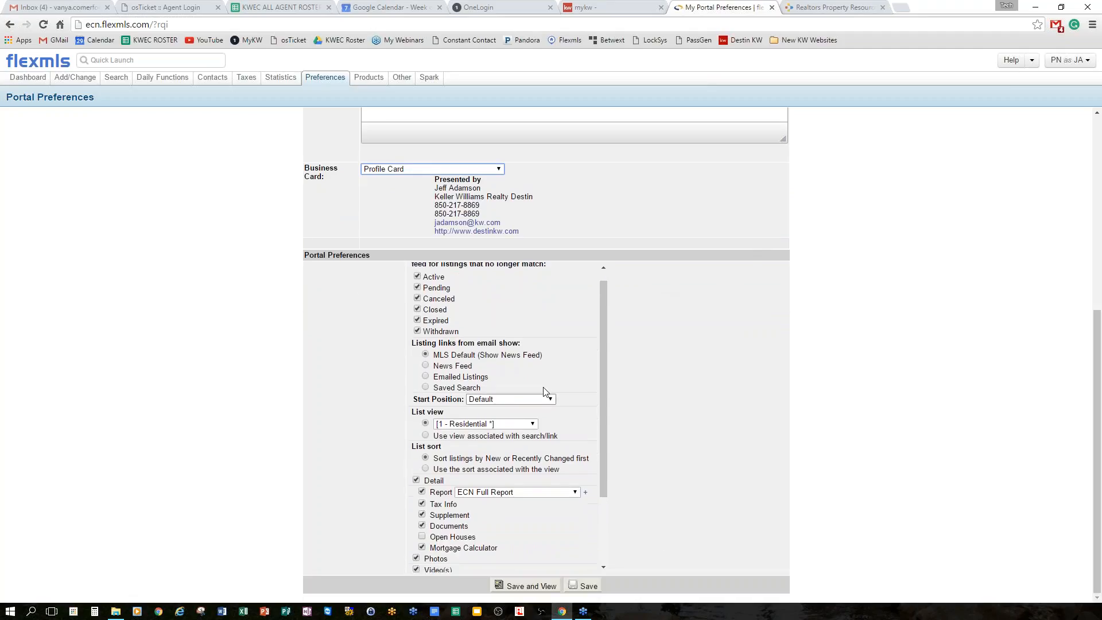
scroll(573, 380, up, 2)
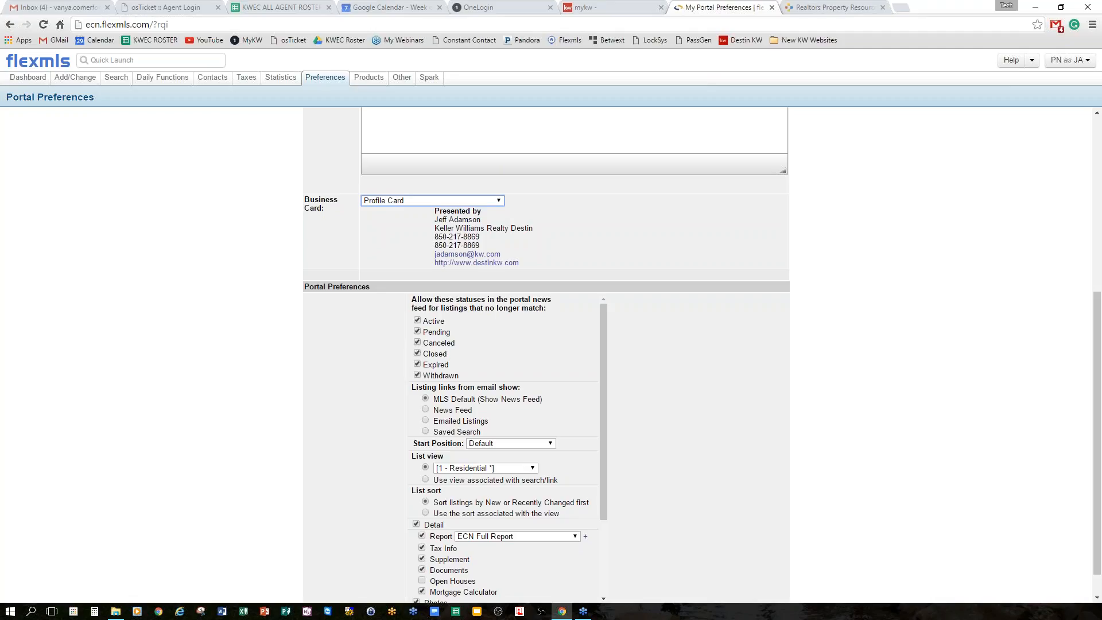
click(417, 343)
scroll(448, 344, down, 1)
scroll(448, 402, down, 2)
scroll(396, 368, up, 4)
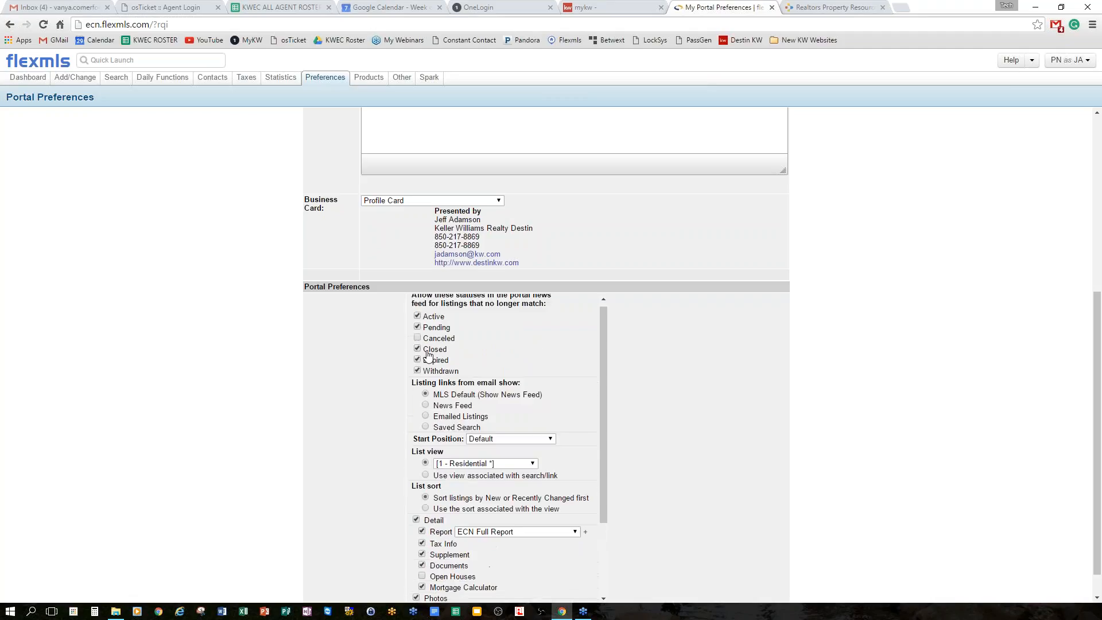
scroll(396, 367, up, 1)
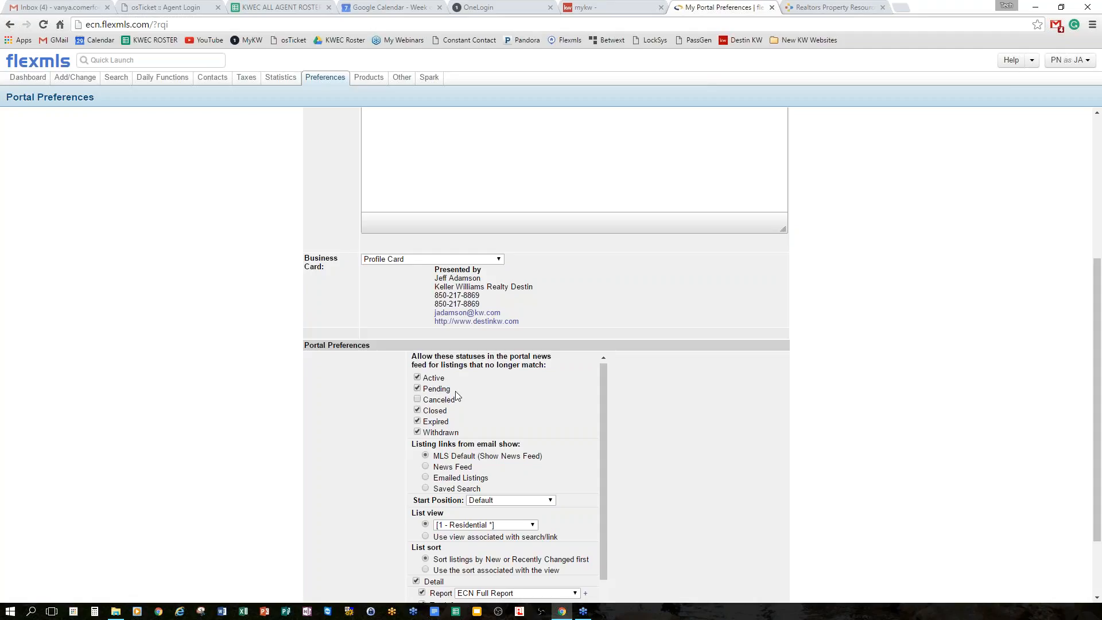
click(417, 410)
click(417, 420)
click(417, 431)
scroll(325, 427, down, 1)
scroll(319, 416, down, 1)
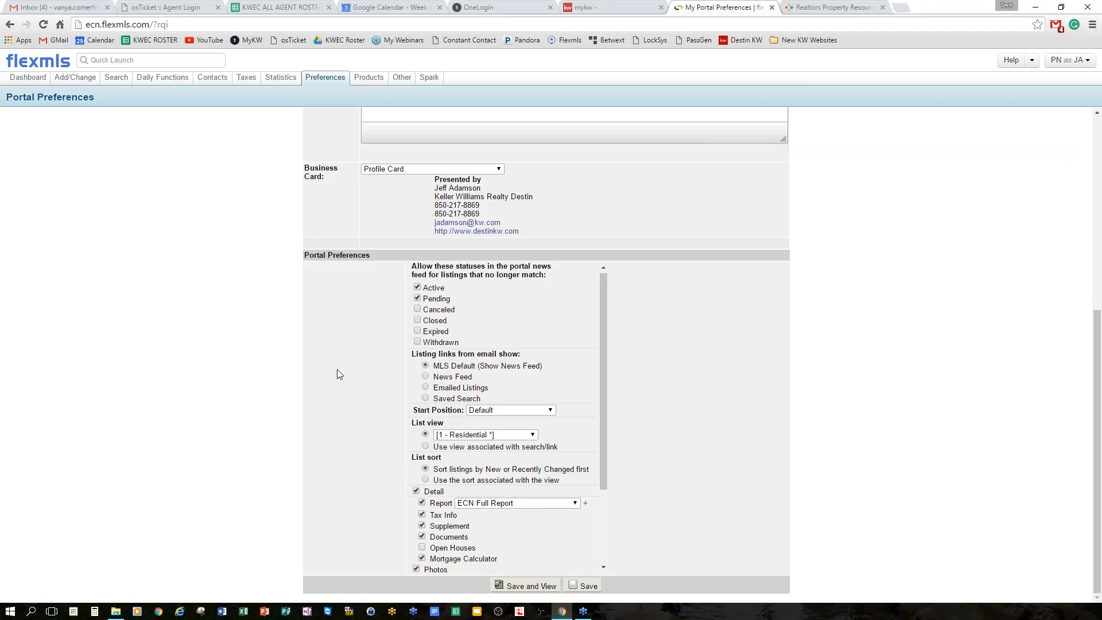
scroll(488, 364, down, 2)
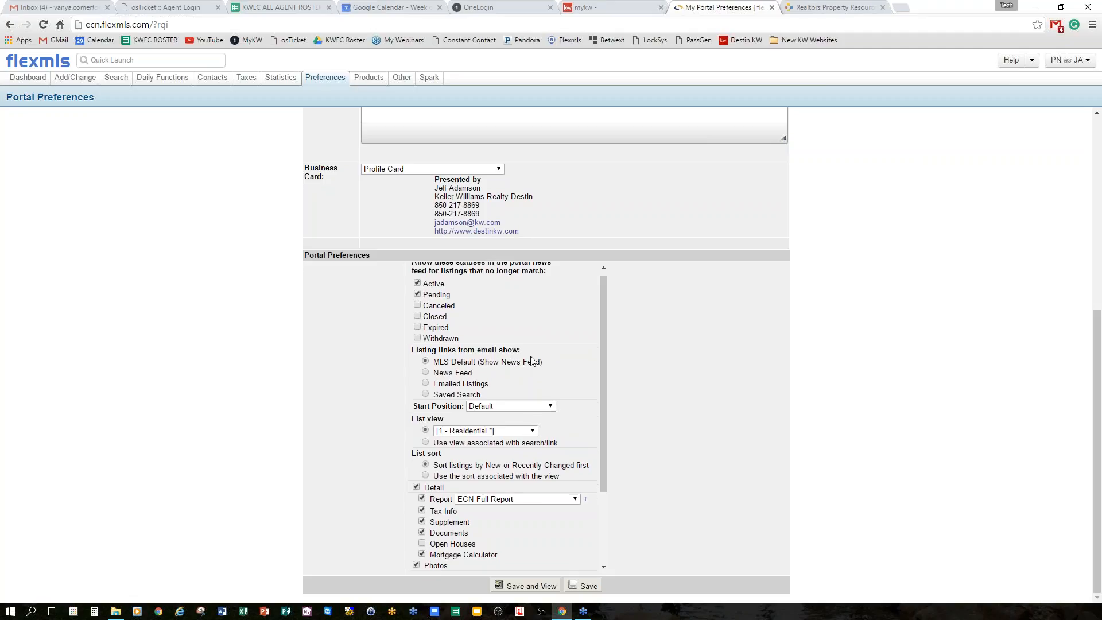
scroll(488, 401, down, 2)
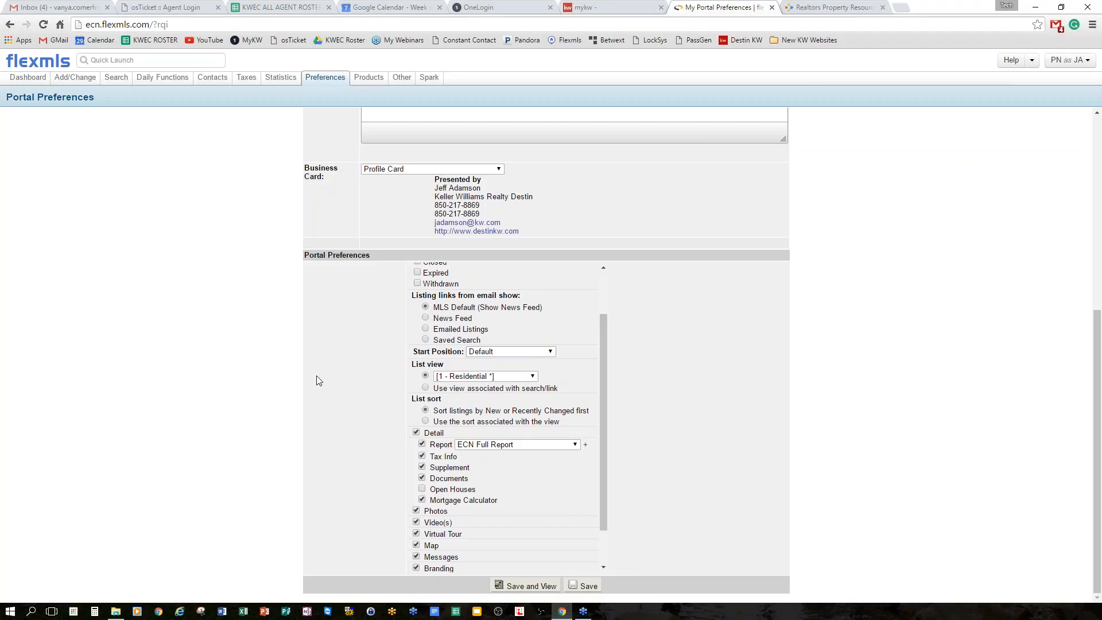
scroll(446, 351, down, 1)
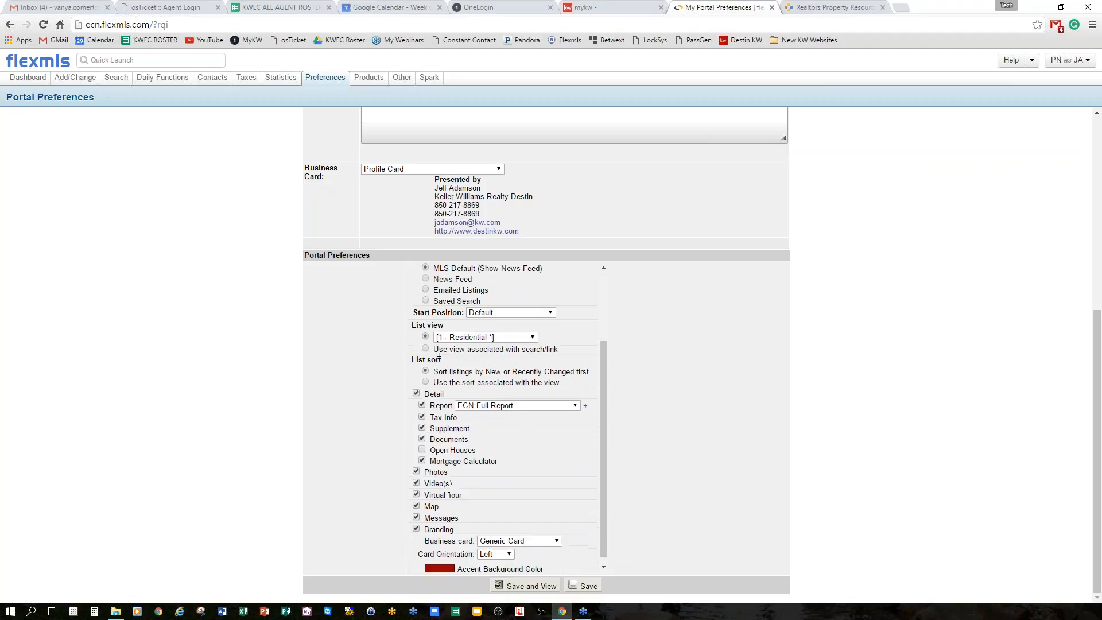
Change the portal start position from Default to Details and choose Save and View.
click(528, 308)
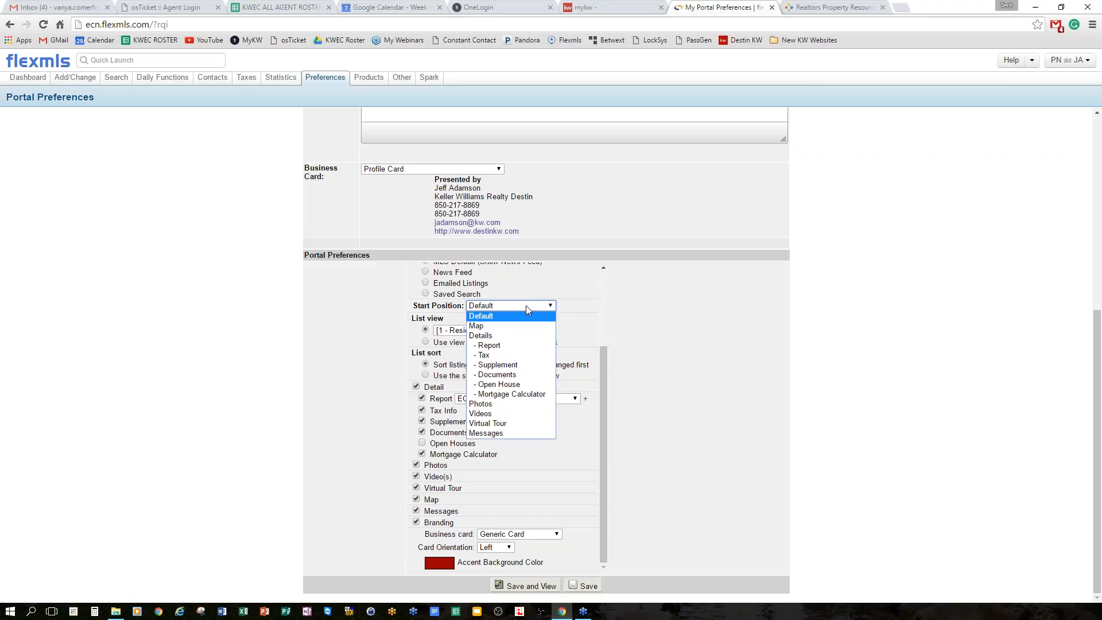
click(502, 337)
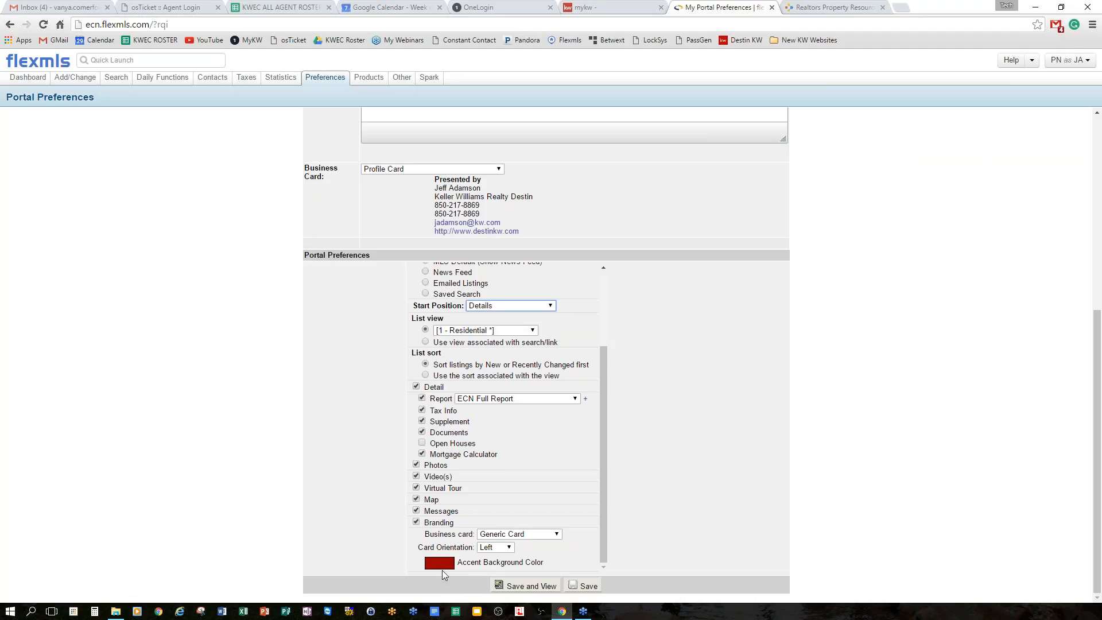
click(525, 586)
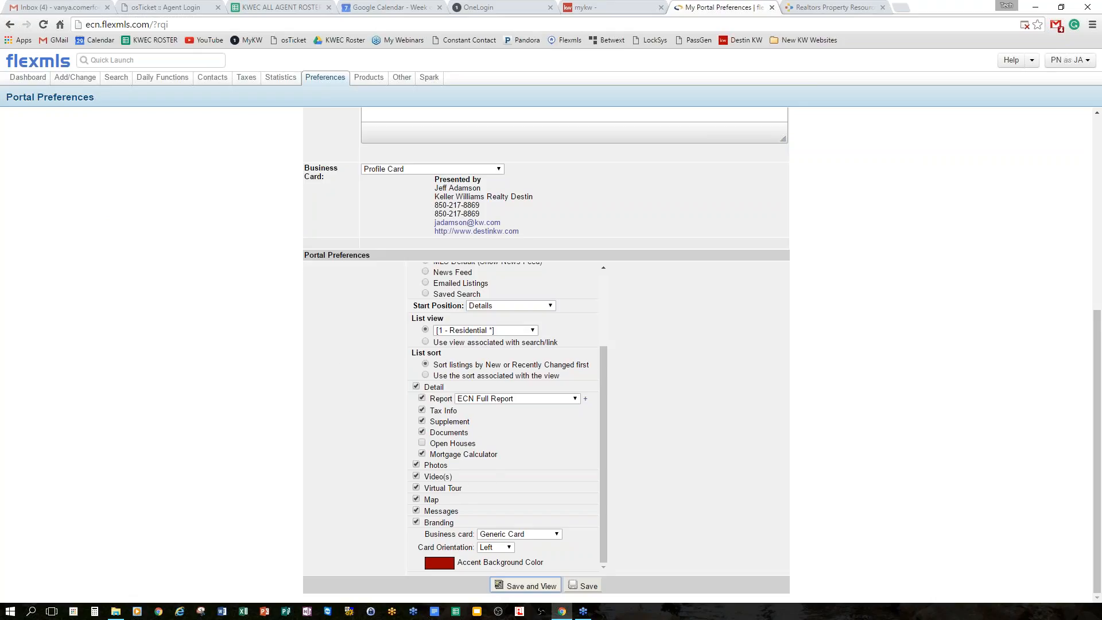
Save the portal preferences and return to the Dashboard via the flexmls logo.
click(536, 586)
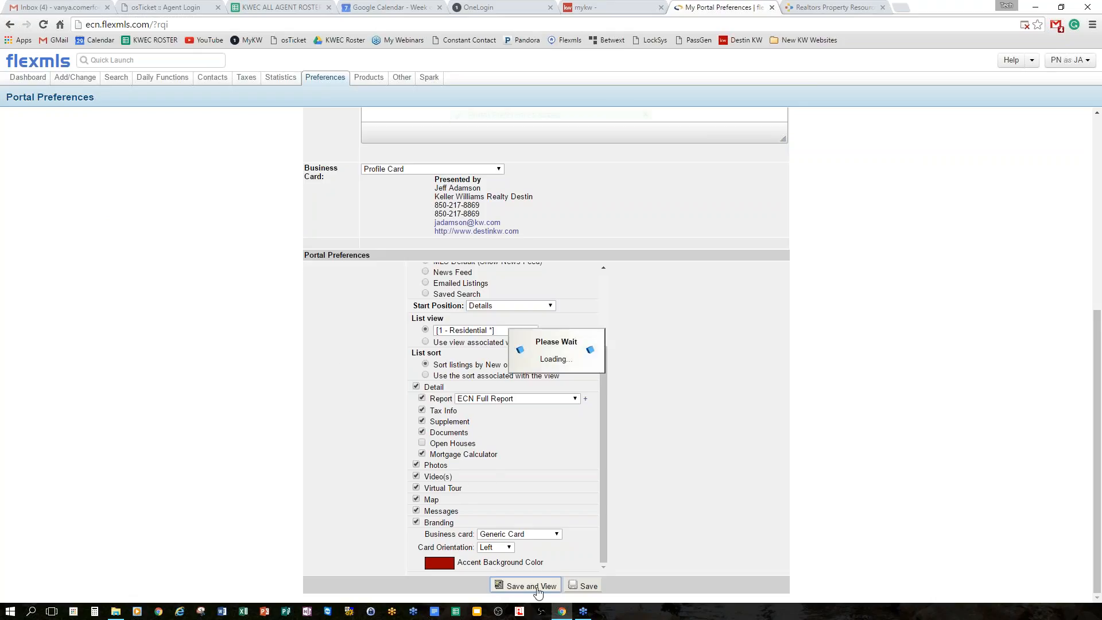
click(593, 584)
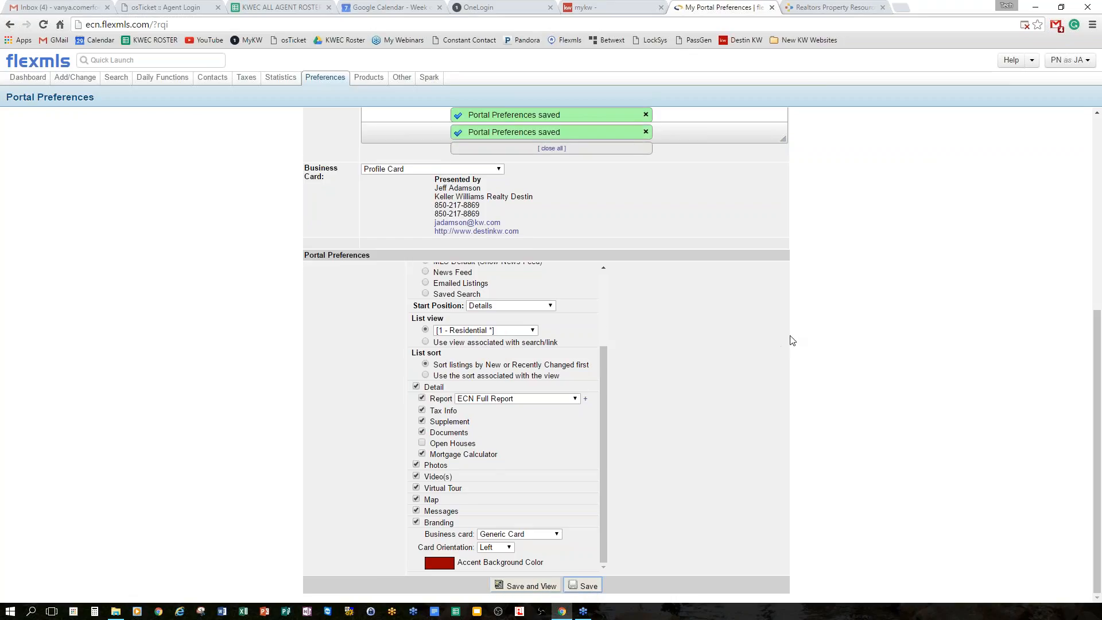
scroll(782, 329, up, 5)
scroll(784, 333, up, 1)
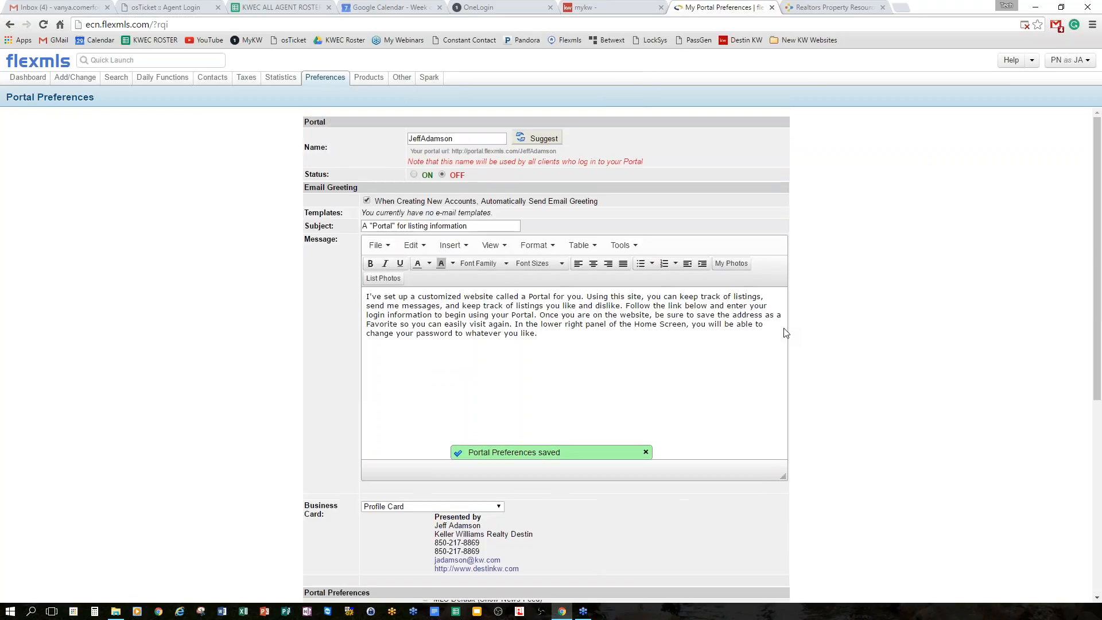
click(325, 79)
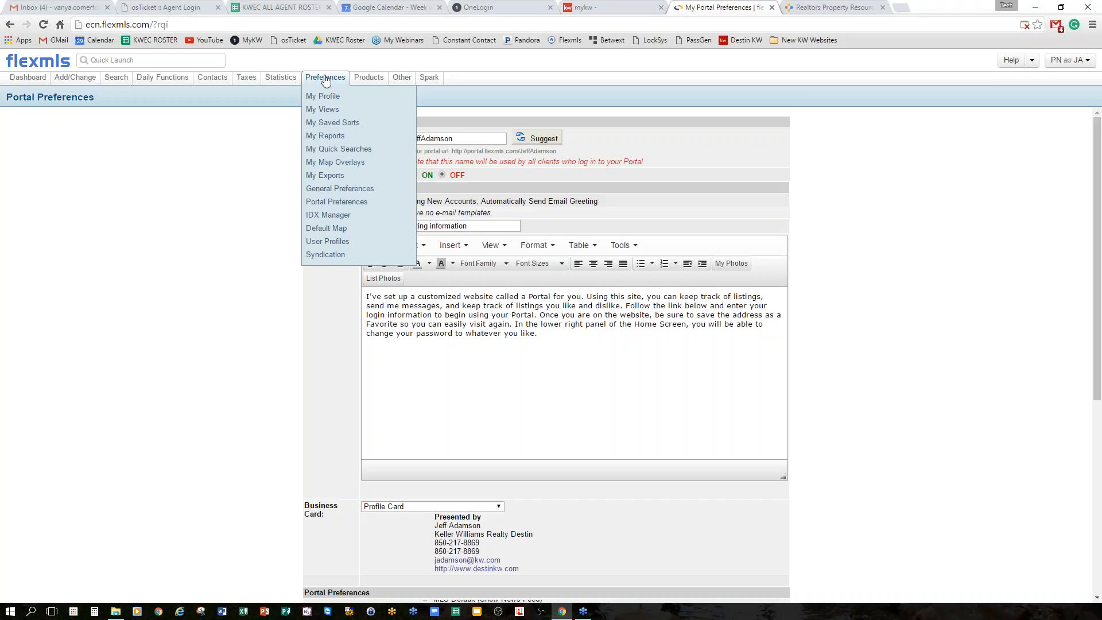
click(29, 63)
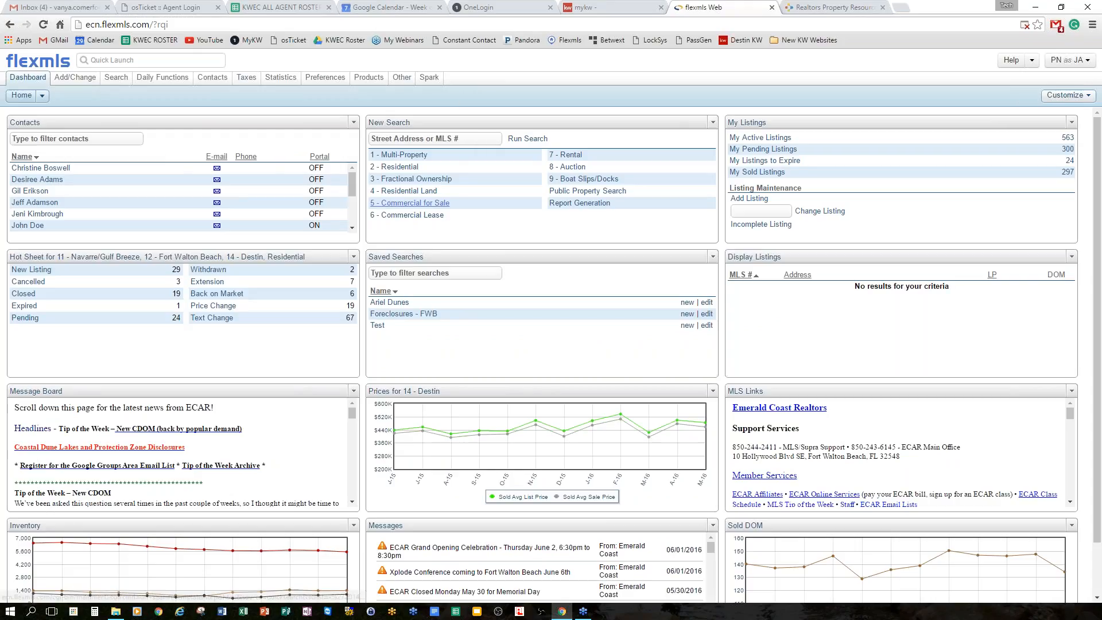
Start a new 2 - Residential search from the Search tab.
click(116, 79)
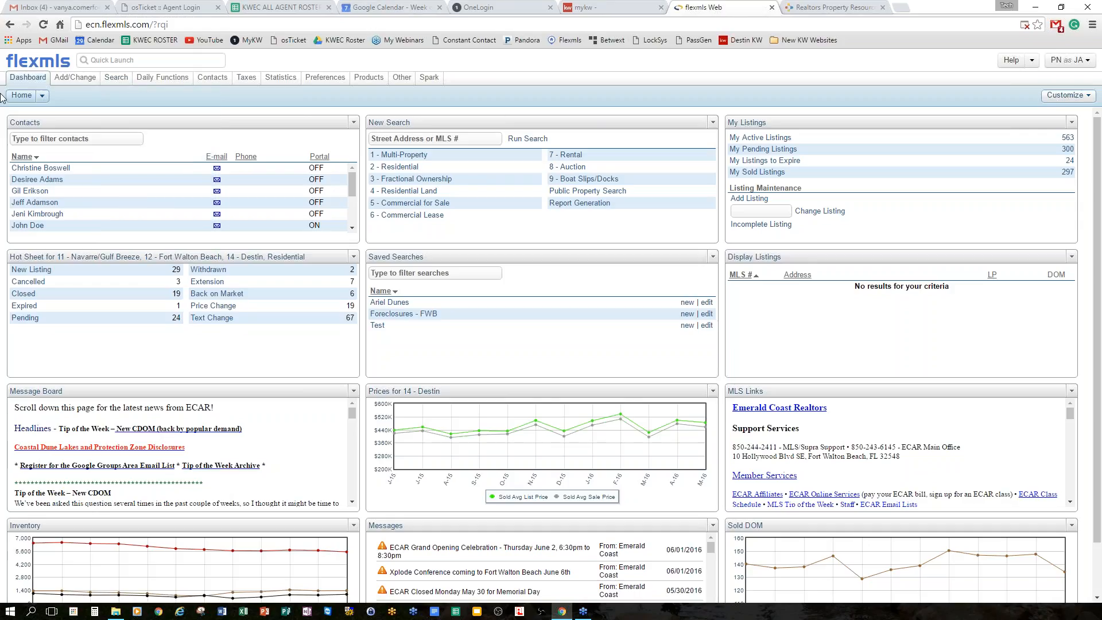
click(414, 167)
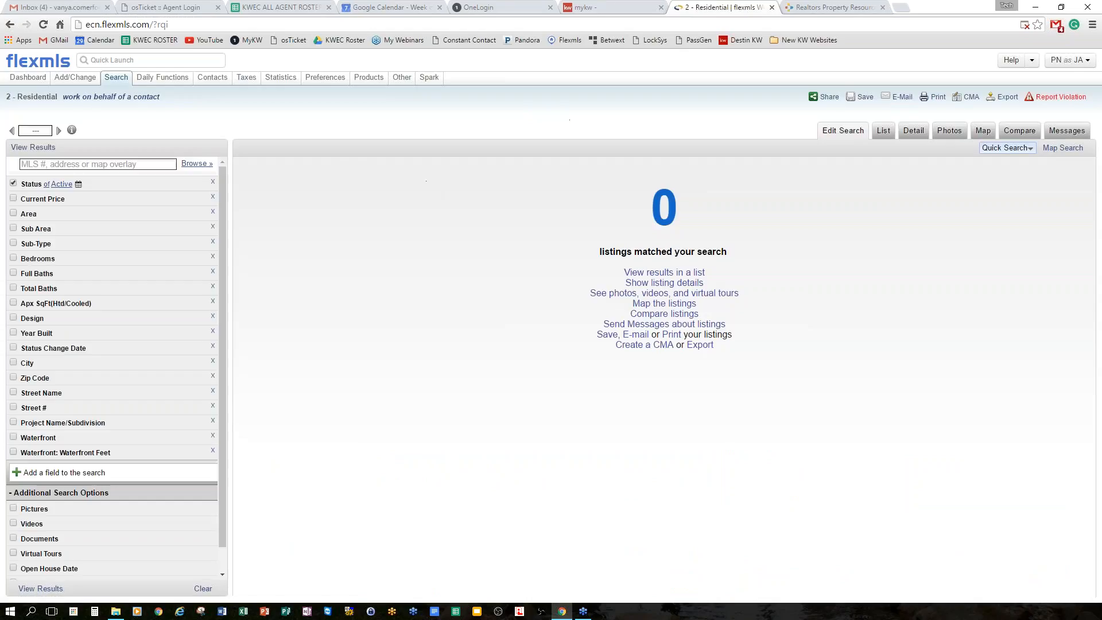
Set Current Price 250,000–500,000, Area 11 - Navarre/Gulf Breeze and Sub Area 1101 - Navarre Beach.
click(70, 216)
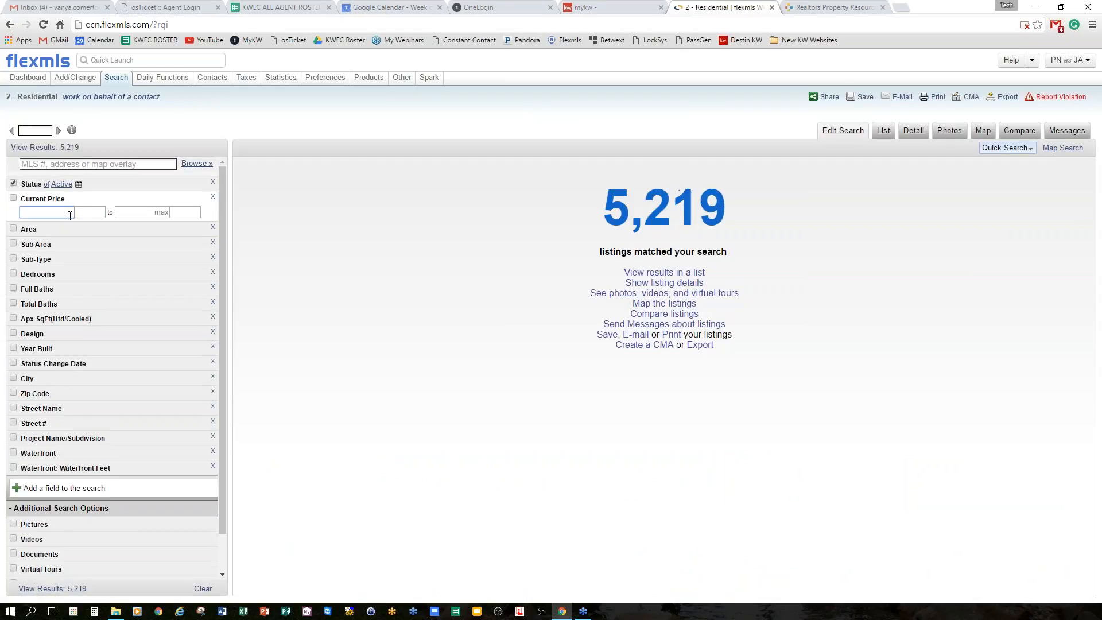
text(250000)
key(Tab)
text(500)
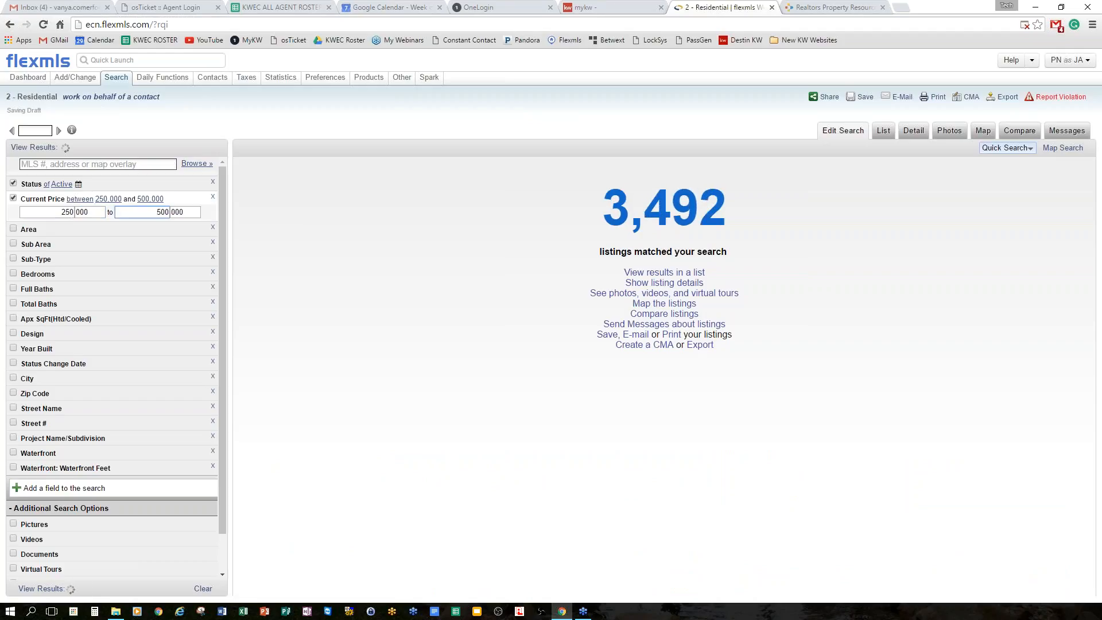
click(40, 226)
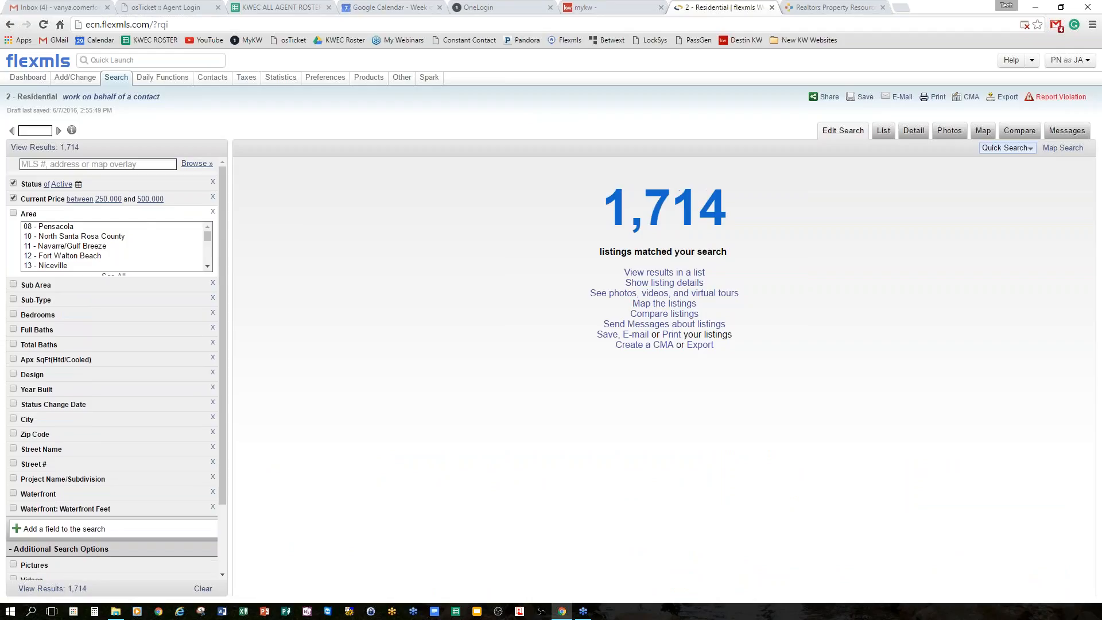
click(78, 246)
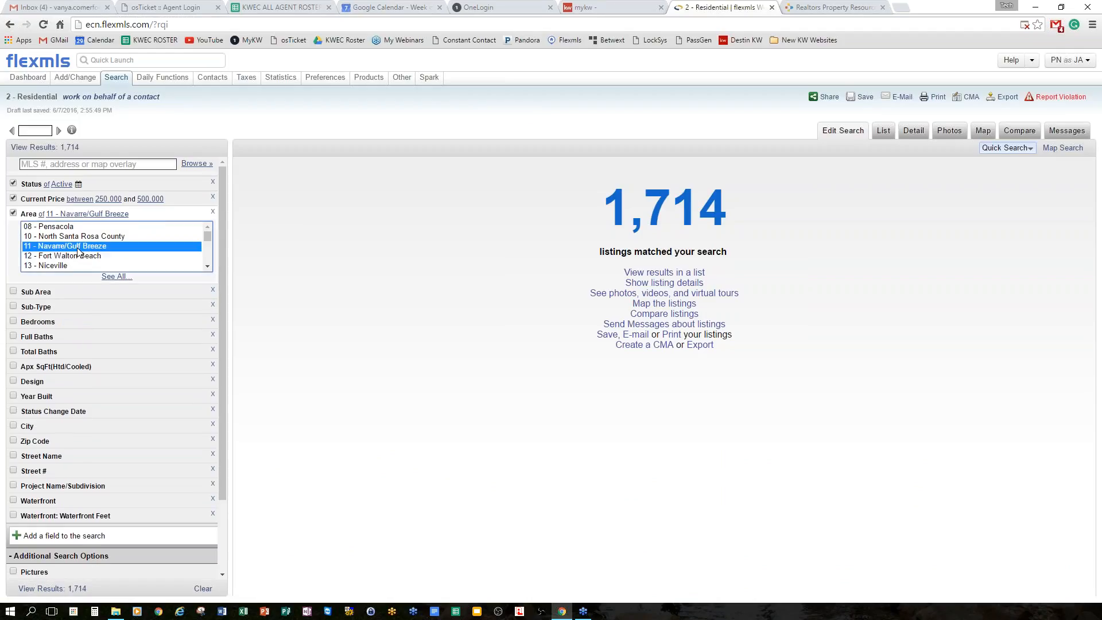
click(29, 213)
click(36, 229)
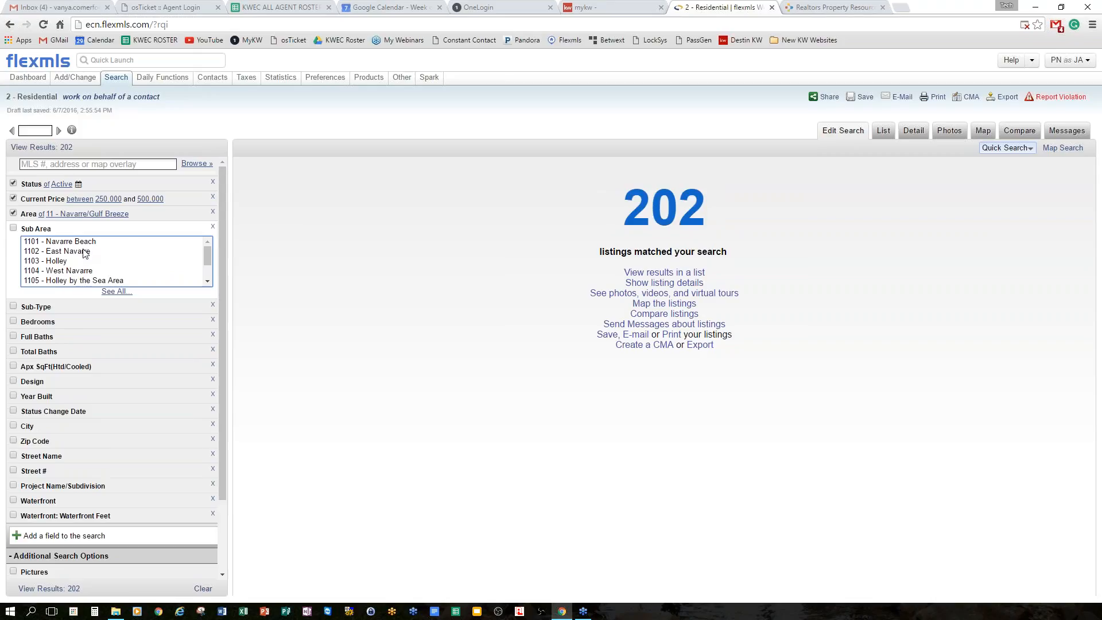
click(83, 241)
click(29, 230)
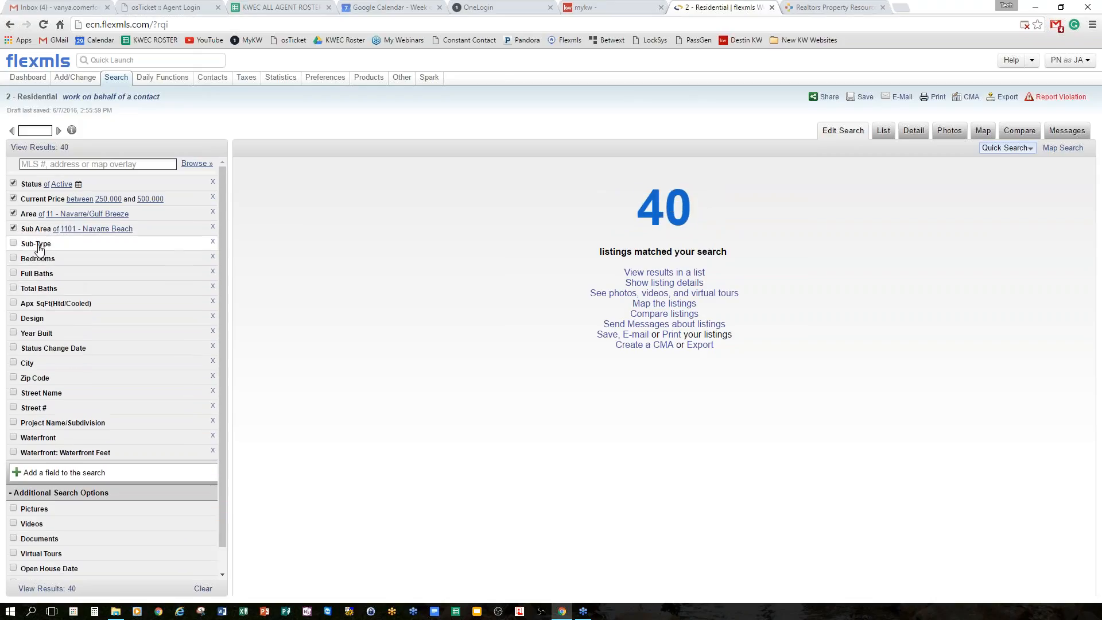
Set the Sub-Type to Condominium and require a minimum of 3 bedrooms.
click(38, 244)
click(45, 276)
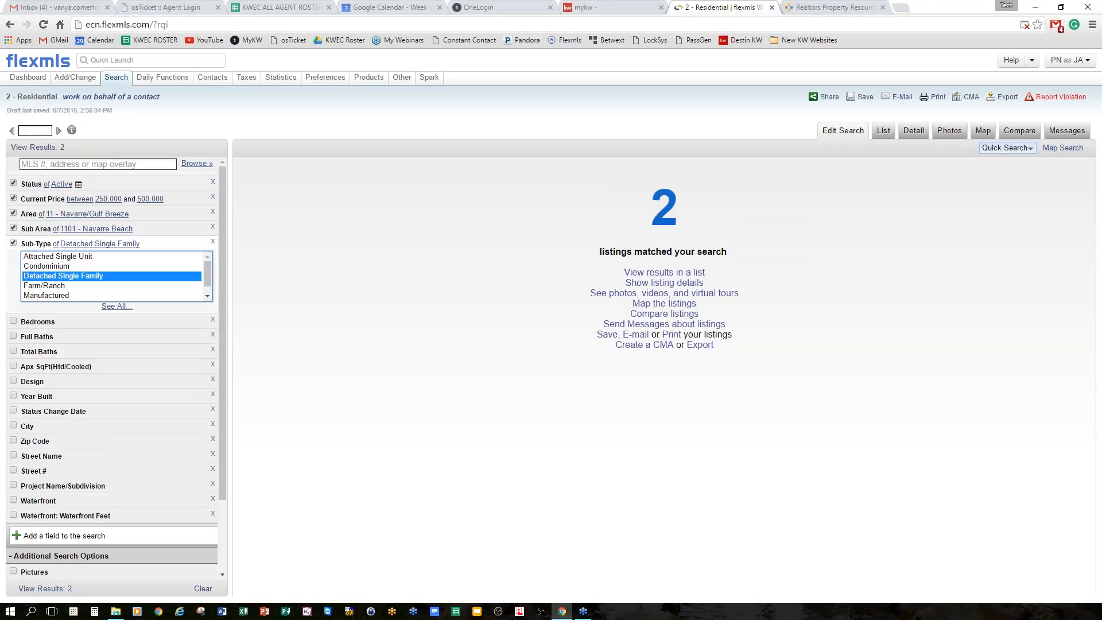
click(46, 266)
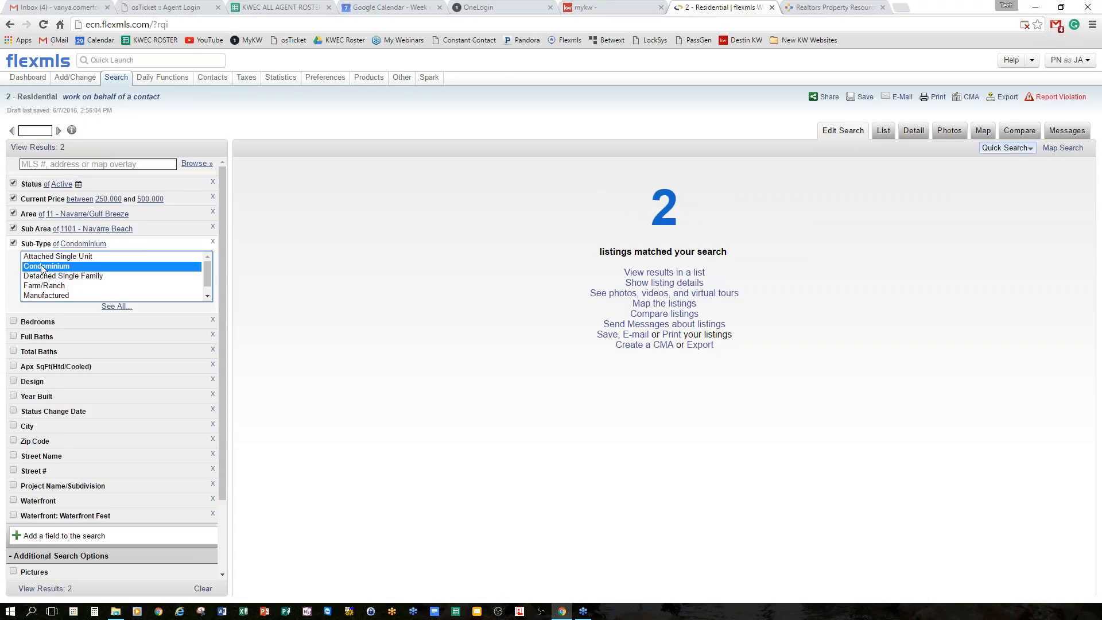
click(30, 245)
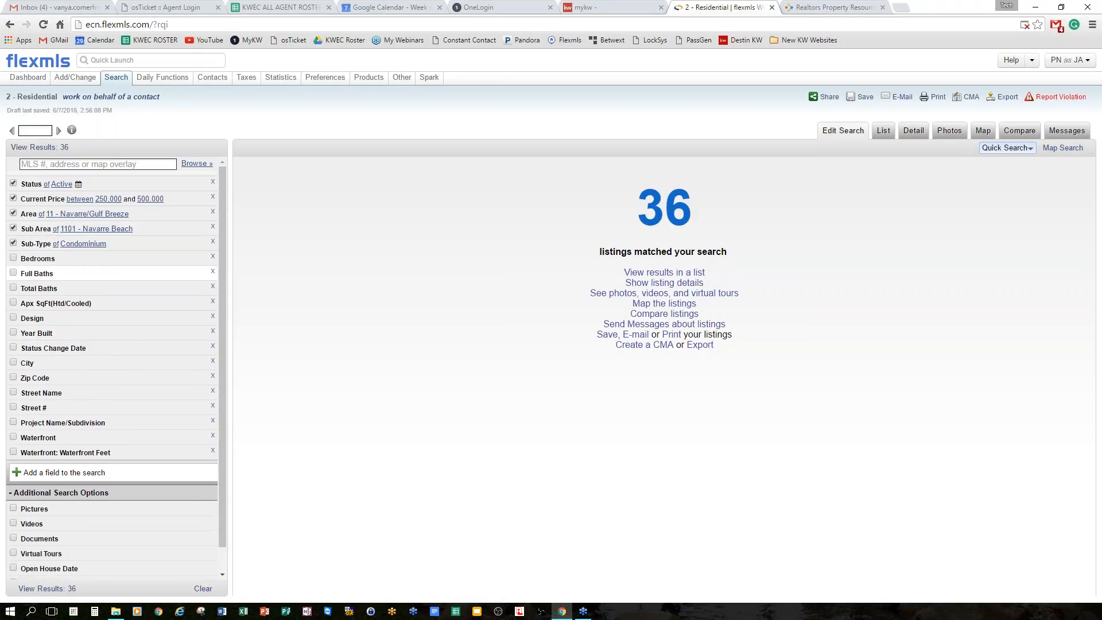
click(51, 260)
text(3)
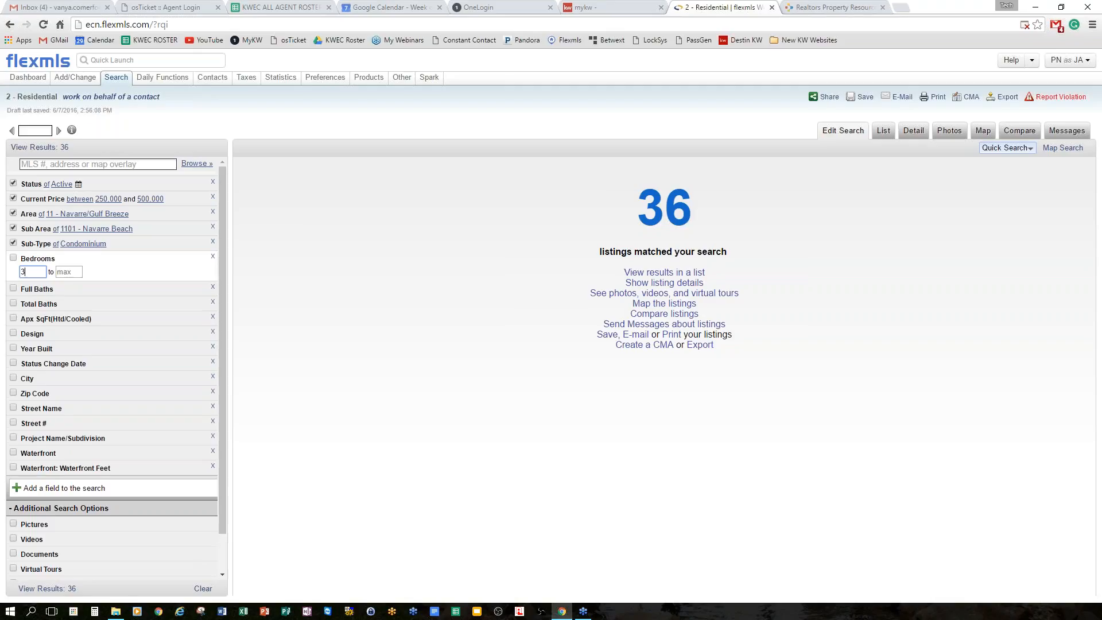
click(40, 261)
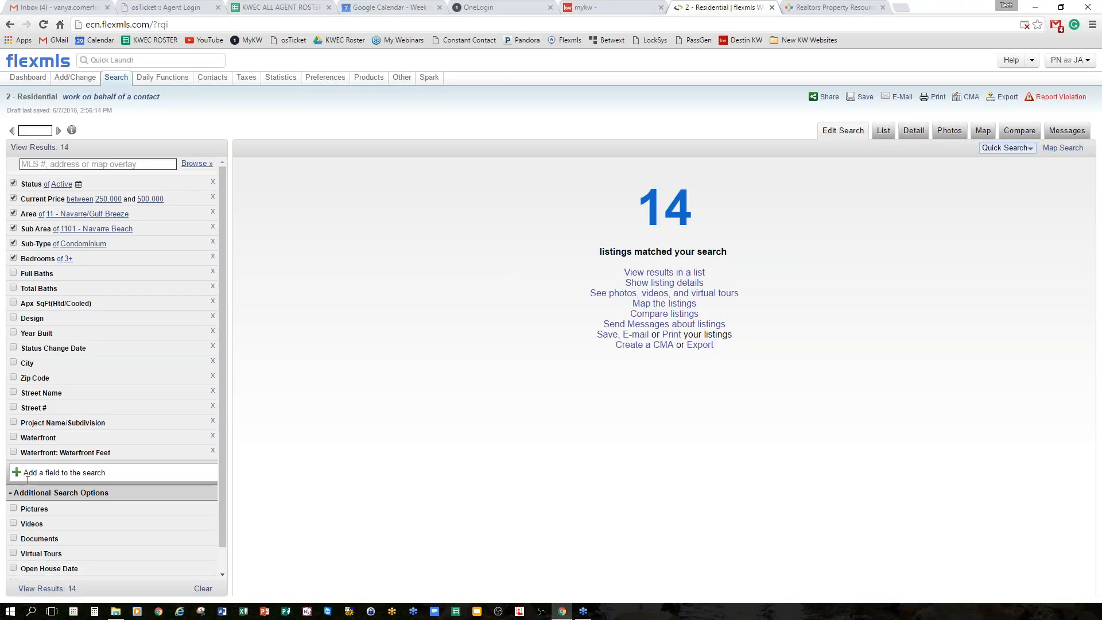
Add the Acreage field to the search criteria.
click(107, 472)
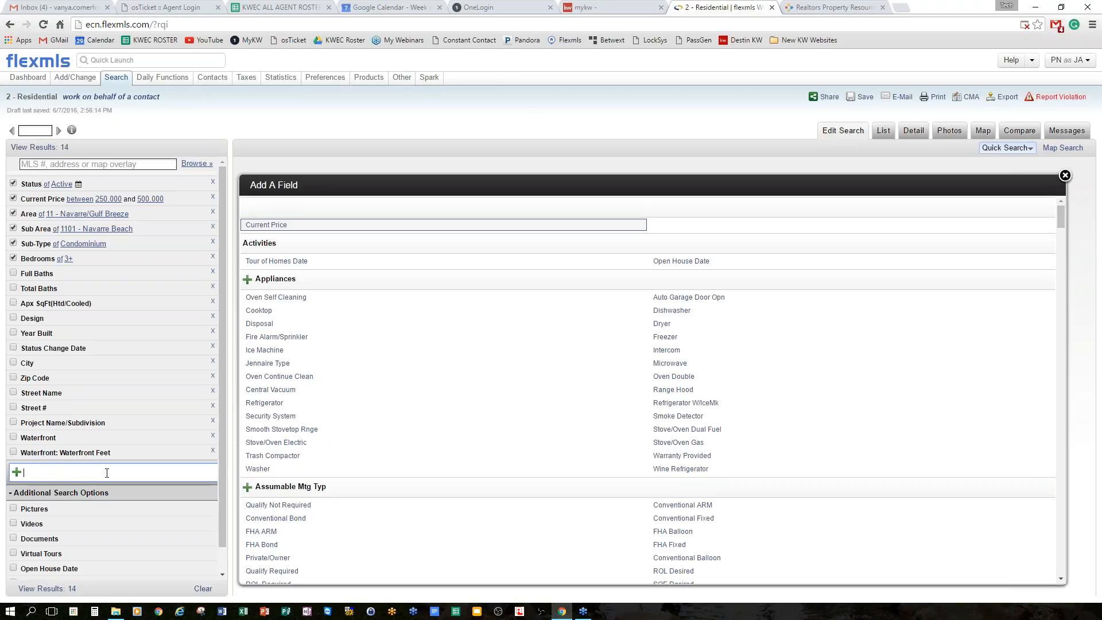
text(ac)
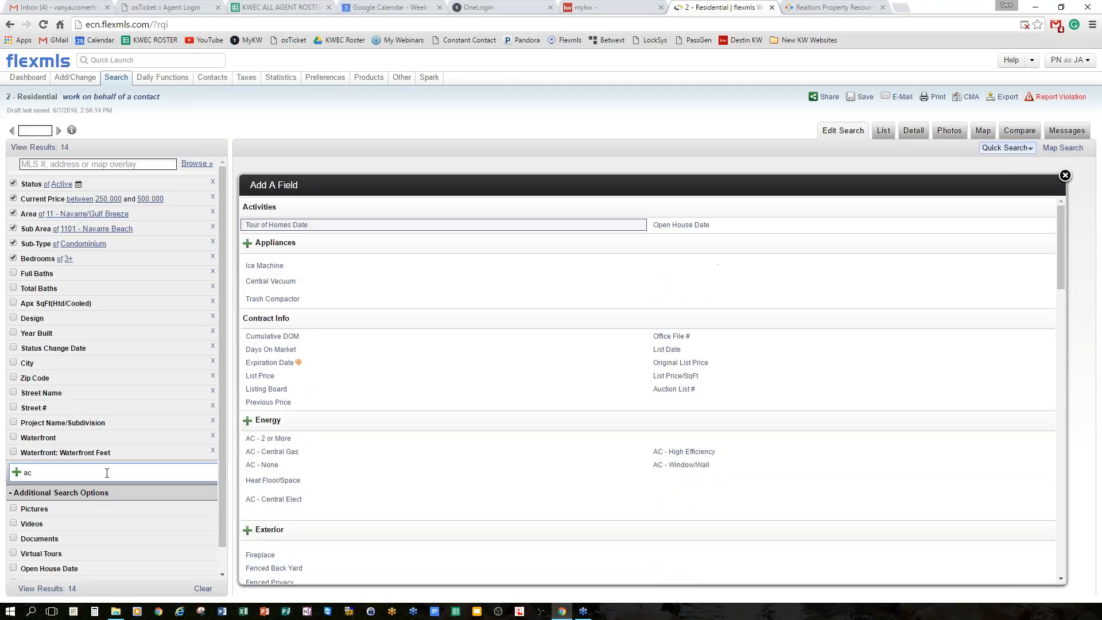
text(r)
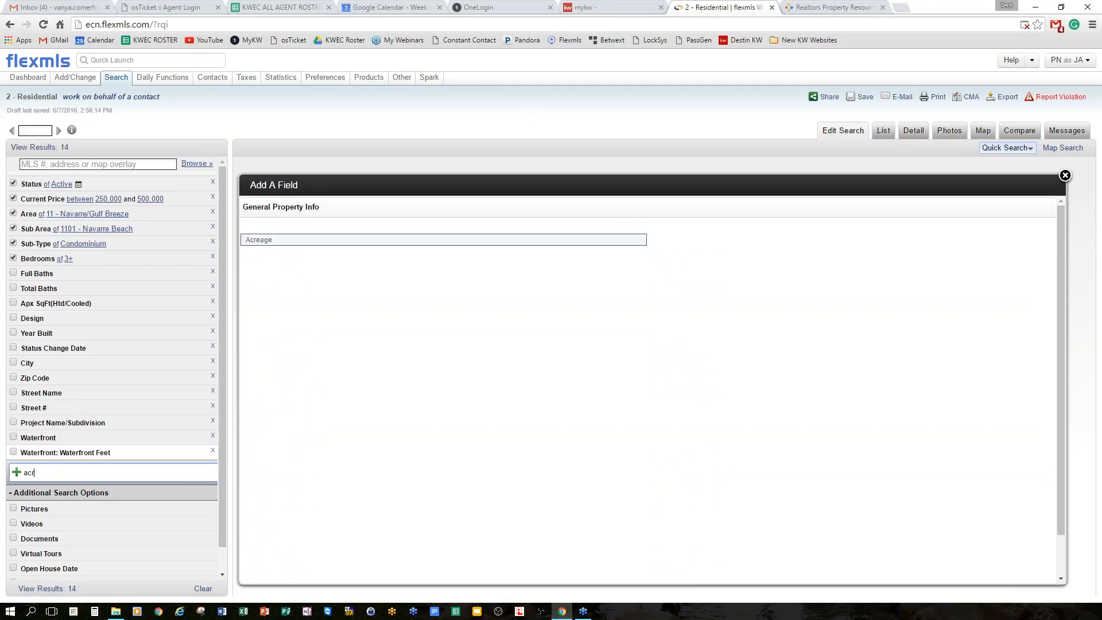
click(267, 245)
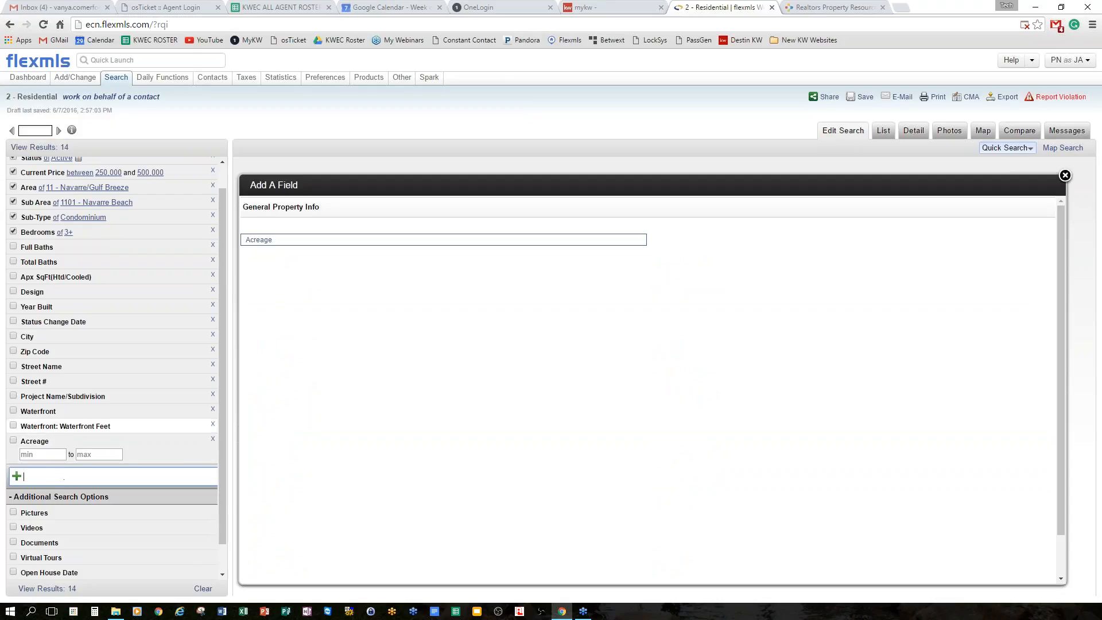
Collapse the Waterfront options and add the Waterview field to the search.
click(48, 413)
click(47, 414)
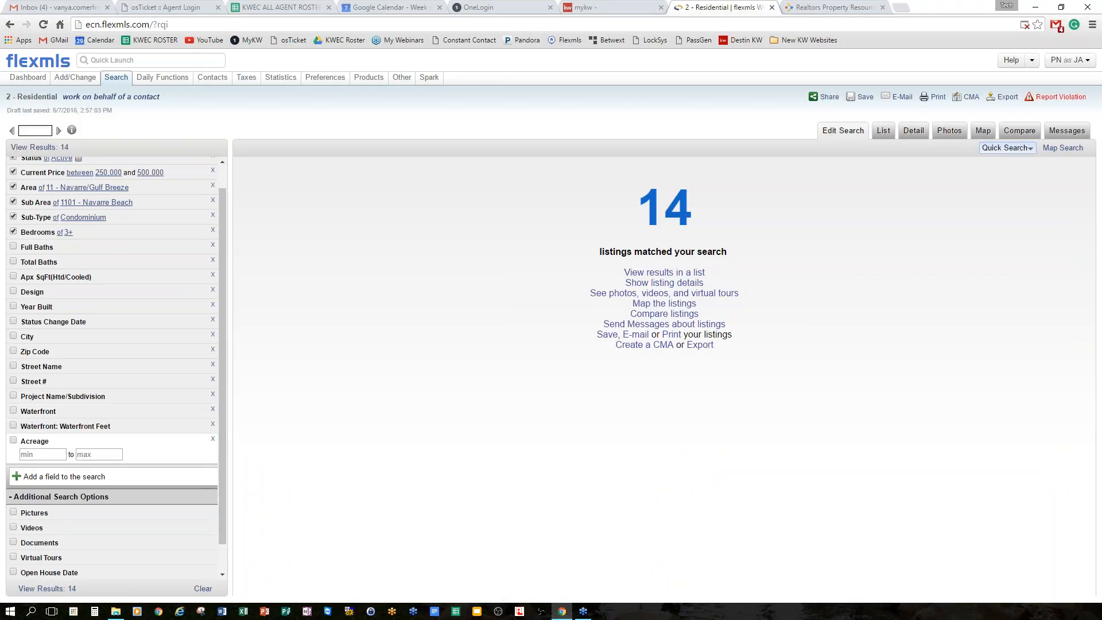
click(130, 475)
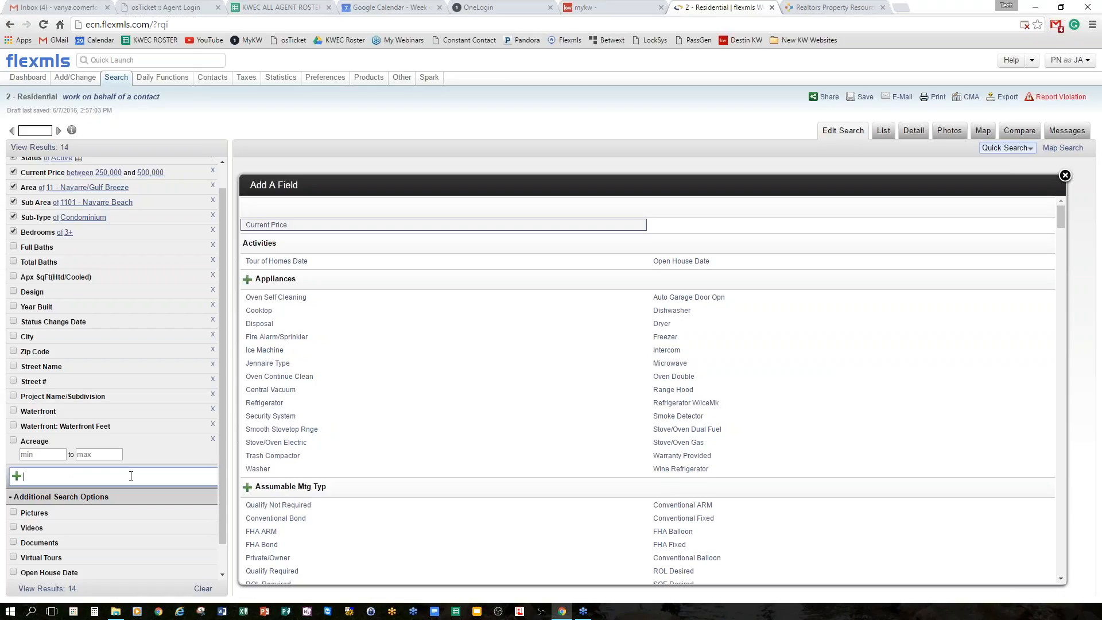
text(wa)
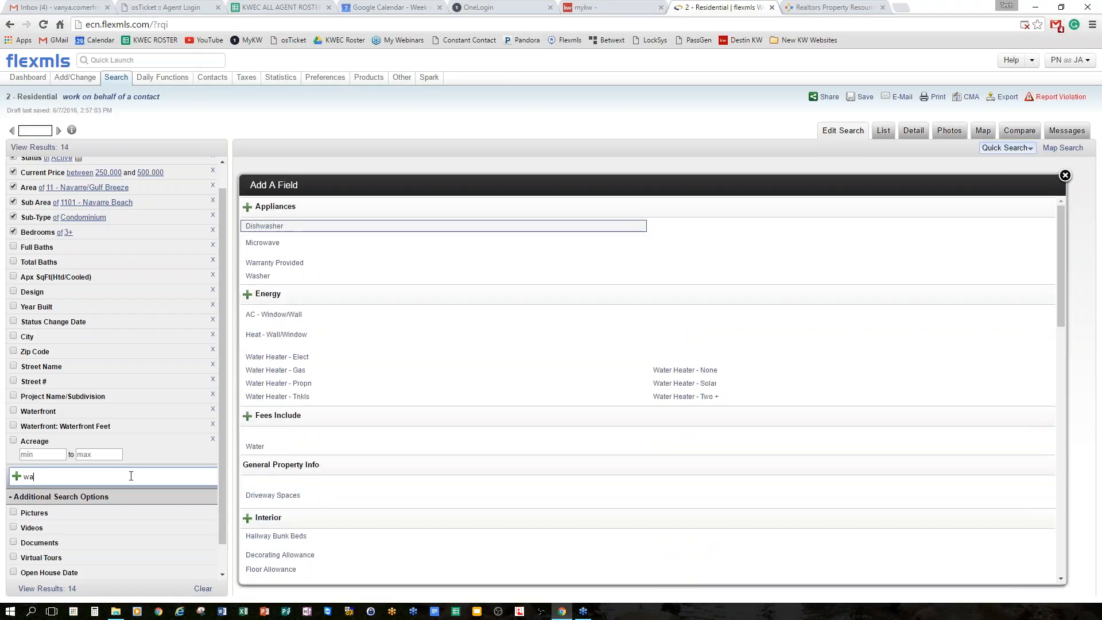
text(ter)
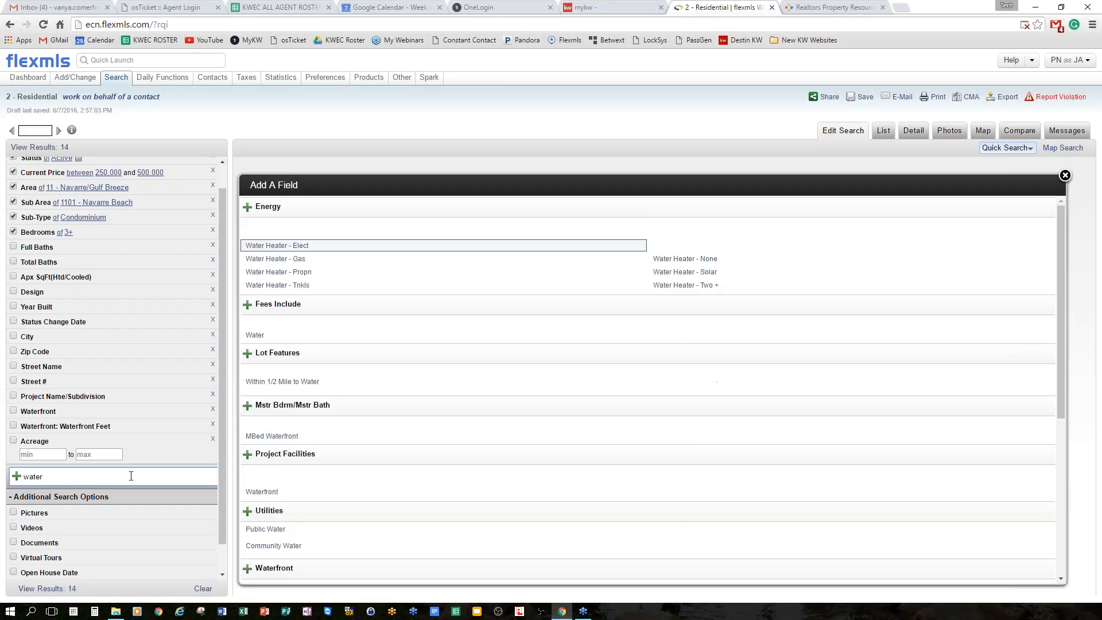
text(v)
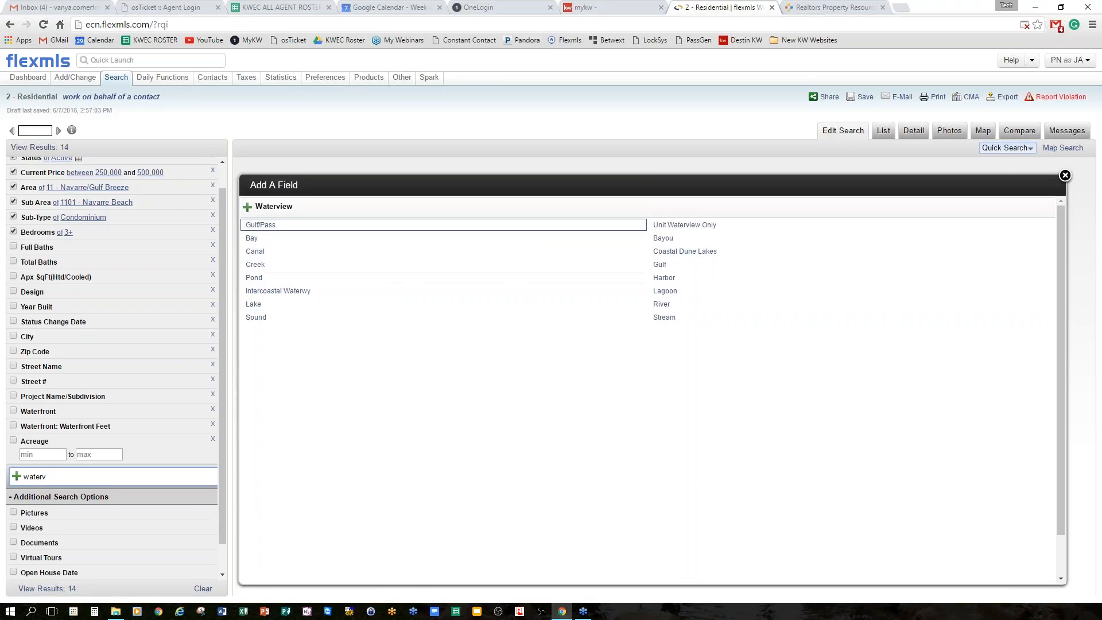
click(281, 210)
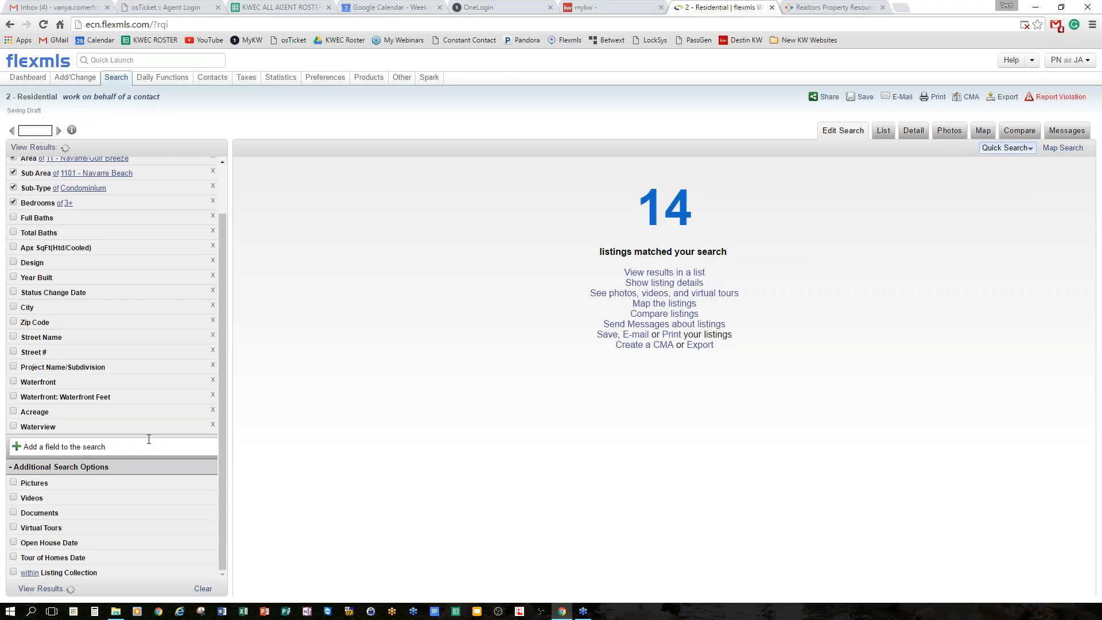
Uncheck the Sub Area and Sub-Type criteria, widening the results to 174 listings.
scroll(149, 438, up, 2)
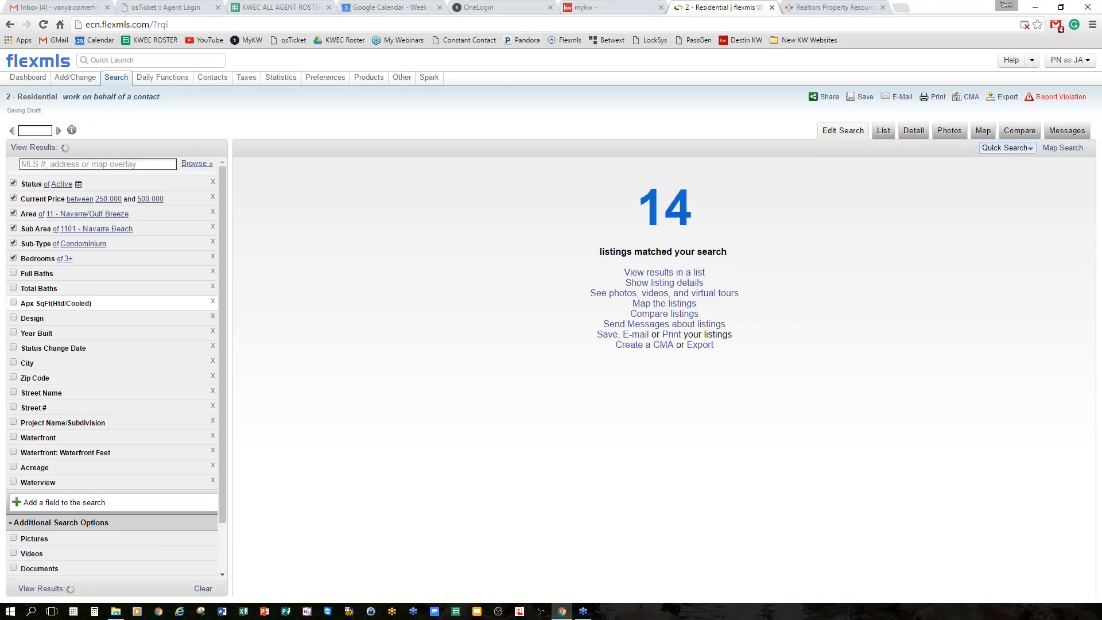
click(13, 229)
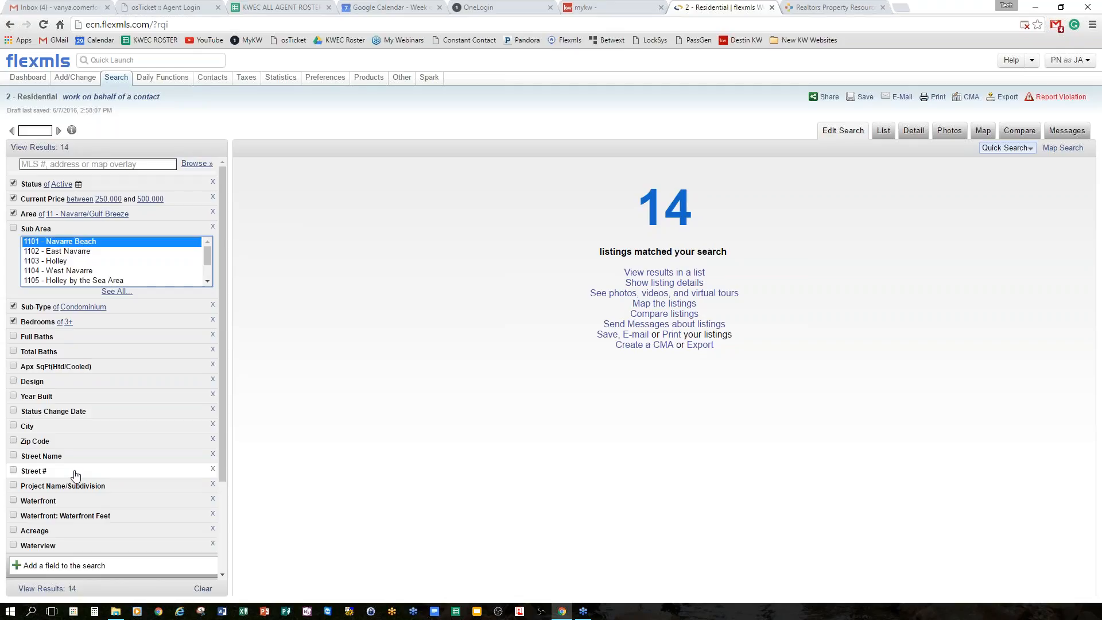
click(25, 228)
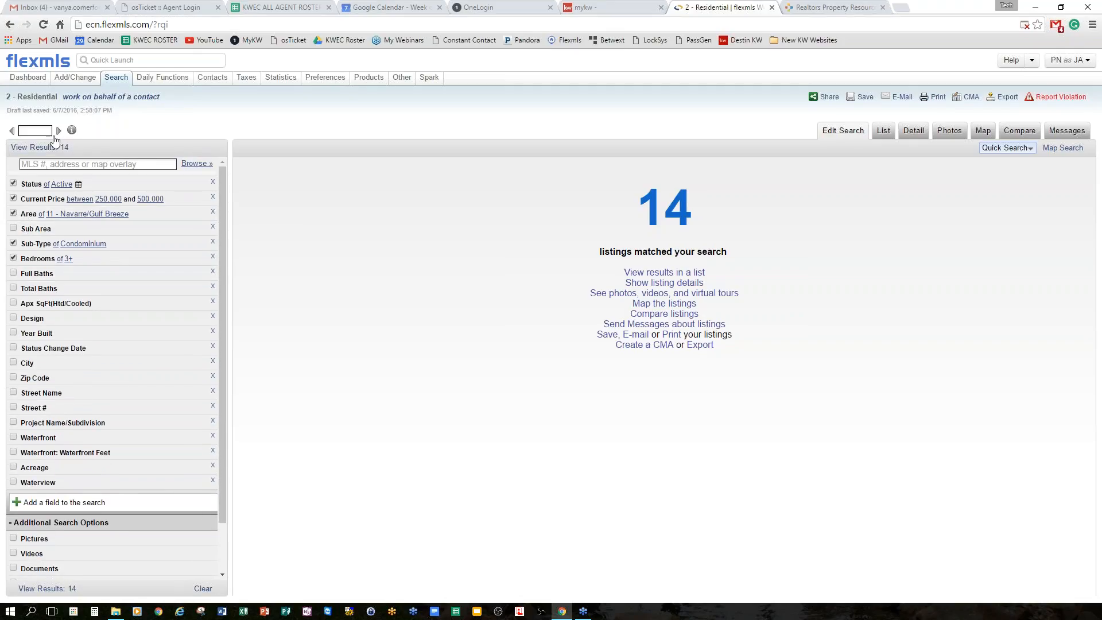
click(35, 243)
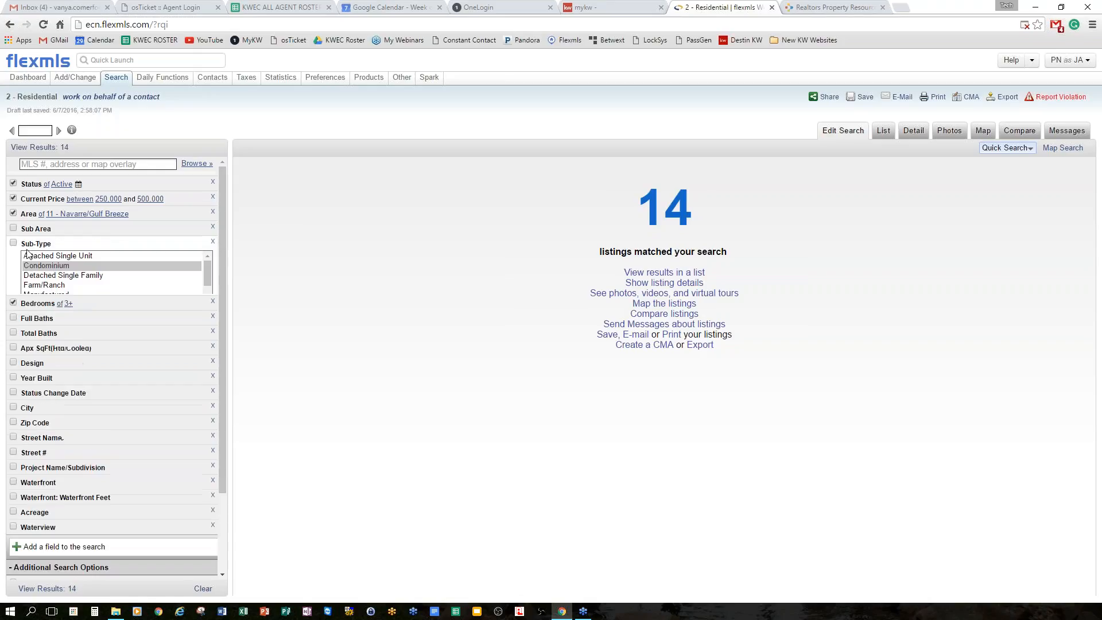
click(36, 245)
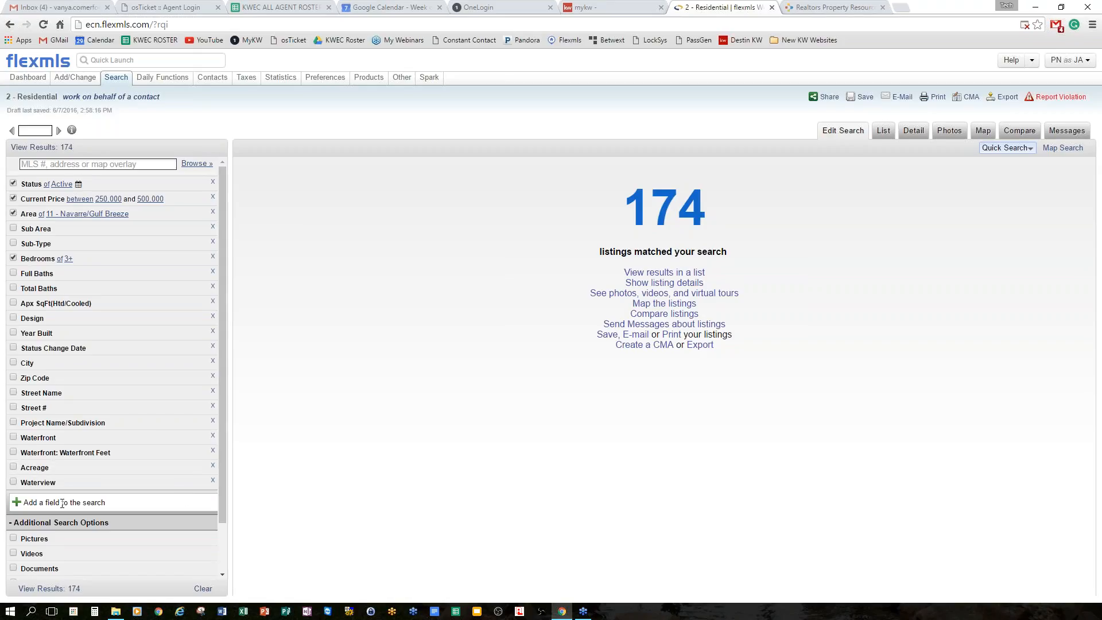
Filter Project Name/Subdivision by 'holley by the sea', view the 54 results, and return to editing.
click(55, 429)
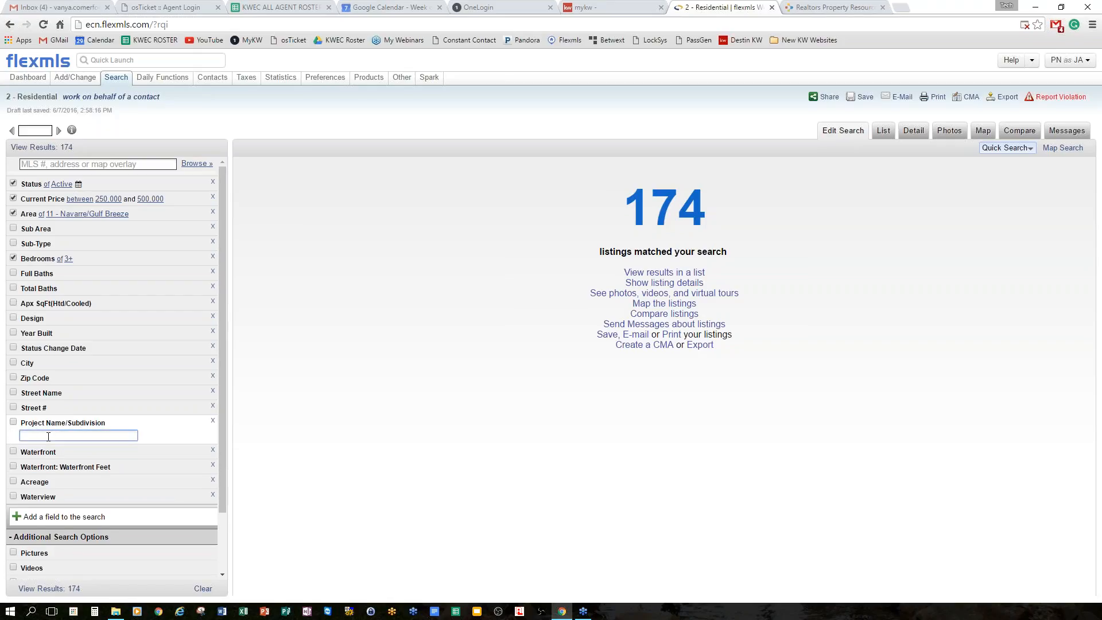
text(holloey by the sea)
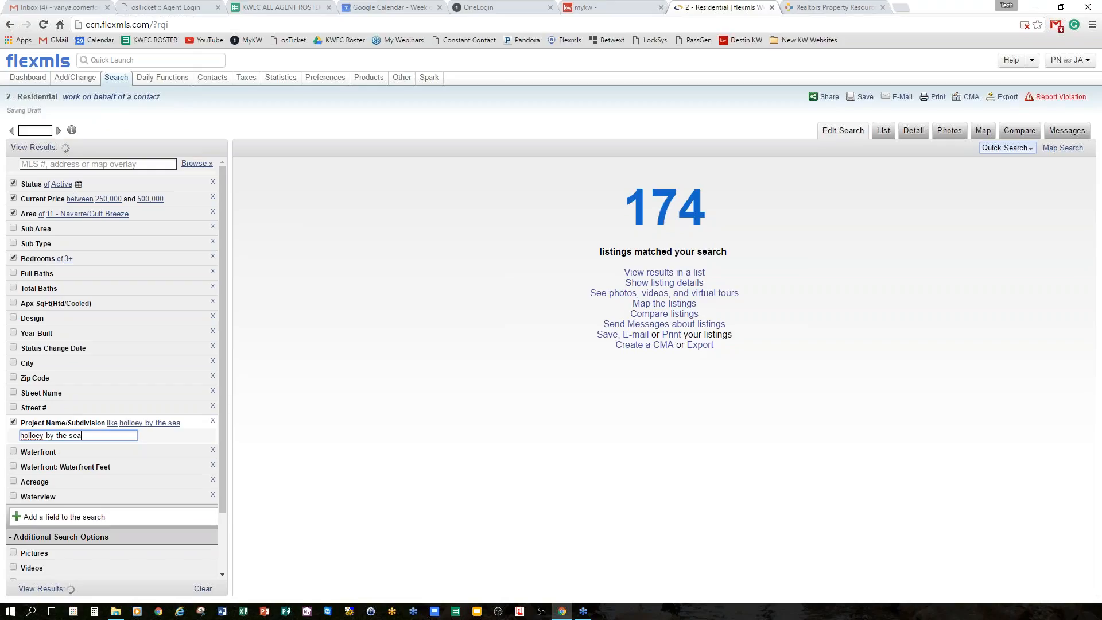
click(36, 436)
key(BackSpace)
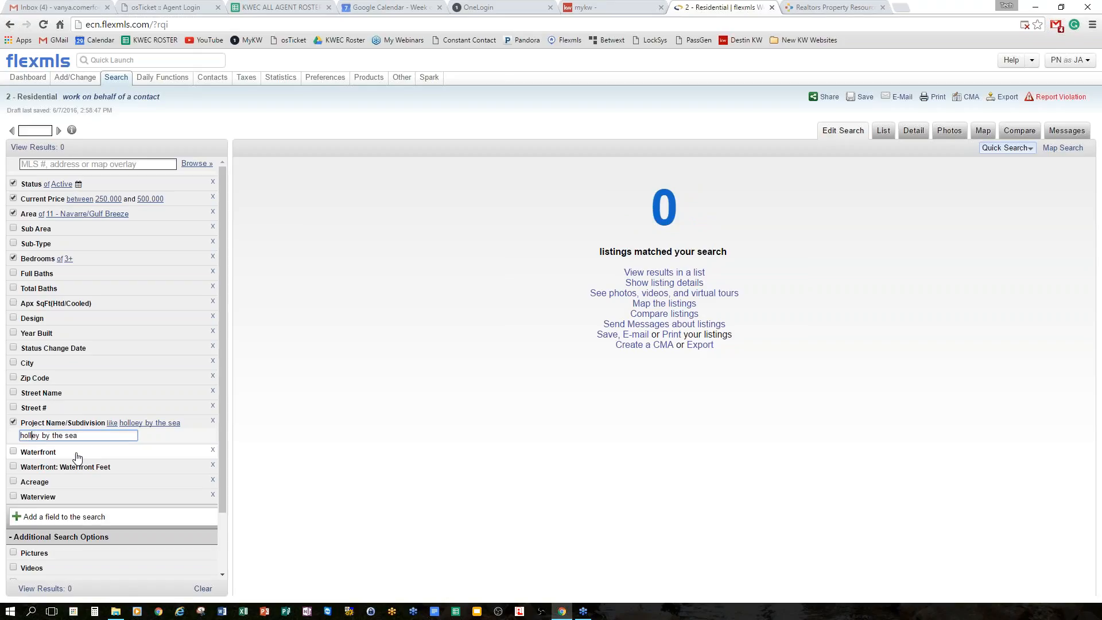
click(37, 148)
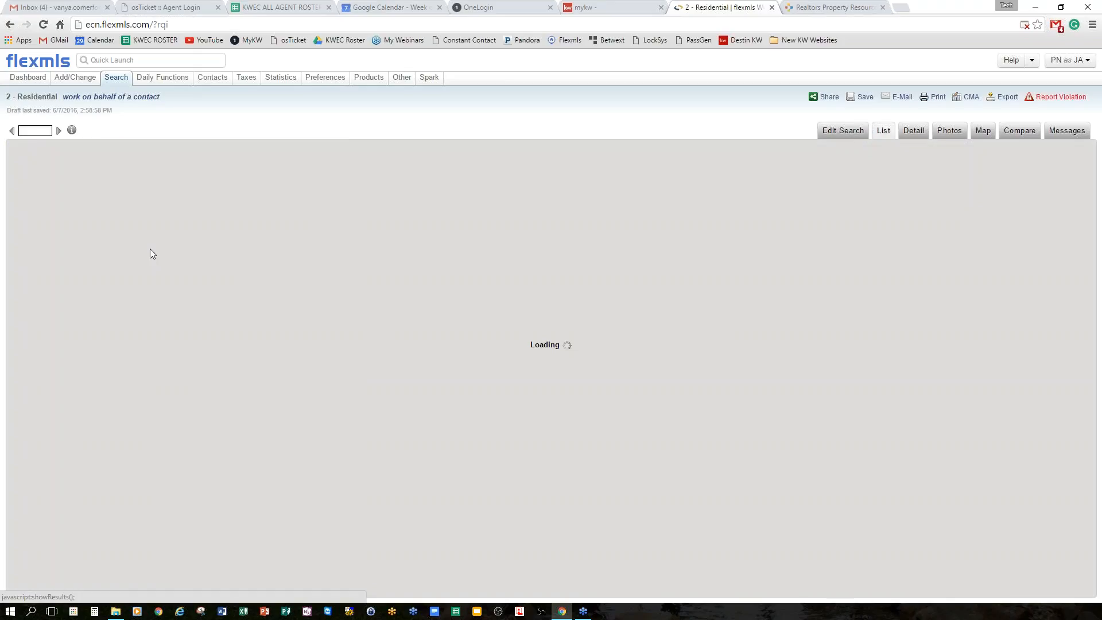
click(852, 130)
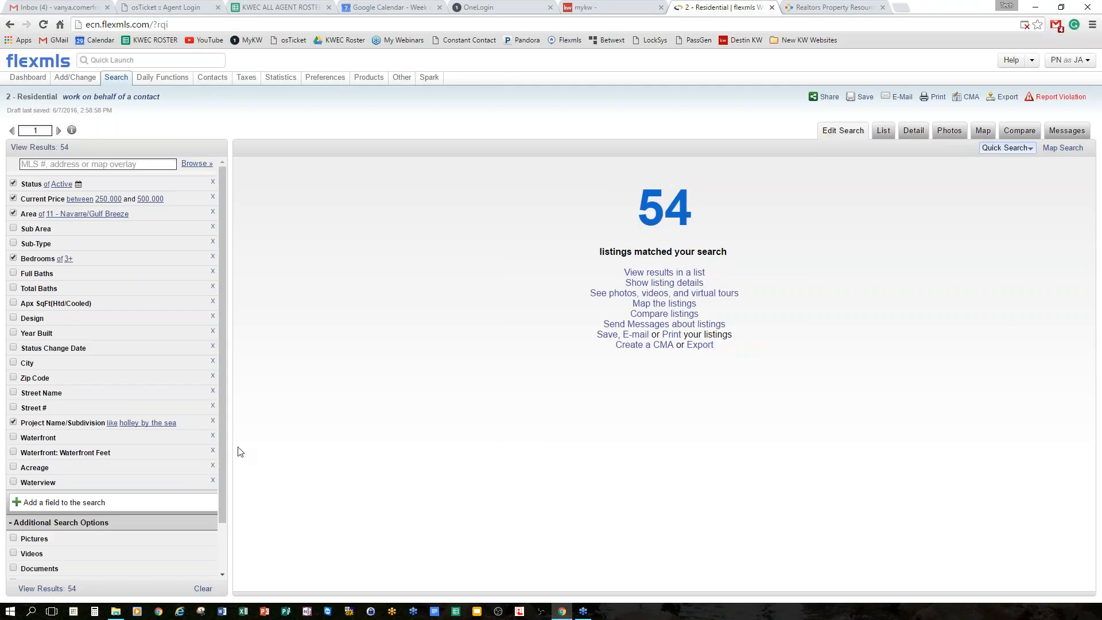
Toggle the Holley by the Sea subdivision between not like and like, leaving it matched.
click(111, 424)
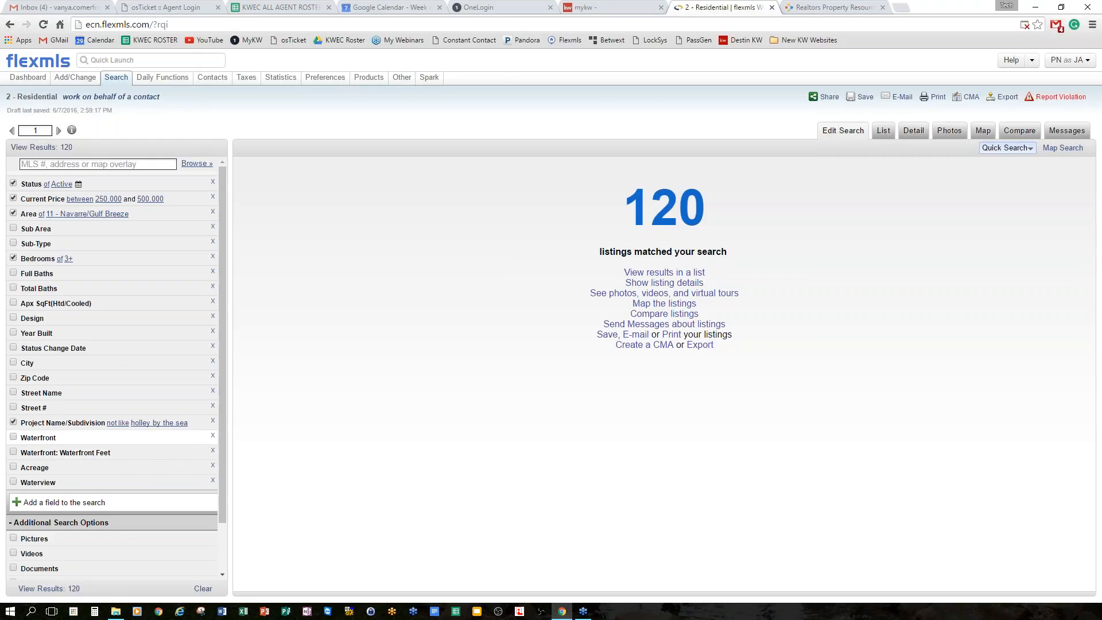
click(110, 424)
click(110, 423)
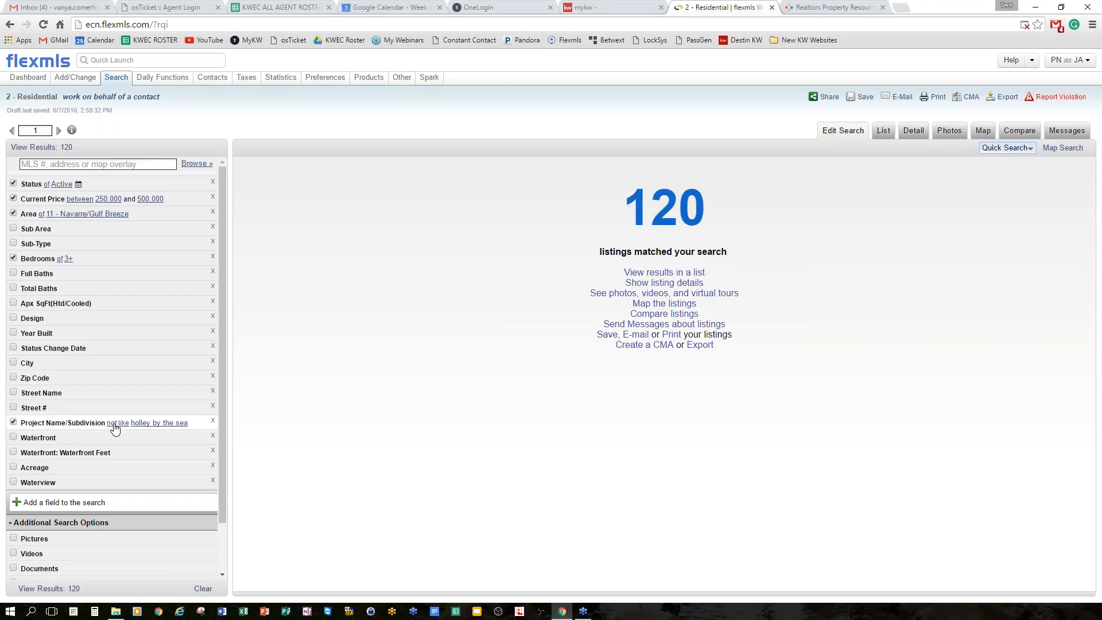
click(115, 425)
Expand Waterfront and check the Bay, Canal and Gulf/Pass options.
click(51, 439)
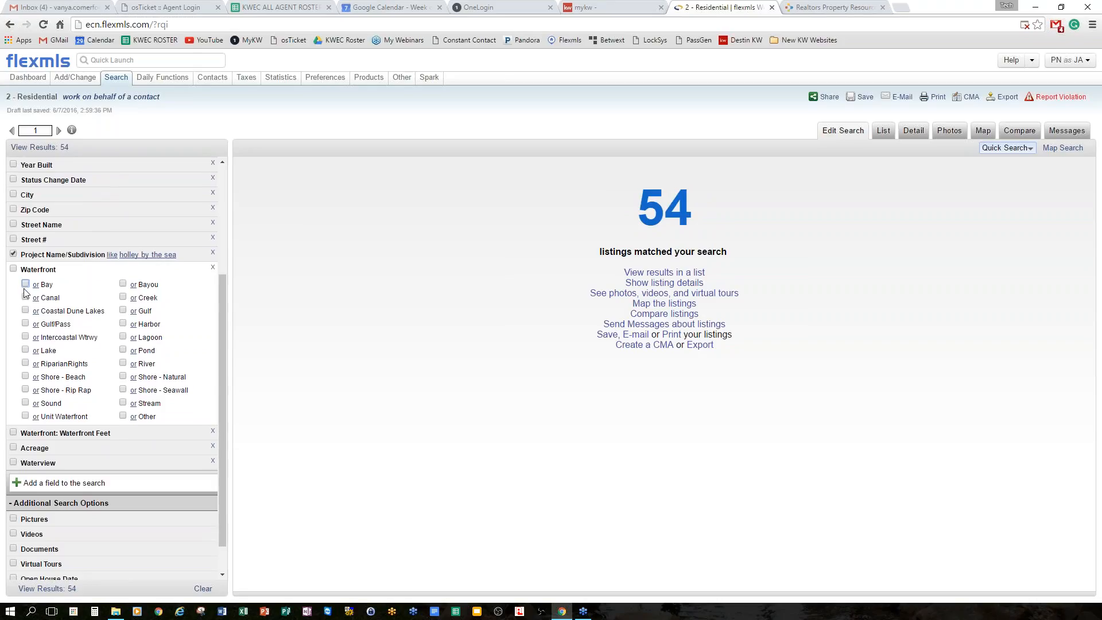
click(13, 269)
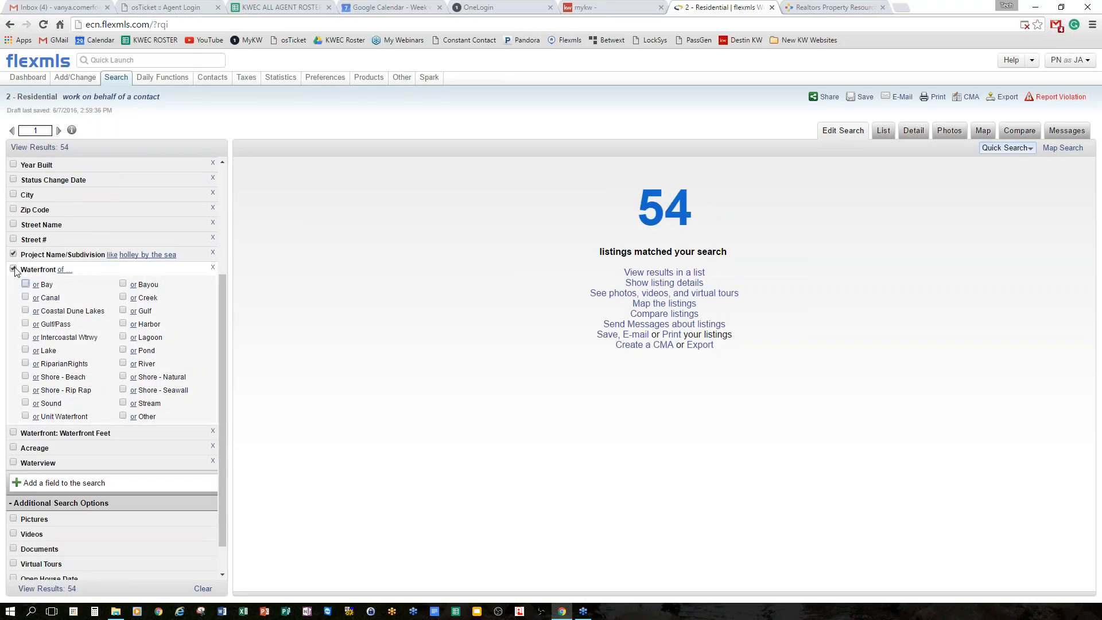
click(14, 269)
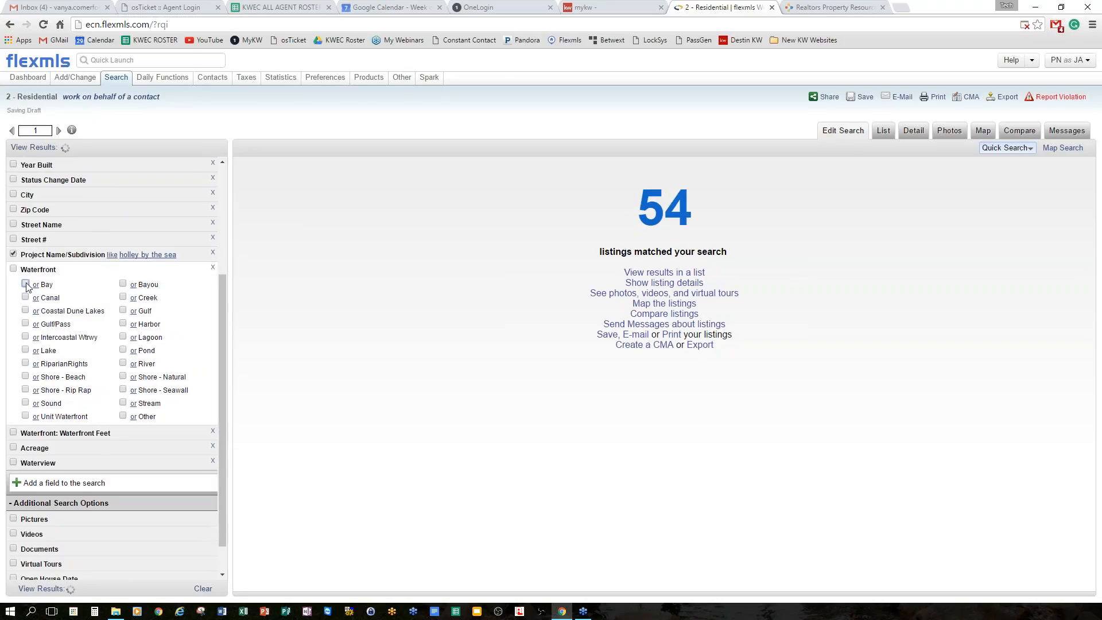
click(26, 284)
click(25, 297)
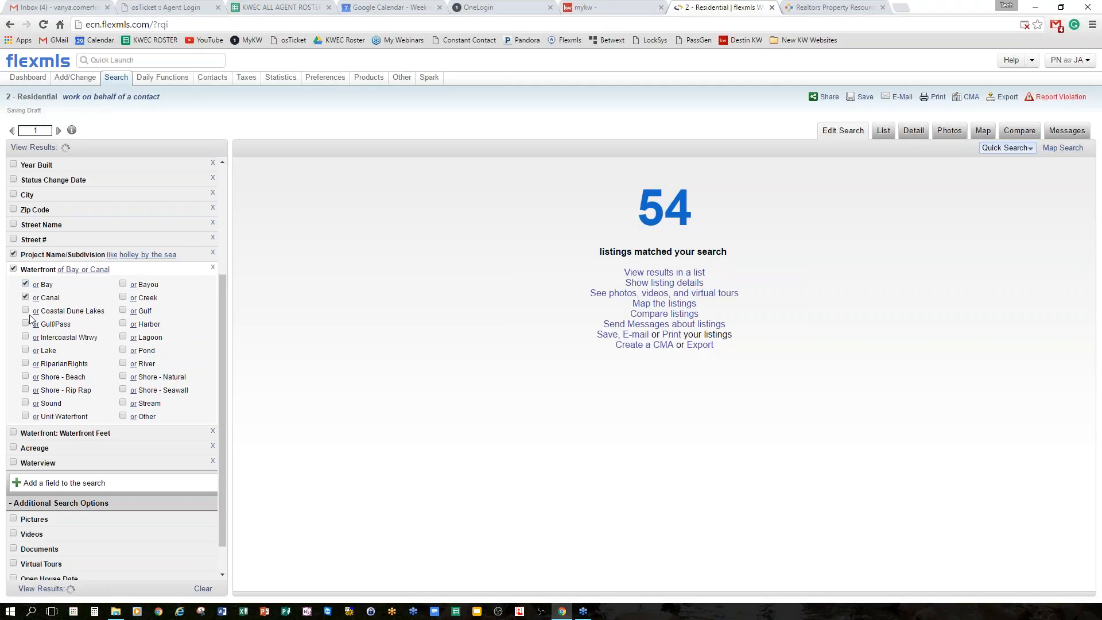
click(30, 320)
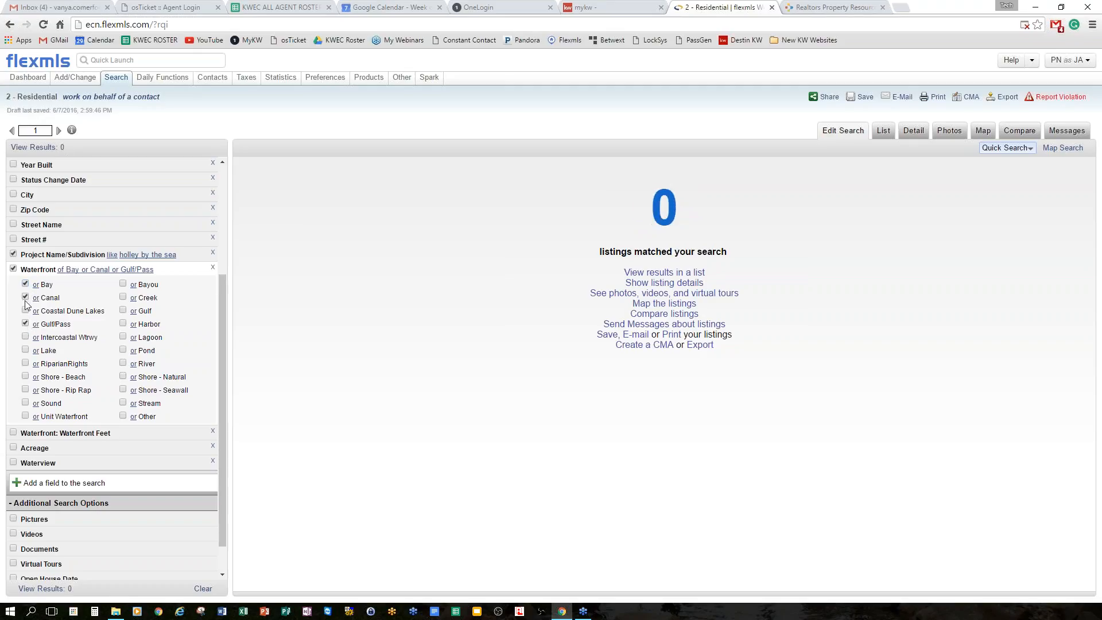
Cycle the Bay, Canal and Gulf/Pass links to 'and', so the search matches 0 listings.
click(36, 285)
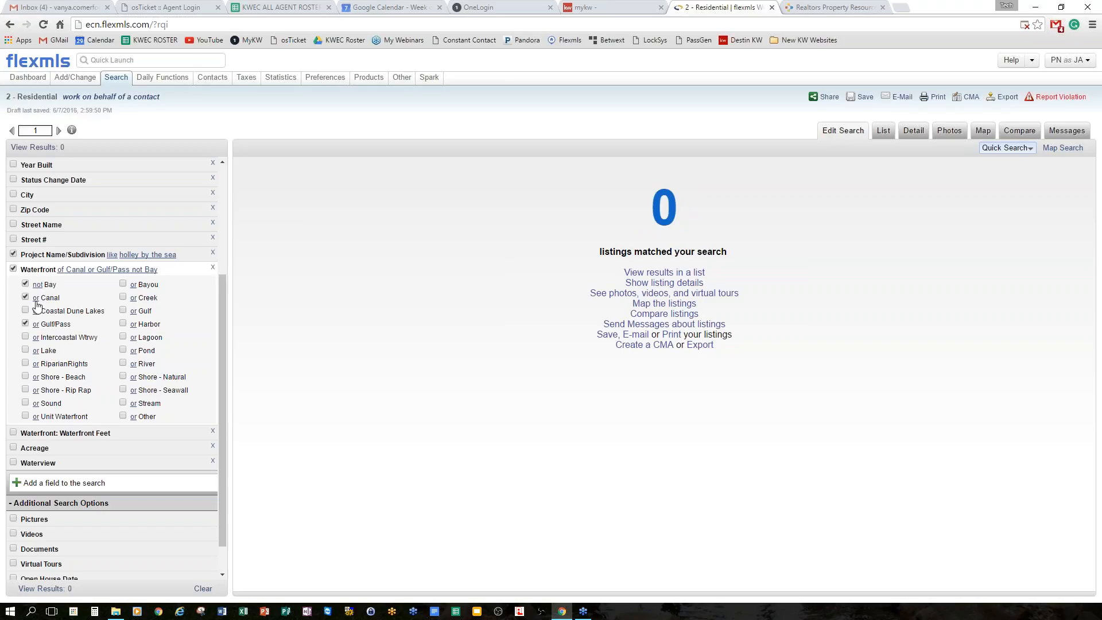
click(36, 297)
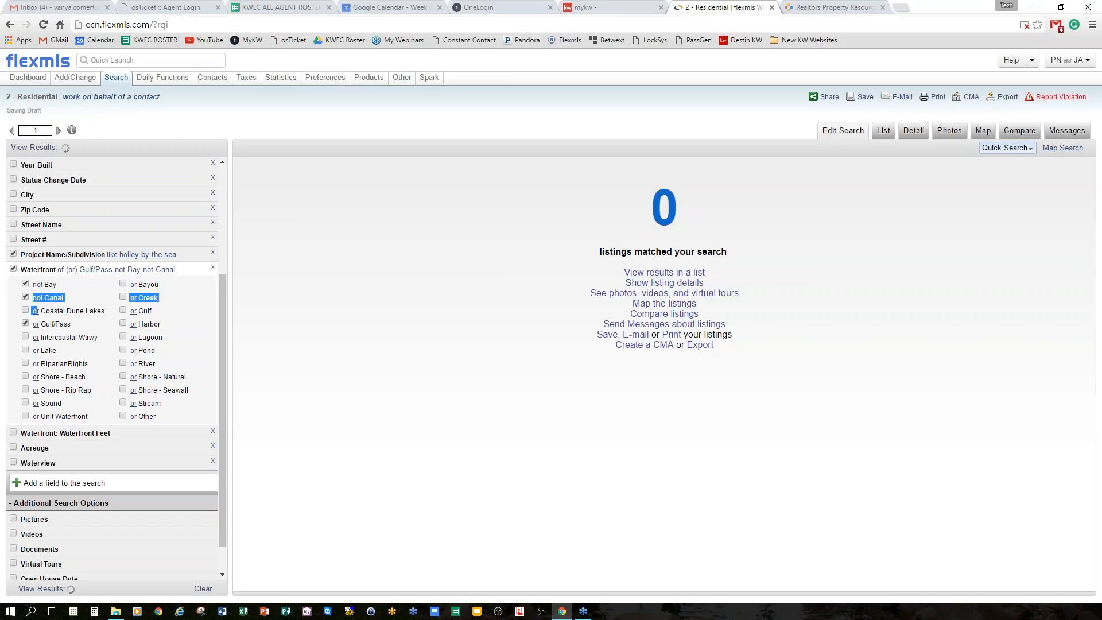
click(36, 324)
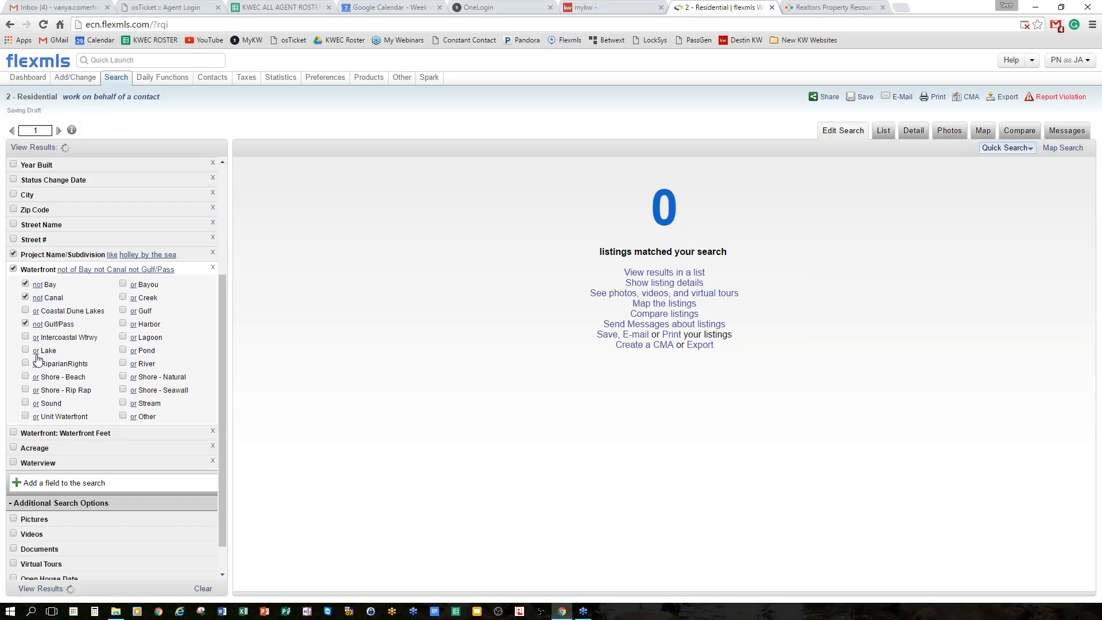
click(38, 284)
click(36, 298)
click(38, 324)
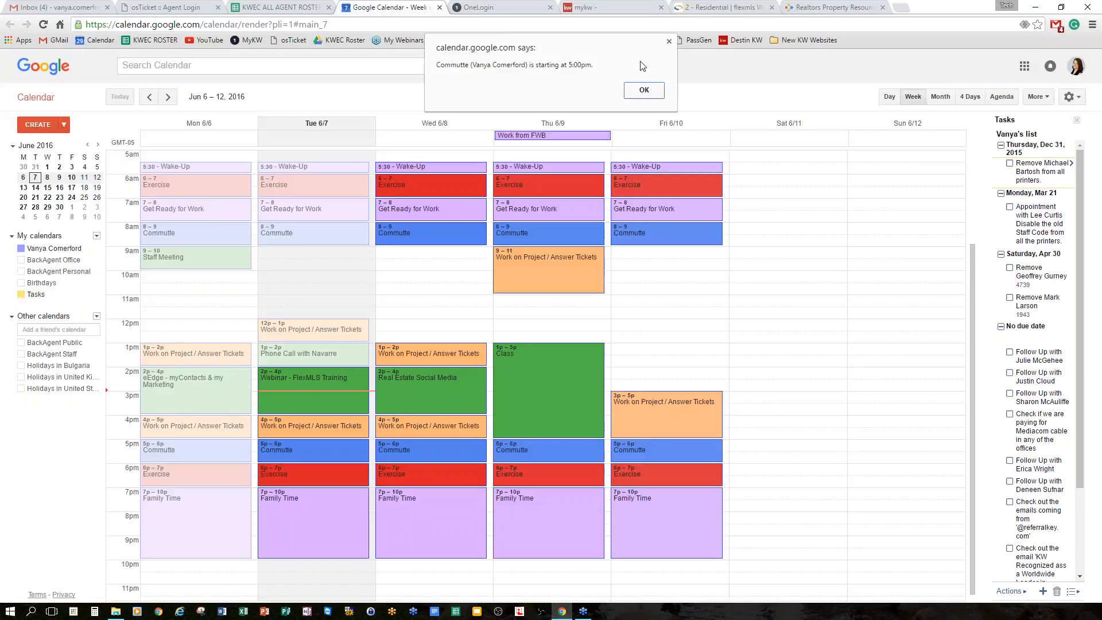
Dismiss the Google Calendar commute reminder and return to the '2 - Residential' Flexmls tab.
click(645, 91)
click(727, 8)
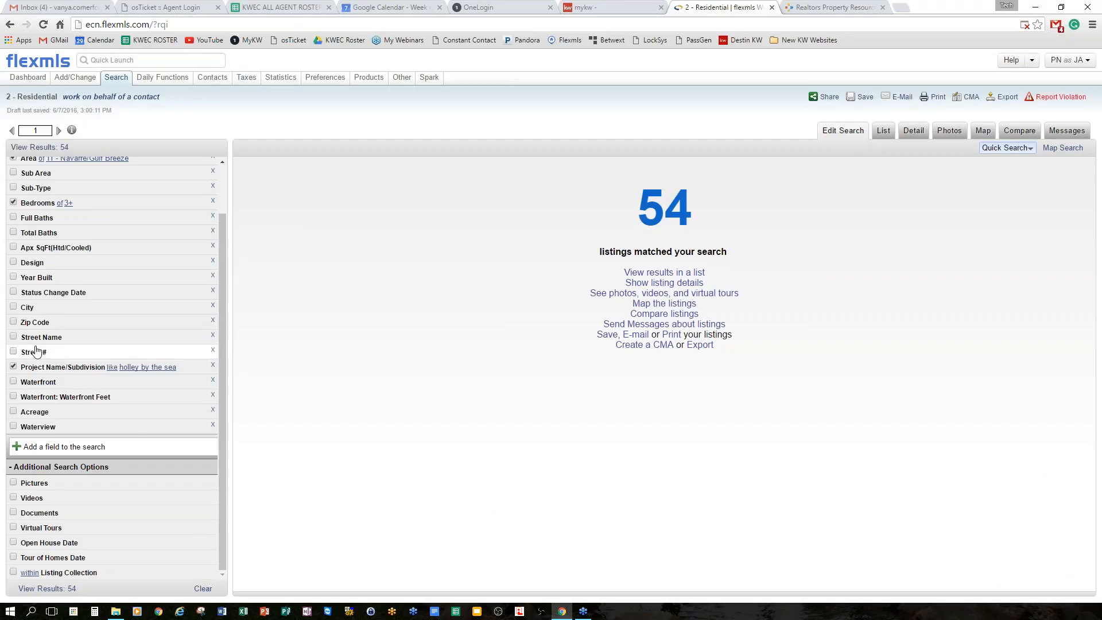
Scroll up on the 54-listing Residential results and open the Save menu.
scroll(35, 321, up, 1)
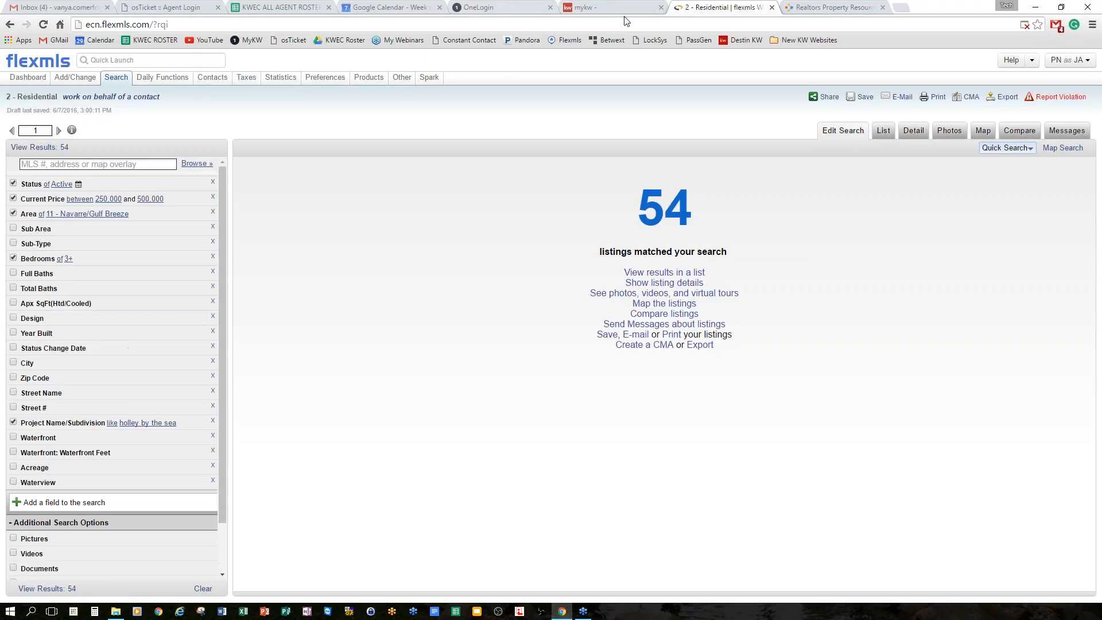
click(866, 99)
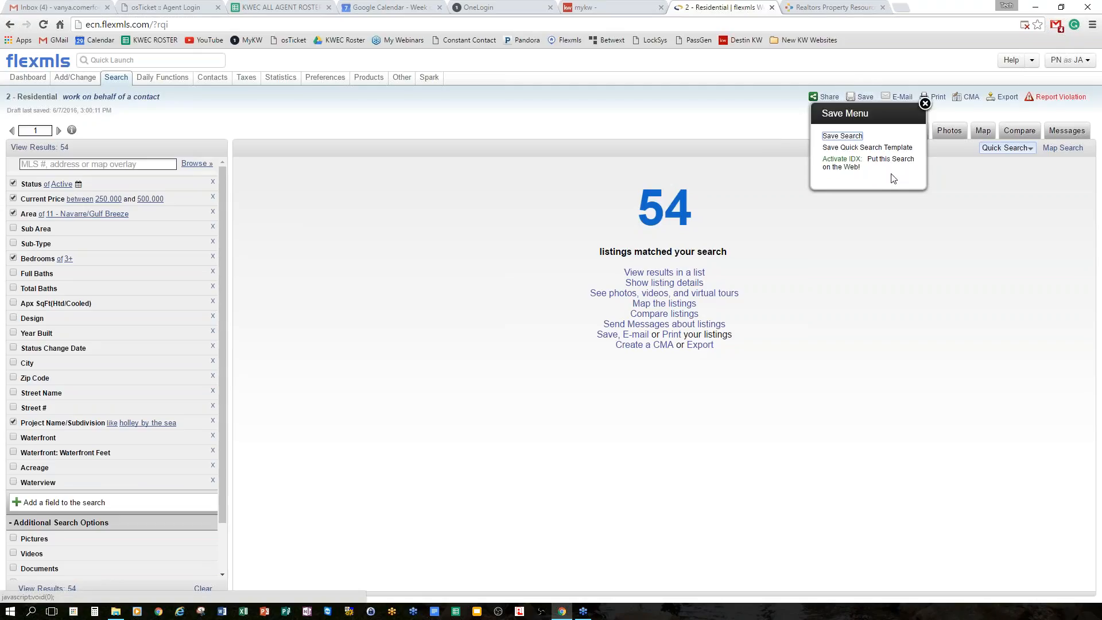
Start a new saved search named after the client, with Contact set to Existing.
click(853, 140)
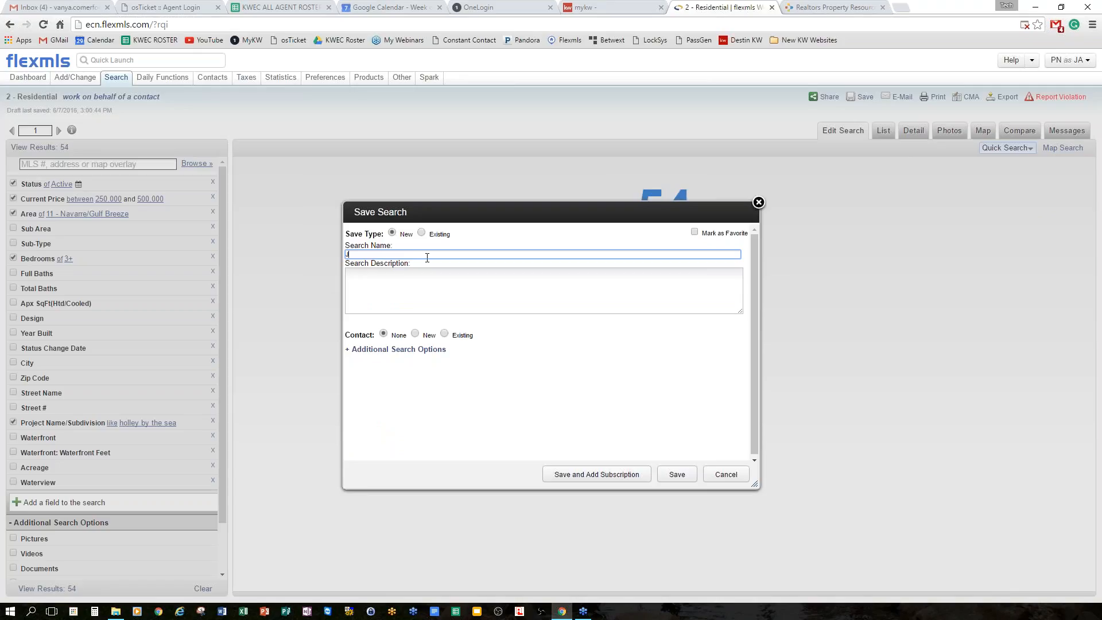
text(Doe)
click(445, 336)
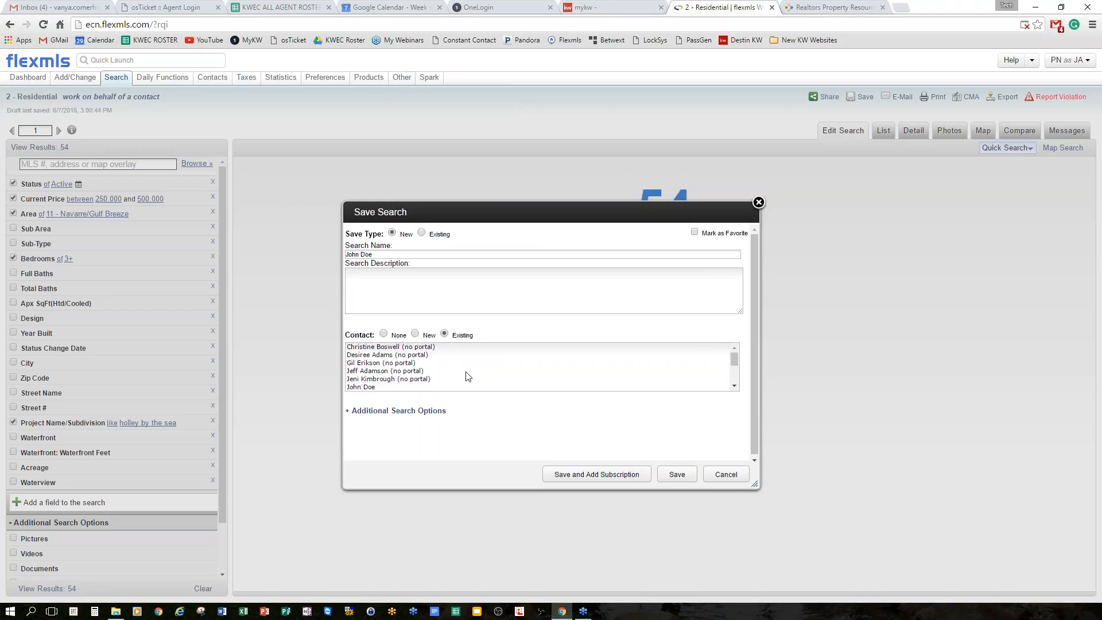
Pick a contact from the existing list, then switch the search's contact to New.
scroll(467, 376, down, 4)
scroll(417, 381, up, 3)
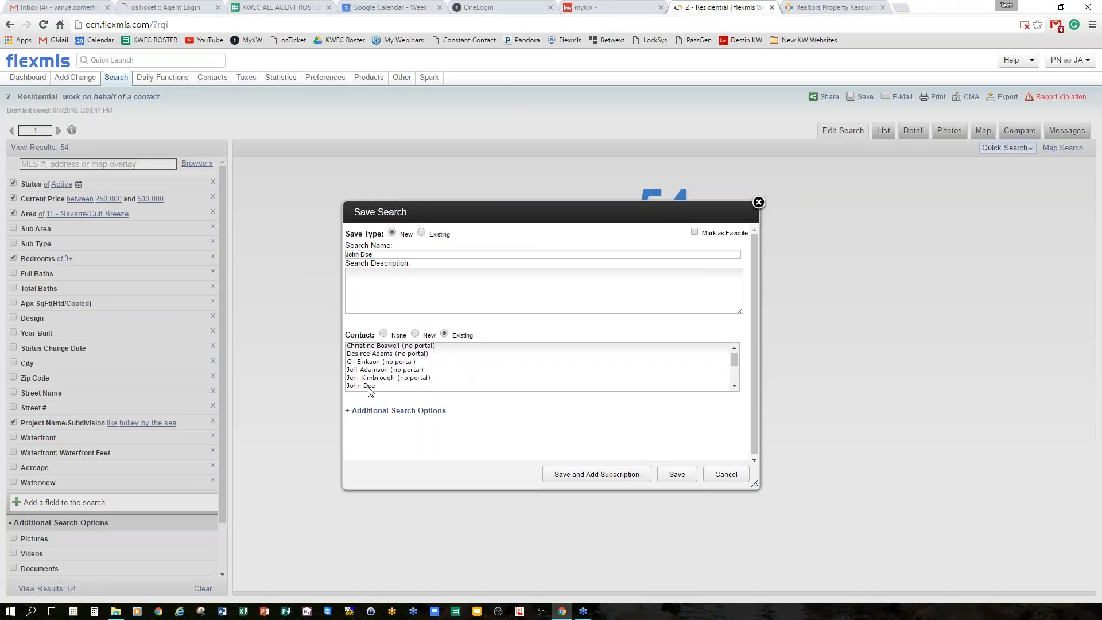
click(491, 385)
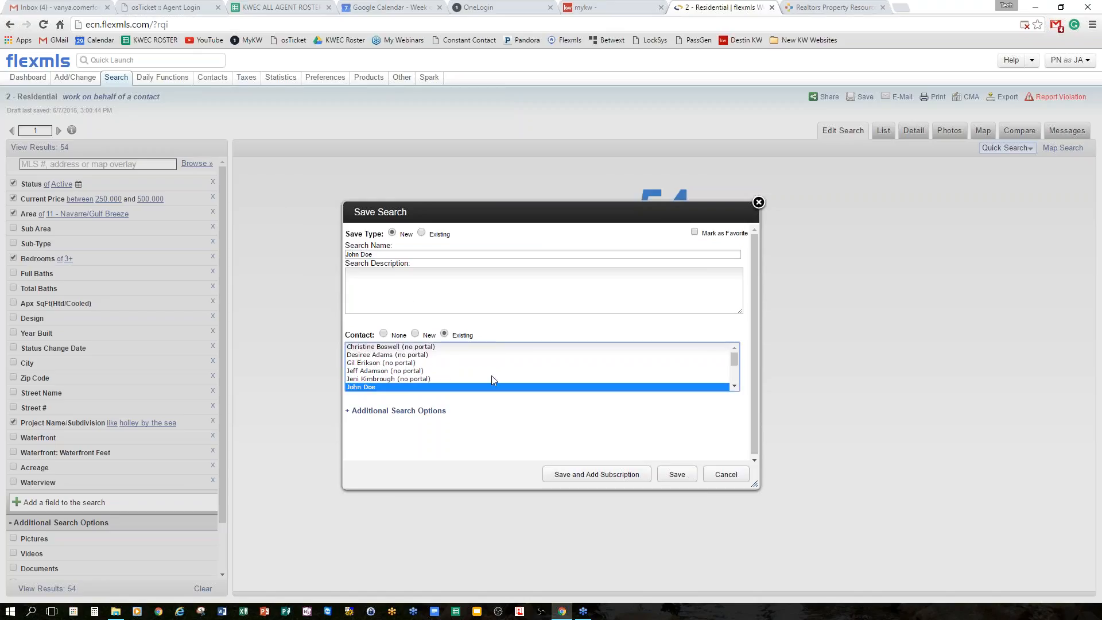
click(415, 333)
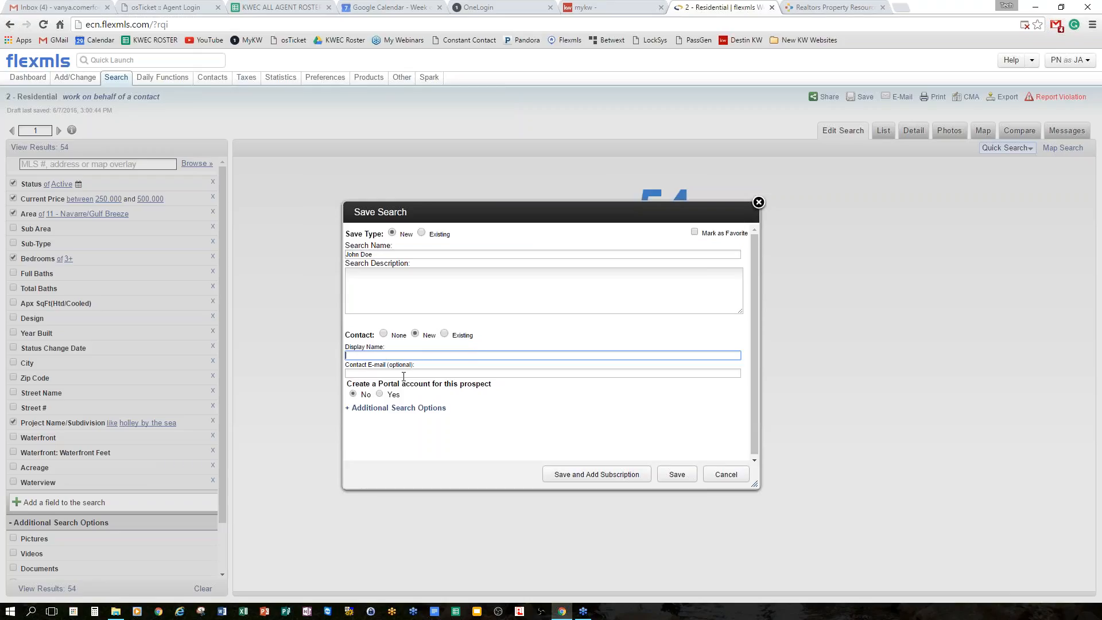
Enter the new contact's full name as Display Name and their e-mail address.
click(390, 356)
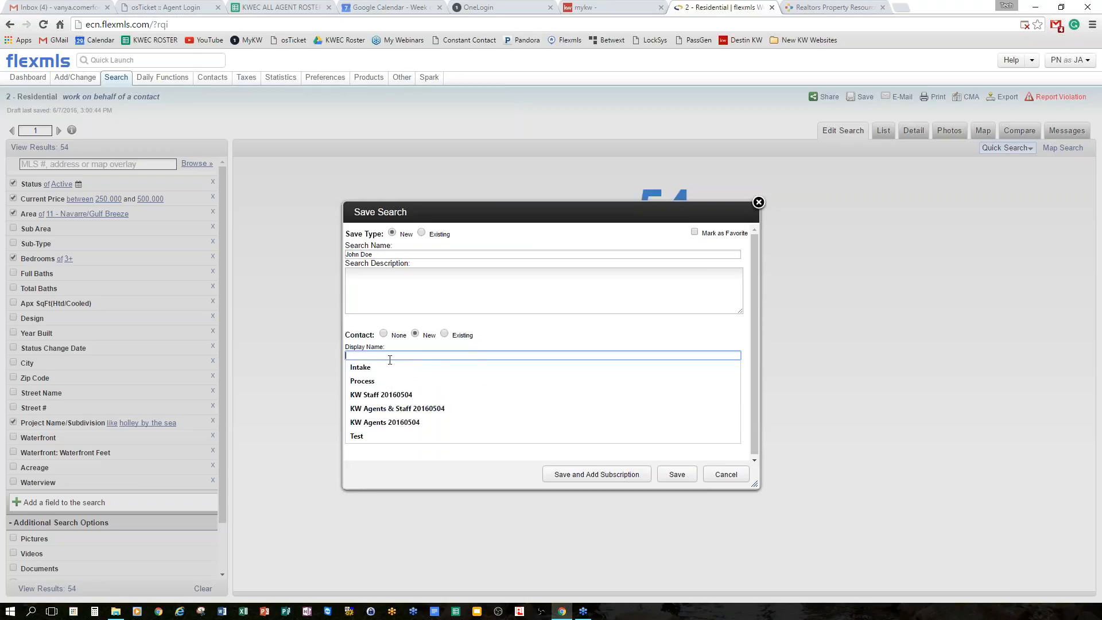
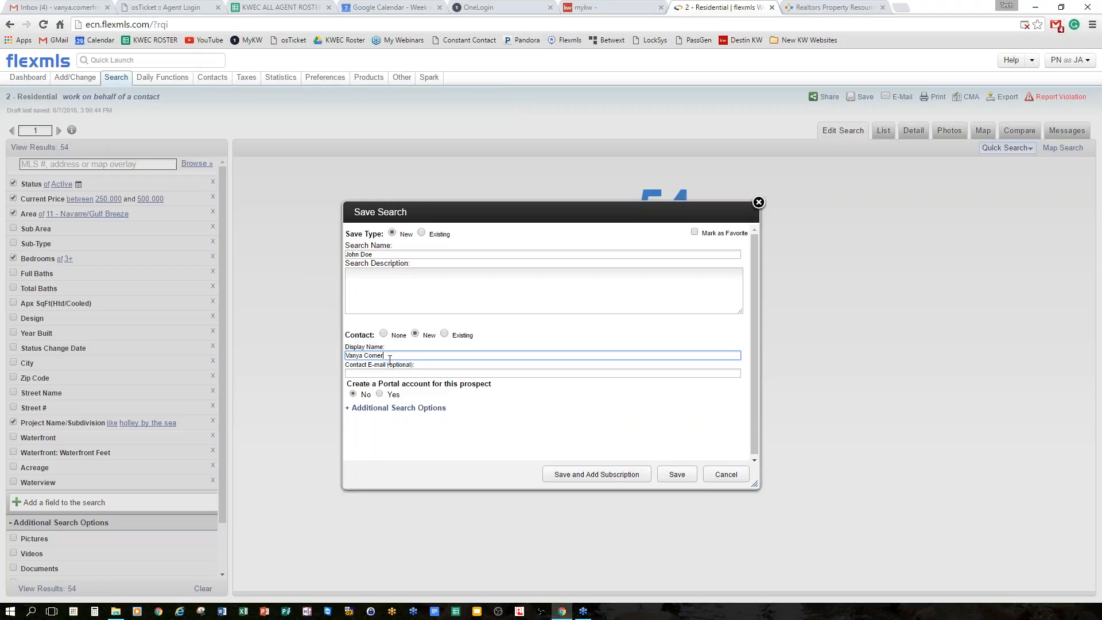
key(Tab)
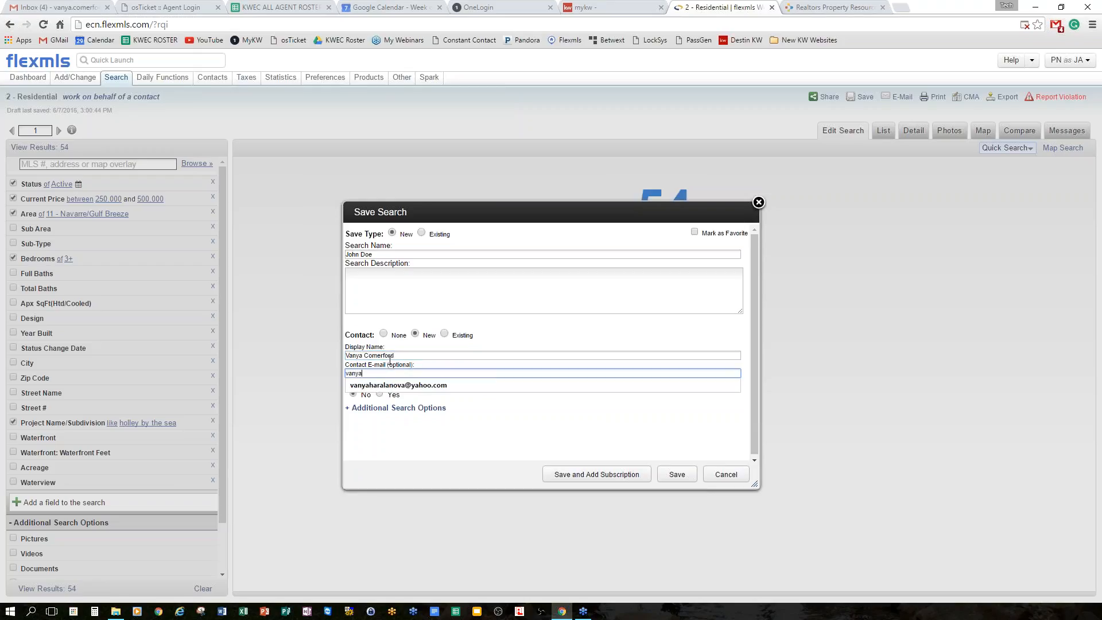
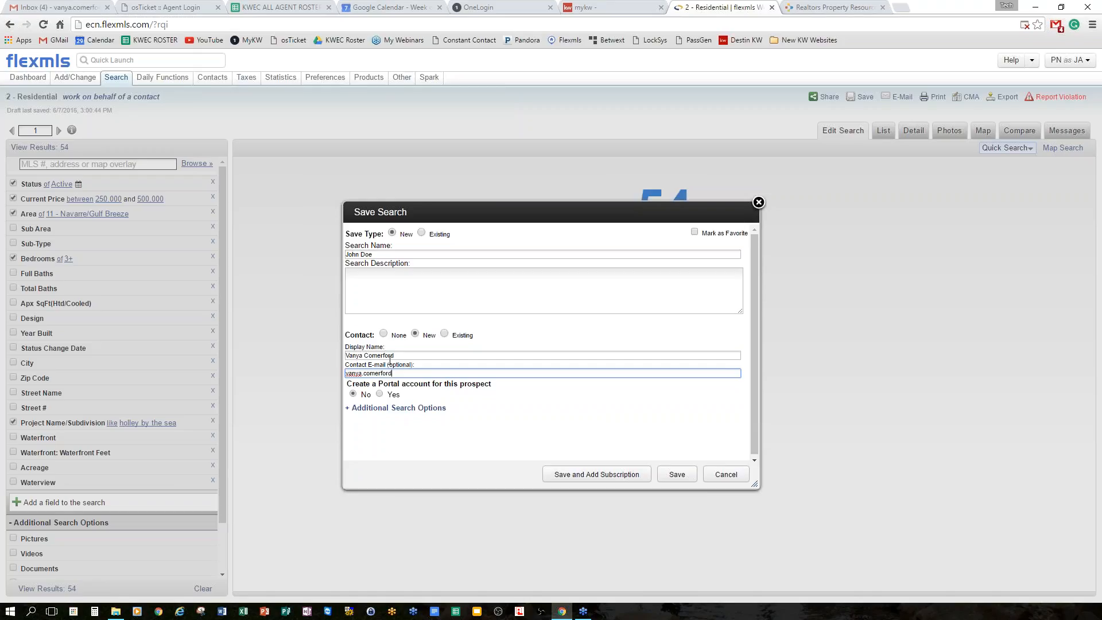
scroll(555, 396, down, 1)
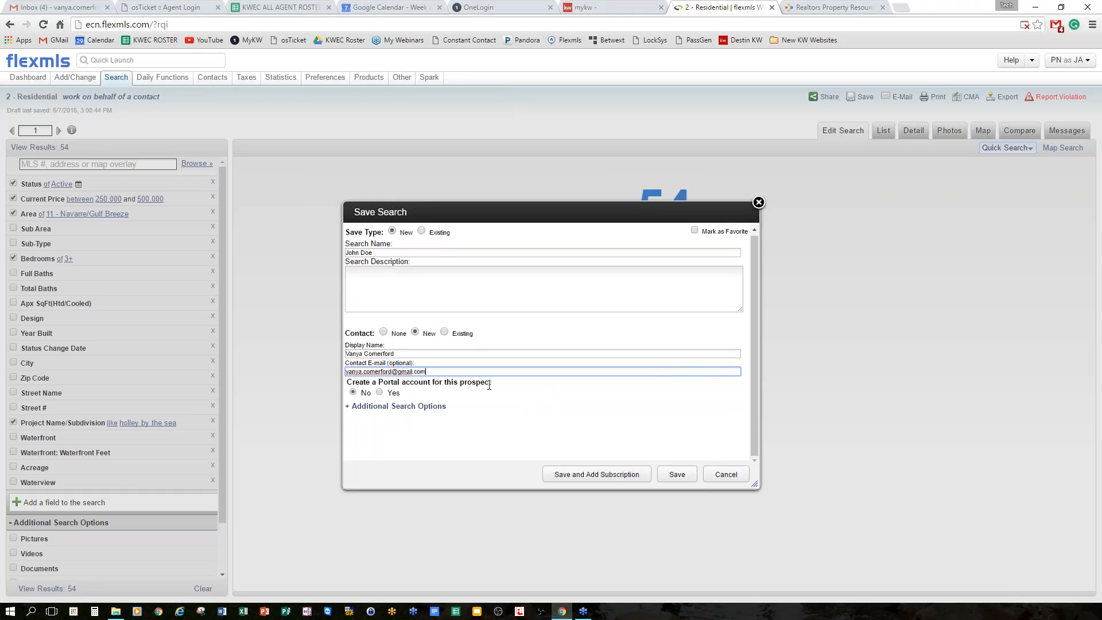
Enable a portal account with the contact's e-mail as username and a generated password.
click(379, 392)
scroll(615, 384, down, 1)
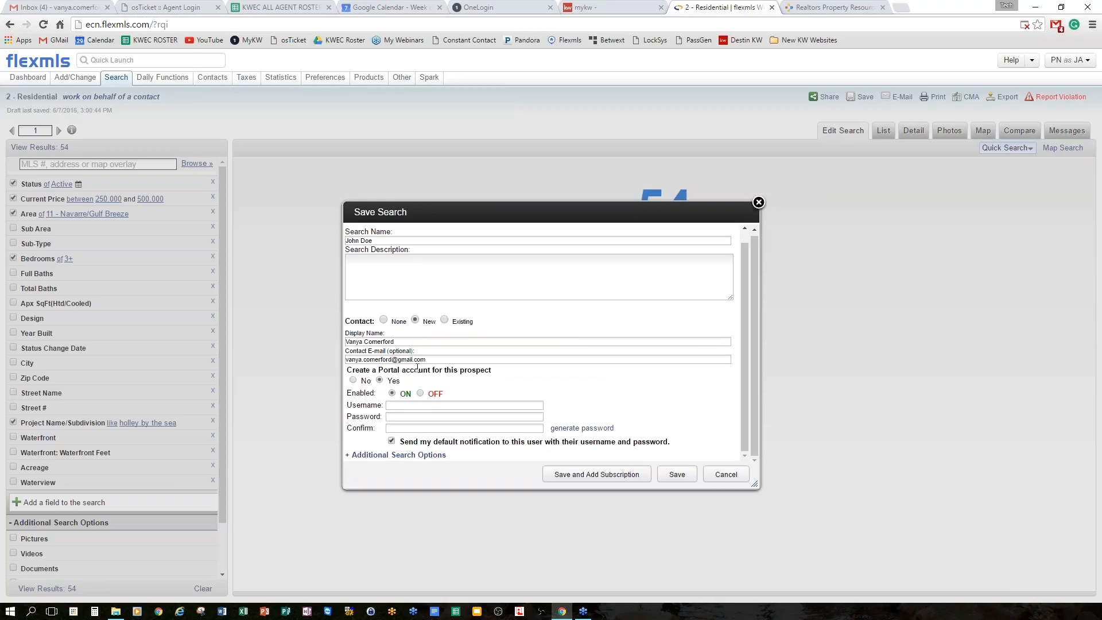
drag(347, 342, 414, 334)
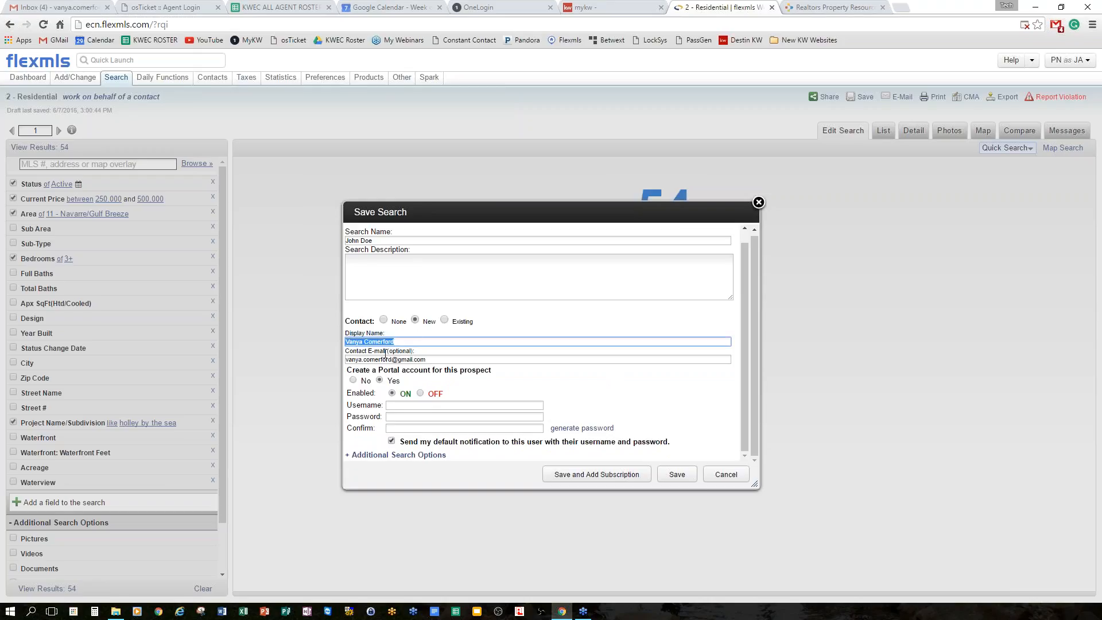
mouse_move(347, 359)
mouse_down()
mouse_move(450, 358)
mouse_move(343, 360)
mouse_up()
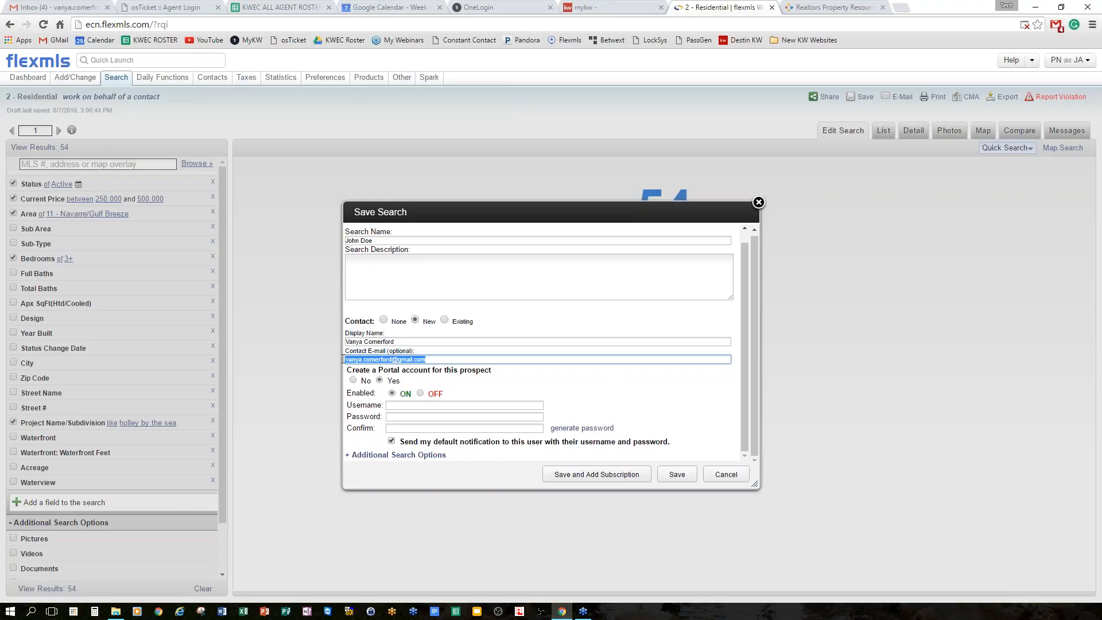
right_click(362, 362)
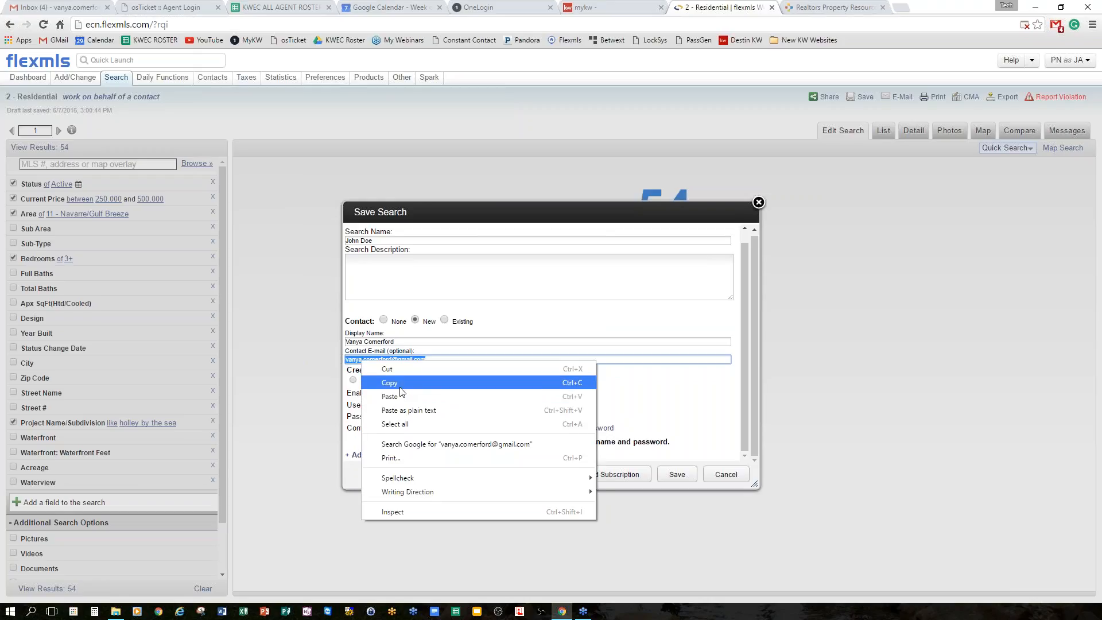
click(416, 382)
click(422, 405)
right_click(417, 406)
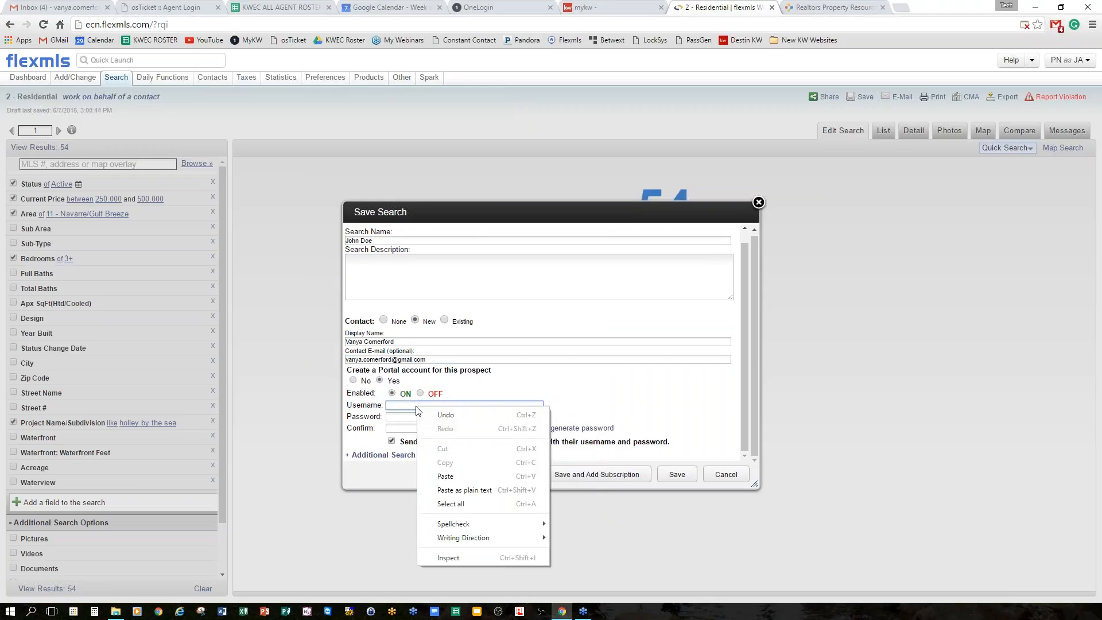
click(446, 475)
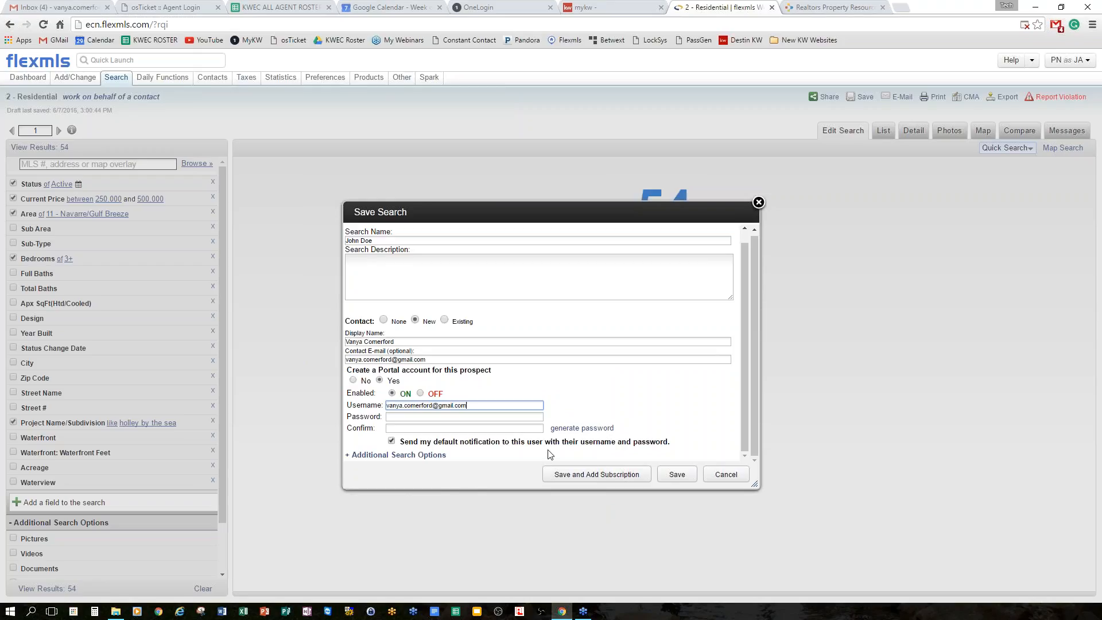
click(592, 432)
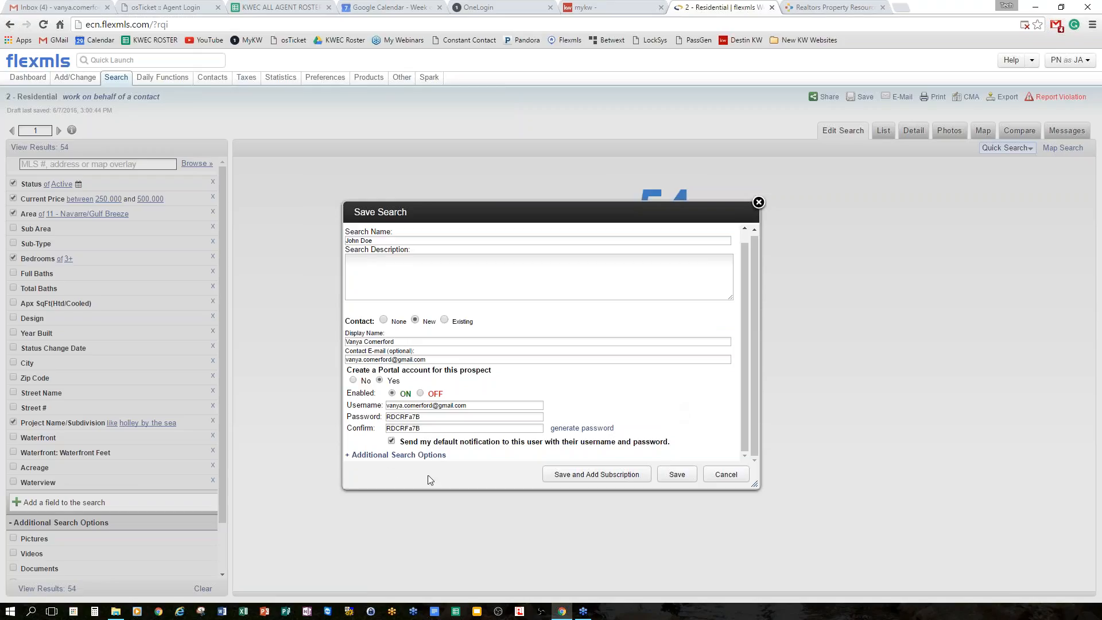
Expand additional search options, count Back on market as New, and keep the 24 hours range.
click(384, 456)
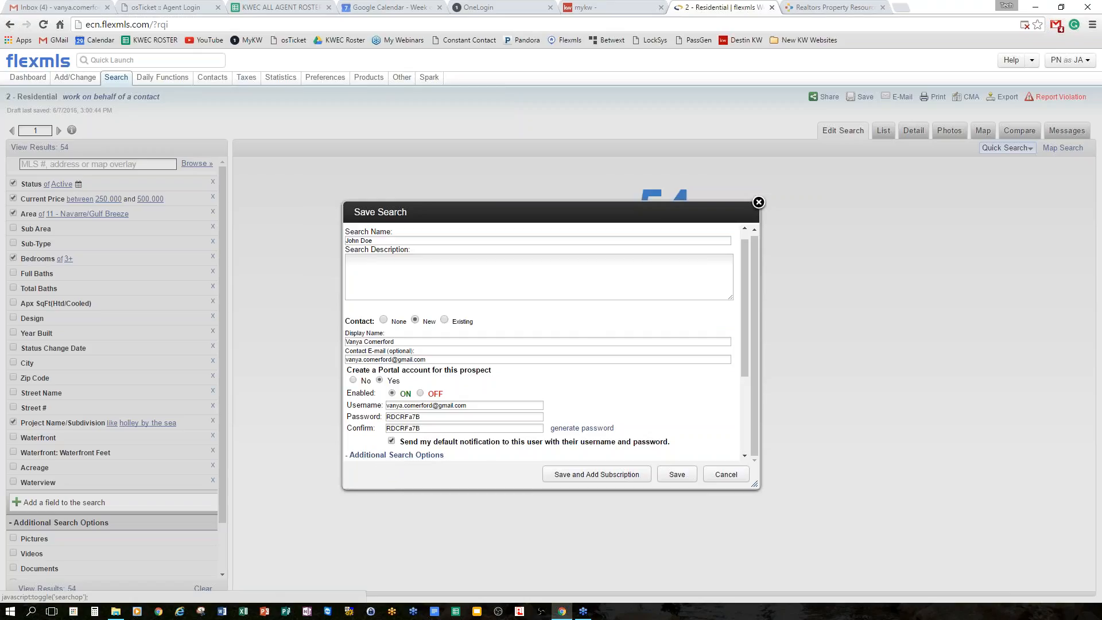
scroll(595, 343, down, 2)
scroll(595, 363, down, 3)
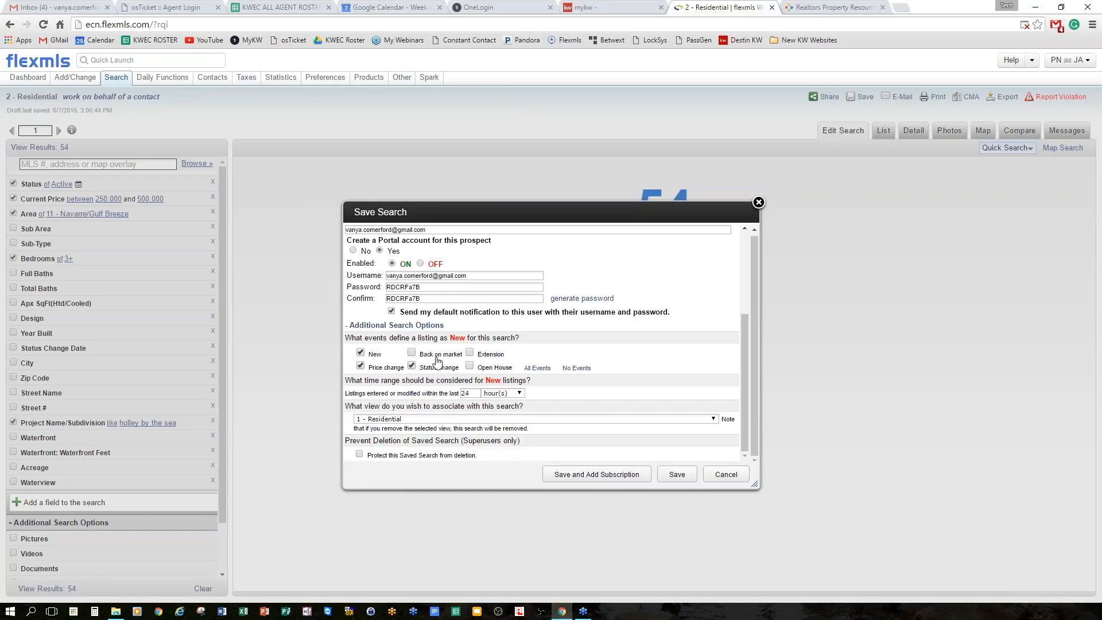
click(412, 353)
click(519, 394)
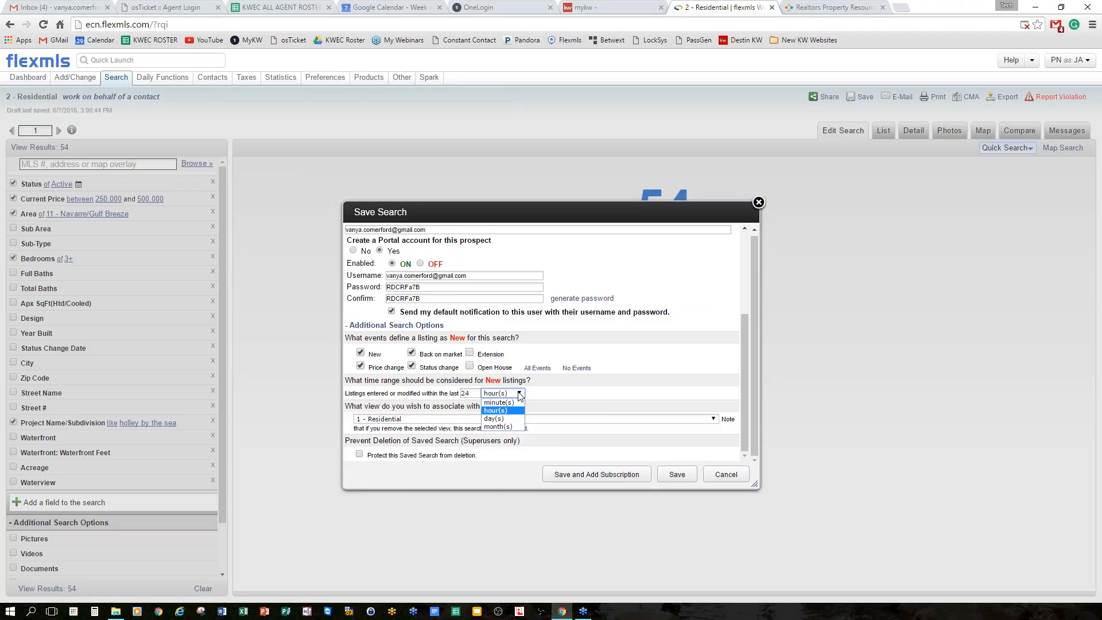
click(519, 395)
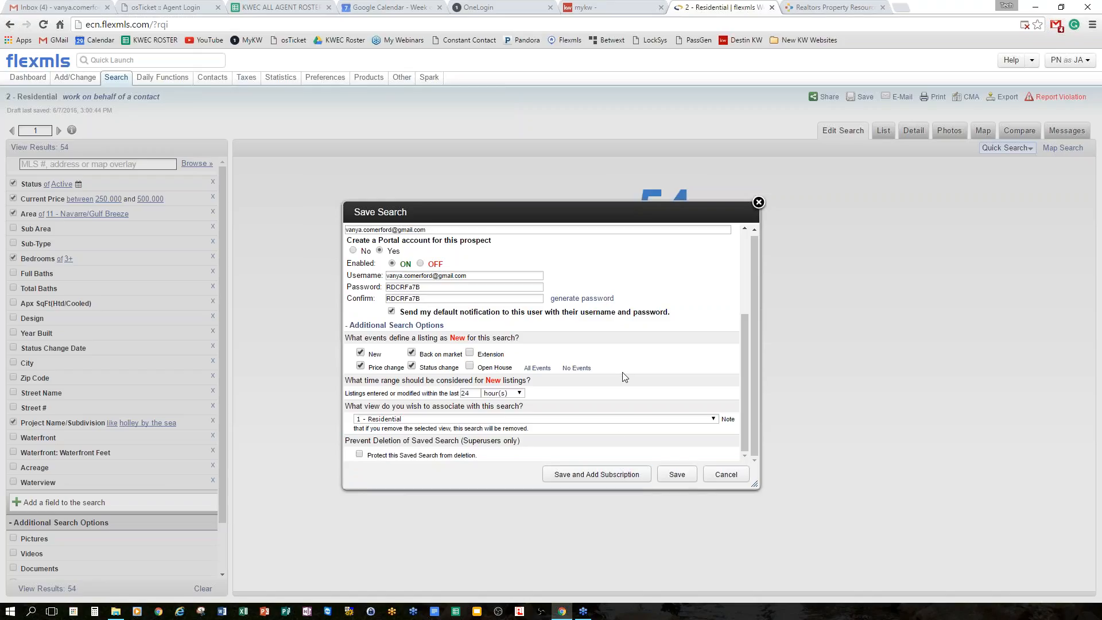
Save the search and open Add Subscription, scheduled weekly every day with 1 - Residential view.
click(599, 471)
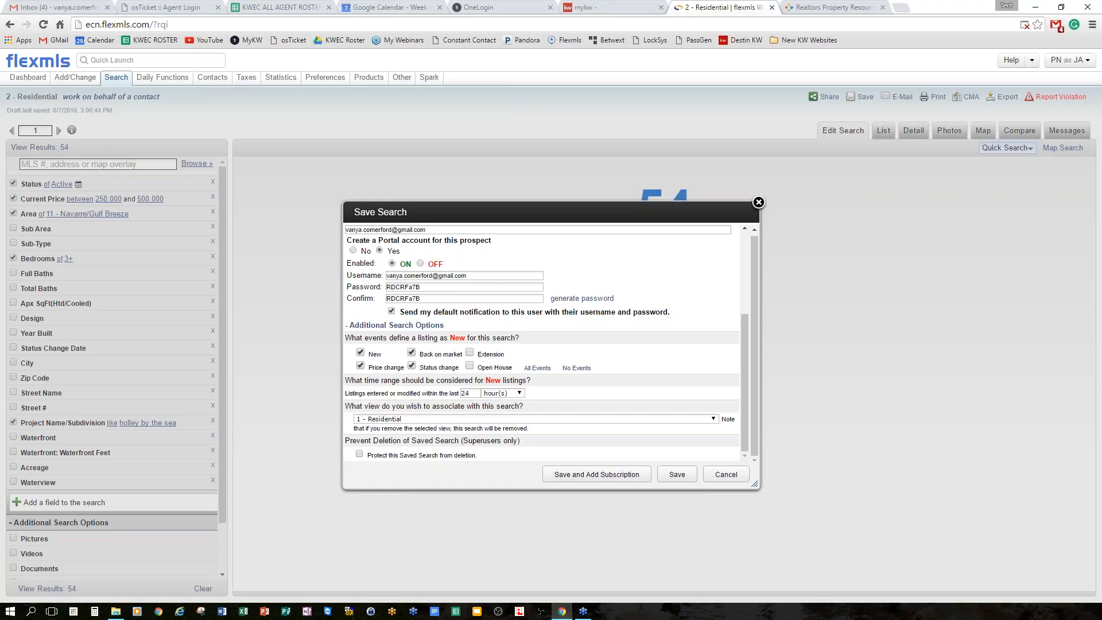
click(600, 478)
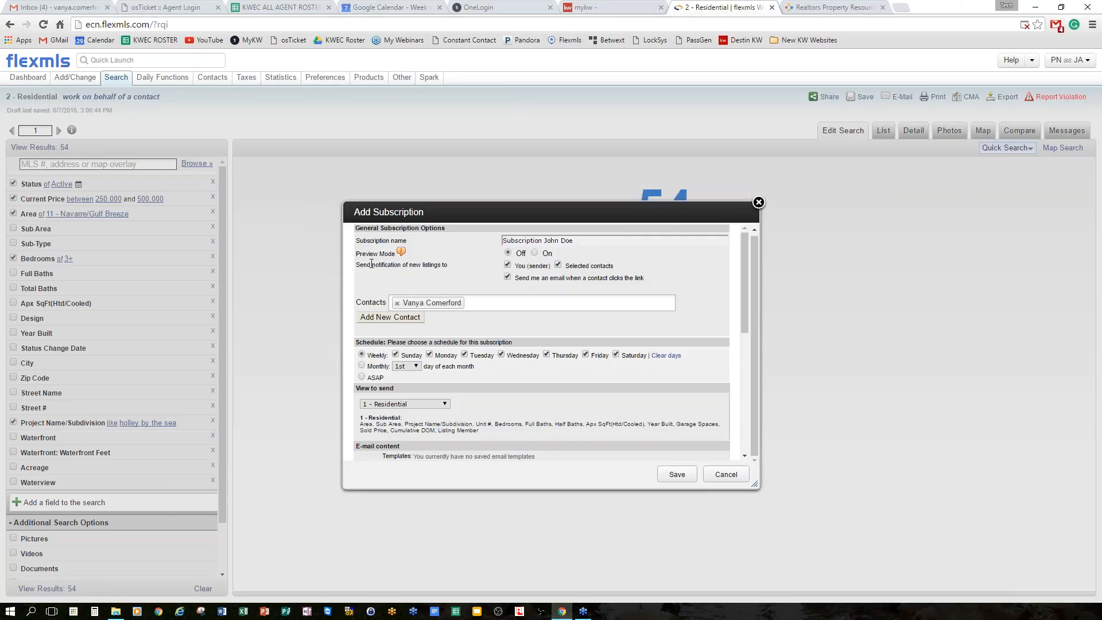
mouse_move(401, 252)
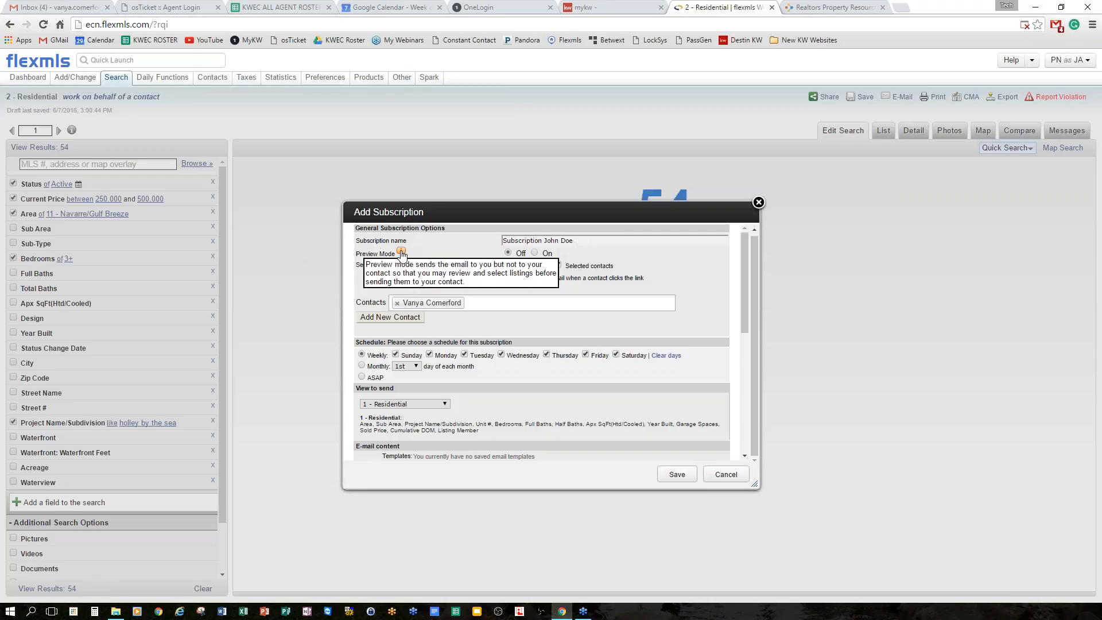
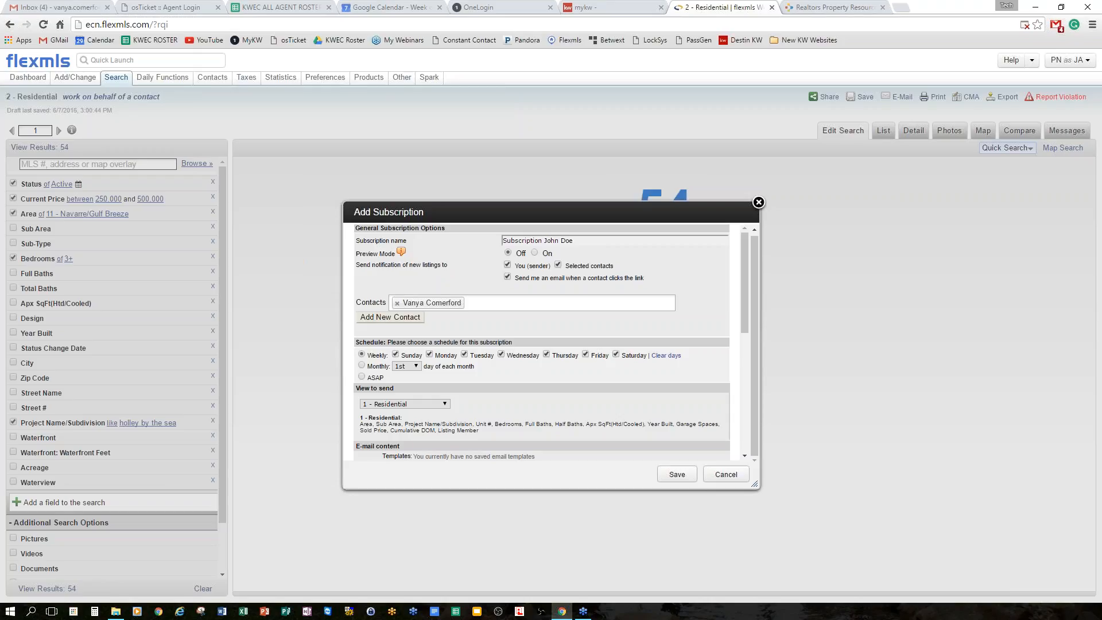
Uncheck 'You (sender)' so the subscription stops sending you new-listing notifications.
click(507, 264)
scroll(674, 295, down, 1)
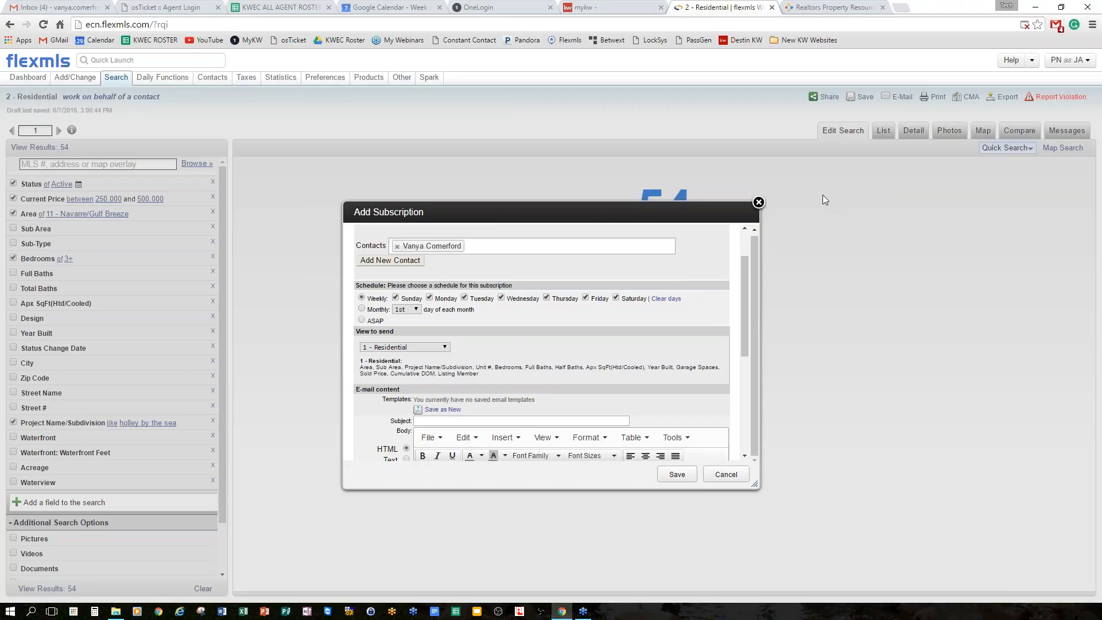
drag(370, 285, 517, 283)
click(528, 312)
right_click(676, 339)
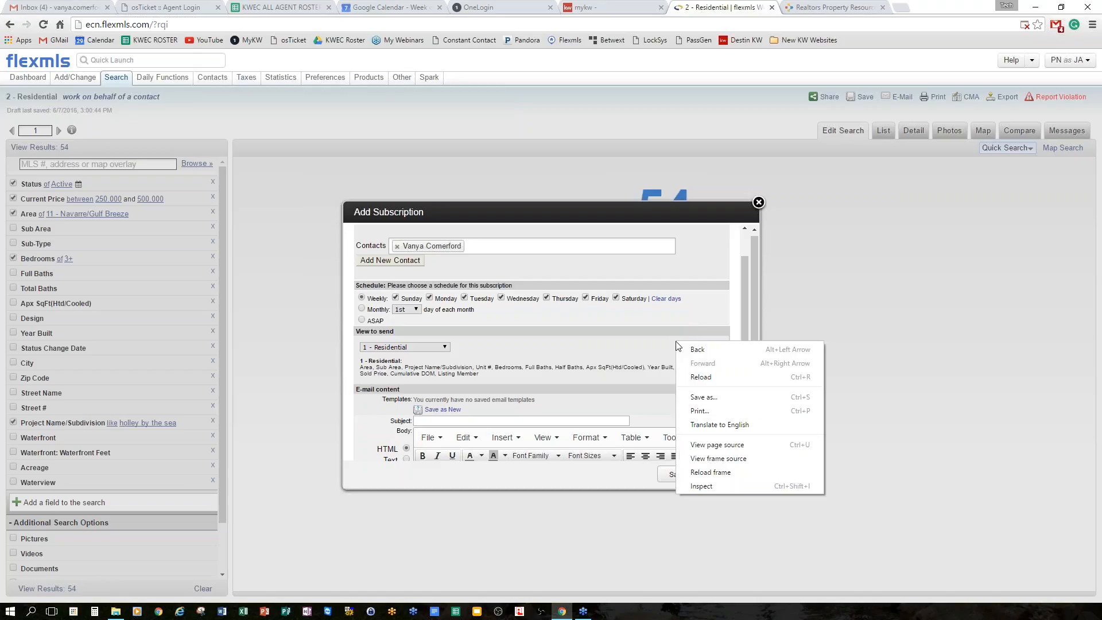
click(798, 299)
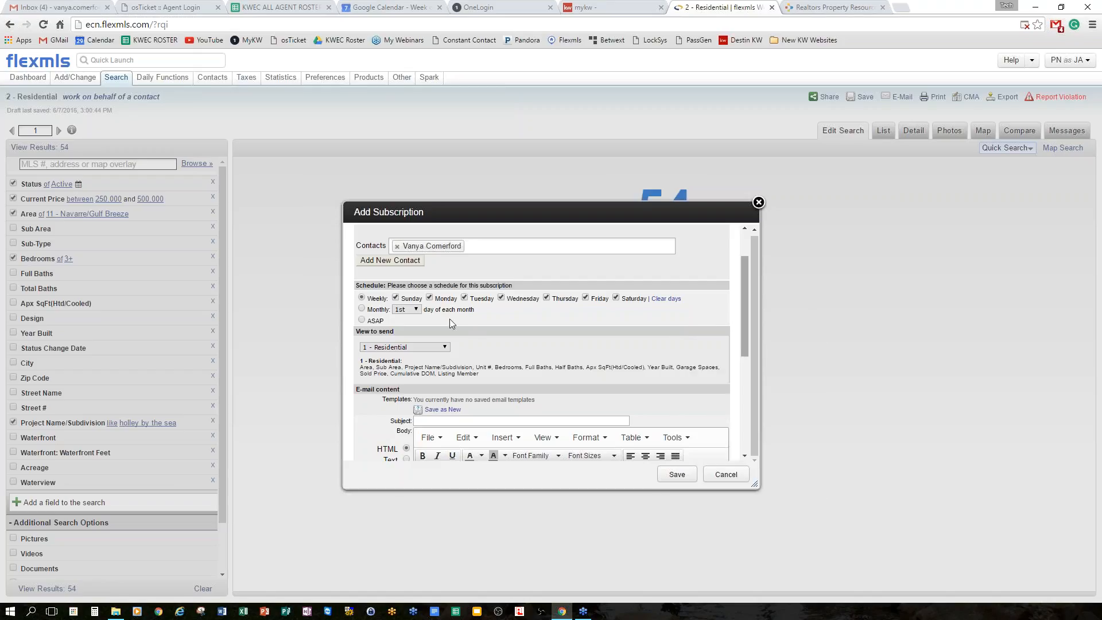
Clear all weekly delivery days and set the schedule to ASAP, after trying Monthly on the 1st.
click(664, 299)
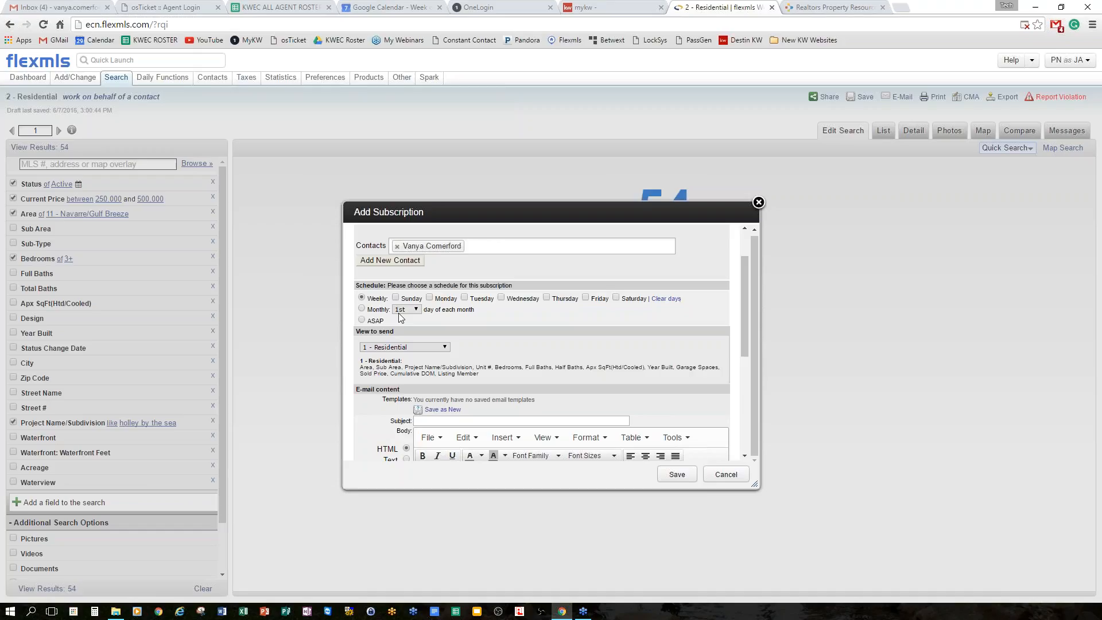
click(362, 310)
click(417, 310)
click(417, 310)
click(360, 320)
Scroll down to the E-mail content section and put the cursor in the Subject field.
scroll(556, 310, down, 2)
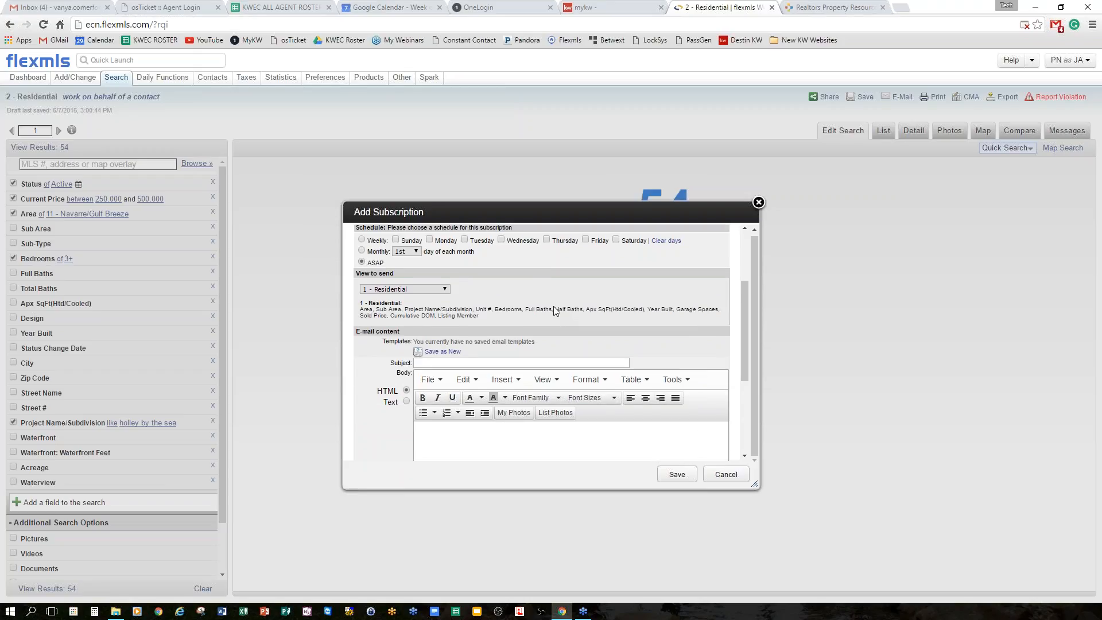
scroll(545, 298, up, 1)
scroll(486, 288, down, 1)
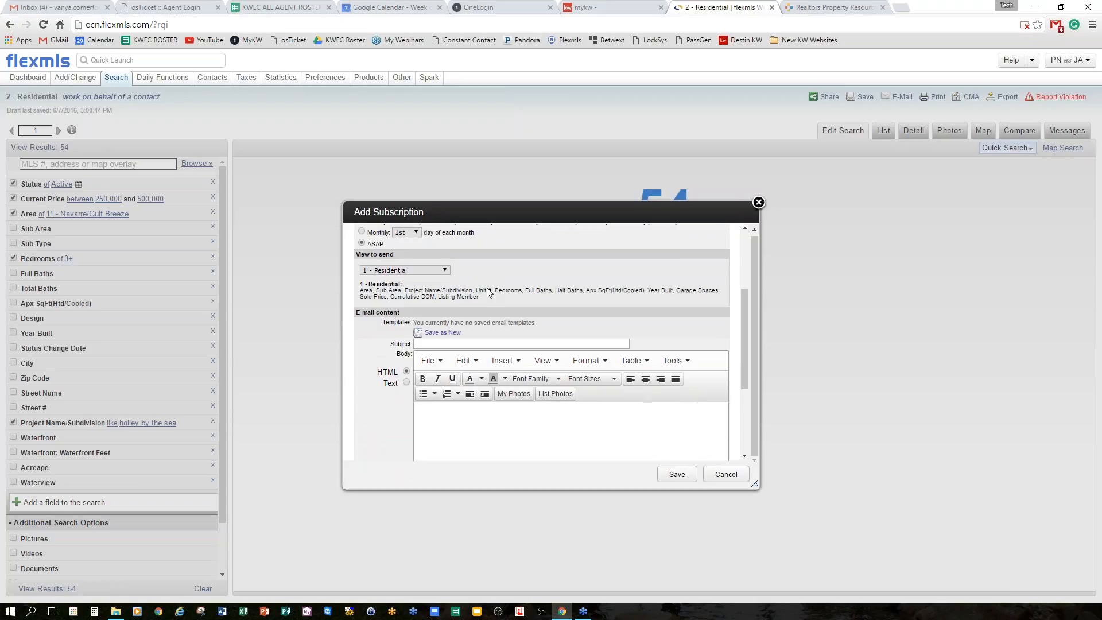
scroll(488, 288, down, 1)
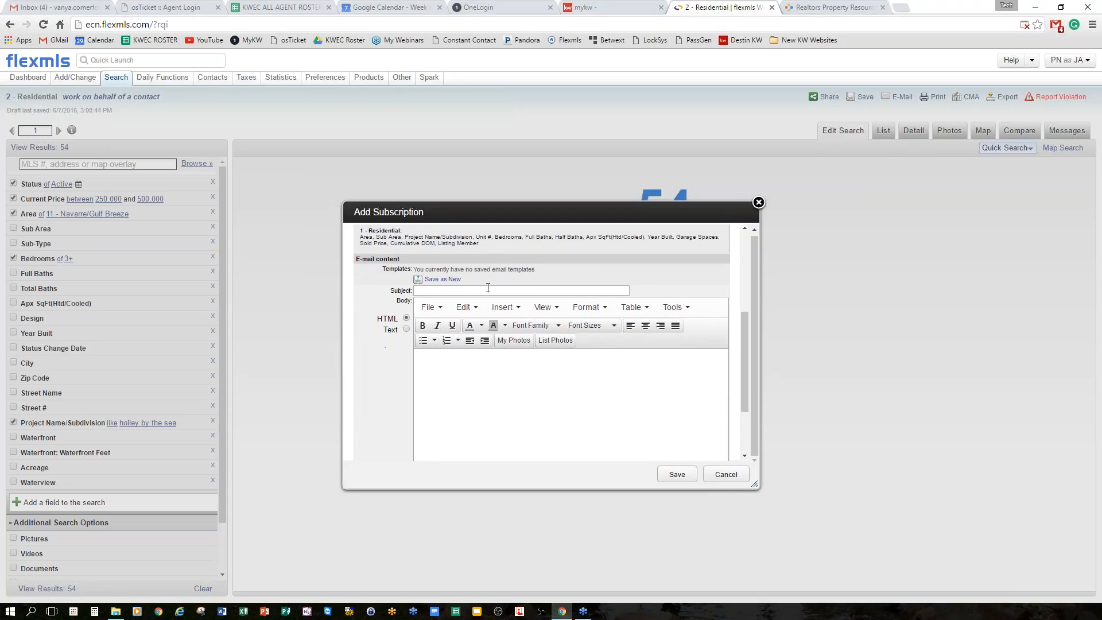
scroll(611, 367, down, 1)
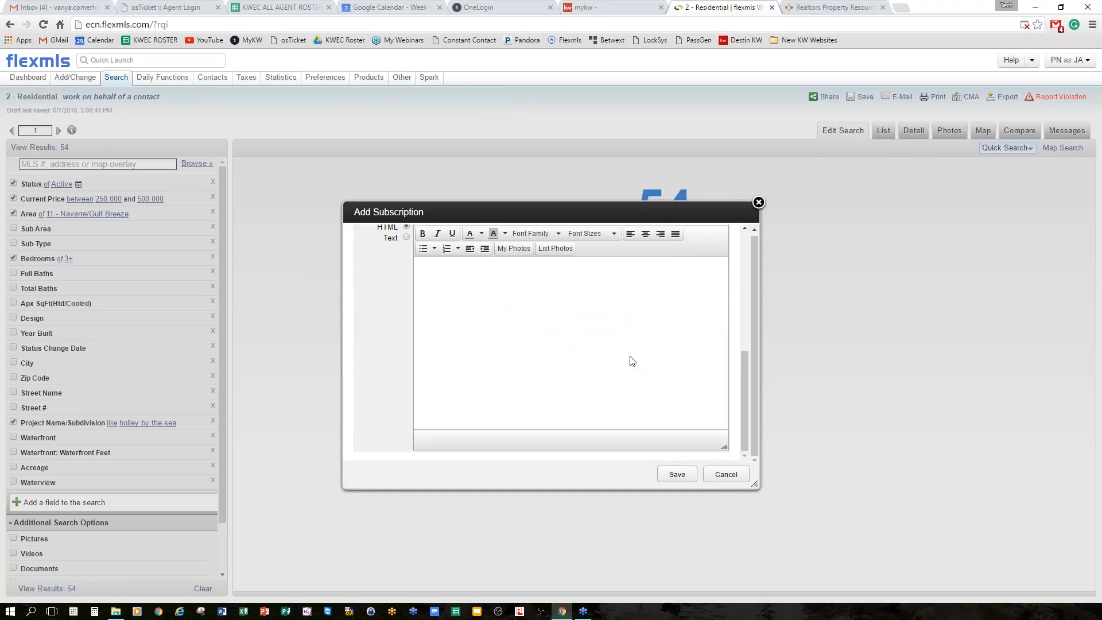
scroll(629, 364, up, 1)
scroll(631, 365, up, 1)
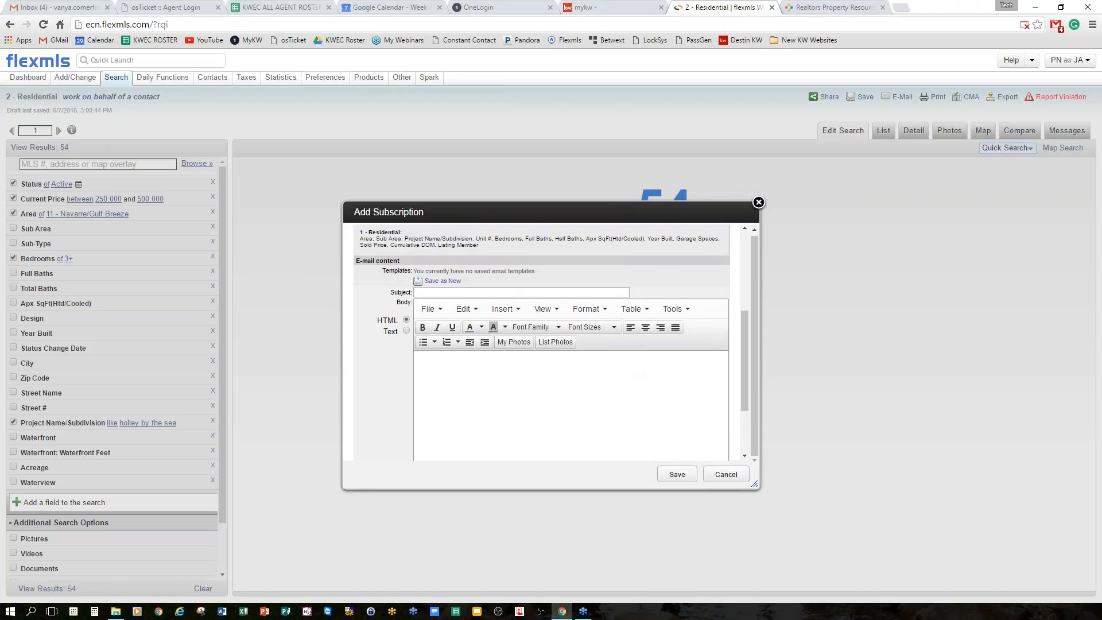
scroll(534, 360, up, 2)
scroll(554, 372, up, 1)
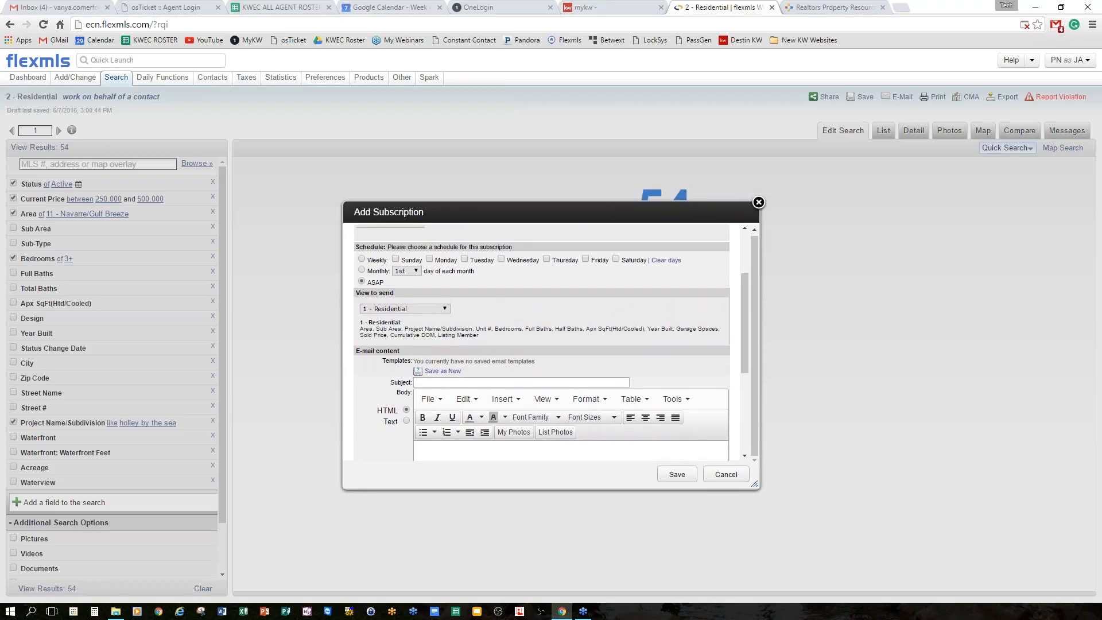
scroll(554, 371, down, 1)
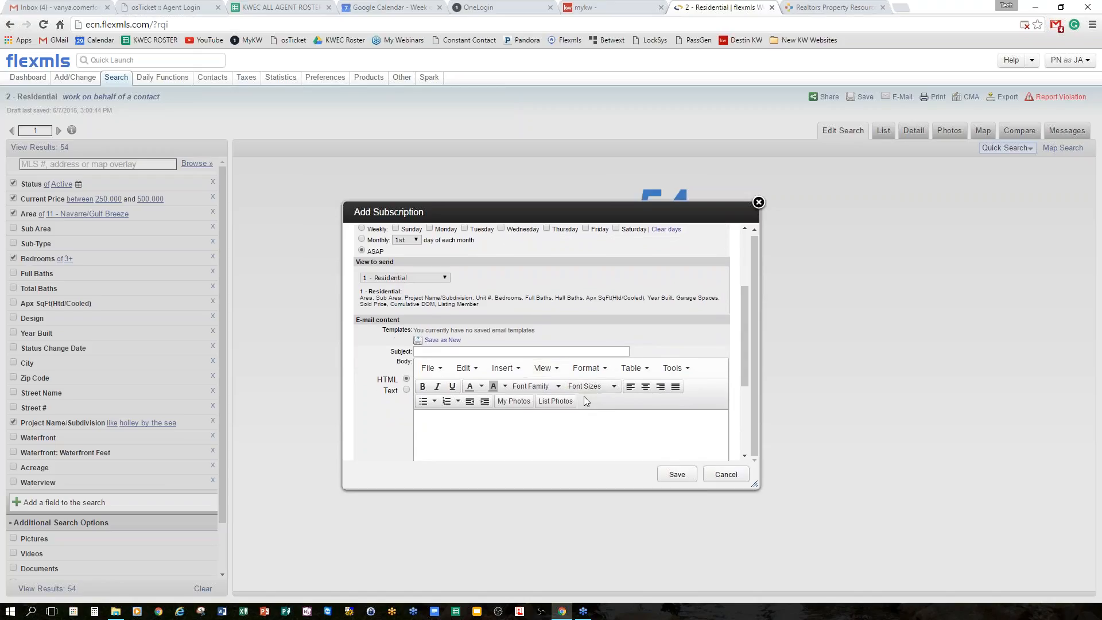
click(444, 351)
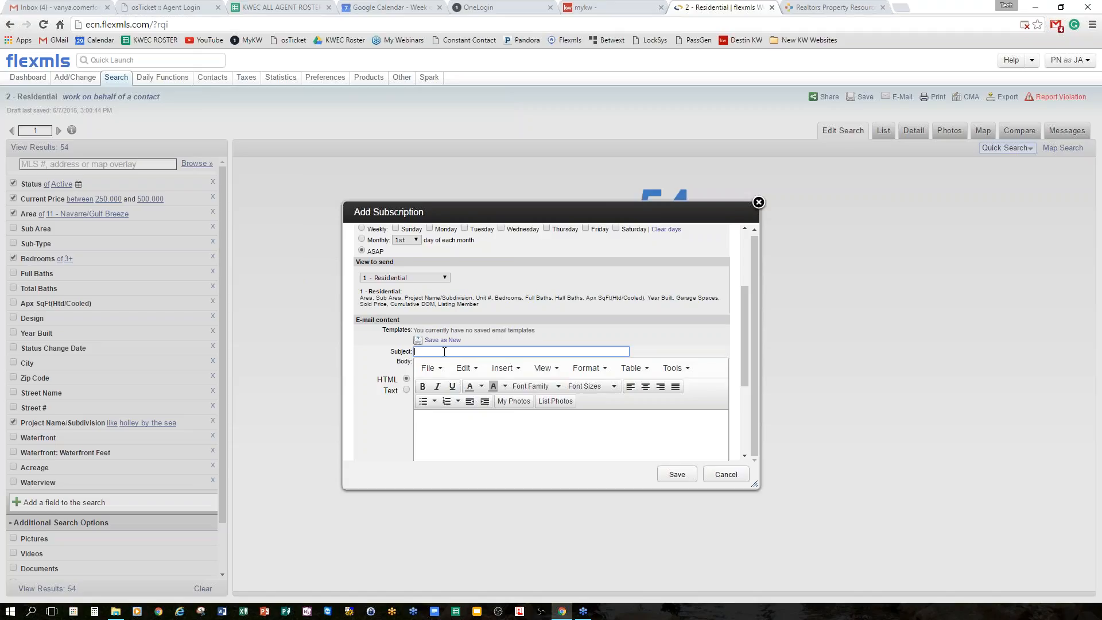
Enter the subject 'New Listing Matching Your Criteria', fixing the wrongly capitalised O.
text(New Listing Matching YOur Cr)
text(iteria)
drag(482, 351, 477, 351)
text(o)
click(531, 434)
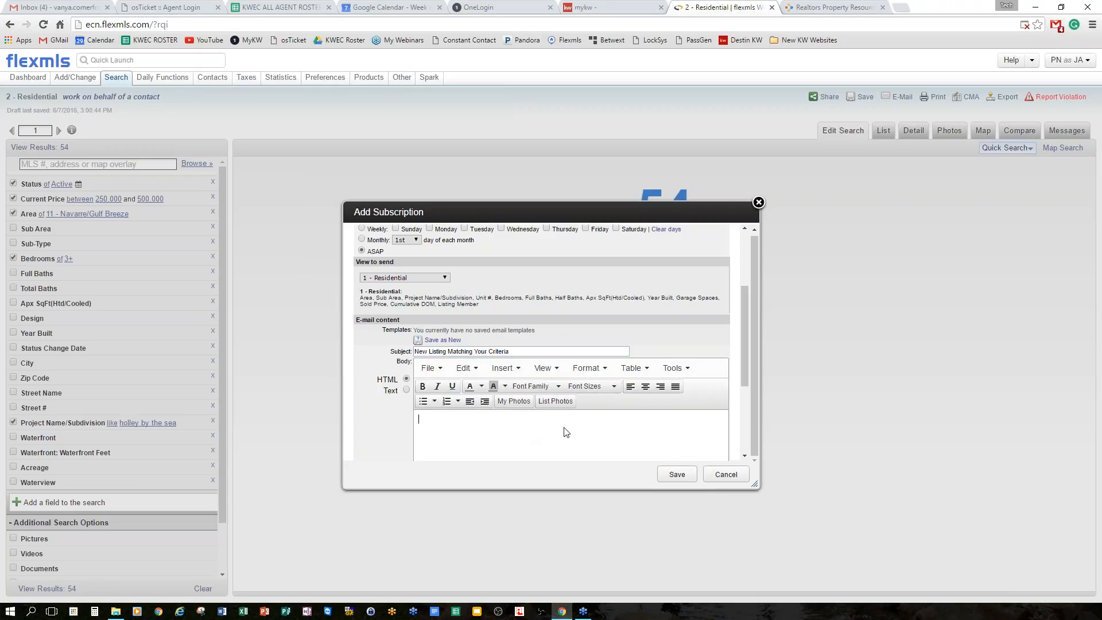
scroll(566, 432, down, 2)
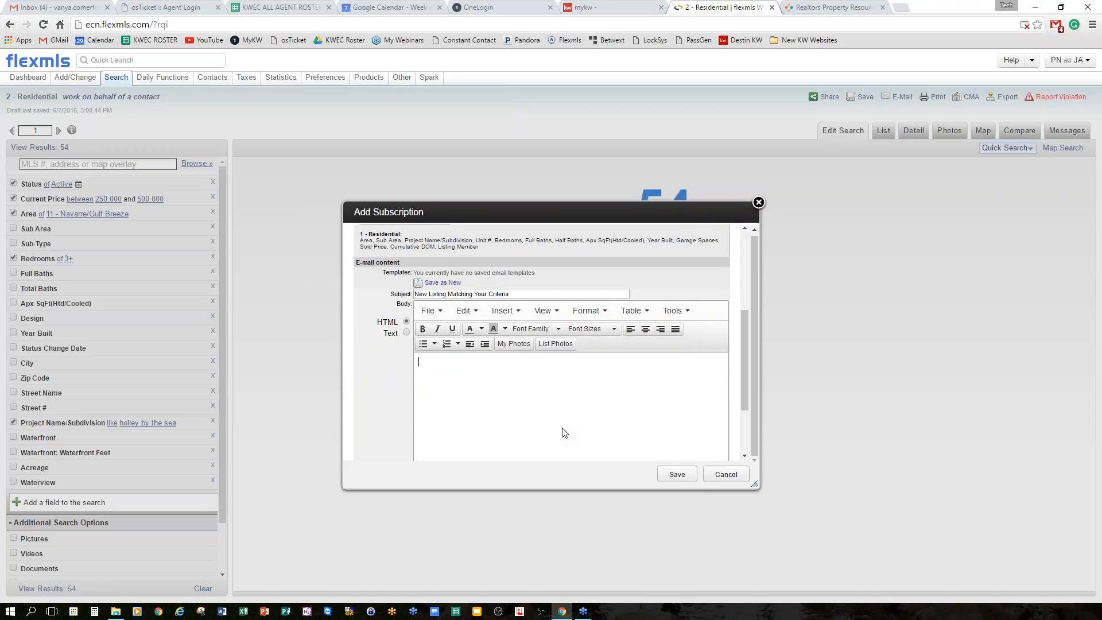
Write a greeting to the client and 'Take a look at what just came on the market. Please let me know if you are interested'.
text(Hey John,Tkis is)
key(BackSpace)
key(BackSpace)
key(BackSpace)
key(BackSpace)
key(BackSpace)
text(a)
key(BackSpace)
key(BackSpace)
text(ake a look at what just came on the market. P)
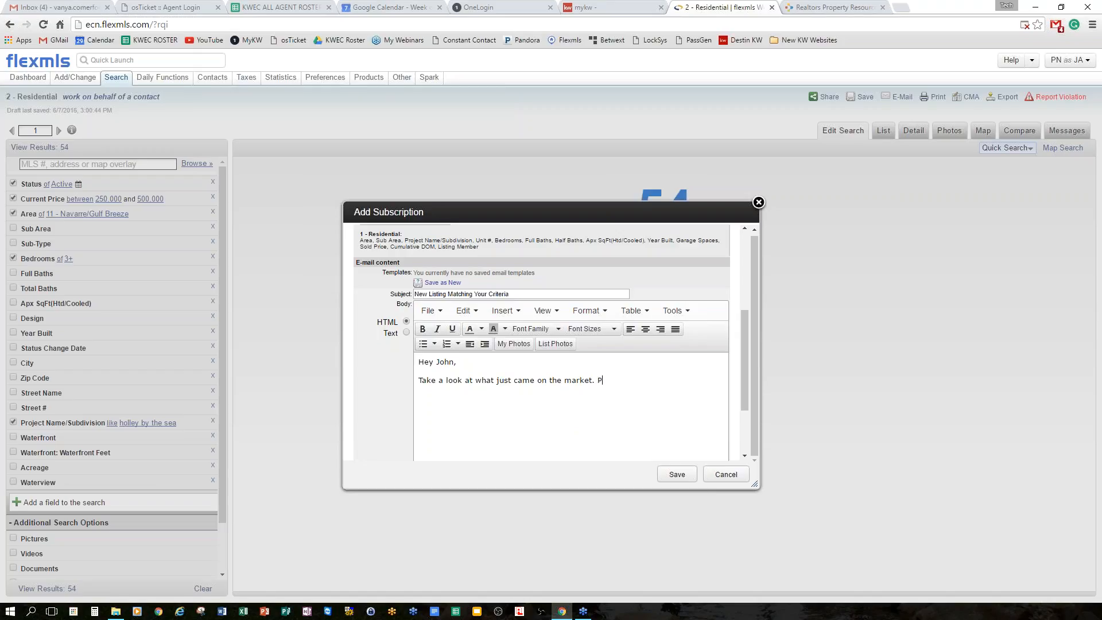
text(lease let me know if you are interested s)
key(BackSpace)
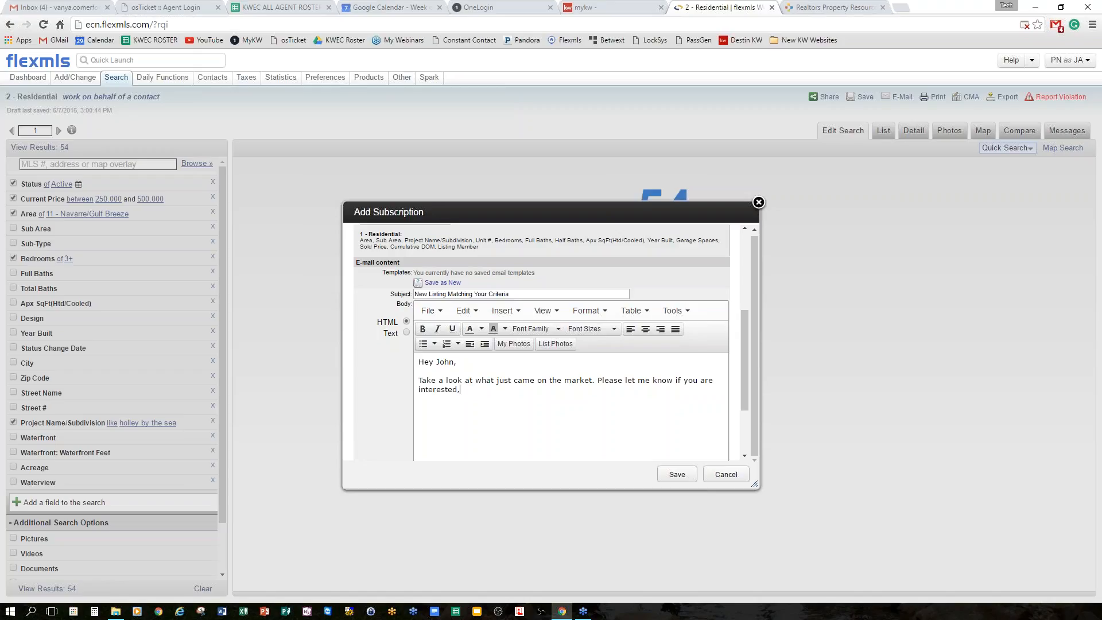
Finish with 'so we can schedule a showing.' and a 'Thank you,' sign-off with the agent's name.
text(so )
text(we can sc)
text(he)
text(dule)
right_click(519, 390)
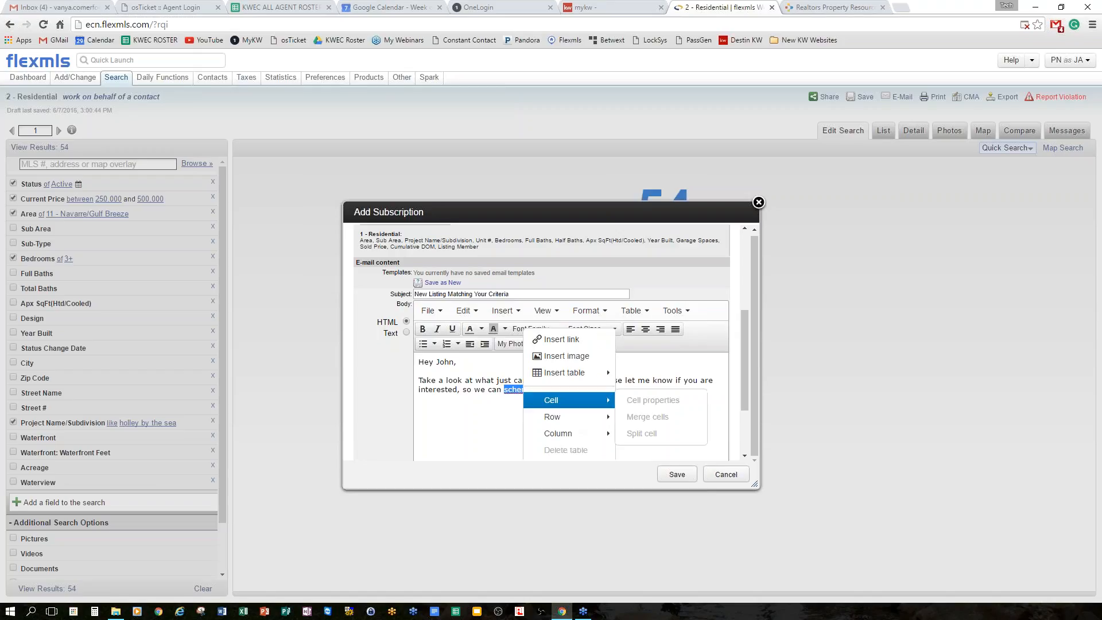
right_click(515, 390)
key(Escape)
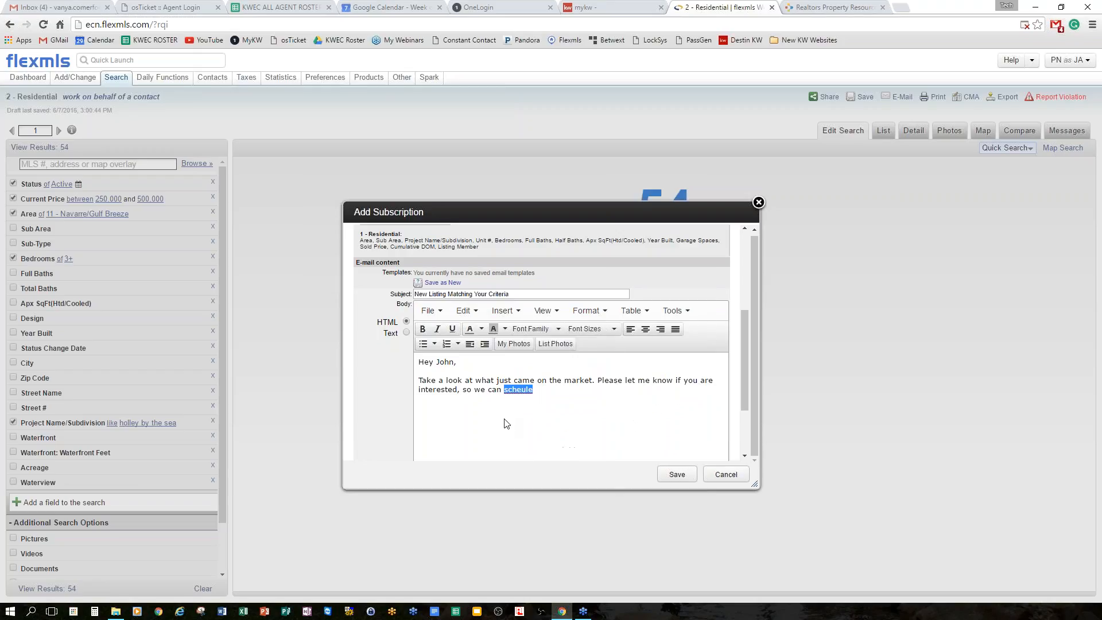
key(BackSpace)
text(schedule)
text( a sho)
text(wing.  )
text(Thank yo)
text(u,)
key(Return)
text(Vanya)
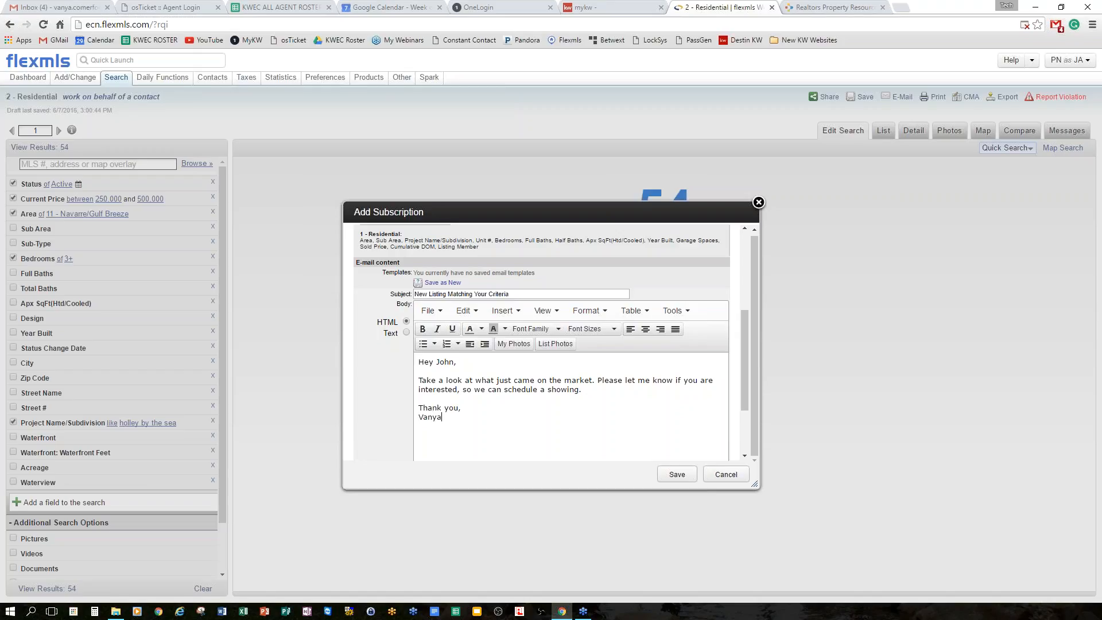
scroll(548, 379, down, 1)
scroll(548, 380, down, 2)
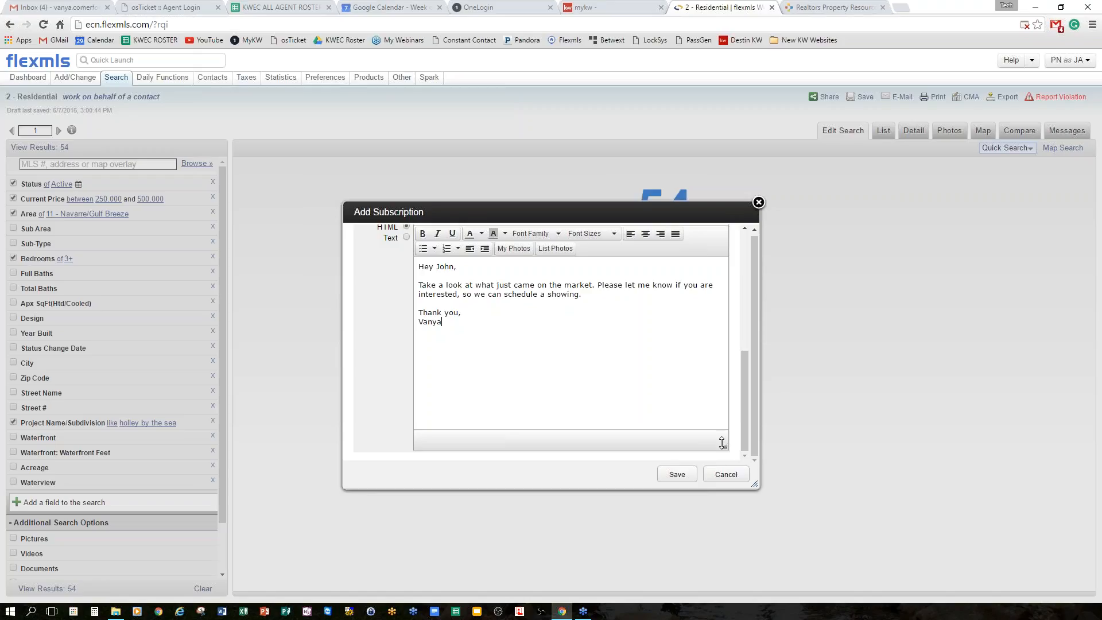
Save the search together with its subscription.
click(678, 475)
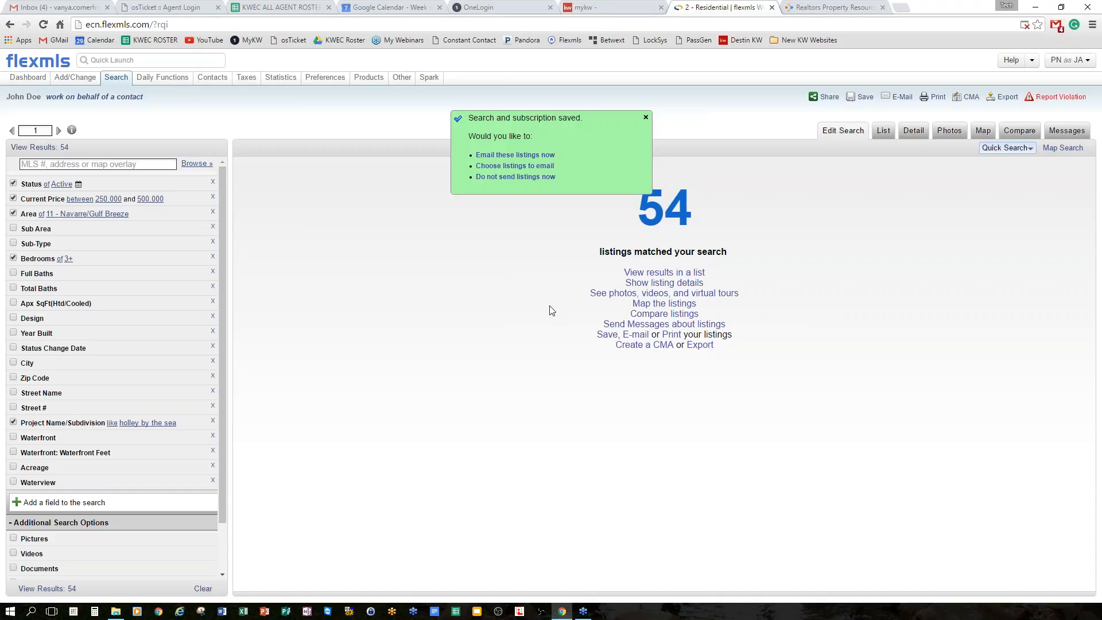
click(645, 117)
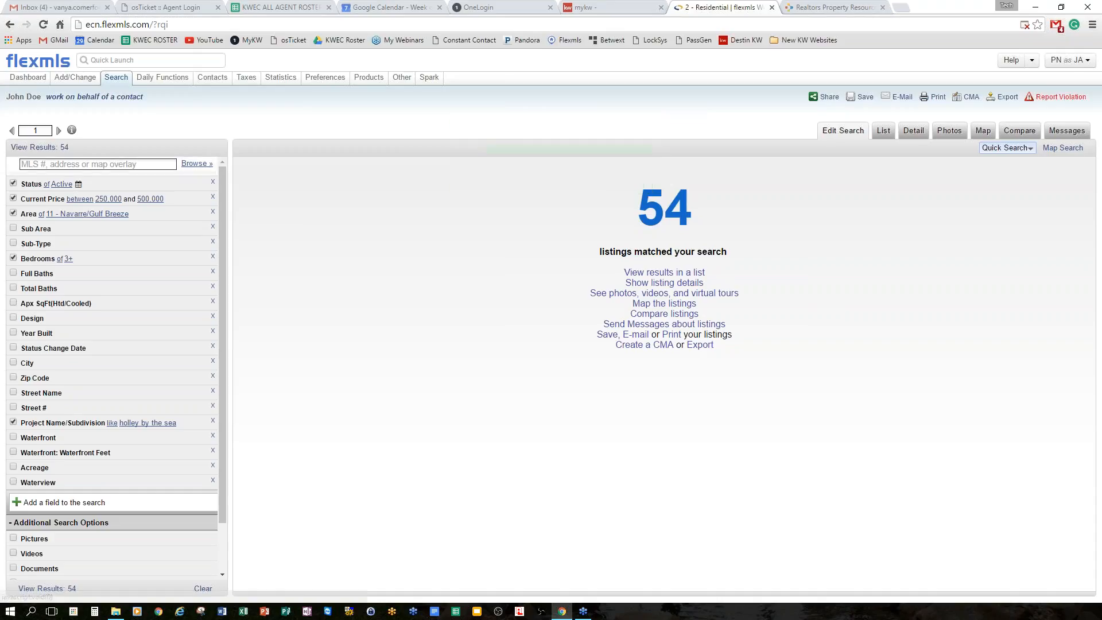
click(36, 148)
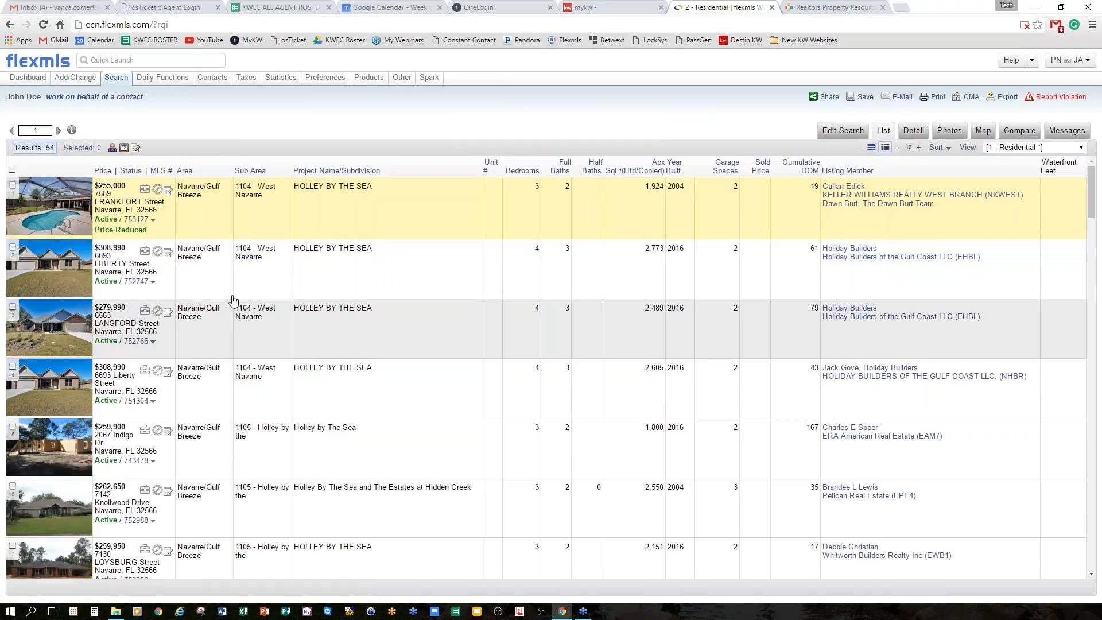
click(12, 184)
click(12, 247)
click(12, 306)
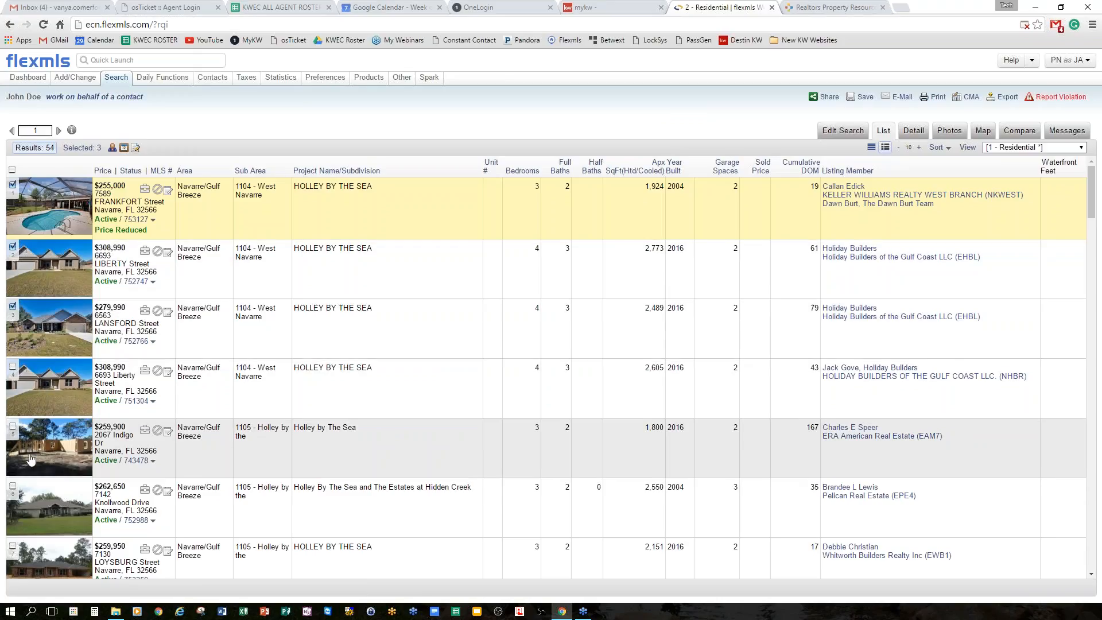
scroll(31, 459, down, 3)
scroll(41, 394, down, 3)
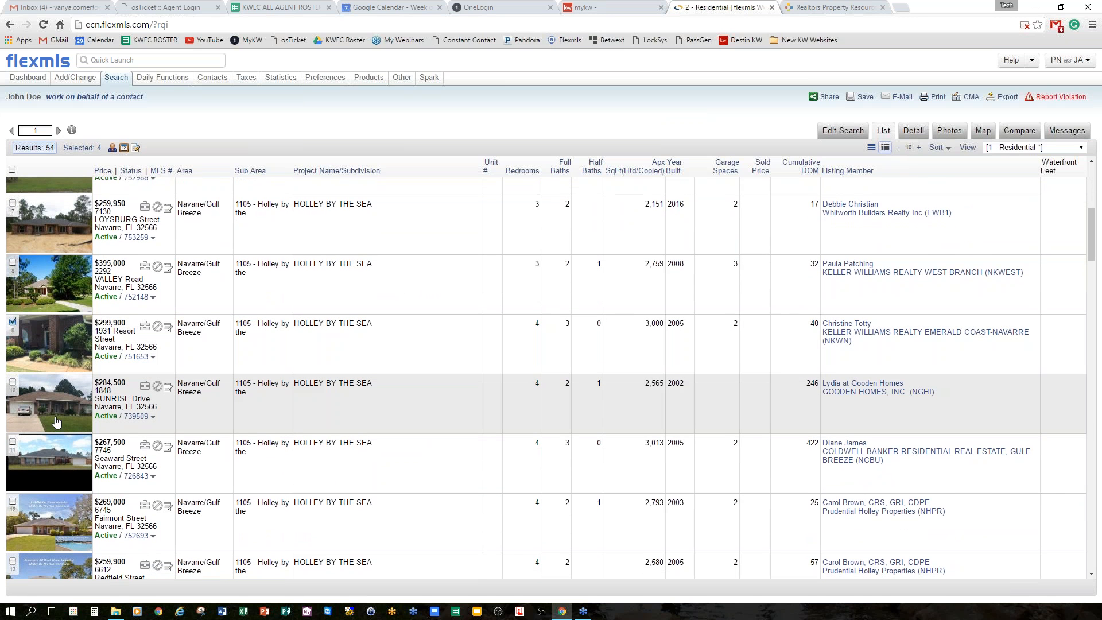
scroll(56, 422, down, 5)
scroll(66, 423, down, 5)
scroll(69, 423, down, 5)
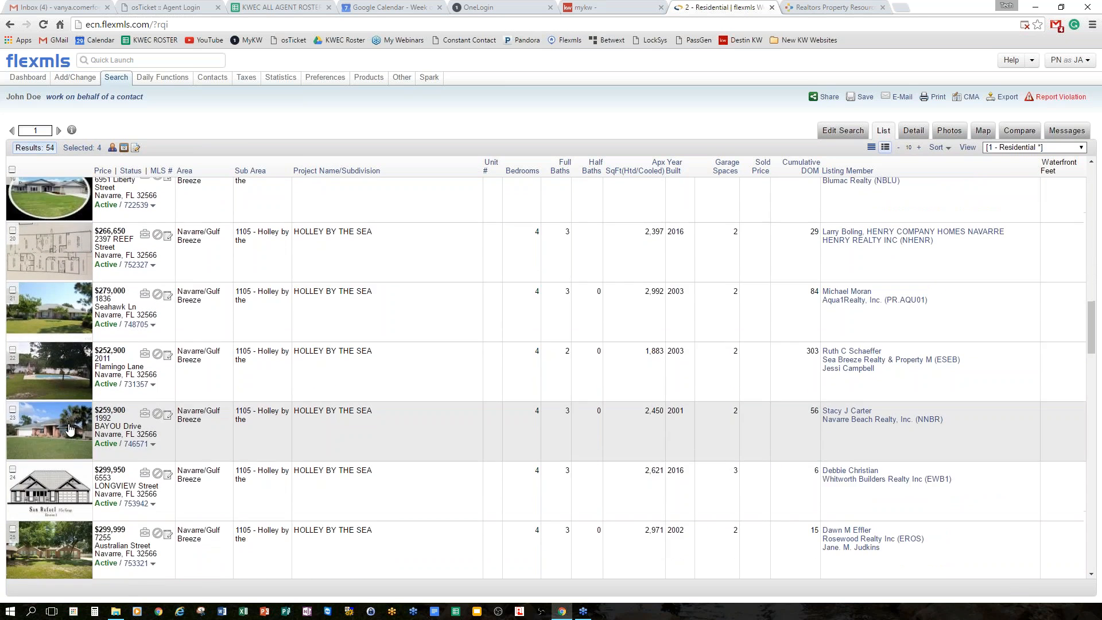
scroll(69, 427, down, 5)
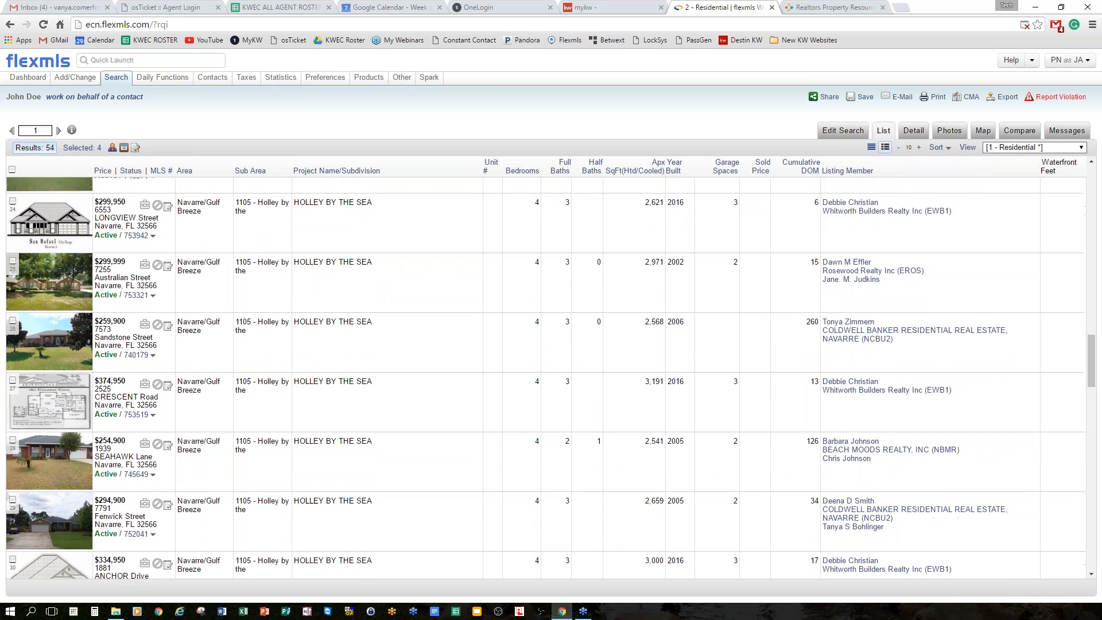
click(13, 316)
click(13, 435)
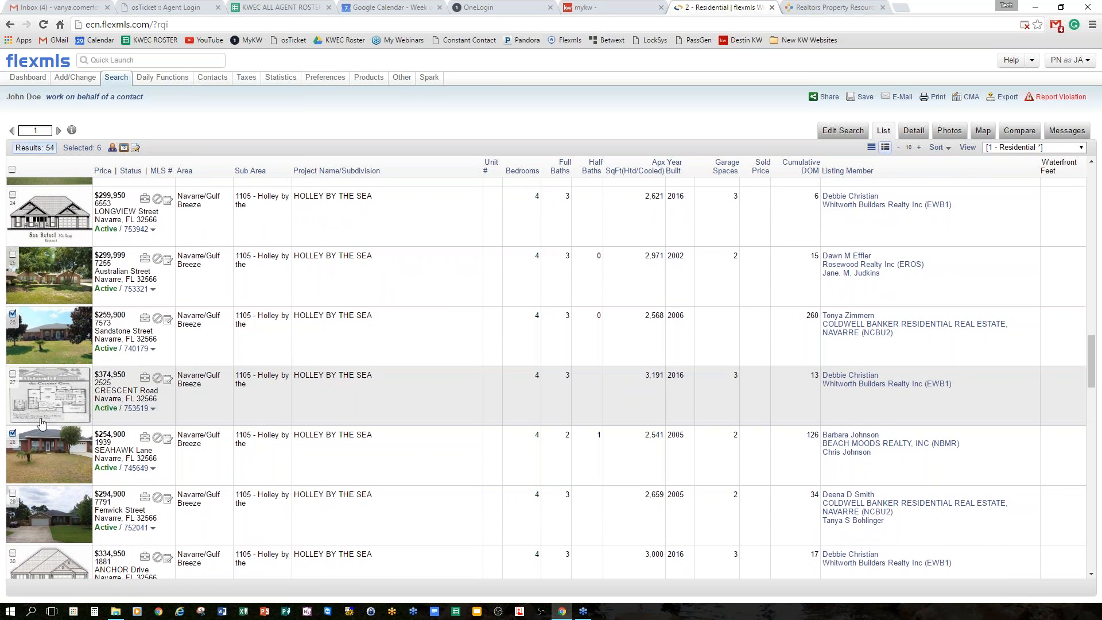
scroll(64, 415, down, 5)
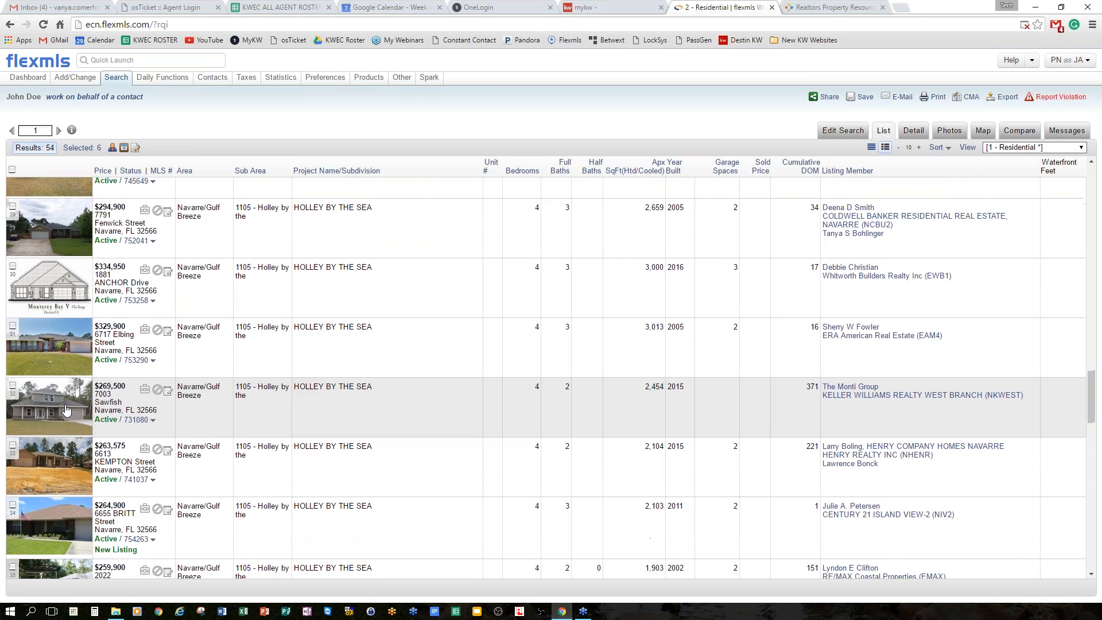
click(12, 329)
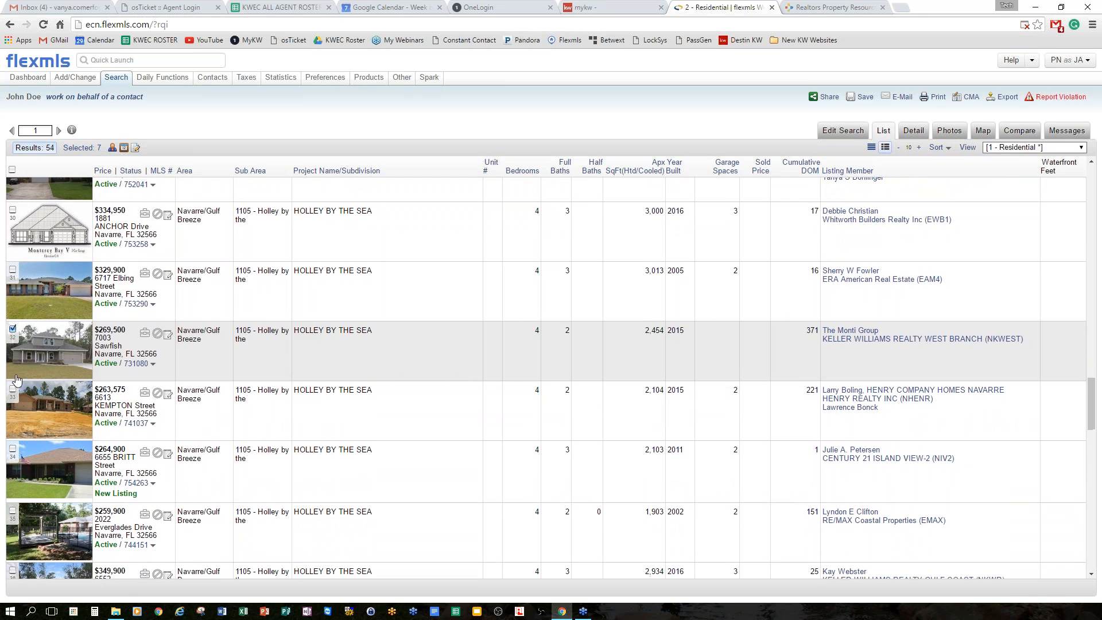
click(13, 388)
scroll(50, 435, down, 4)
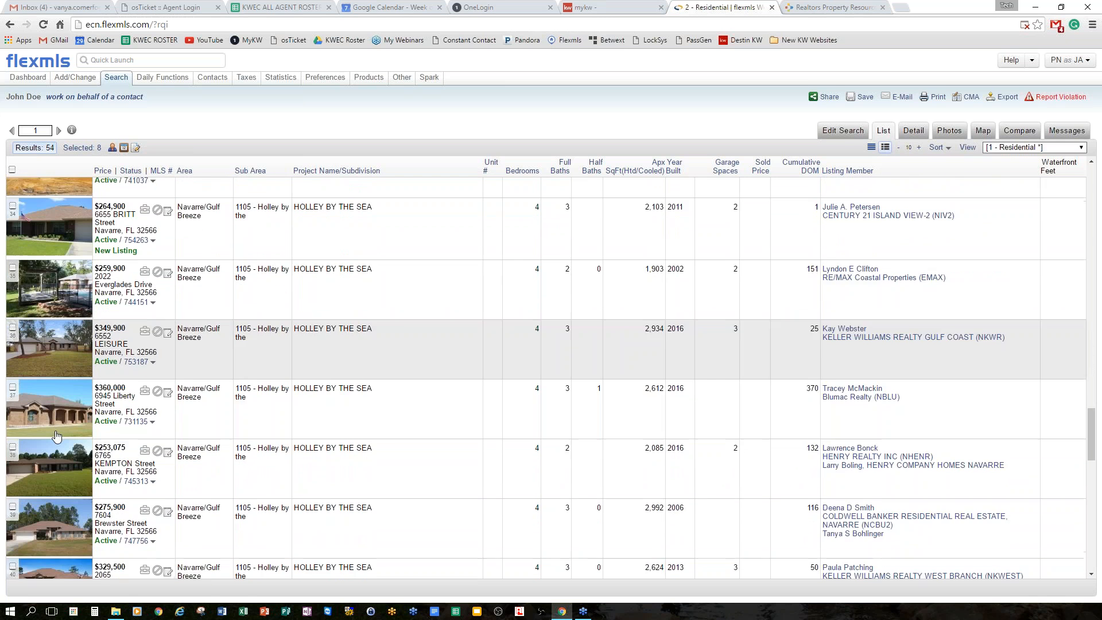
click(12, 283)
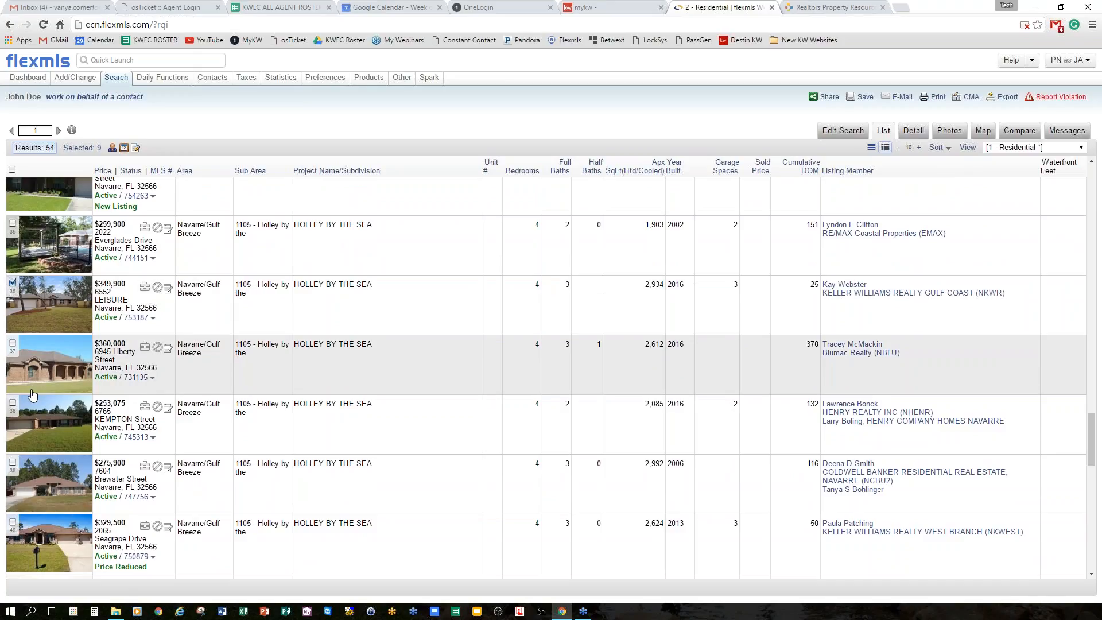
click(12, 403)
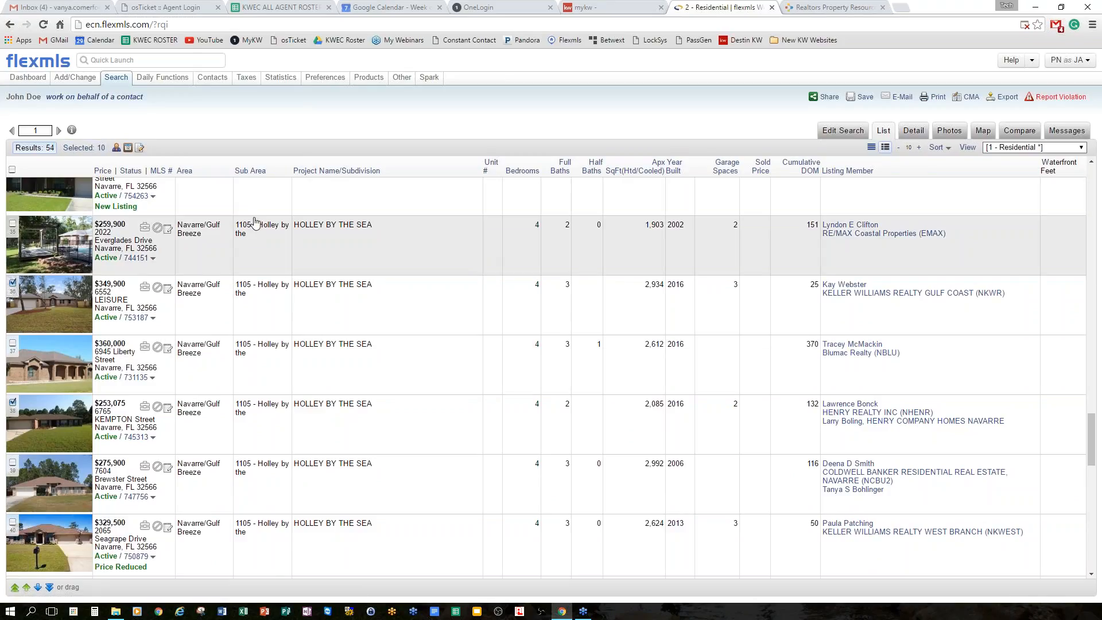
click(83, 148)
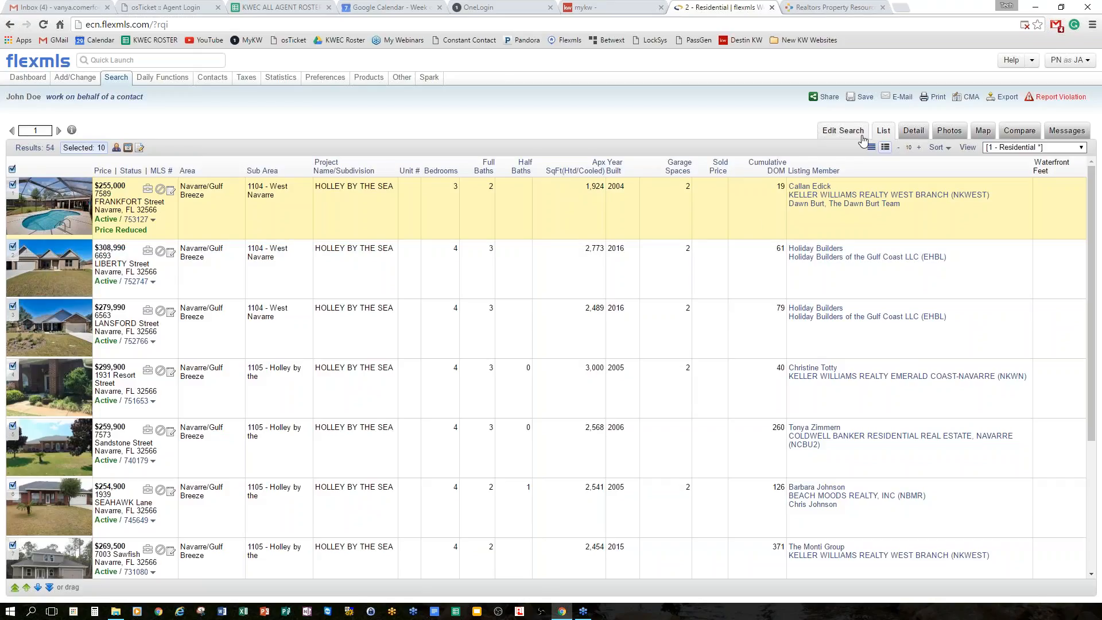
click(906, 96)
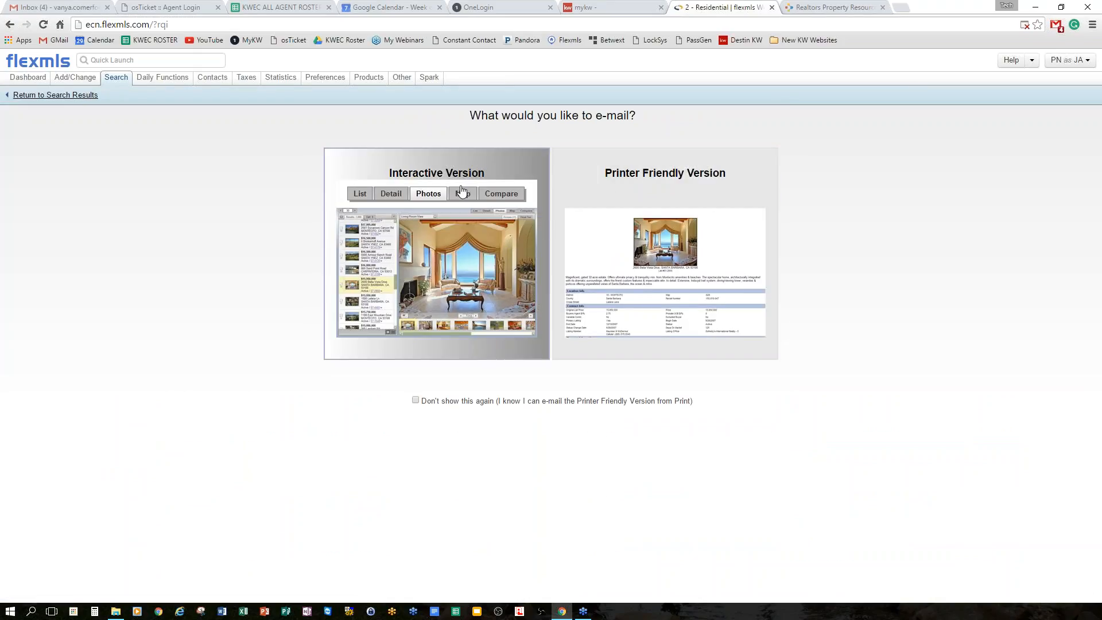
E-mail the interactive version of the ten selected listings to an additional recipient address.
click(505, 168)
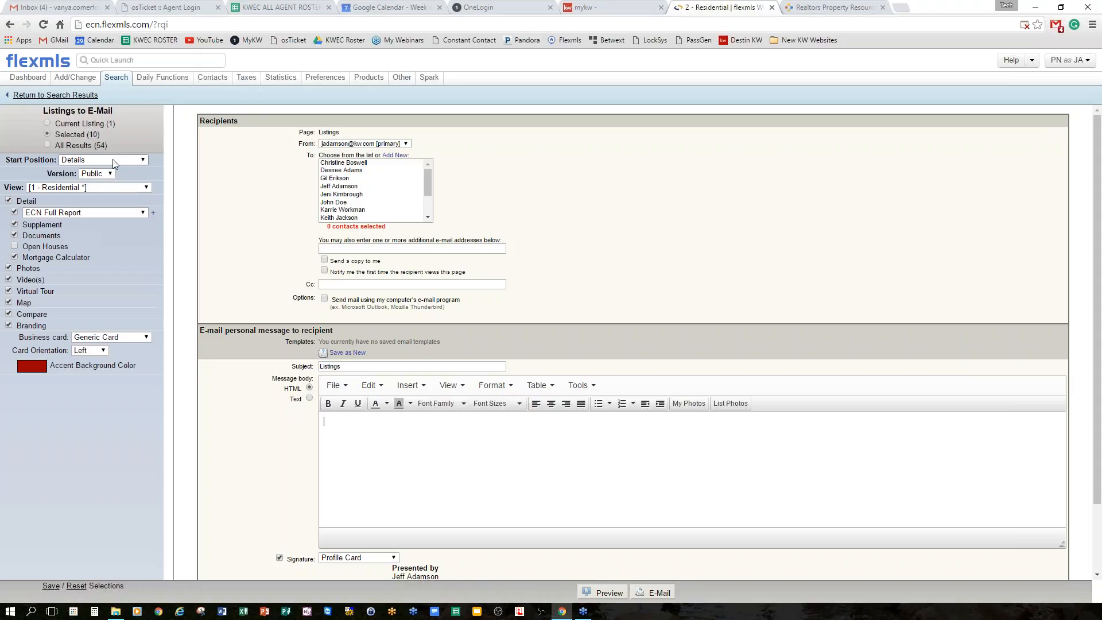
click(328, 250)
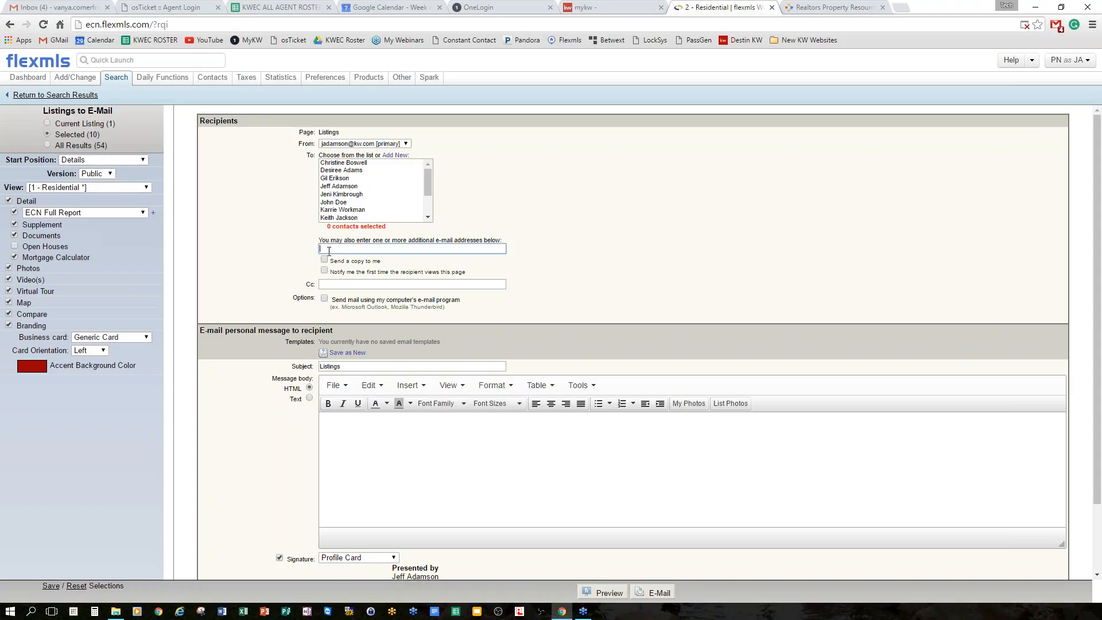
scroll(512, 443, down, 2)
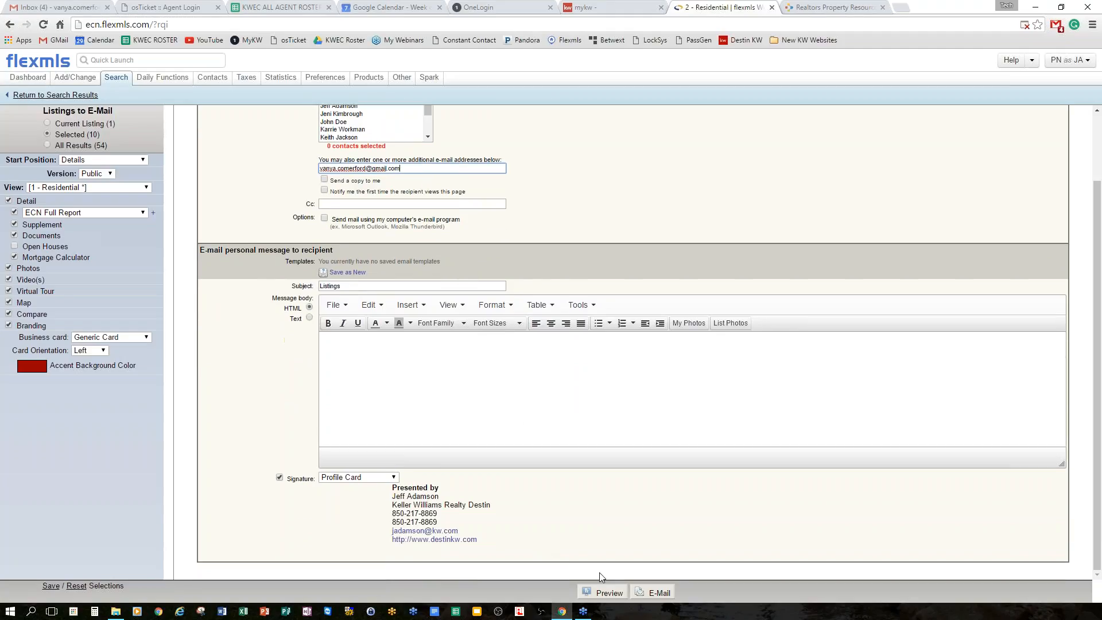
click(659, 594)
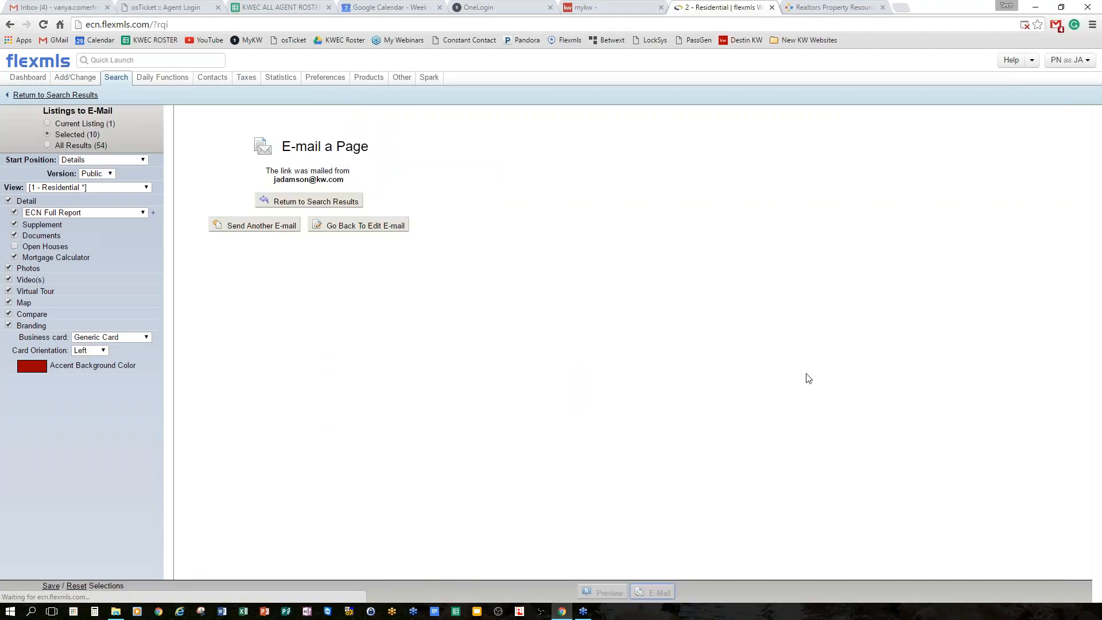
click(342, 207)
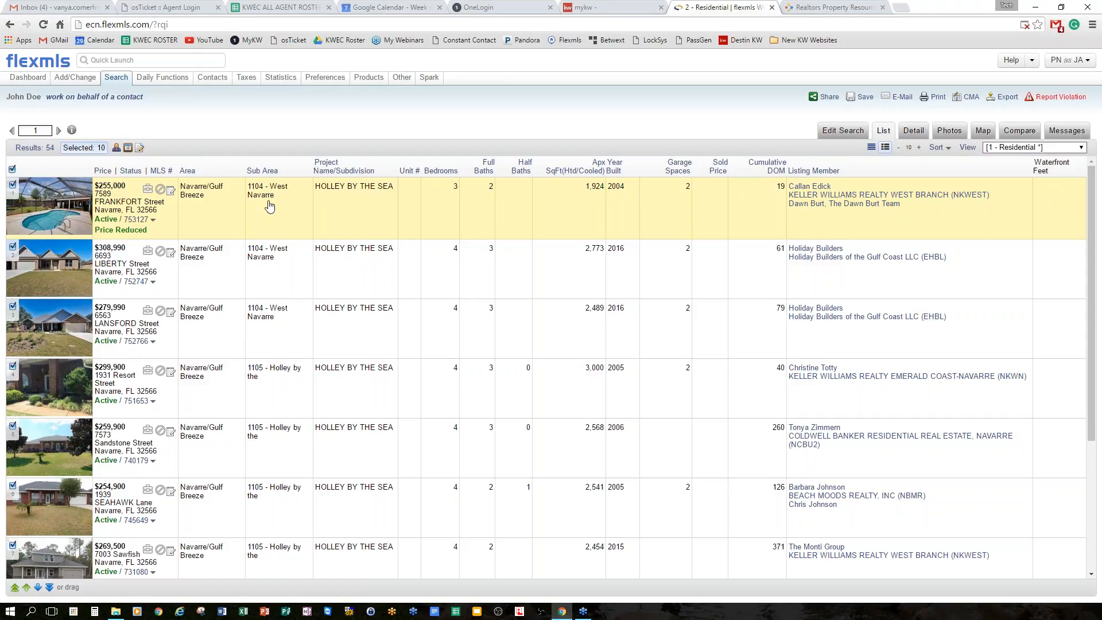
click(142, 222)
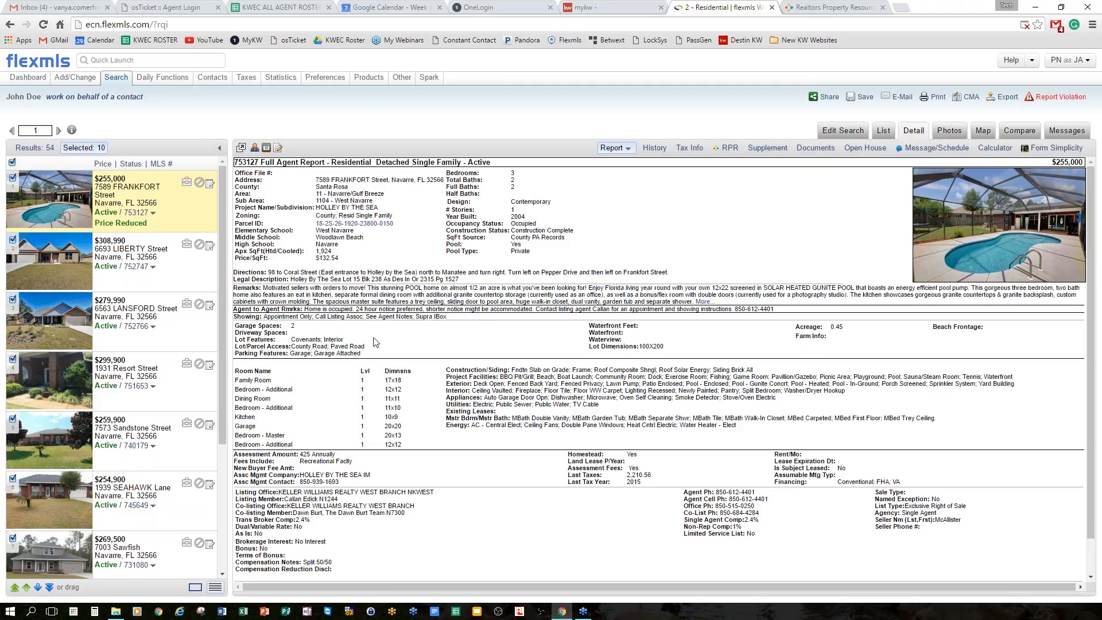
drag(234, 310, 775, 309)
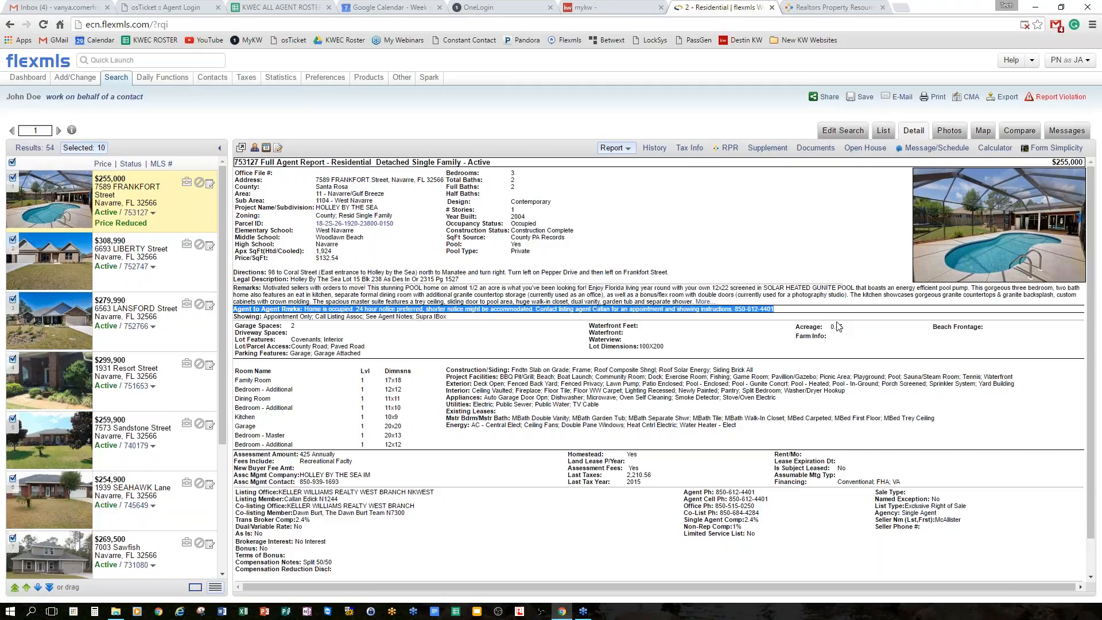
scroll(800, 335, down, 1)
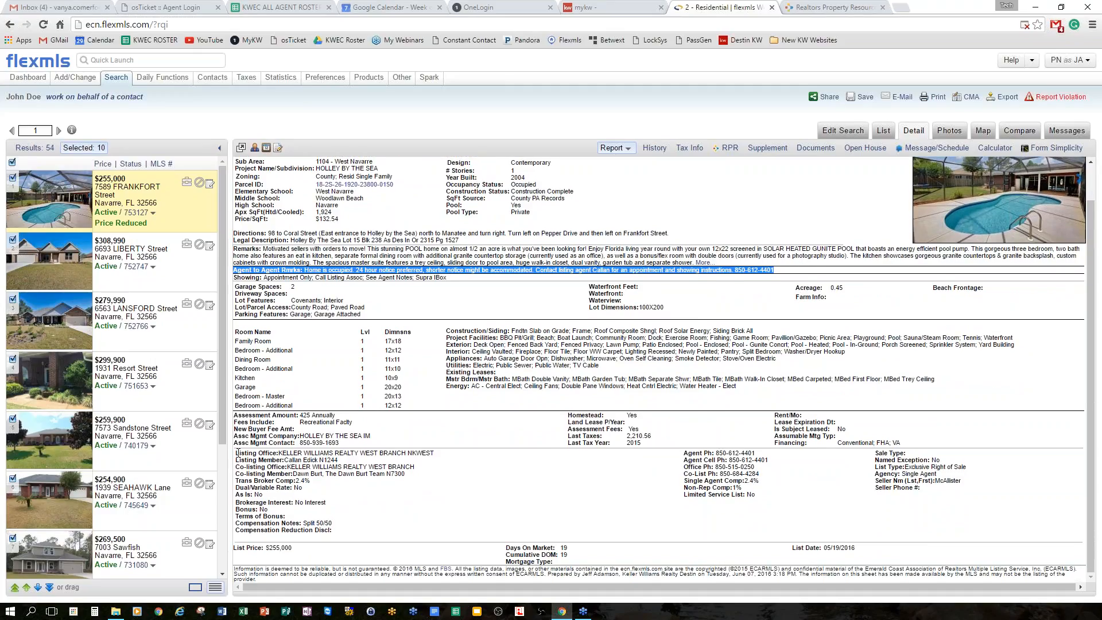
drag(237, 452, 749, 501)
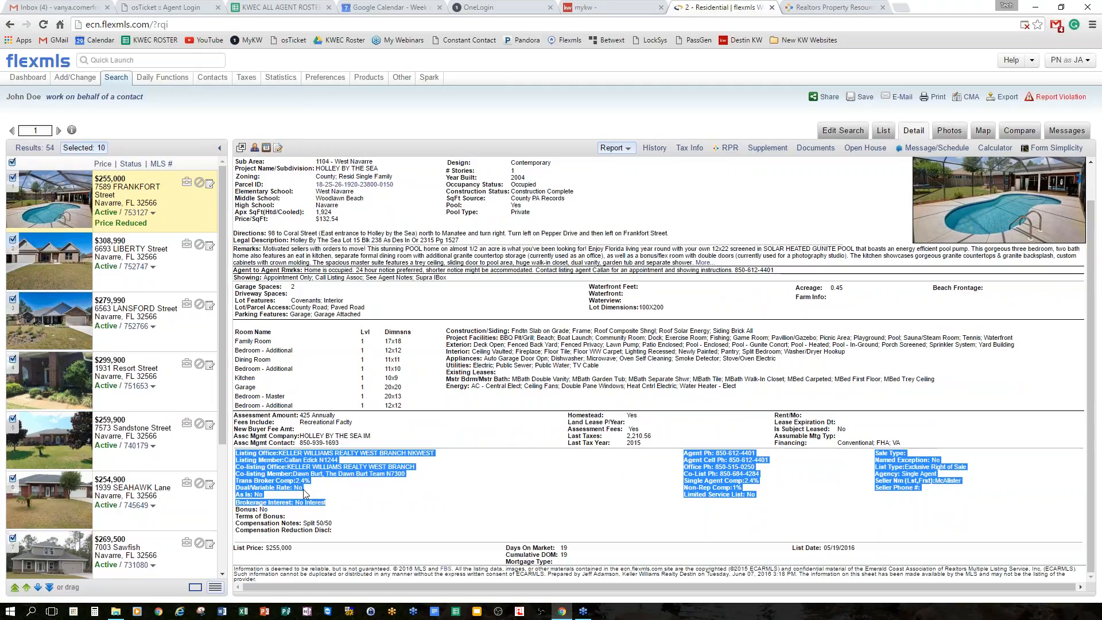
click(297, 512)
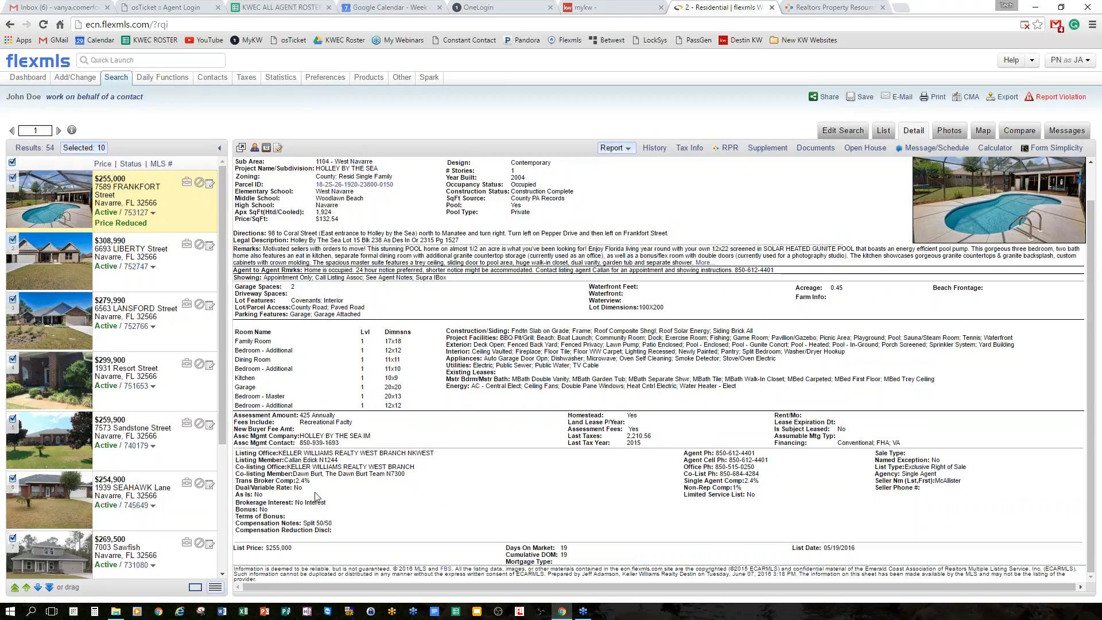
drag(281, 453, 435, 453)
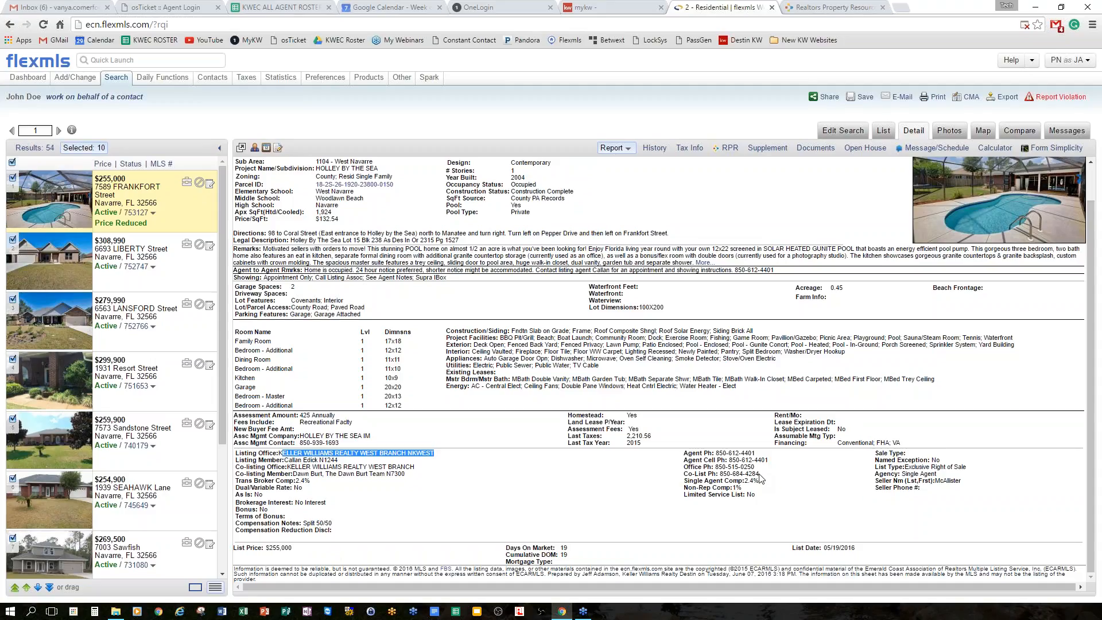
drag(262, 270, 775, 269)
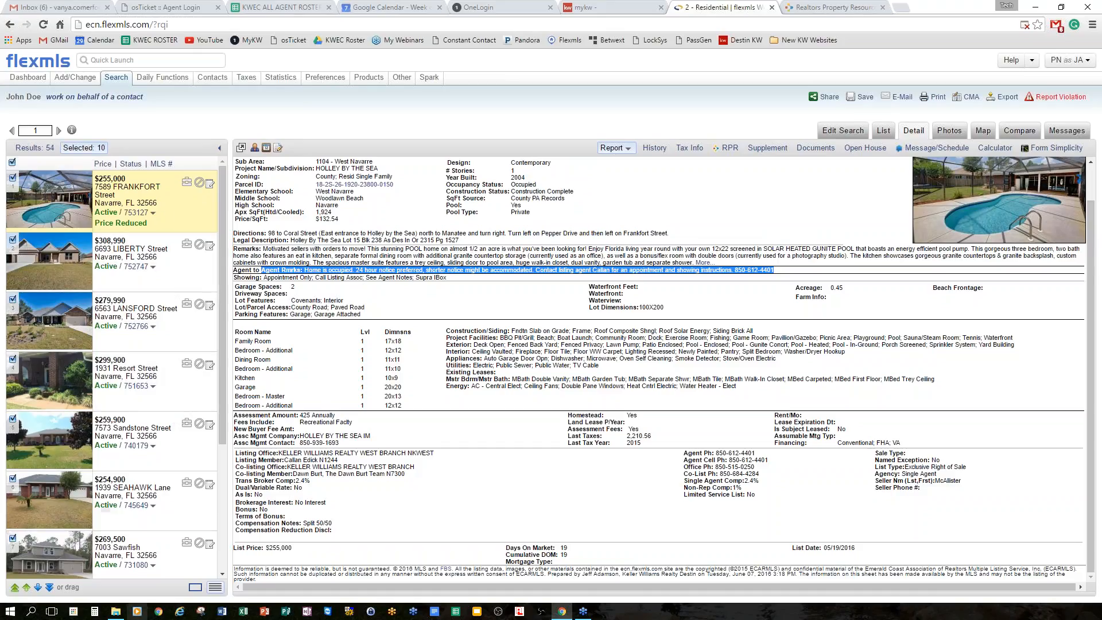
scroll(202, 369, down, 2)
scroll(202, 369, down, 3)
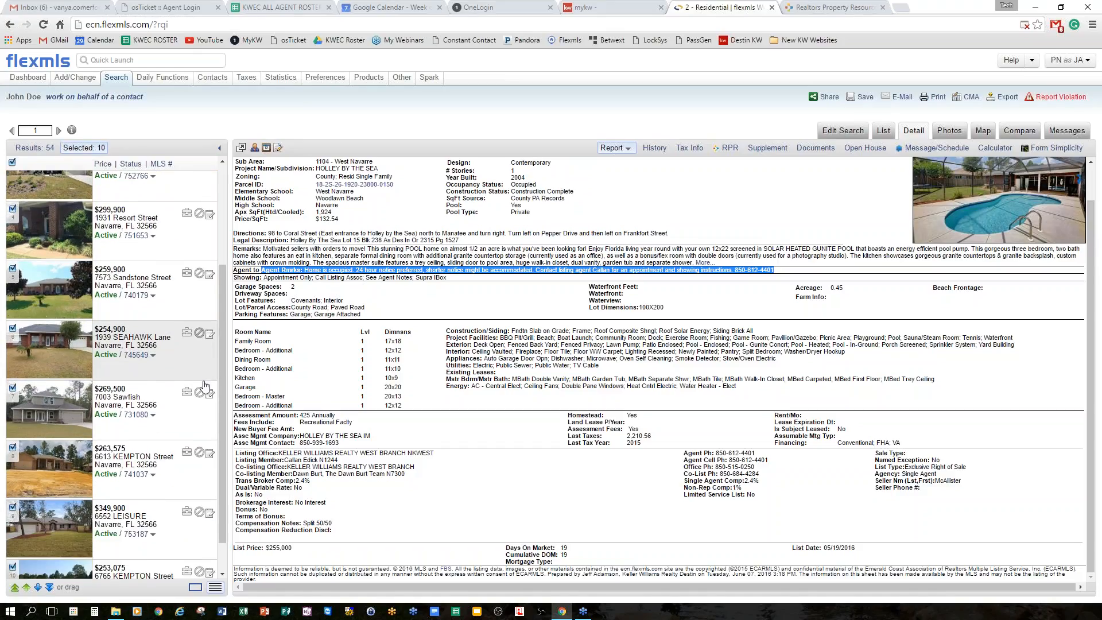
scroll(201, 400, up, 3)
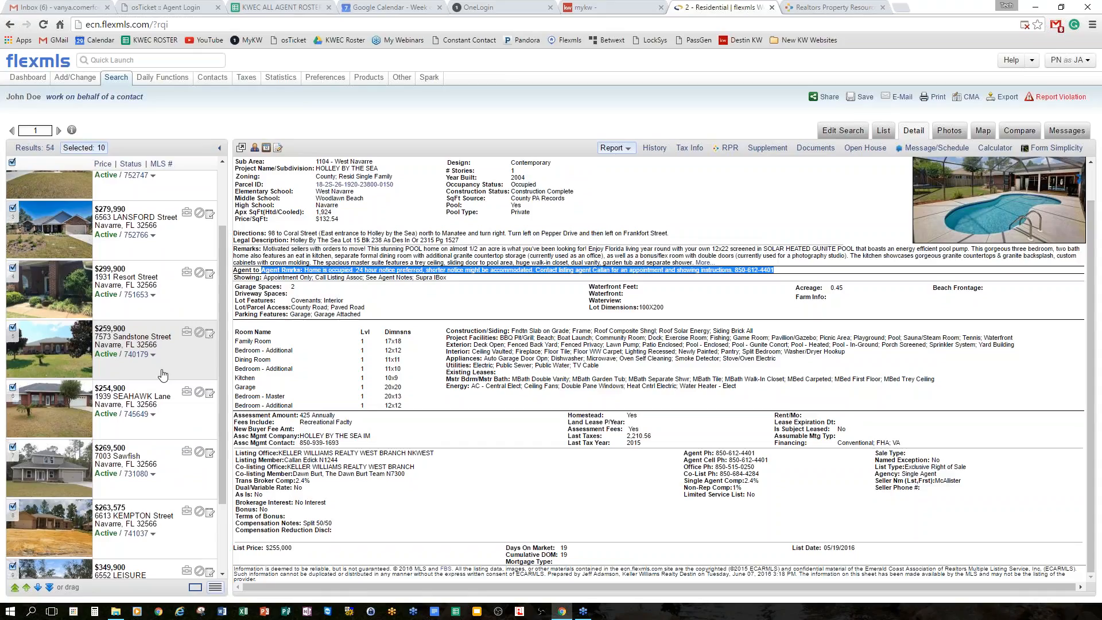
click(12, 328)
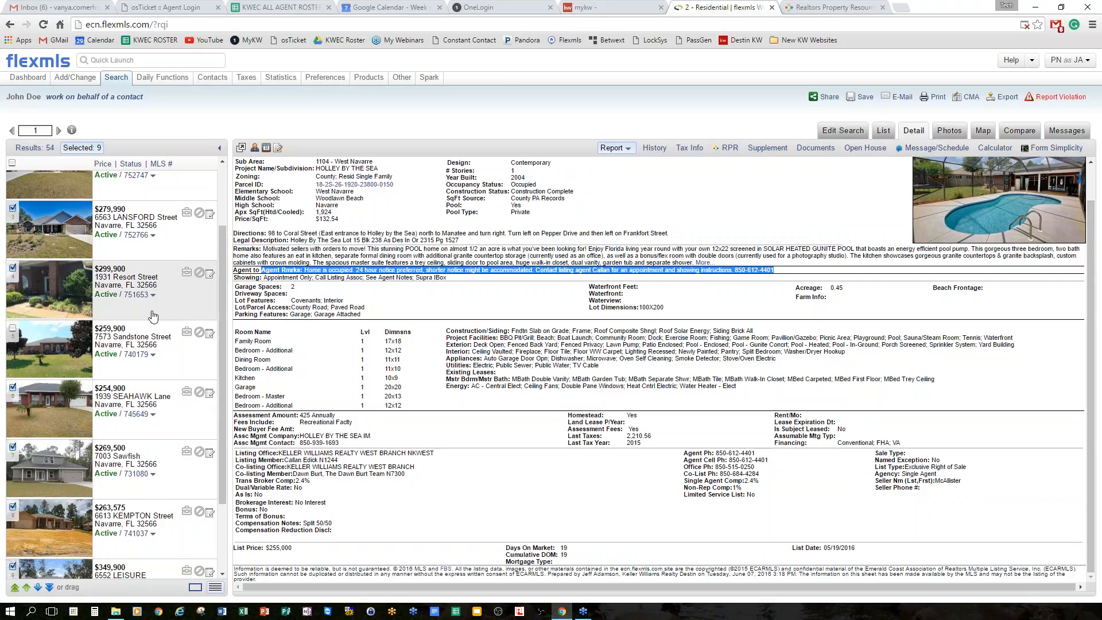
scroll(115, 292, up, 3)
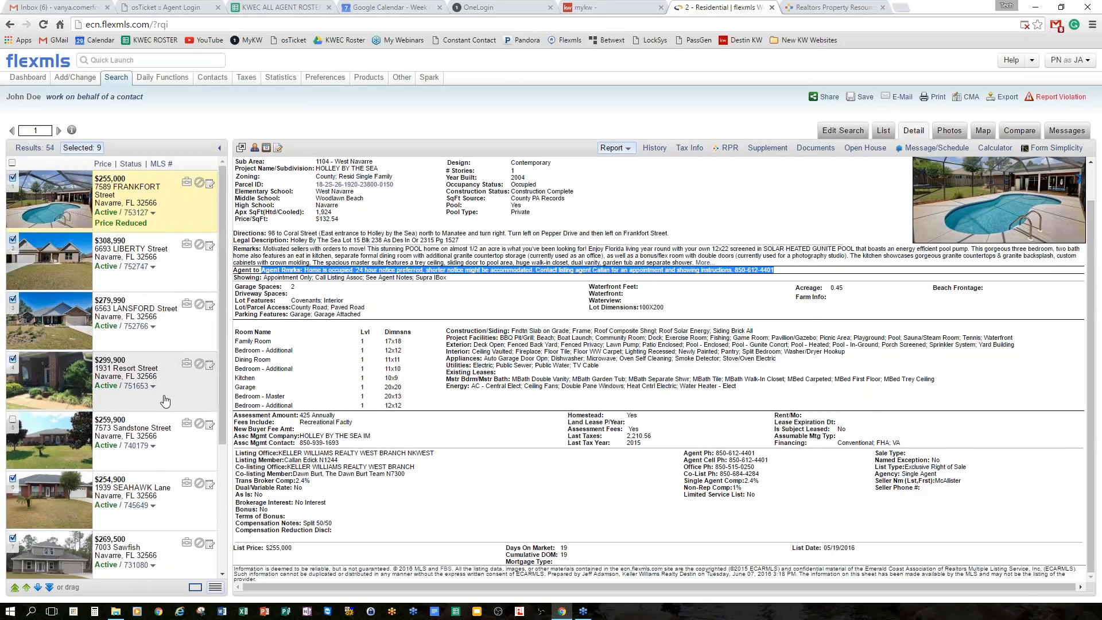
scroll(193, 390, down, 1)
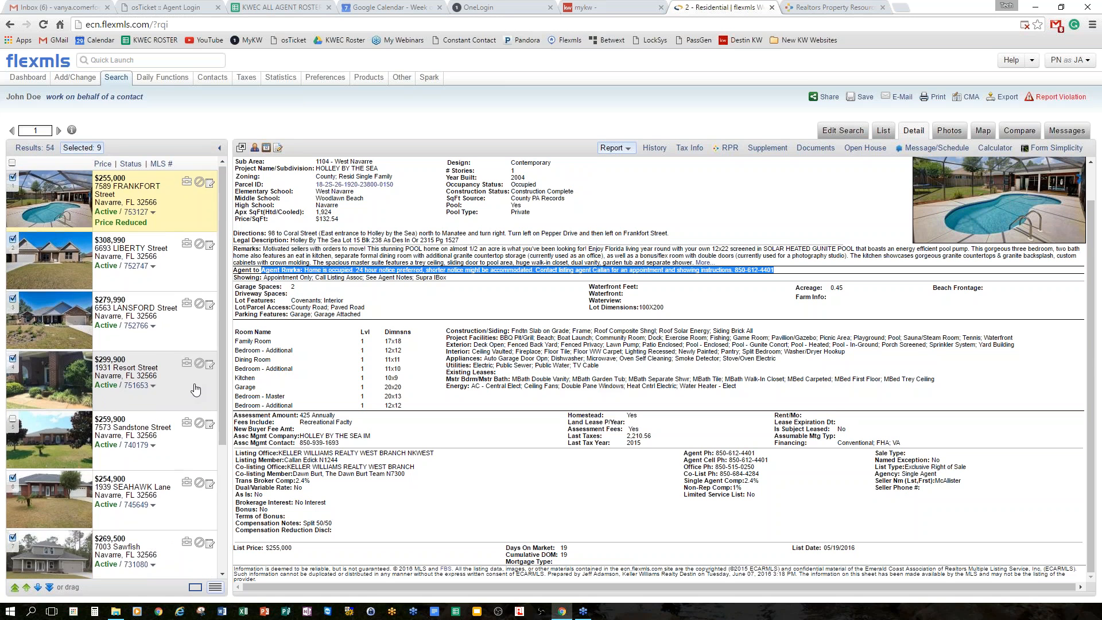
click(86, 148)
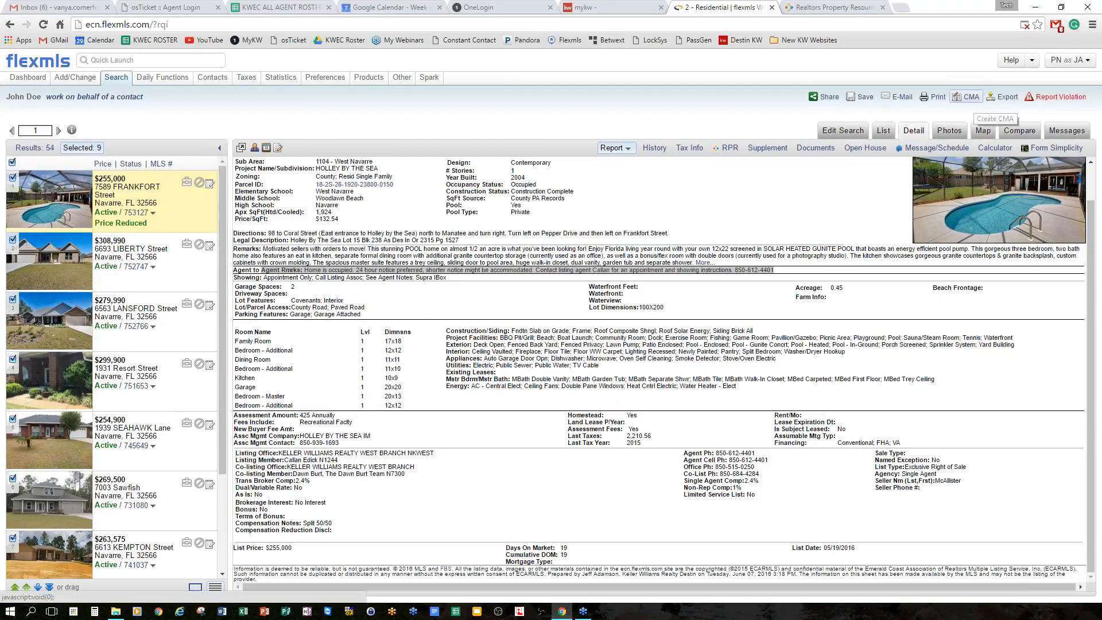
click(969, 97)
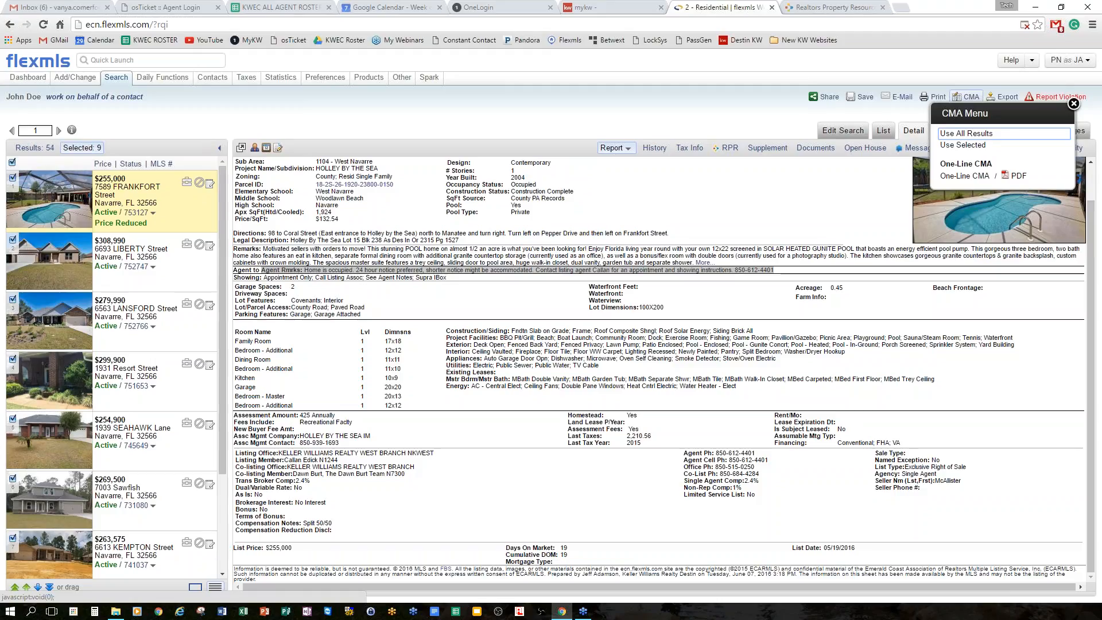
Leave the half-started CMA and return to Edit Search, where 54 listings match.
click(977, 147)
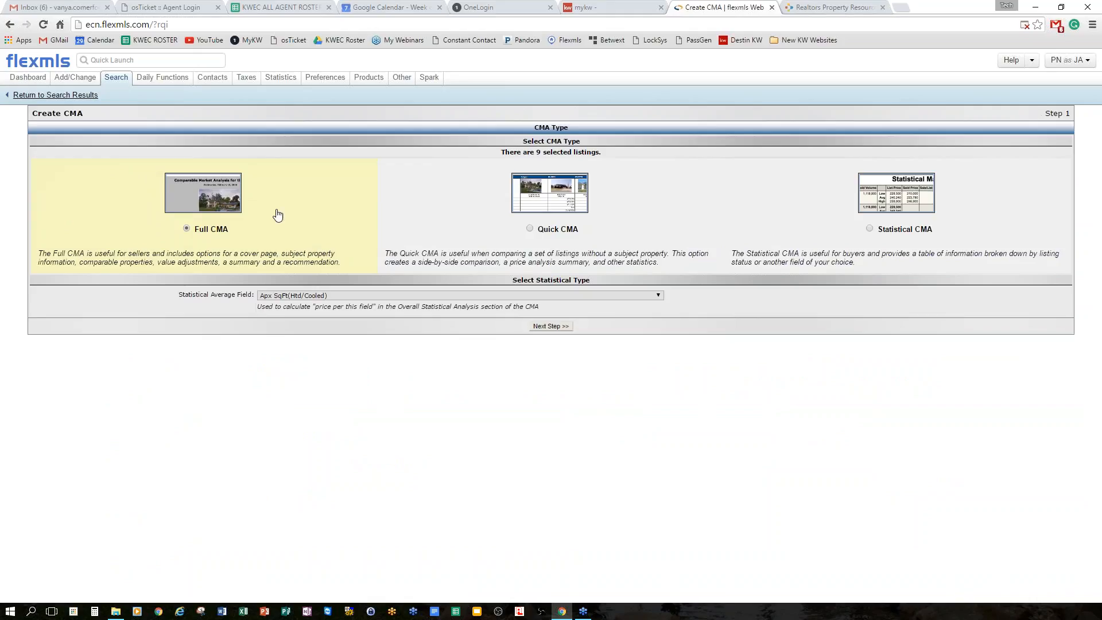
click(652, 295)
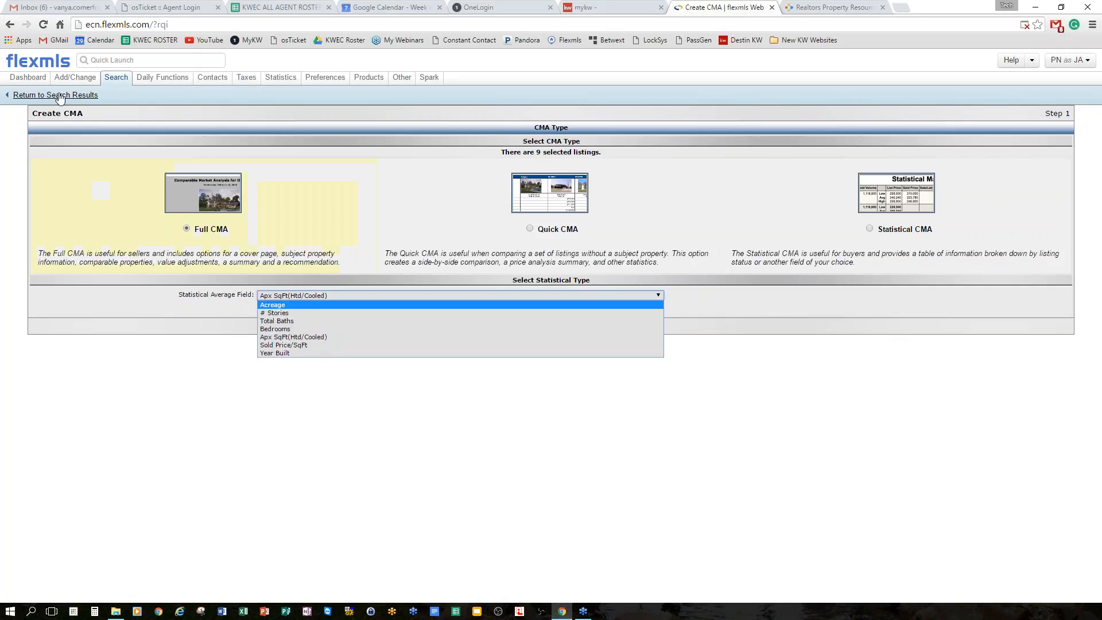
click(56, 94)
click(561, 126)
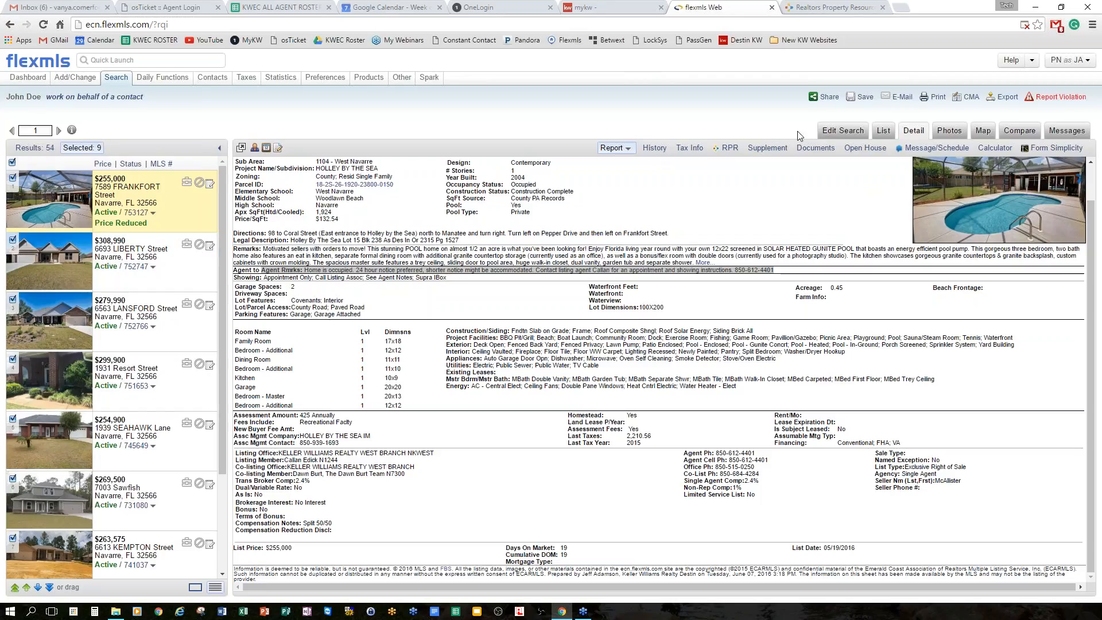
click(842, 131)
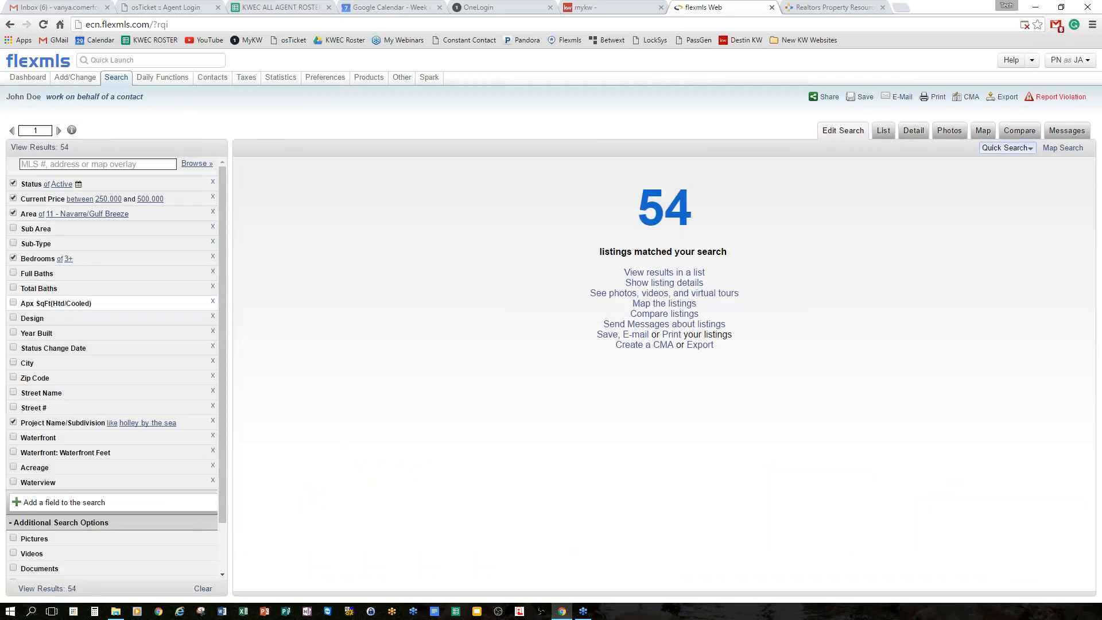
Switch the search status to Sold with the sold date range starting 01/7/2016.
click(32, 184)
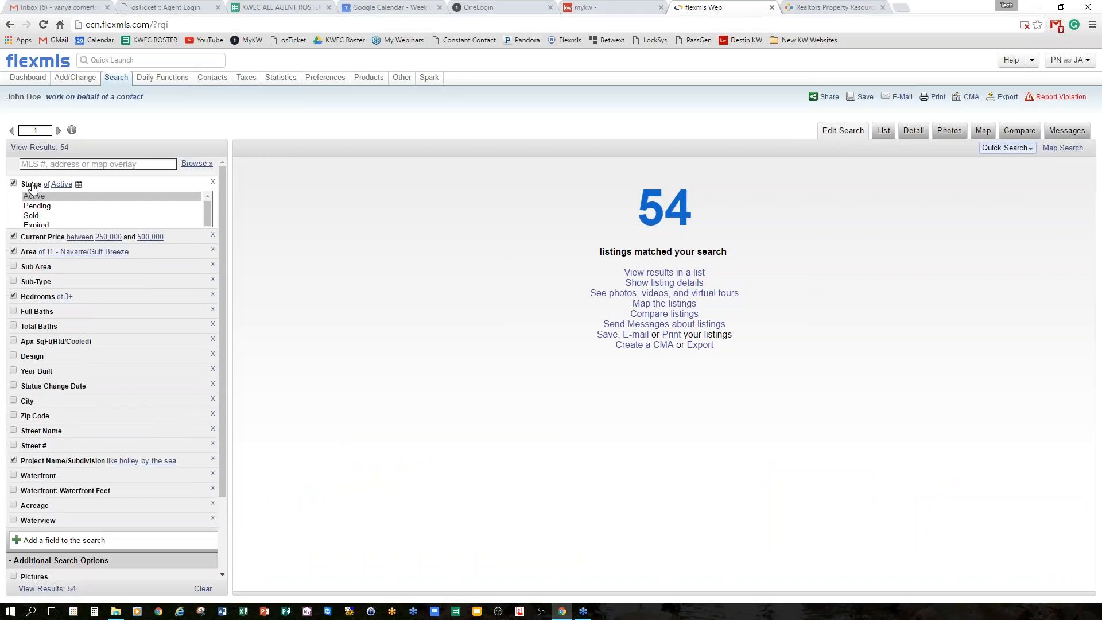
click(33, 216)
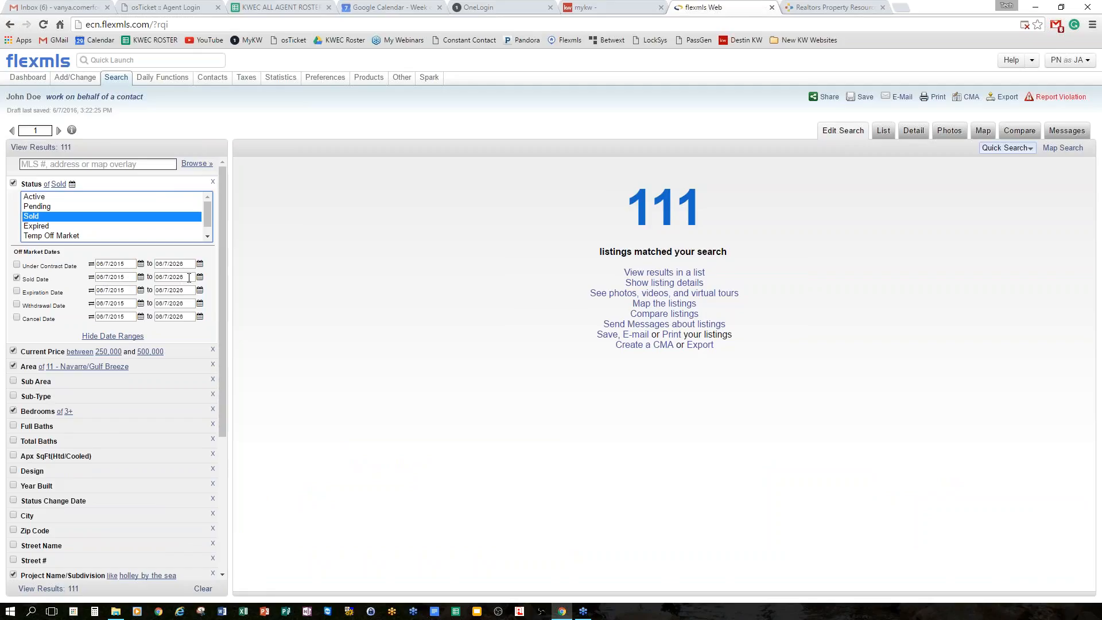
click(118, 278)
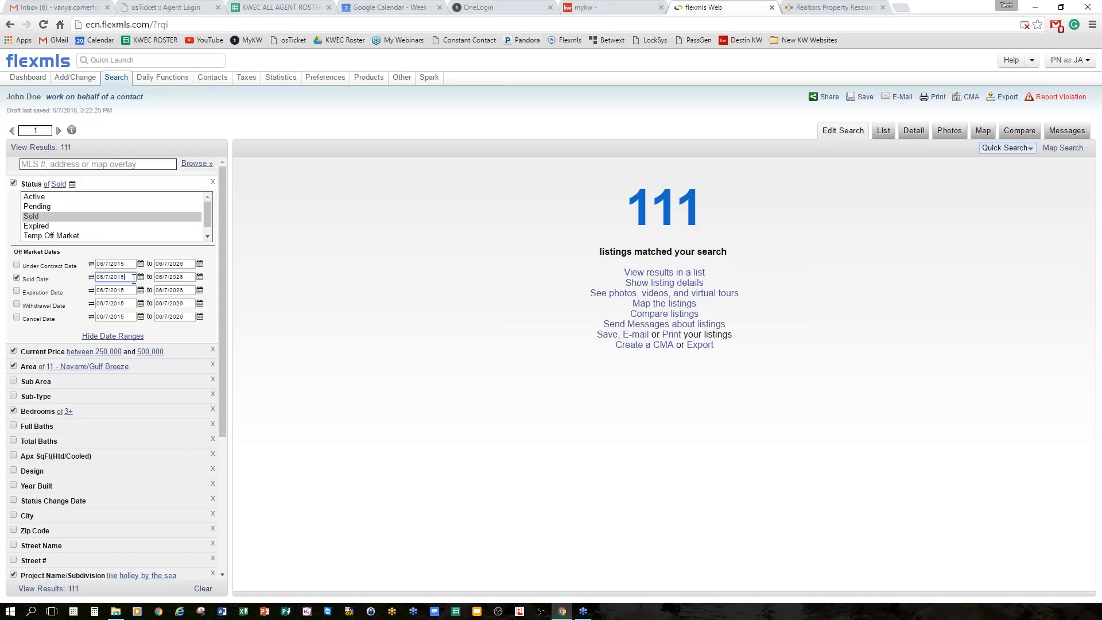
click(101, 277)
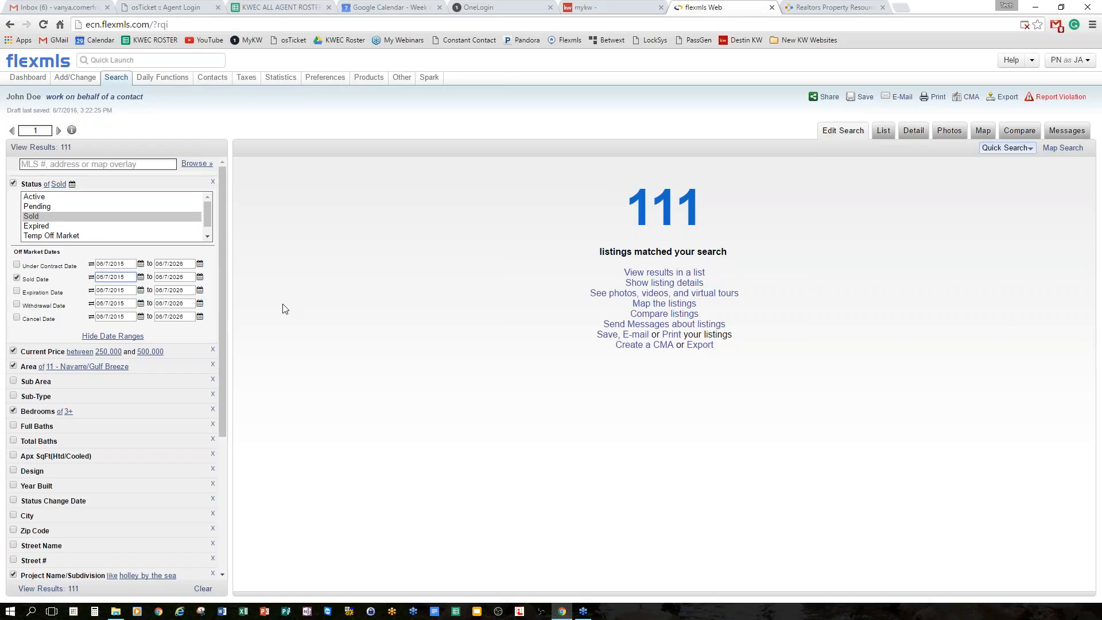
key(BackSpace)
text(1)
key(BackSpace)
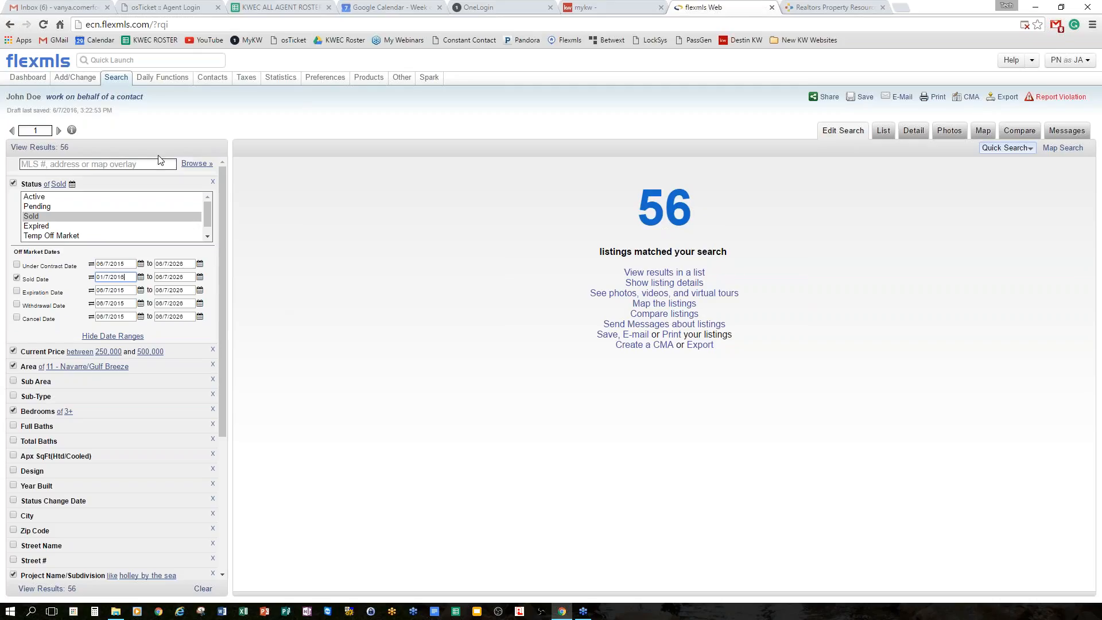
click(121, 184)
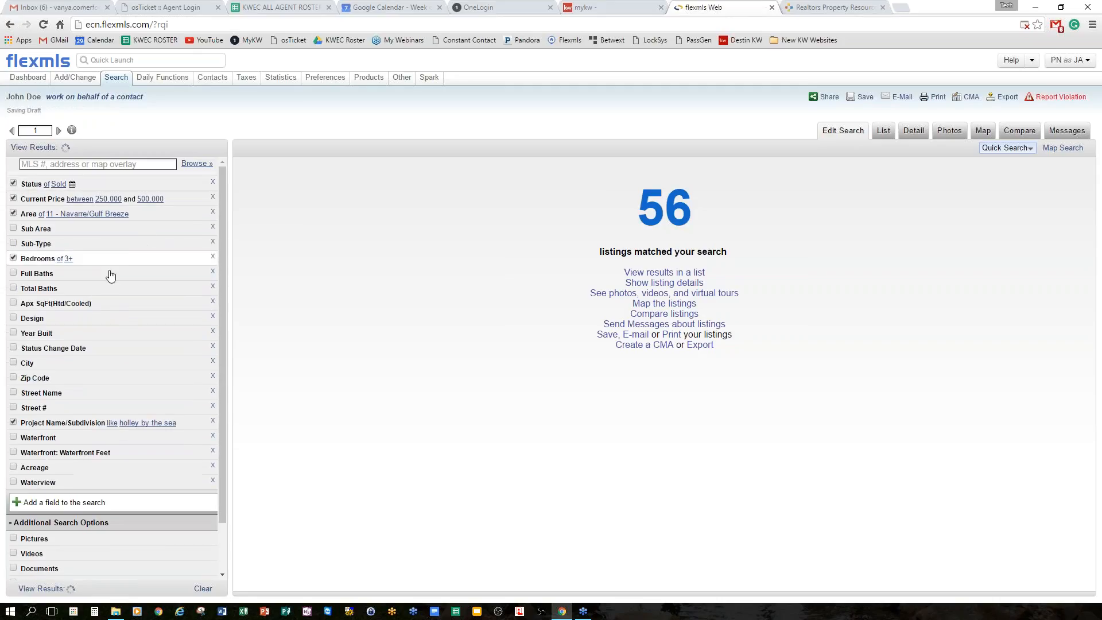
View the 56 sold results, then log in to Flexmls in a new browser tab.
click(55, 148)
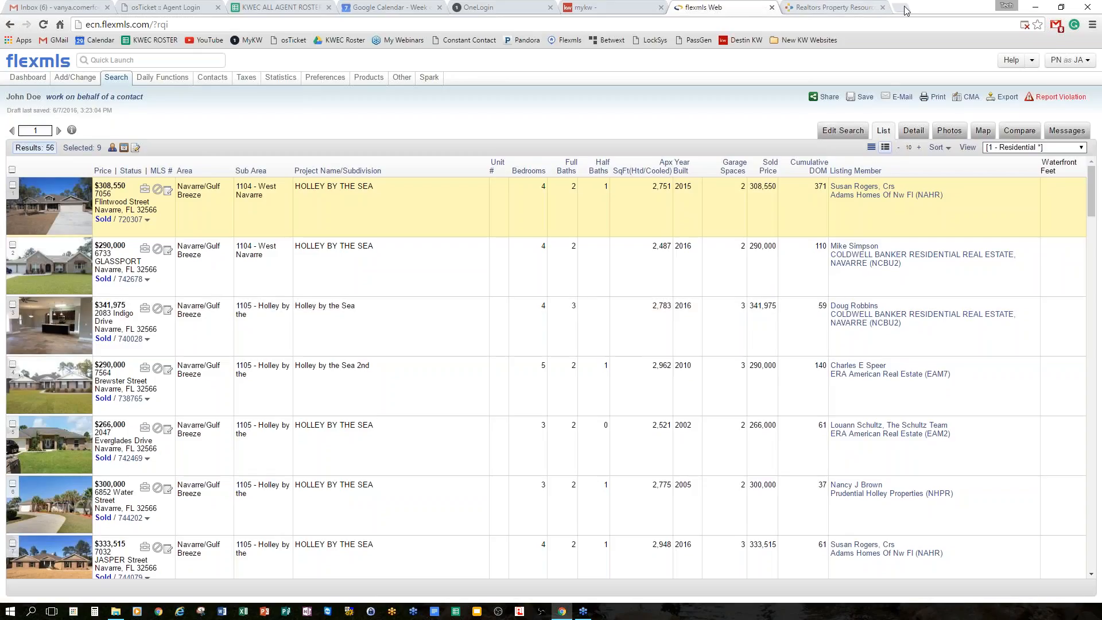
click(905, 10)
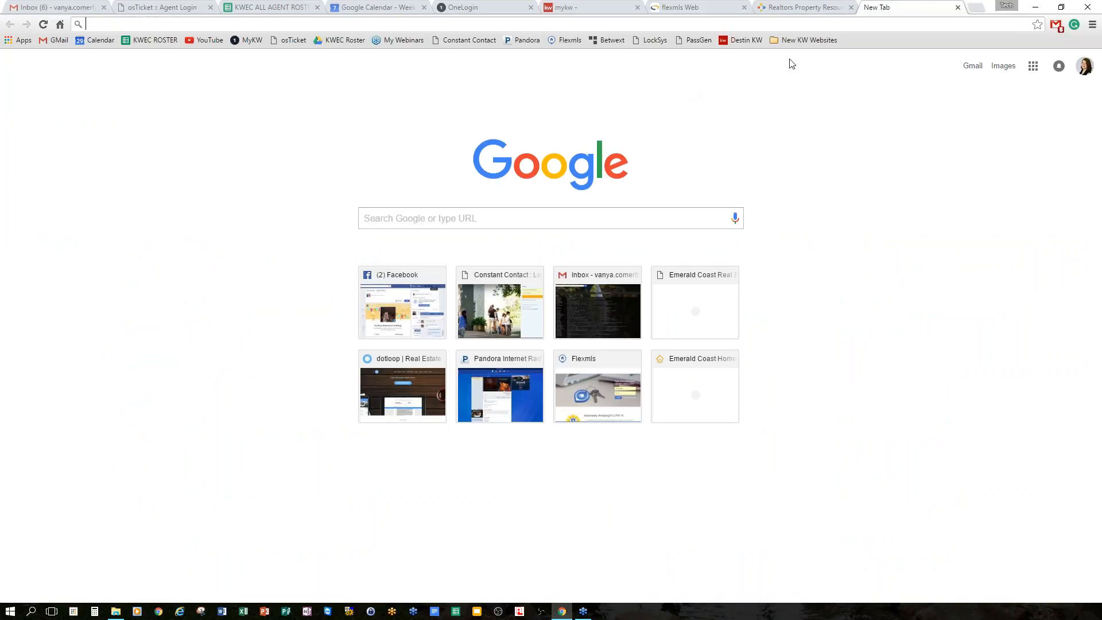
click(567, 41)
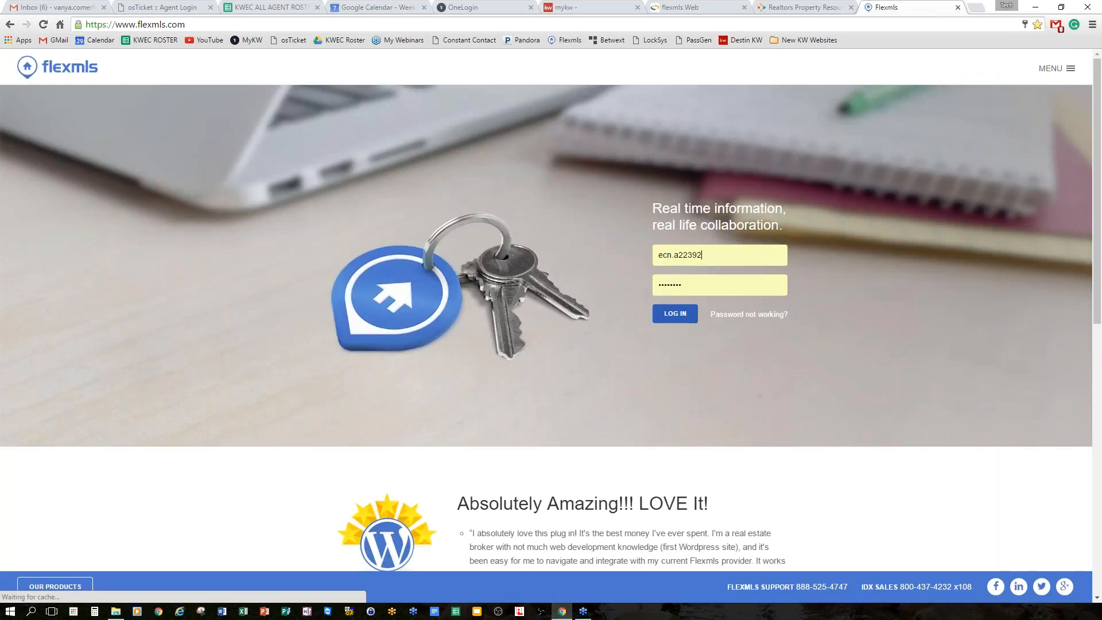
click(675, 314)
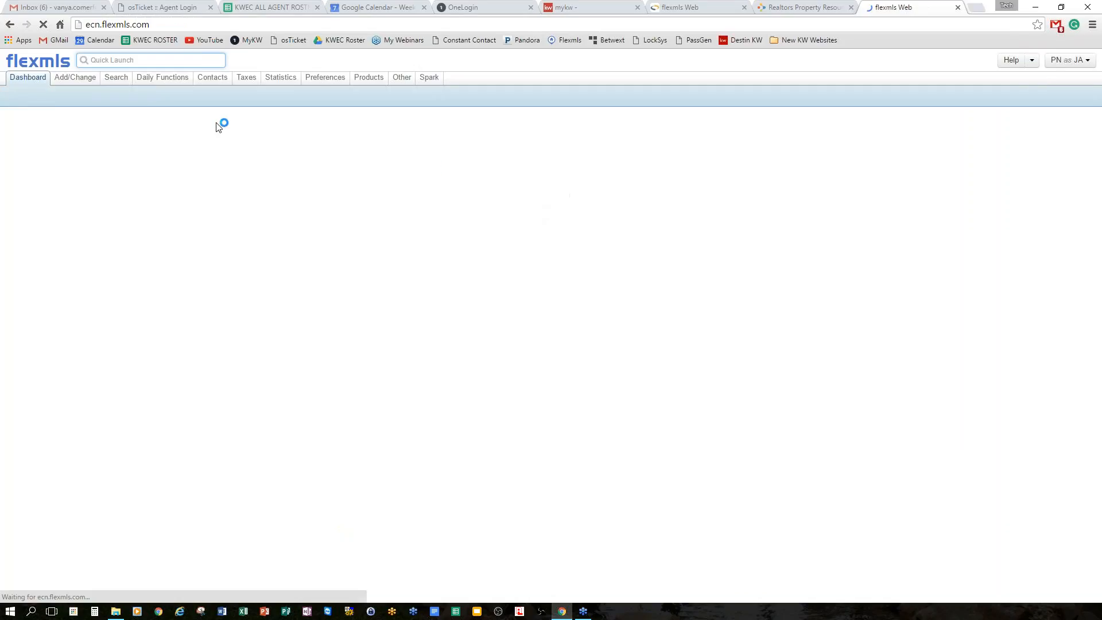
mouse_move(117, 83)
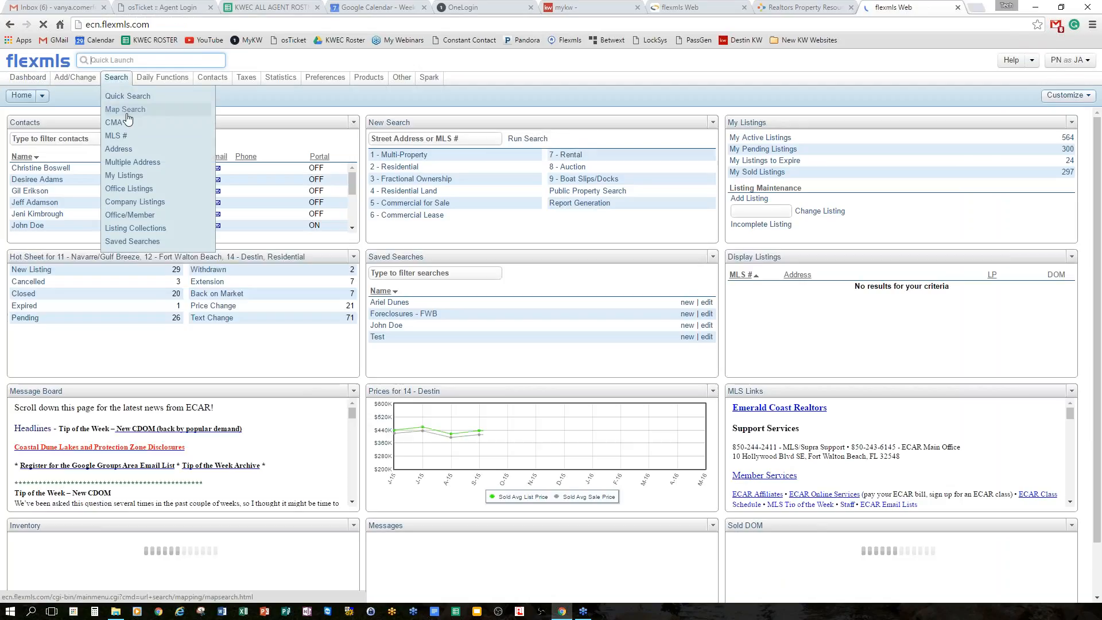
Start a residential search for MLS # 740179.
click(377, 167)
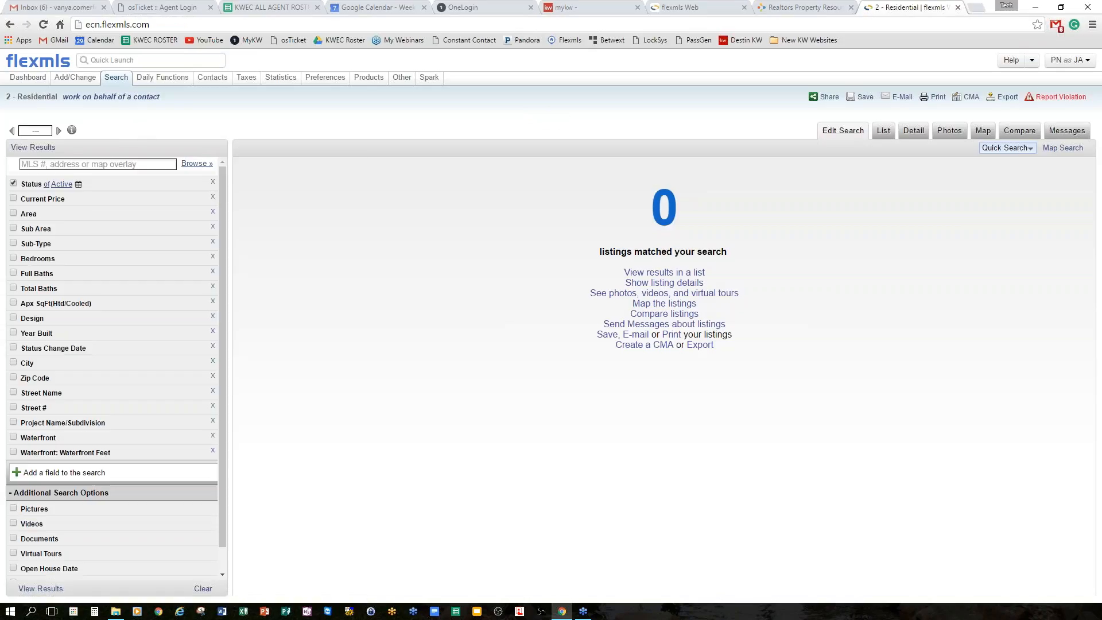
click(56, 165)
text(740)
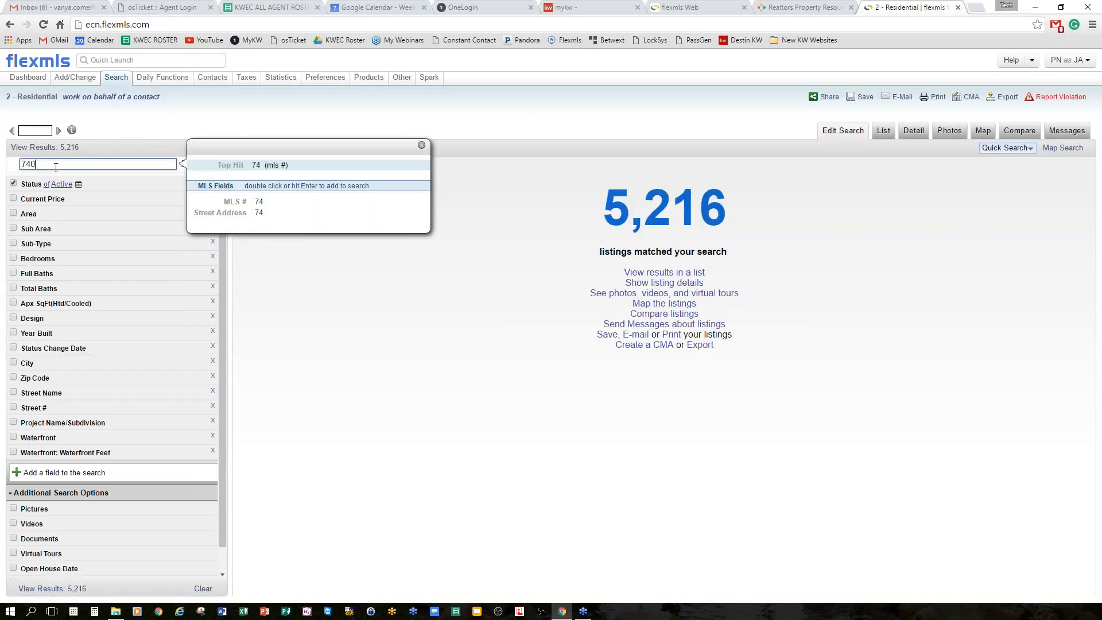
text(179)
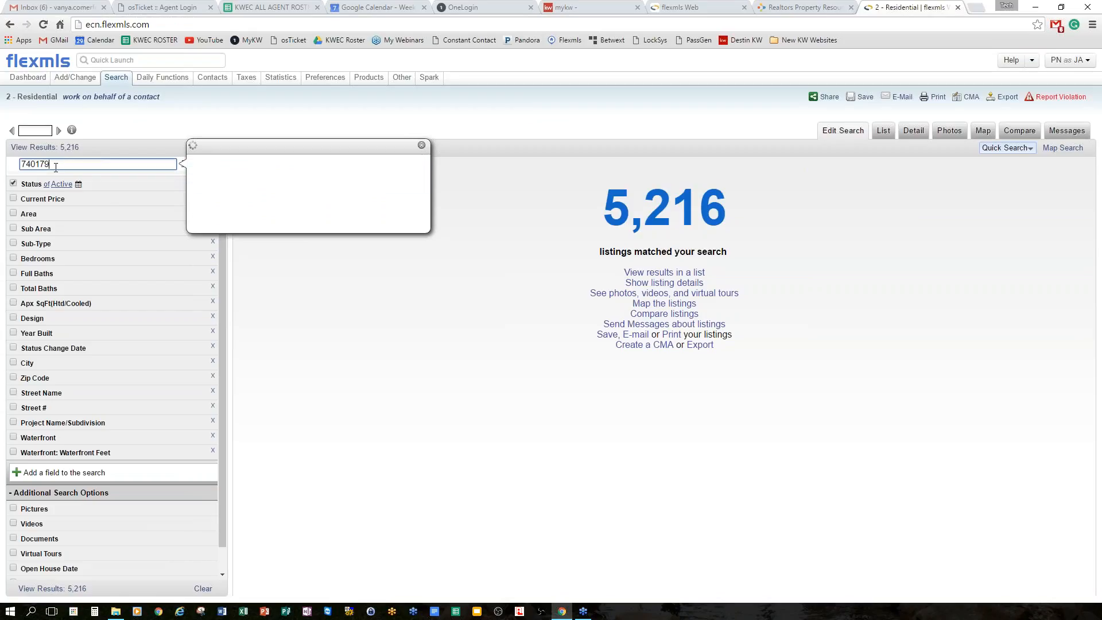
key(Return)
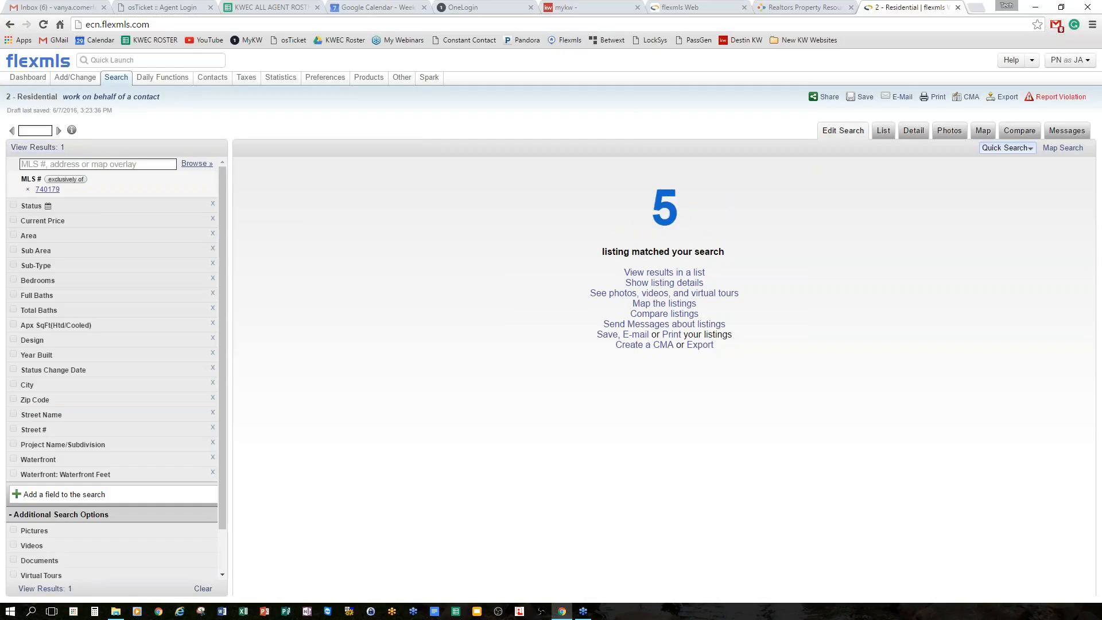
Show the subject listing on a zoomed-out Navarre map, then return to the sold comps tab.
click(49, 149)
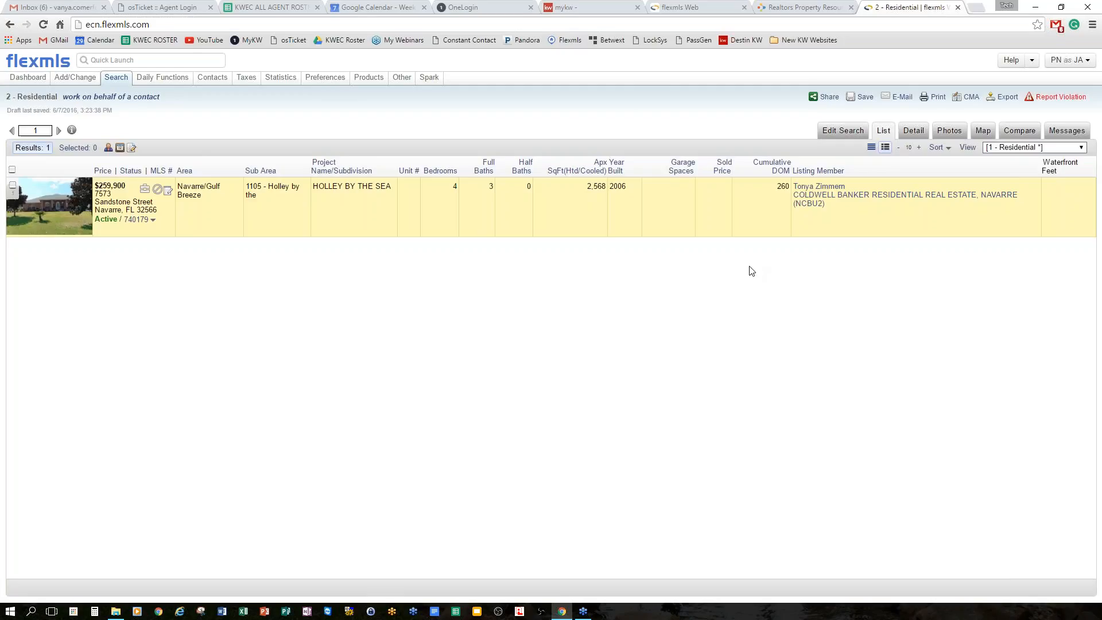
click(983, 130)
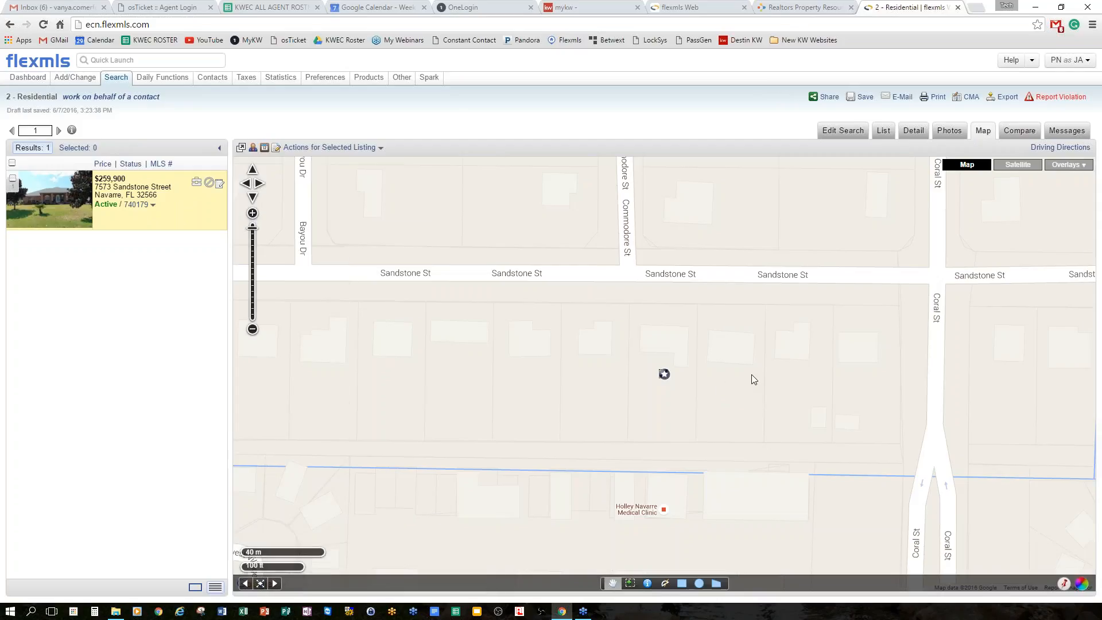
scroll(752, 367, down, 2)
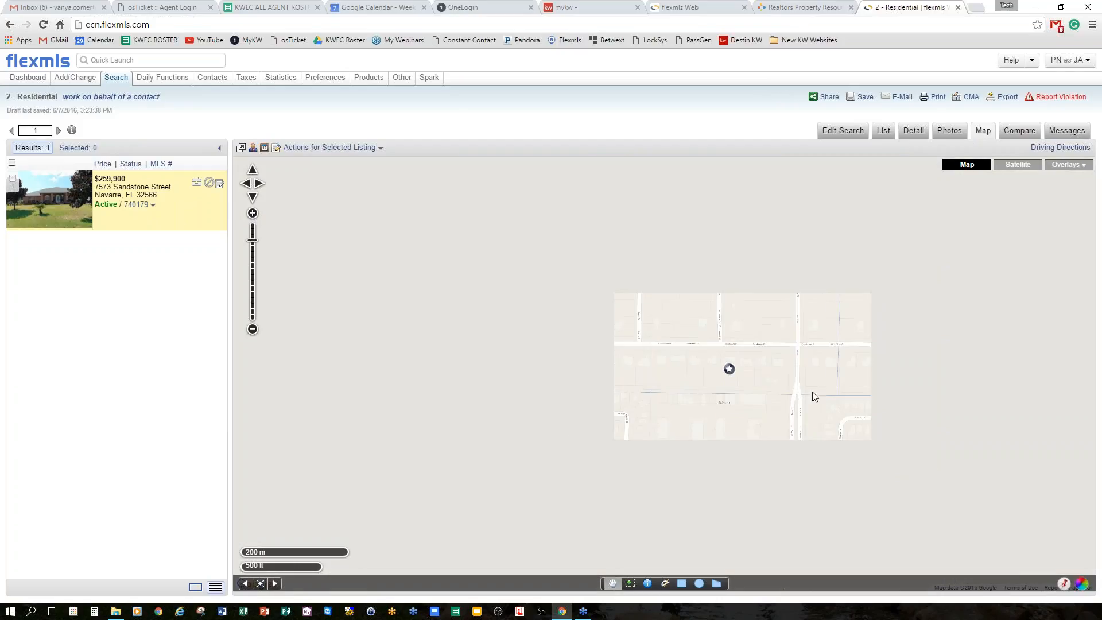
scroll(806, 401, down, 3)
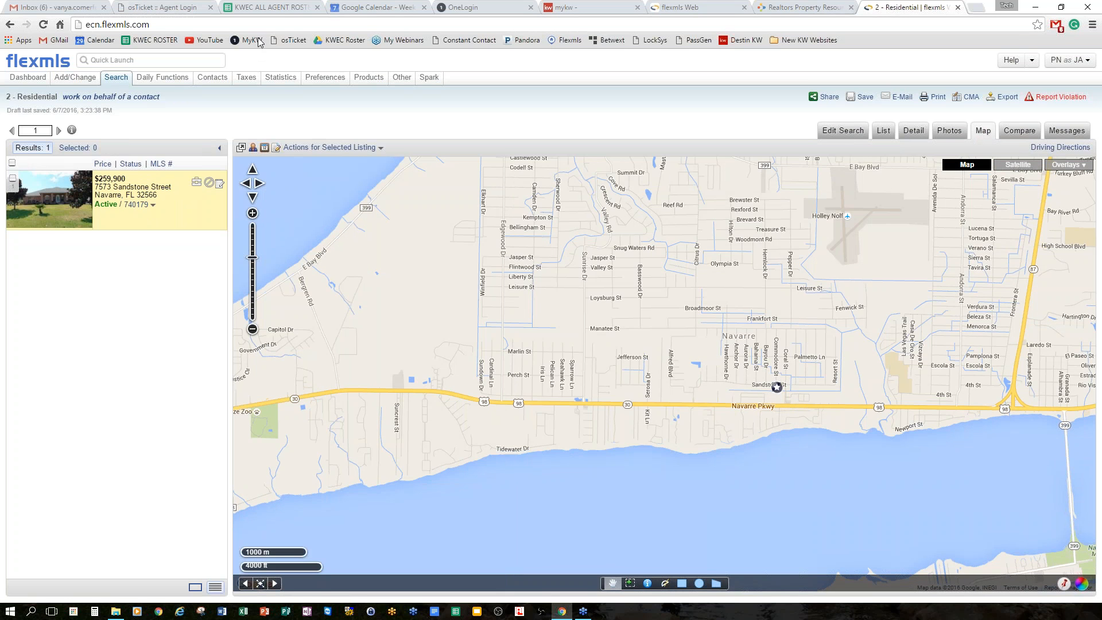
click(689, 8)
drag(921, 10, 815, 10)
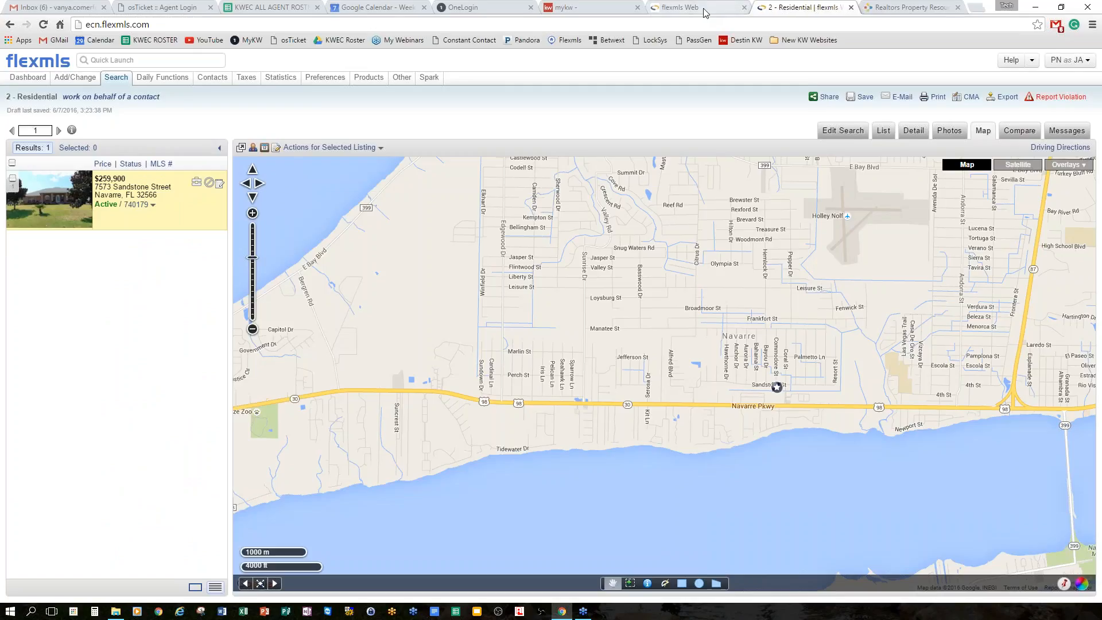
click(705, 8)
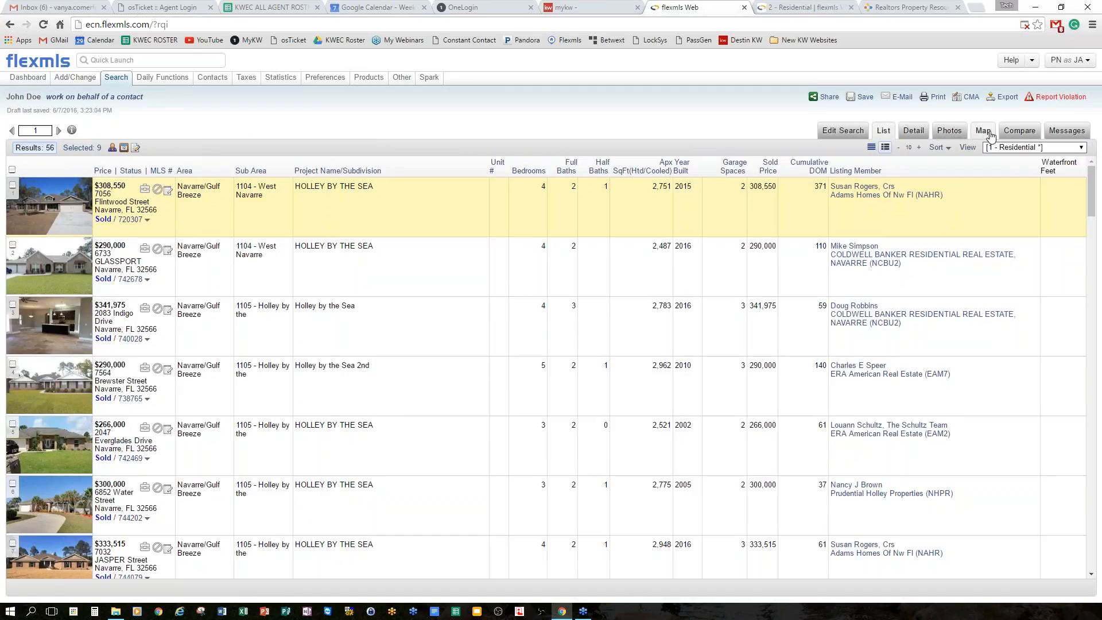
Draw a map rectangle around Holley by the Sea in Navarre, narrowing sold results to 11.
click(982, 130)
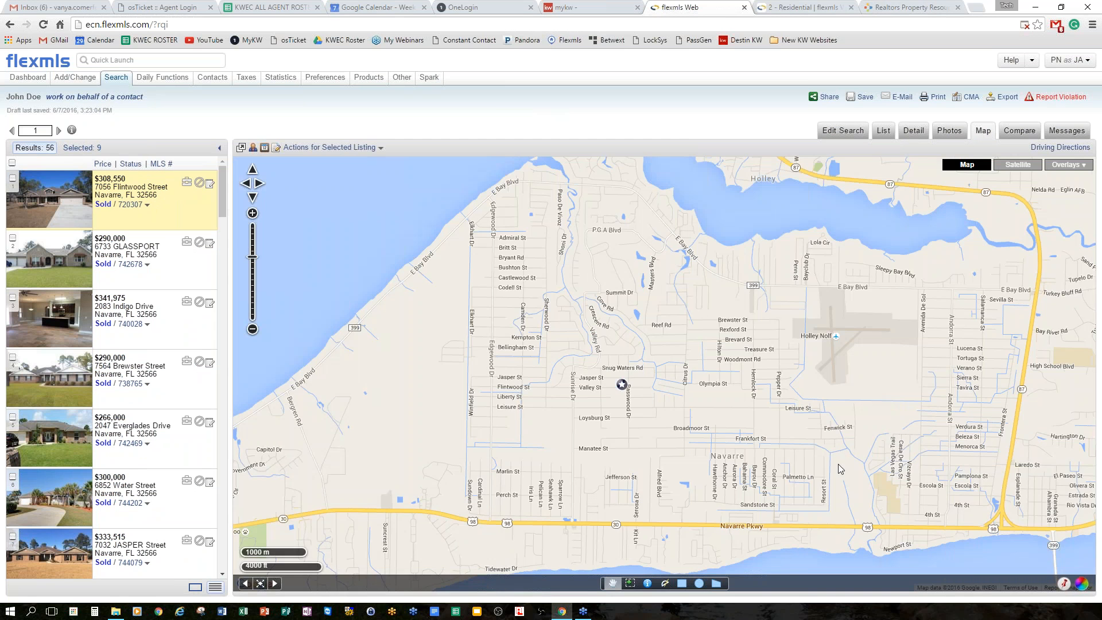
drag(829, 521, 731, 435)
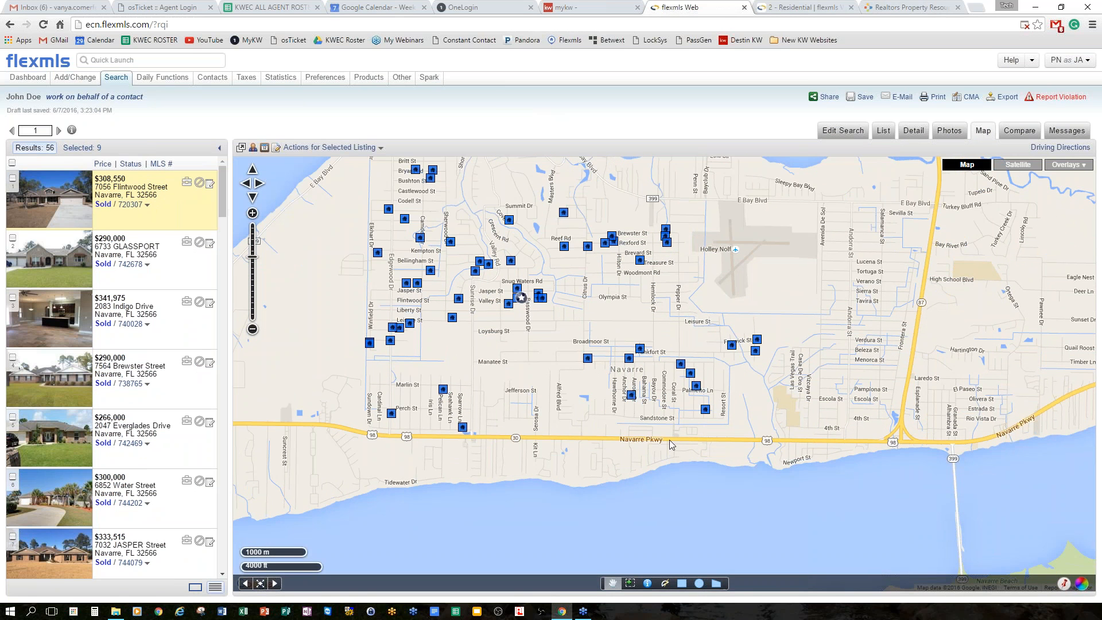
scroll(666, 436, up, 2)
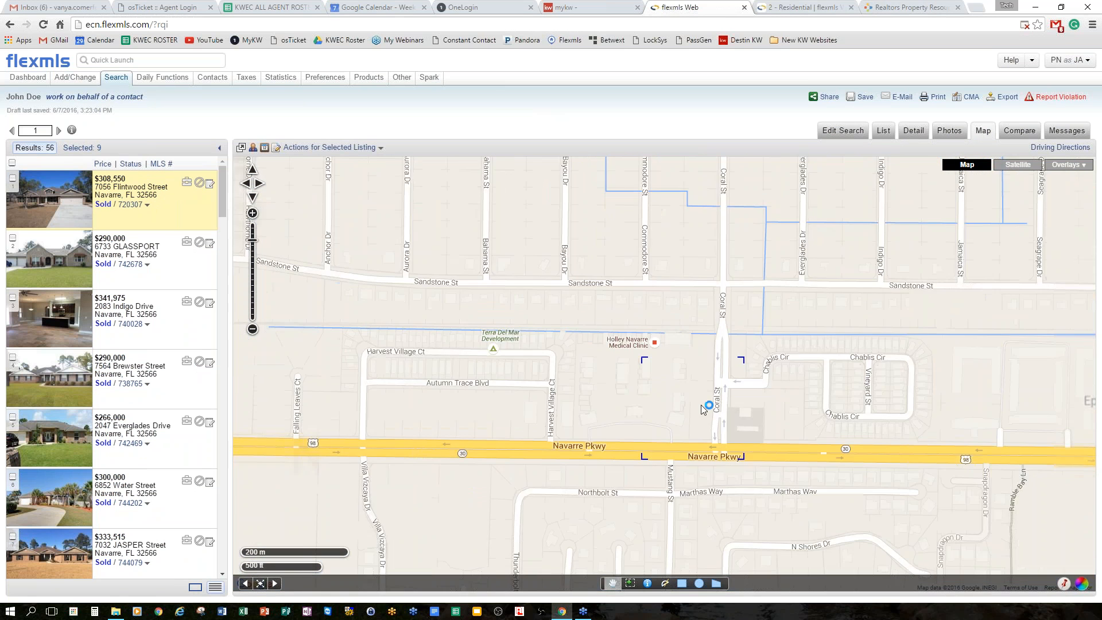
scroll(780, 367, up, 3)
scroll(799, 377, down, 4)
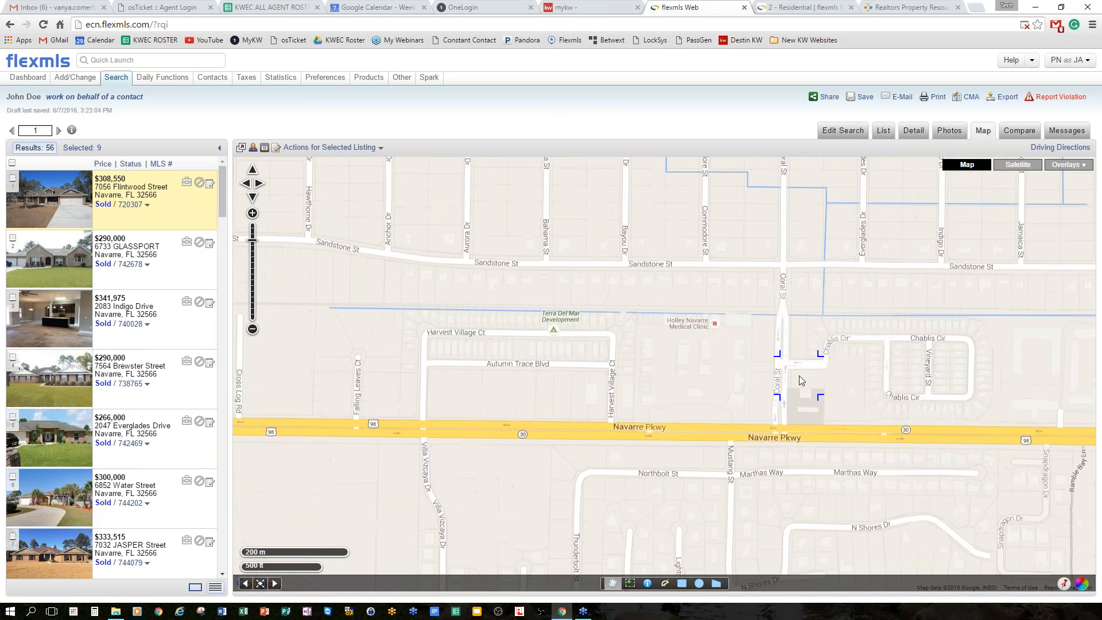
drag(864, 355, 841, 452)
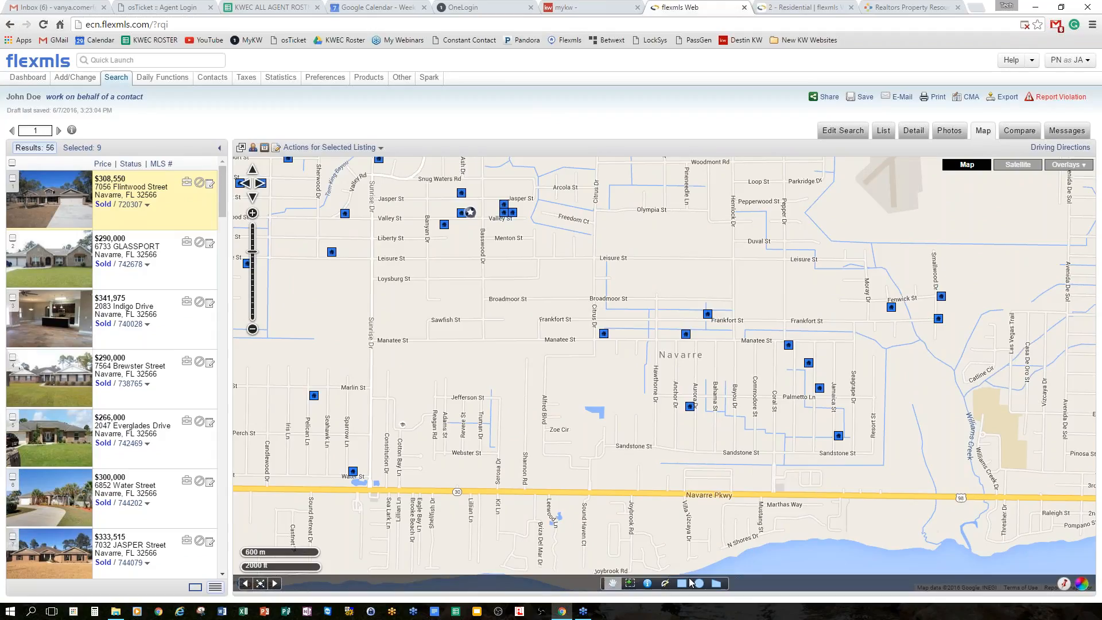
click(682, 583)
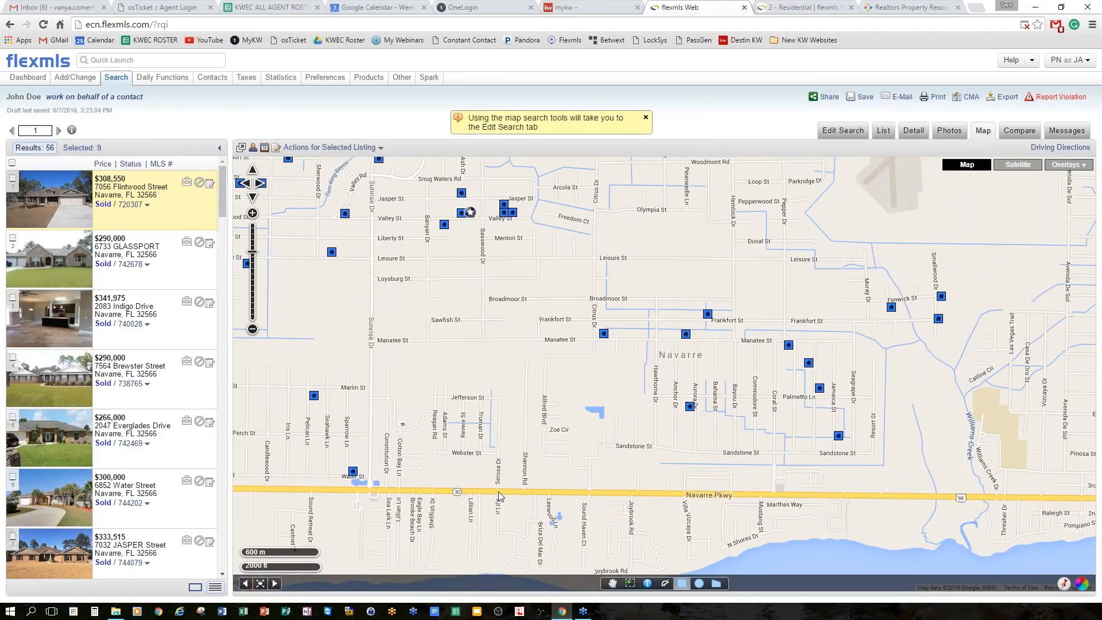
mouse_move(499, 491)
mouse_down()
mouse_move(849, 296)
mouse_move(997, 270)
mouse_up()
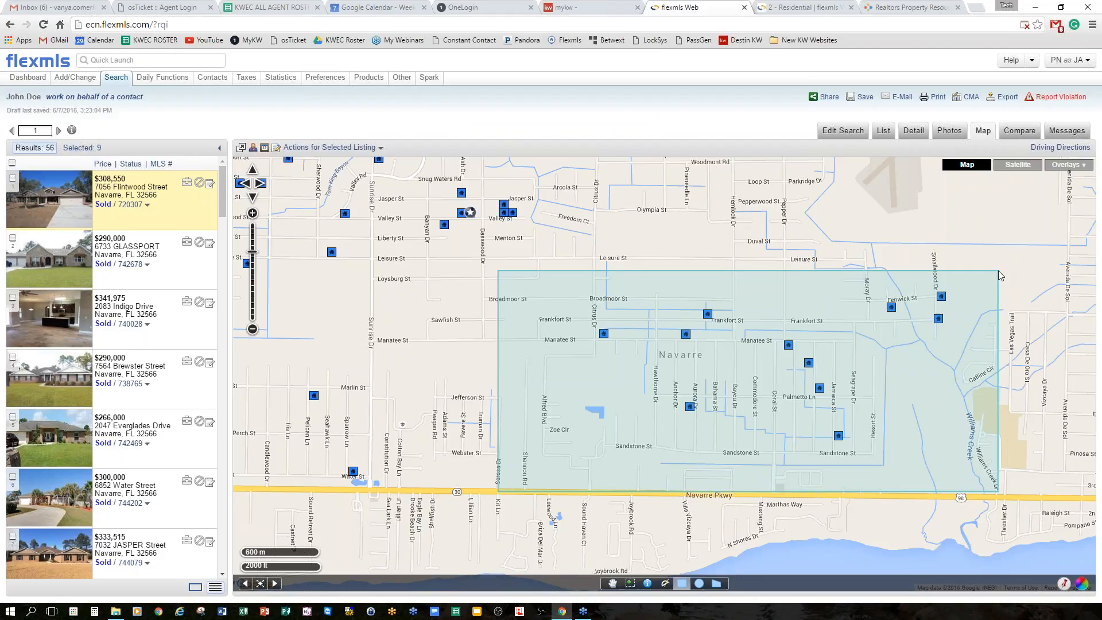
drag(997, 270, 1008, 270)
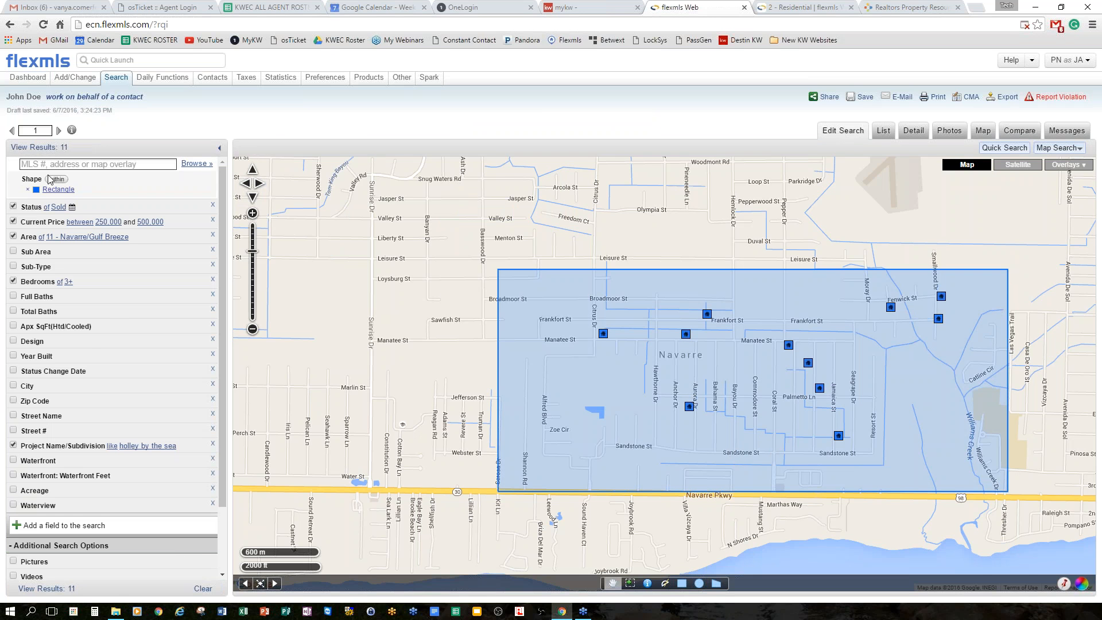
click(61, 148)
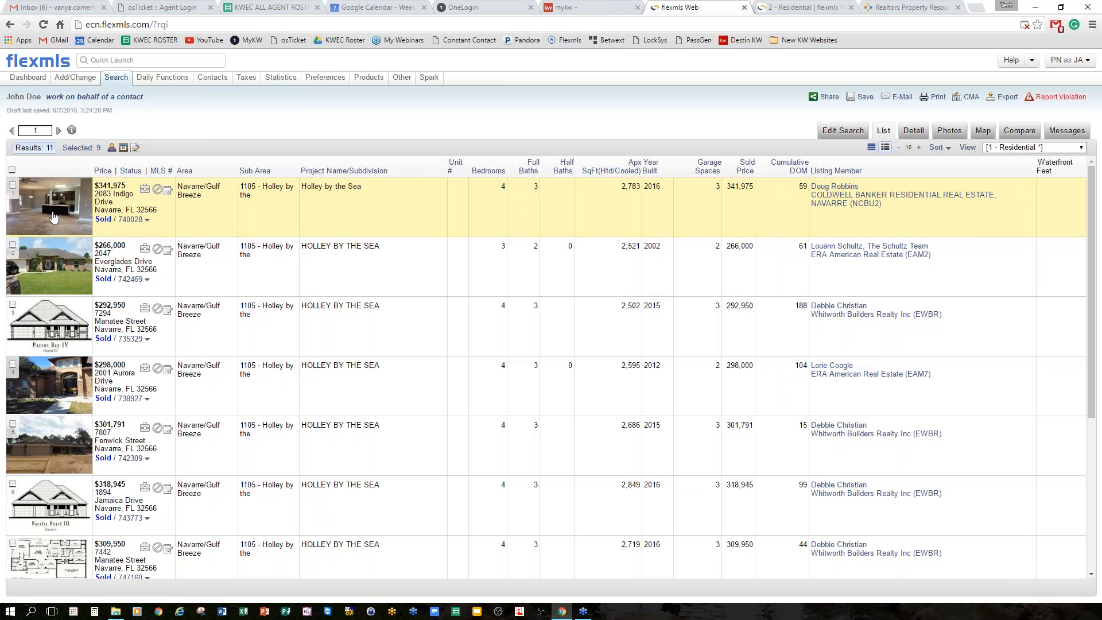
Browse the 11 sold results in the Photos view.
click(50, 216)
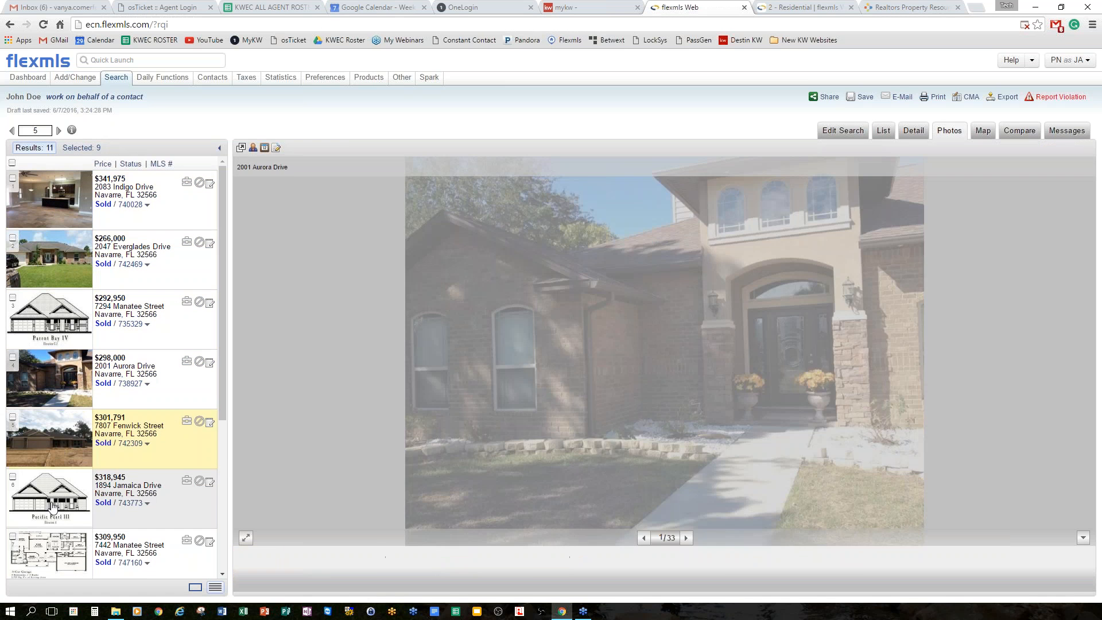
click(53, 507)
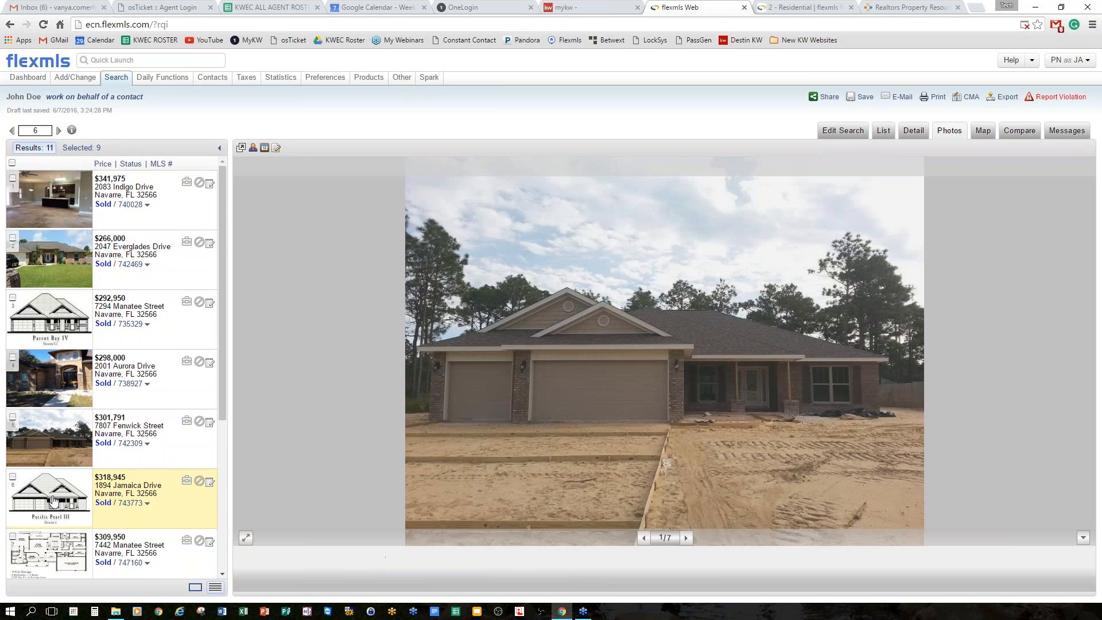
click(89, 149)
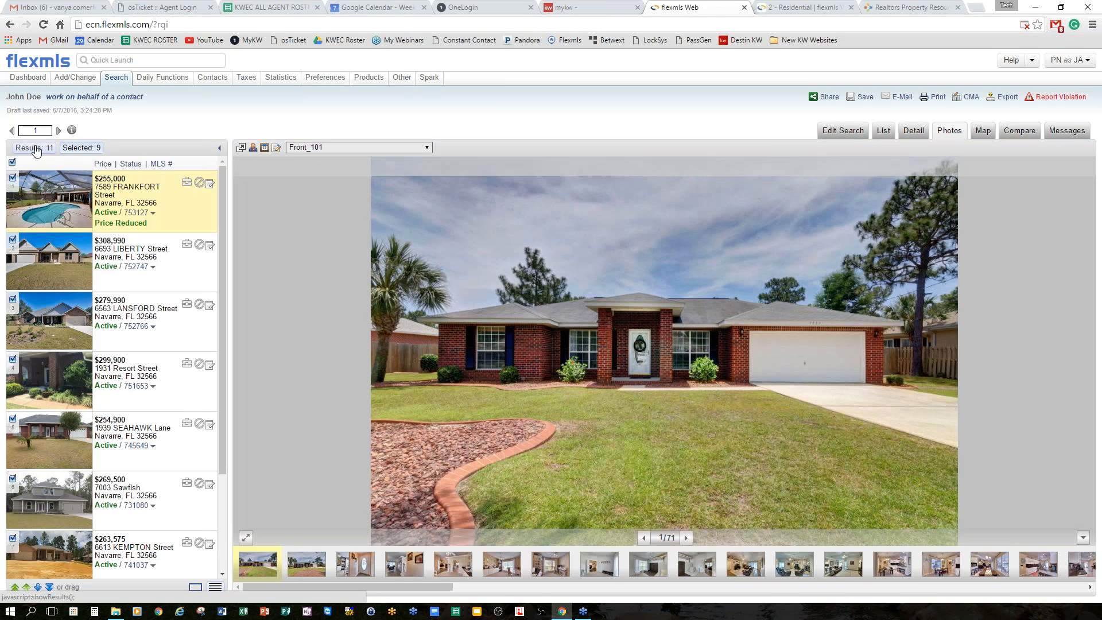
Select all 11 listings and start a CMA using all results.
click(12, 163)
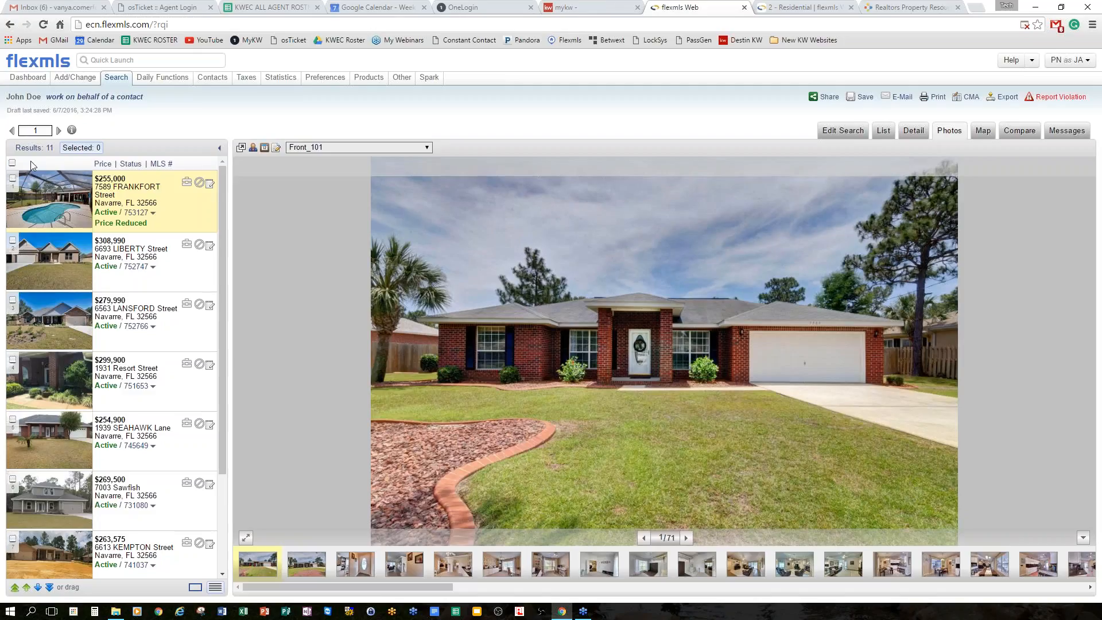
click(34, 148)
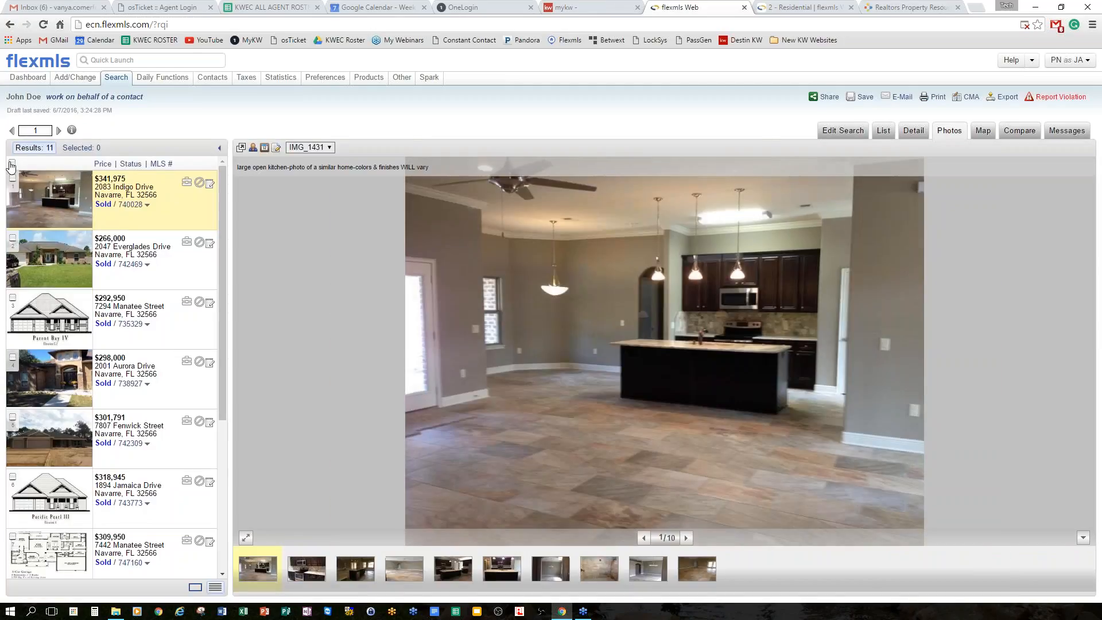
click(12, 163)
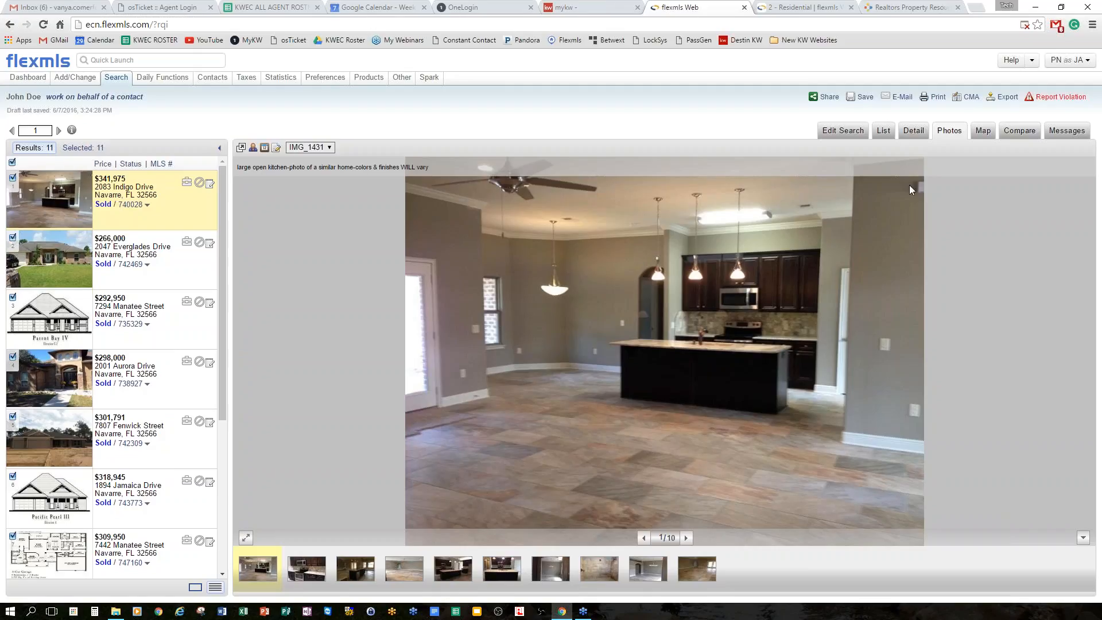
click(967, 96)
click(970, 136)
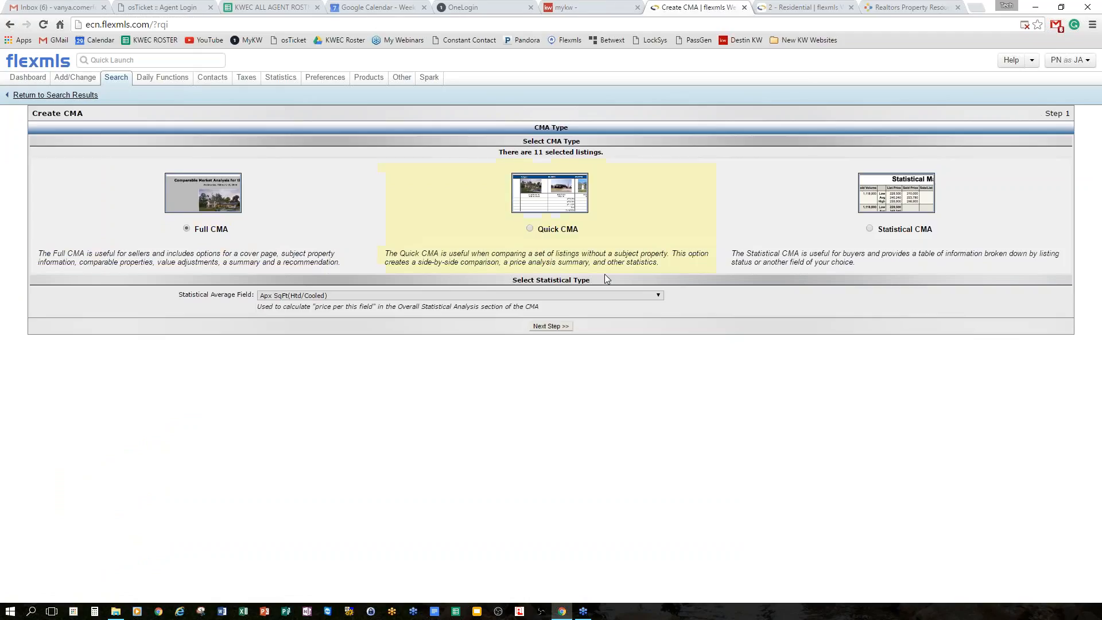
Use Sold Price/SqFt as the CMA's statistical average field.
click(658, 296)
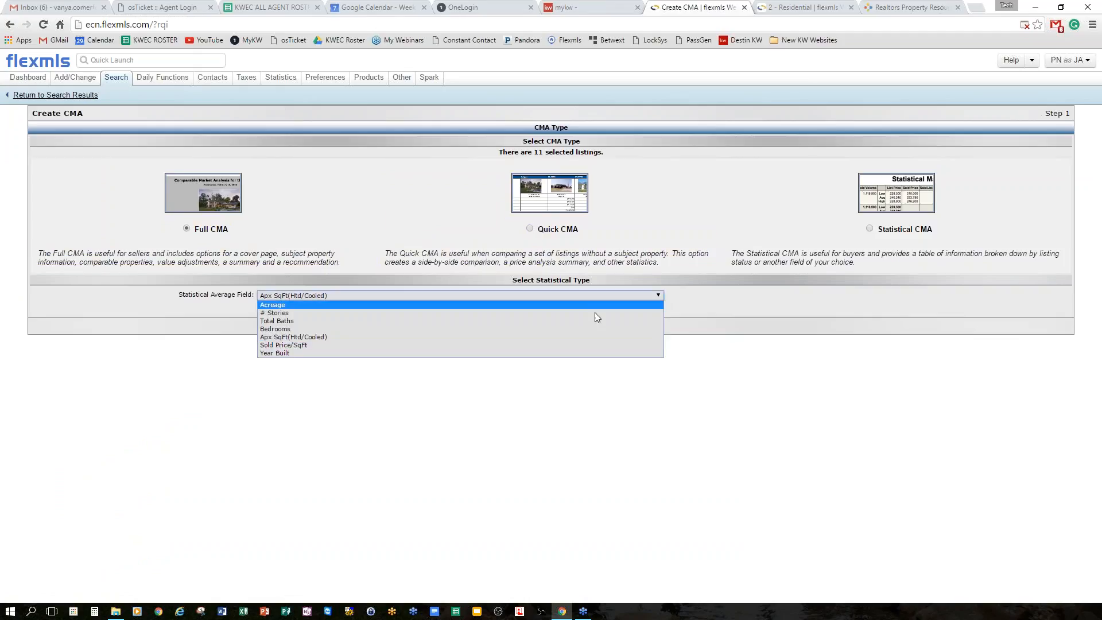
click(315, 346)
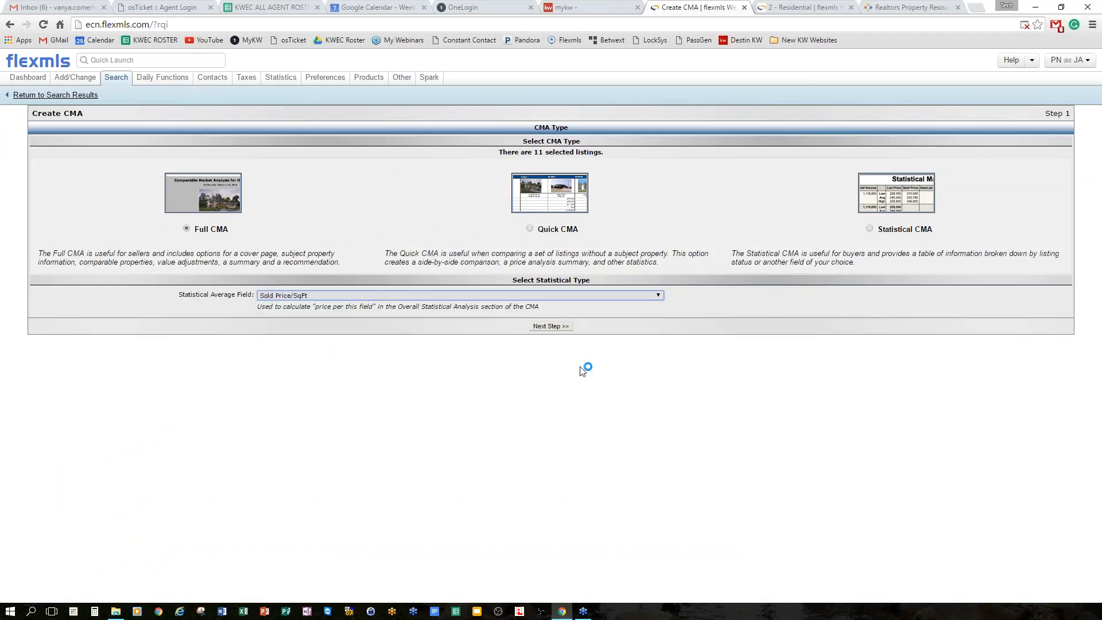
click(551, 326)
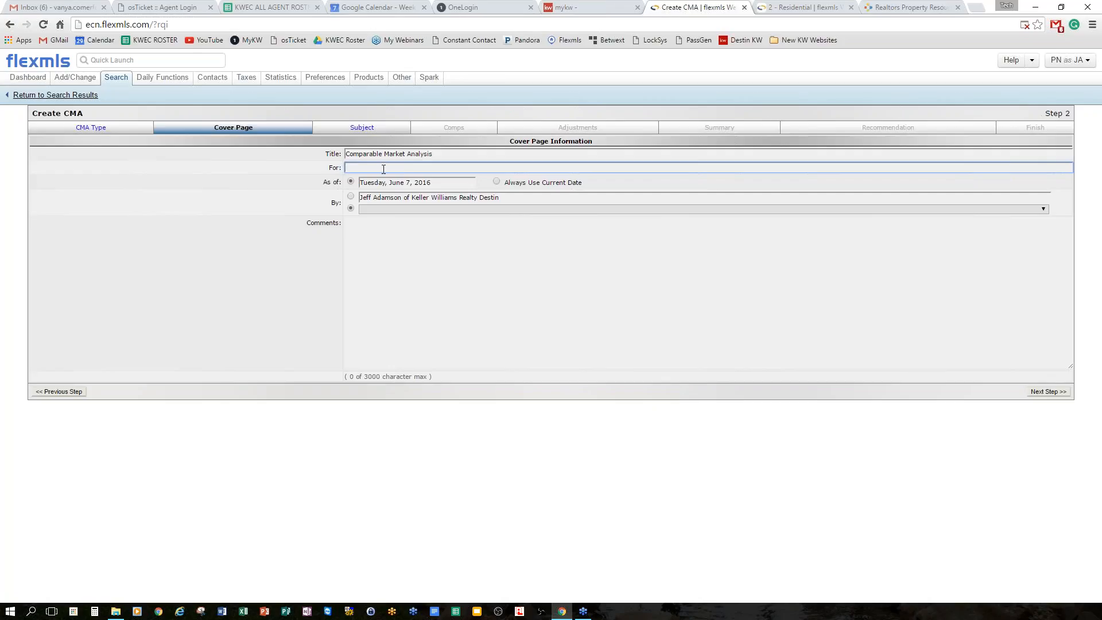
Make the cover page out to the client's name and sign it with the Profile Card.
text(John Doe)
click(393, 209)
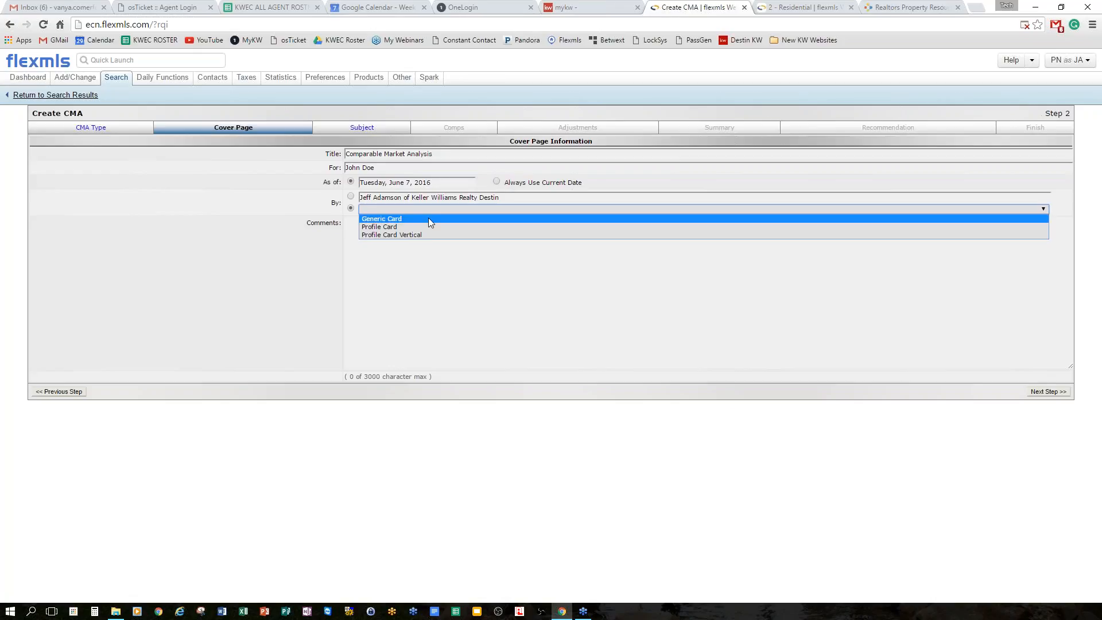
click(396, 227)
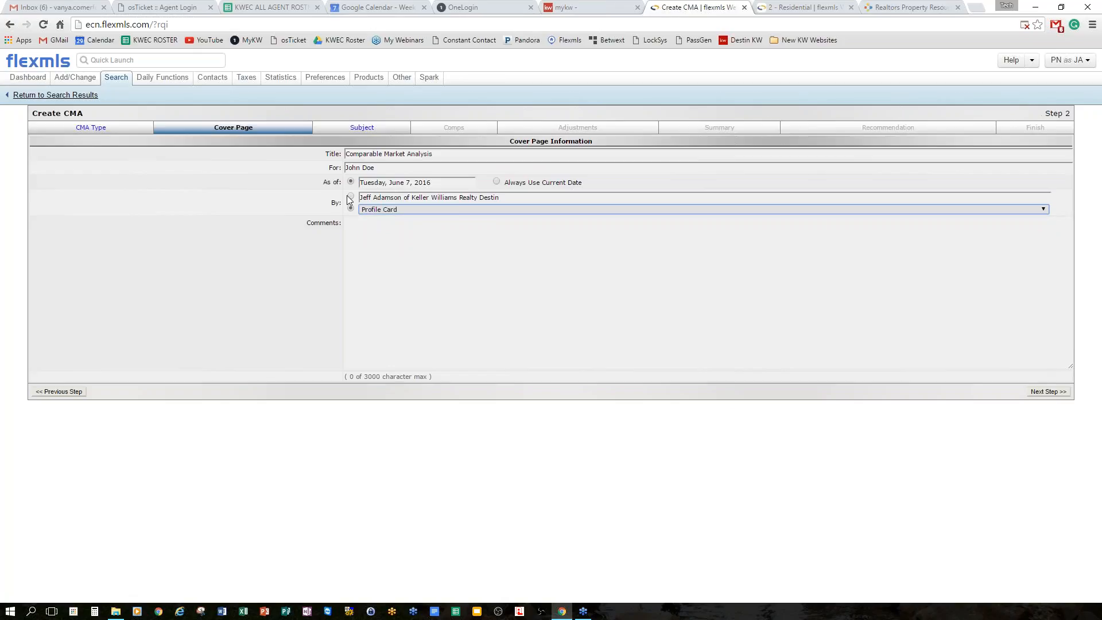
Leave the cover page comments empty and advance to the Subject property step.
click(439, 260)
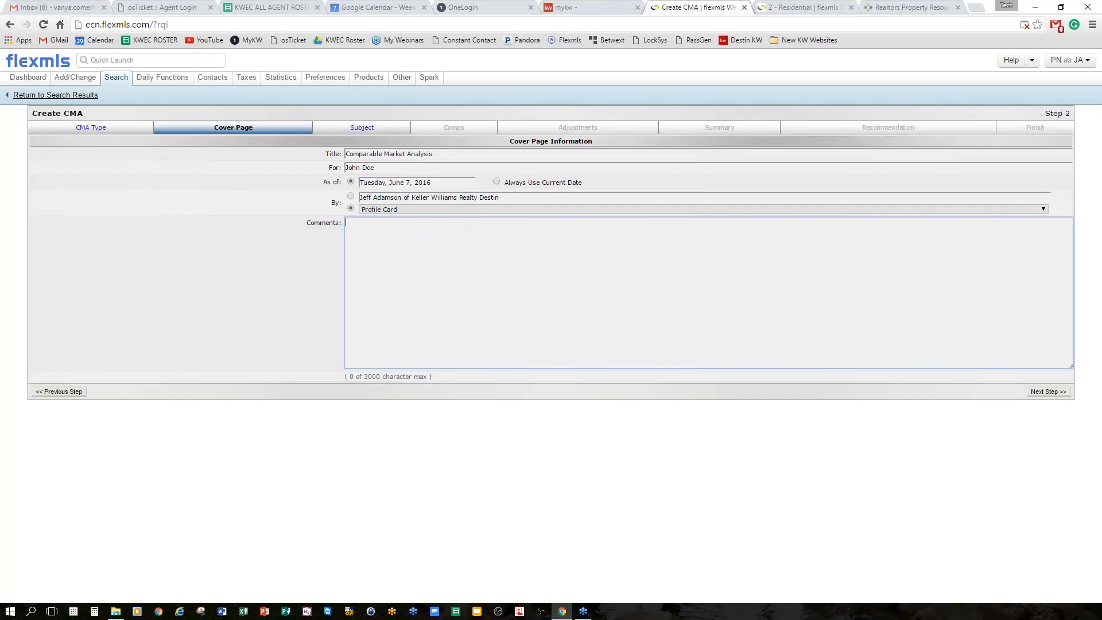
click(1053, 393)
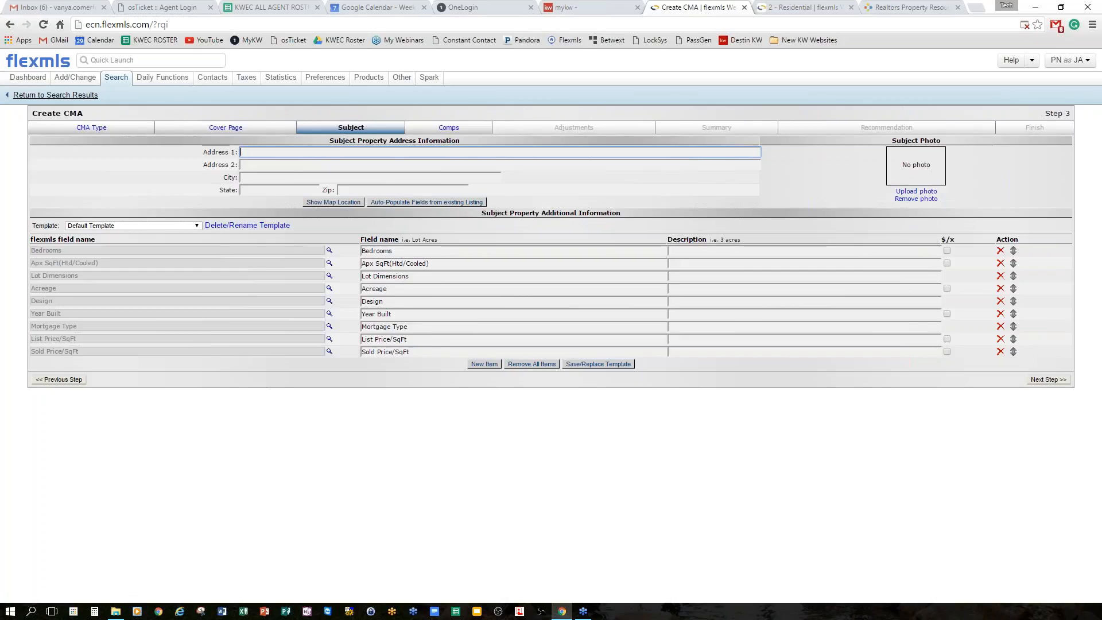
click(434, 203)
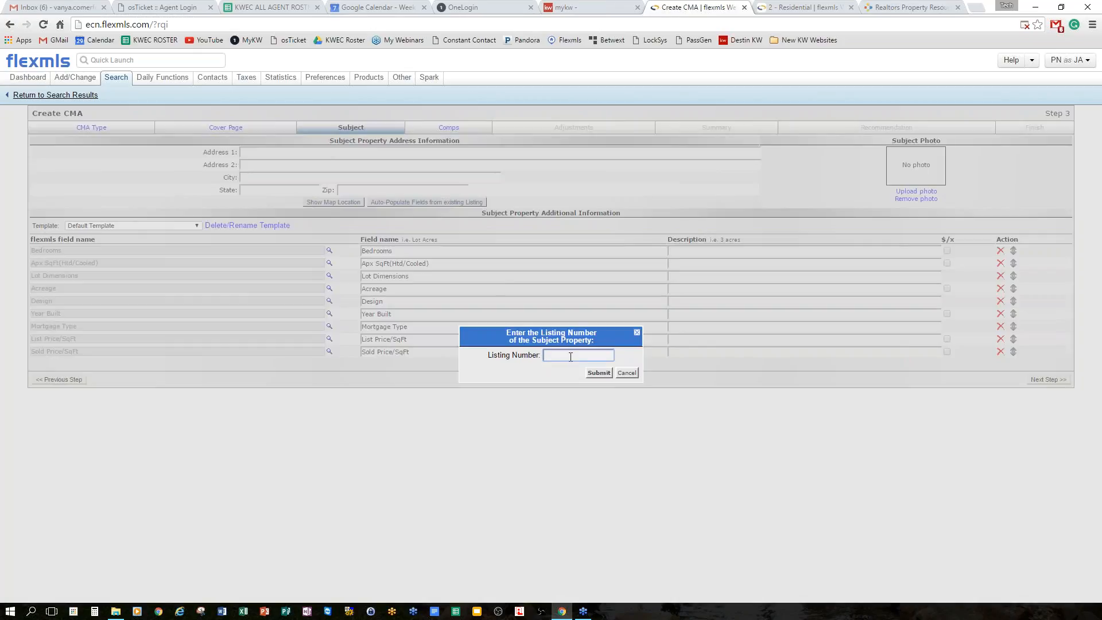
Auto-populate the subject from listing 740179 and delete the Mortgage Type row.
text(740179)
click(598, 372)
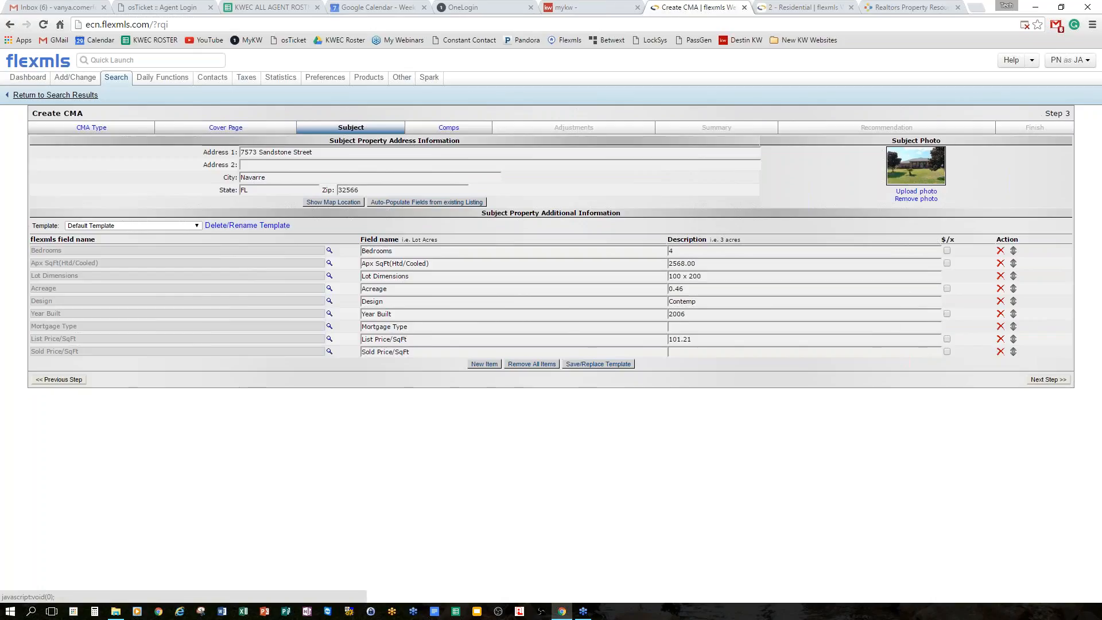
click(999, 326)
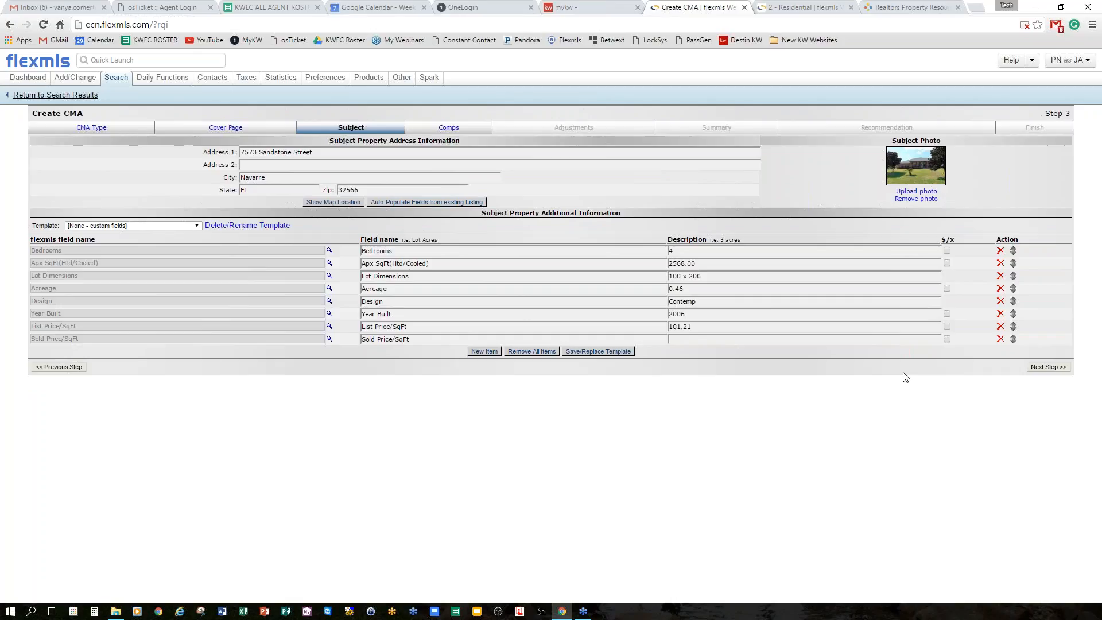
Add a New Item row, remove it unused, and move on to the Comps step.
click(485, 351)
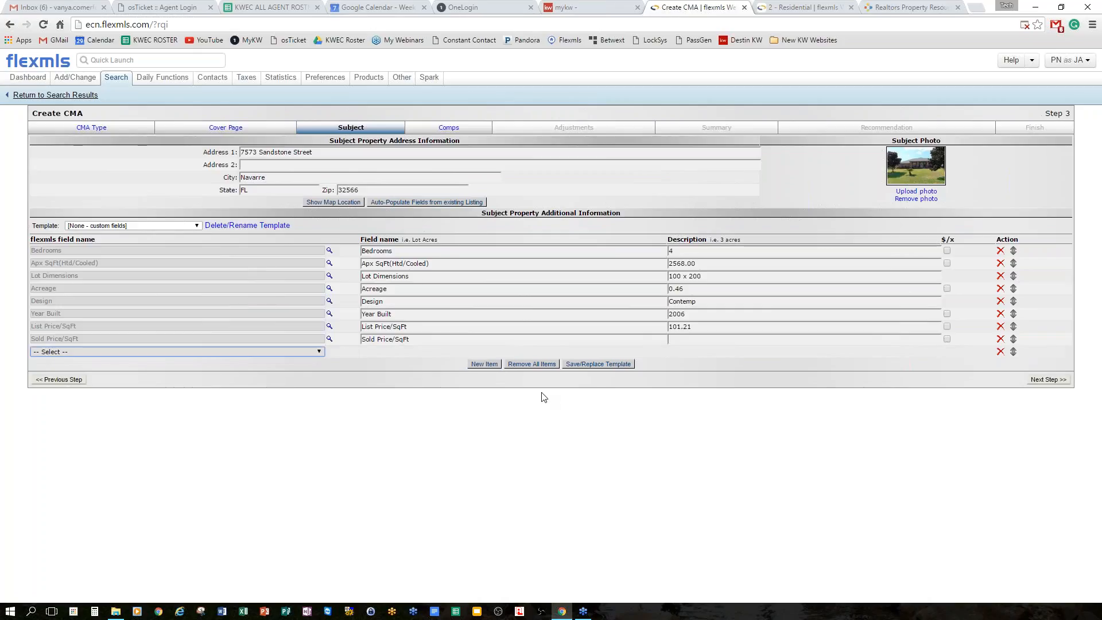
click(320, 351)
click(320, 351)
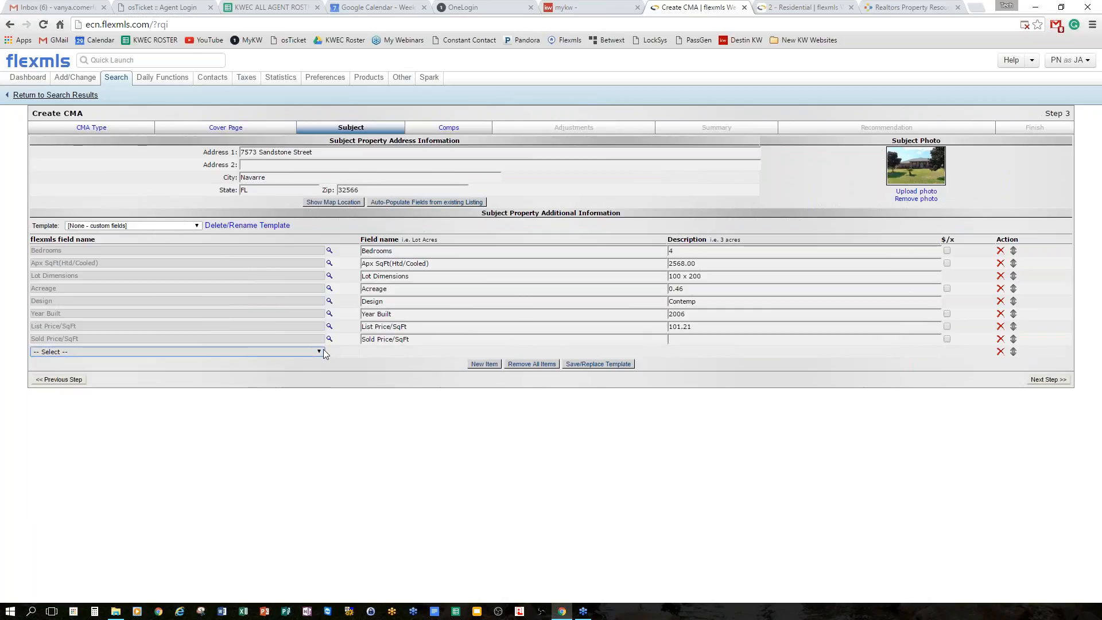
click(1000, 351)
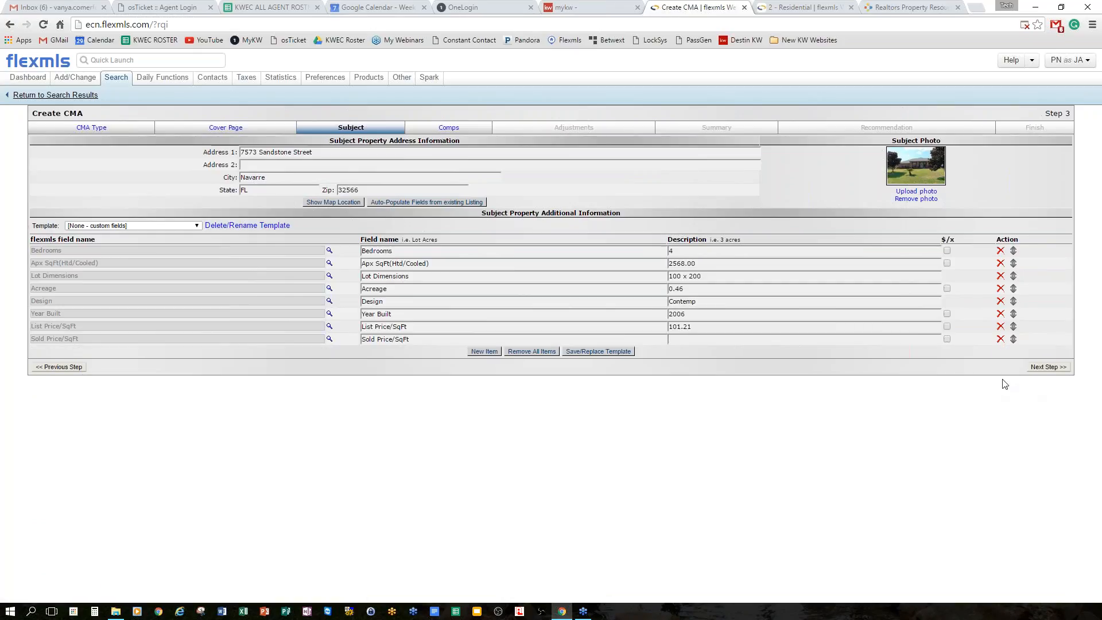
click(1039, 369)
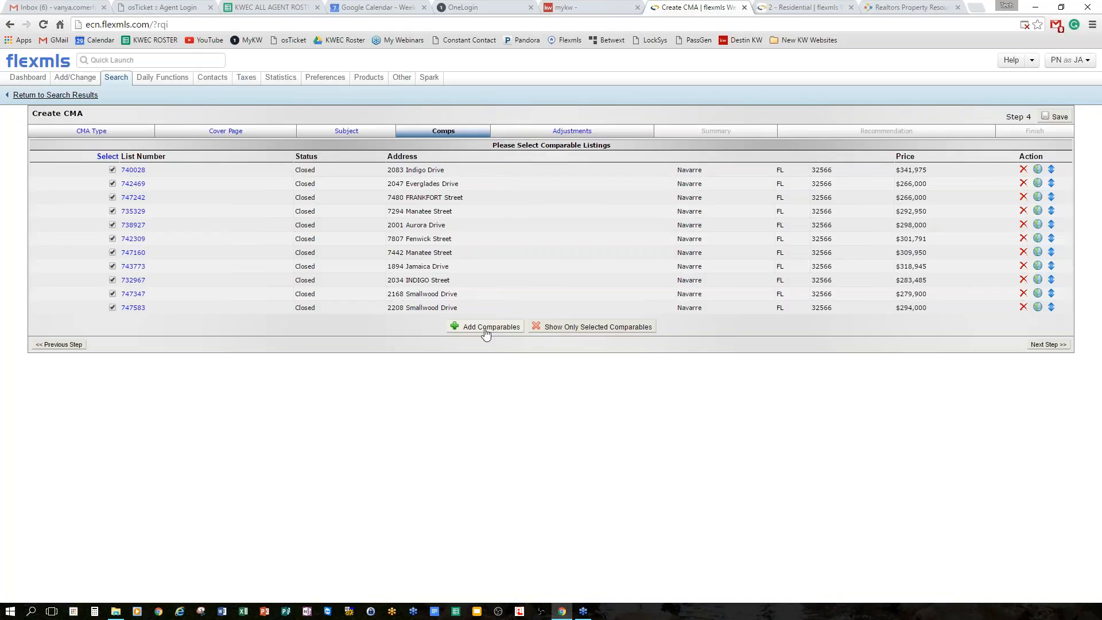
Keep all 11 comparables checked and proceed to the Adjustments step.
click(1046, 345)
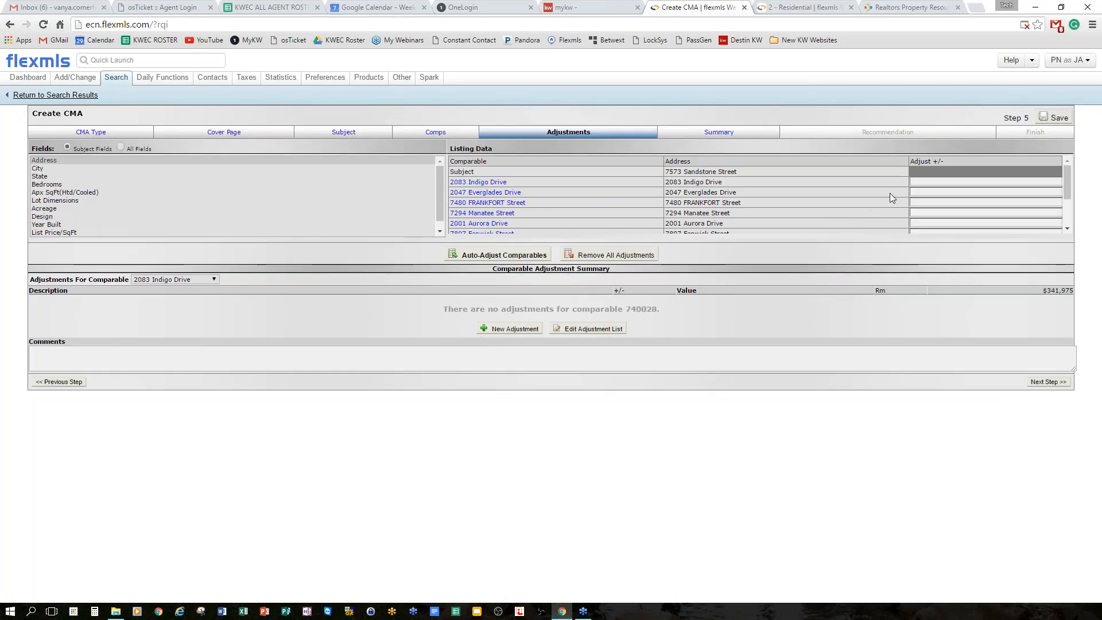
Open a comparable's full listing report in a new tab.
scroll(918, 207, down, 2)
scroll(945, 208, up, 3)
scroll(516, 204, down, 4)
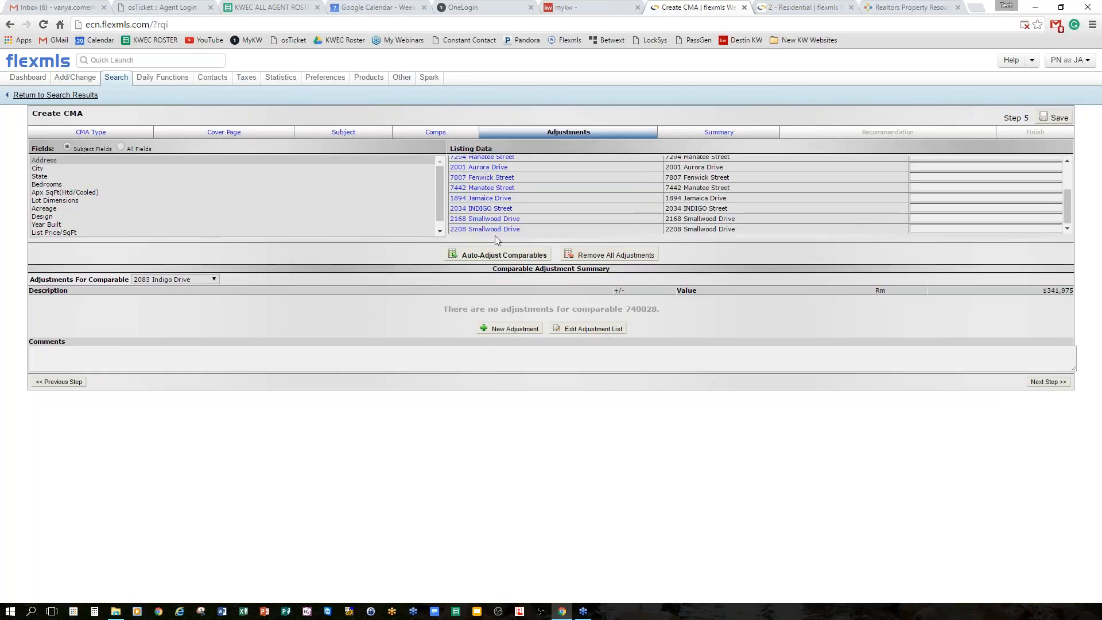
click(486, 209)
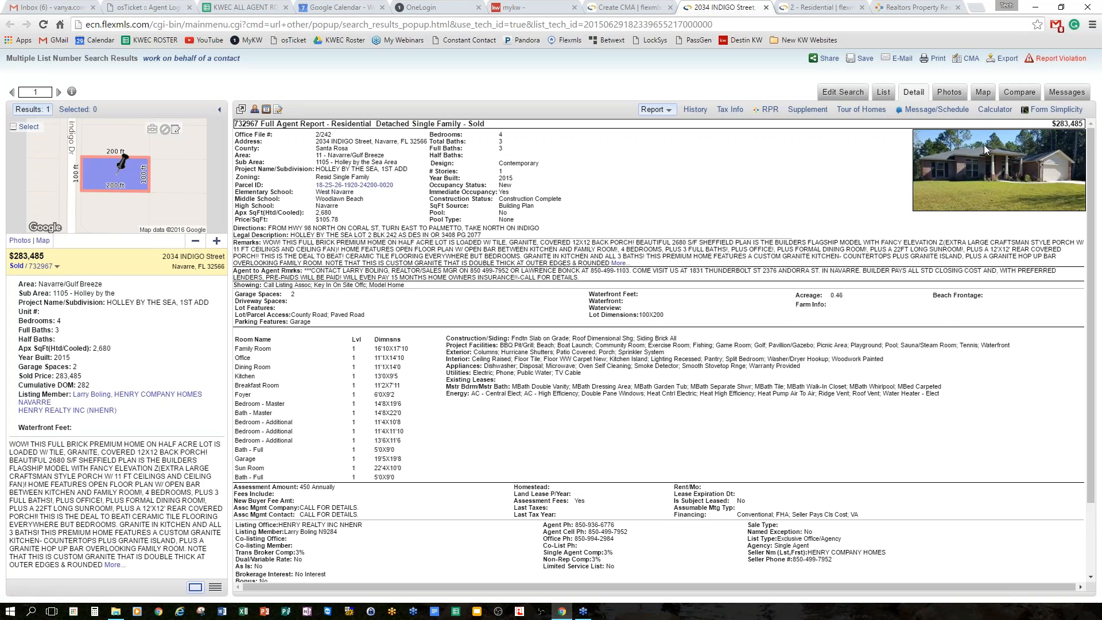
Page through the comparable listing's photos, then return to its full report.
click(952, 93)
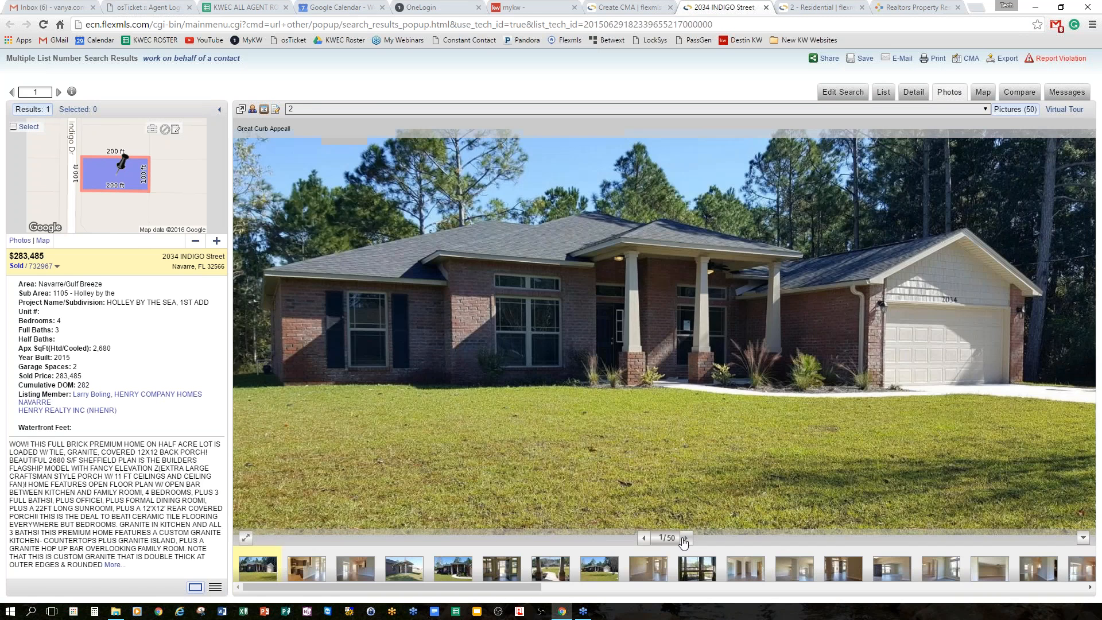
click(686, 541)
click(686, 541)
click(686, 540)
click(686, 540)
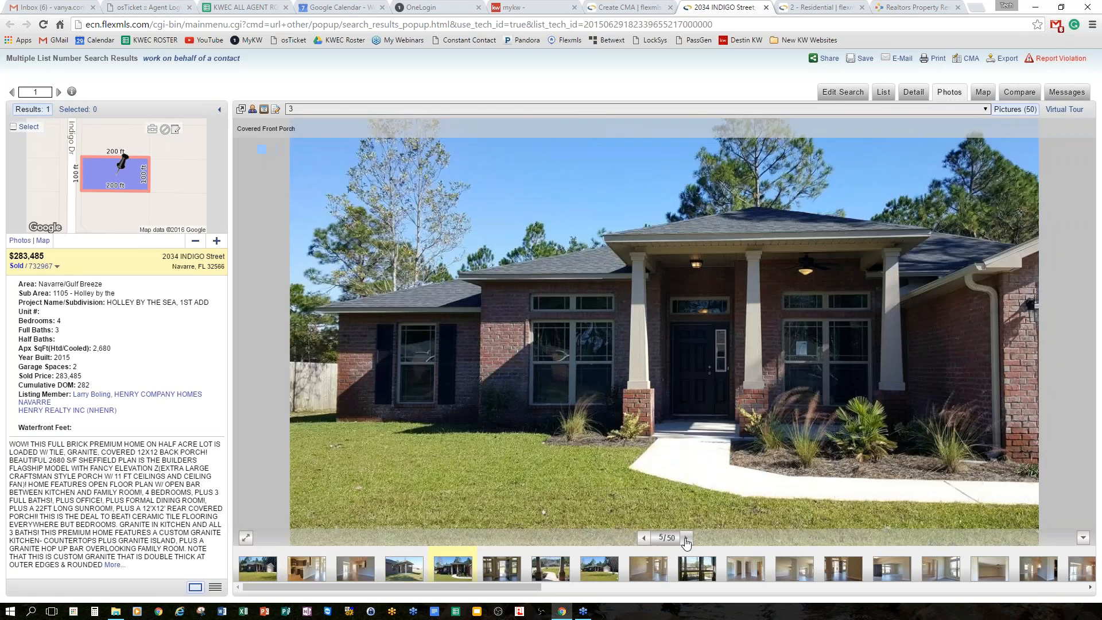
click(686, 539)
click(686, 539)
click(687, 539)
click(686, 539)
click(686, 540)
click(686, 537)
click(686, 537)
click(686, 538)
click(918, 93)
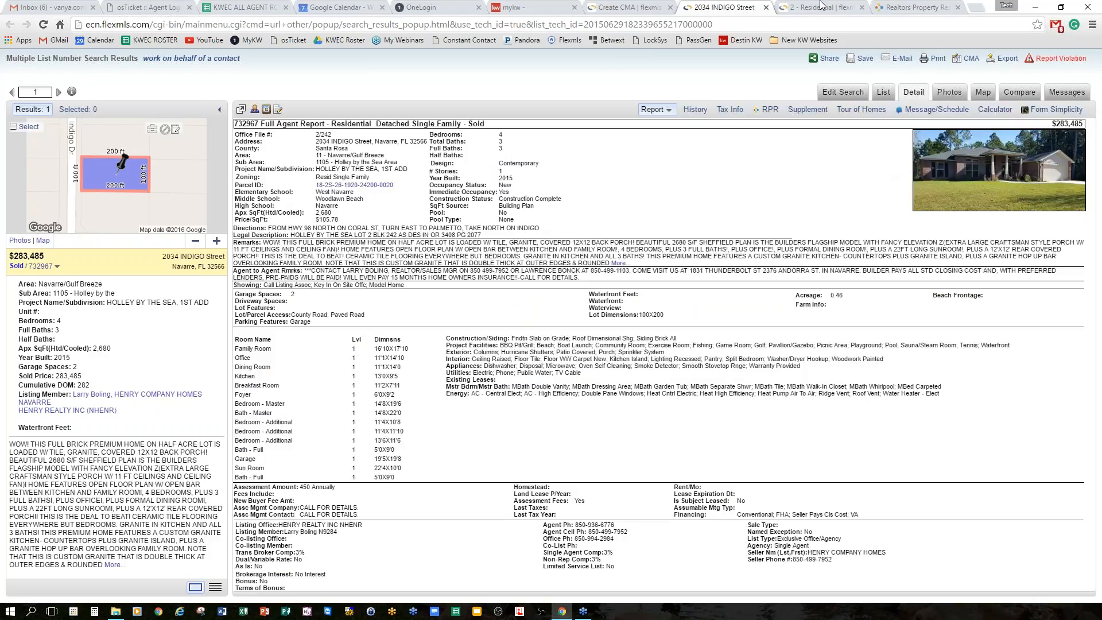
click(634, 11)
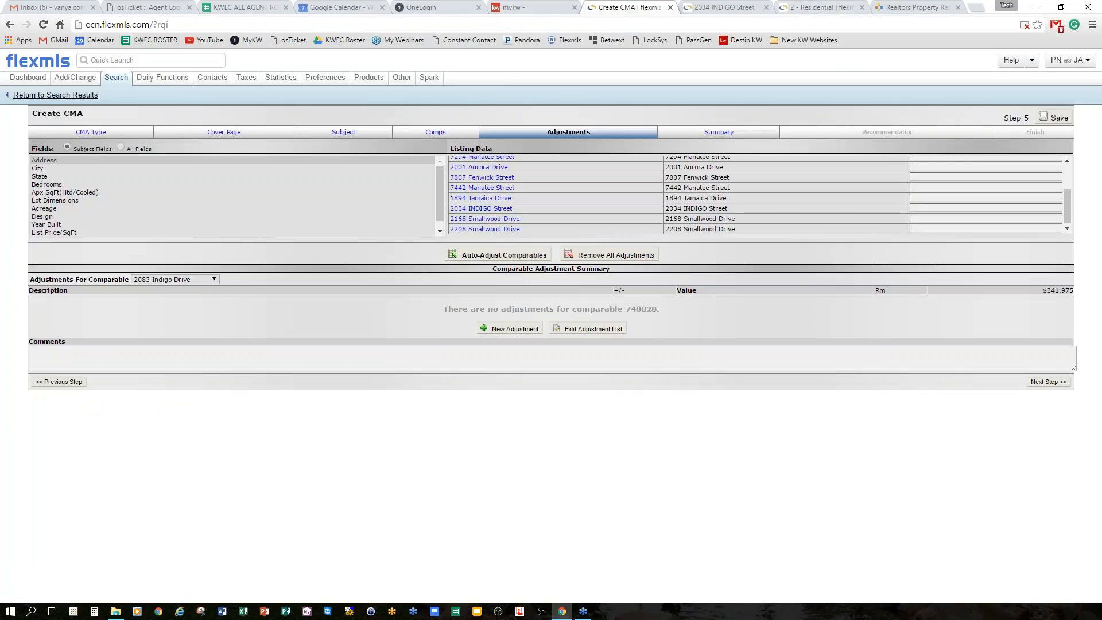
scroll(912, 191, up, 2)
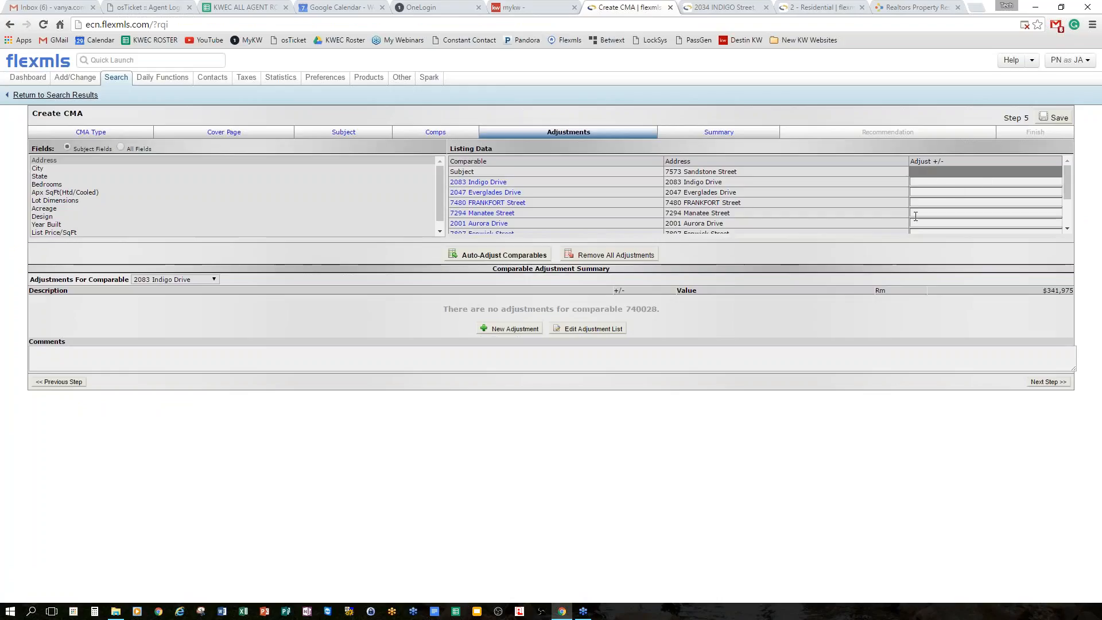
click(951, 212)
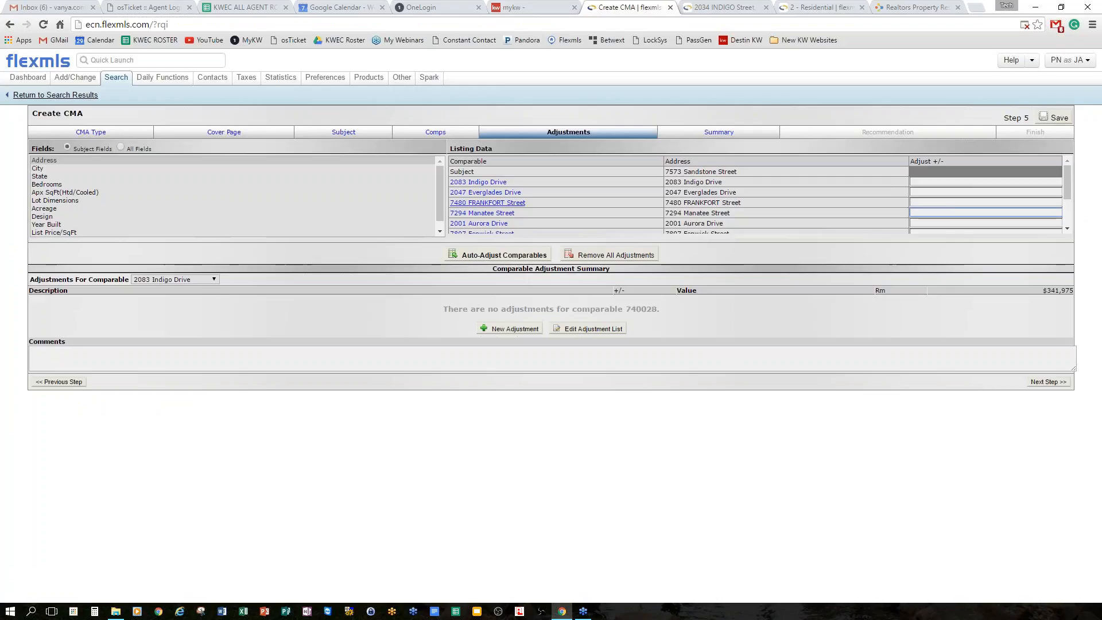
click(484, 214)
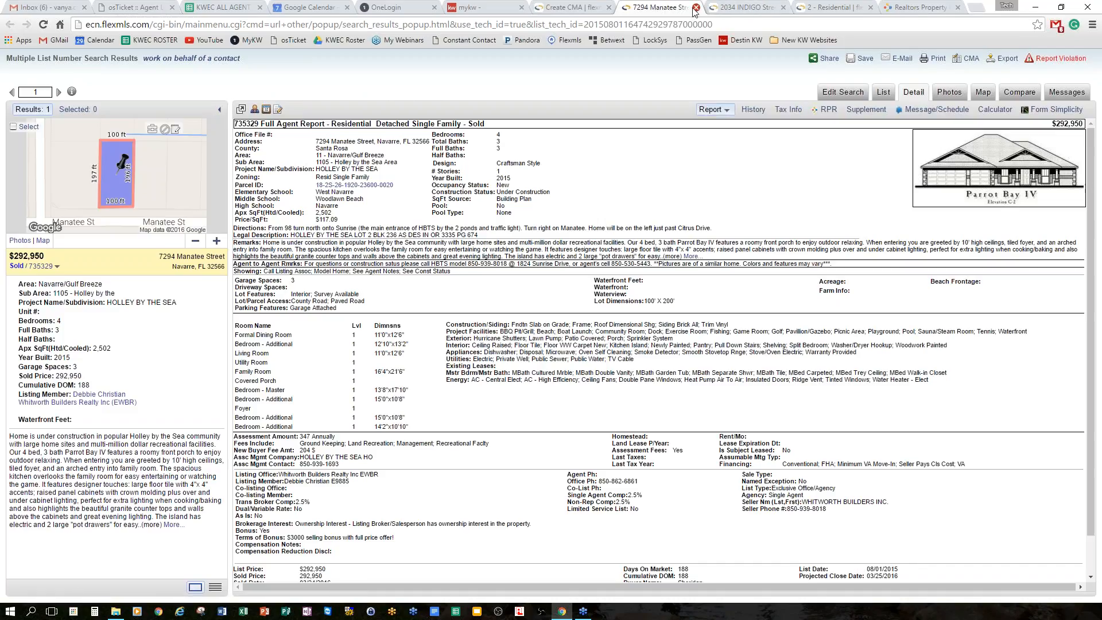
click(696, 7)
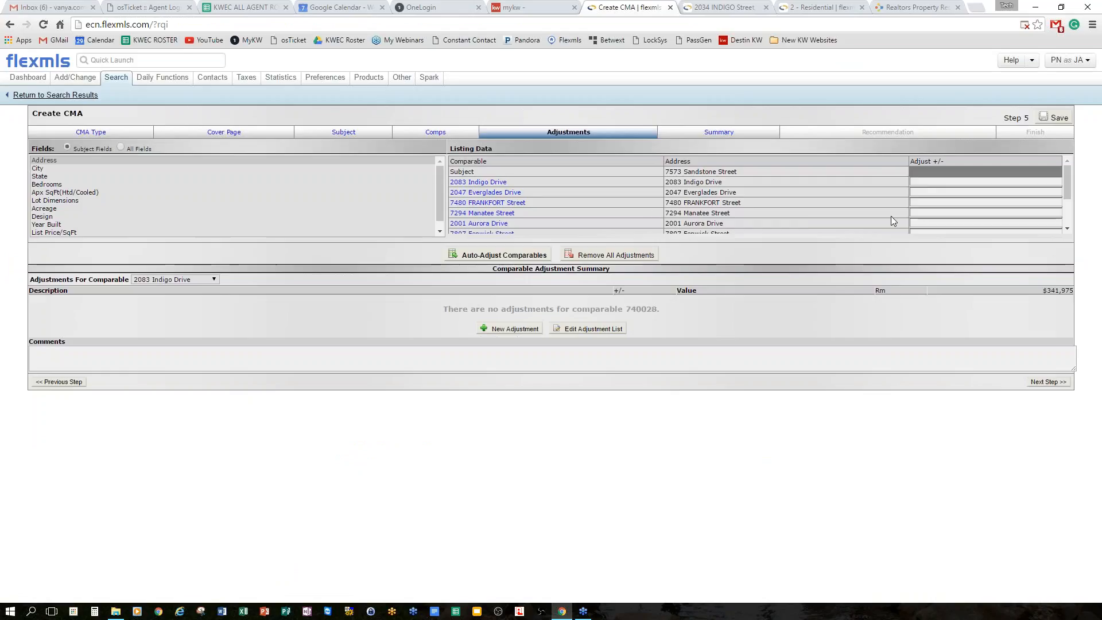
click(929, 213)
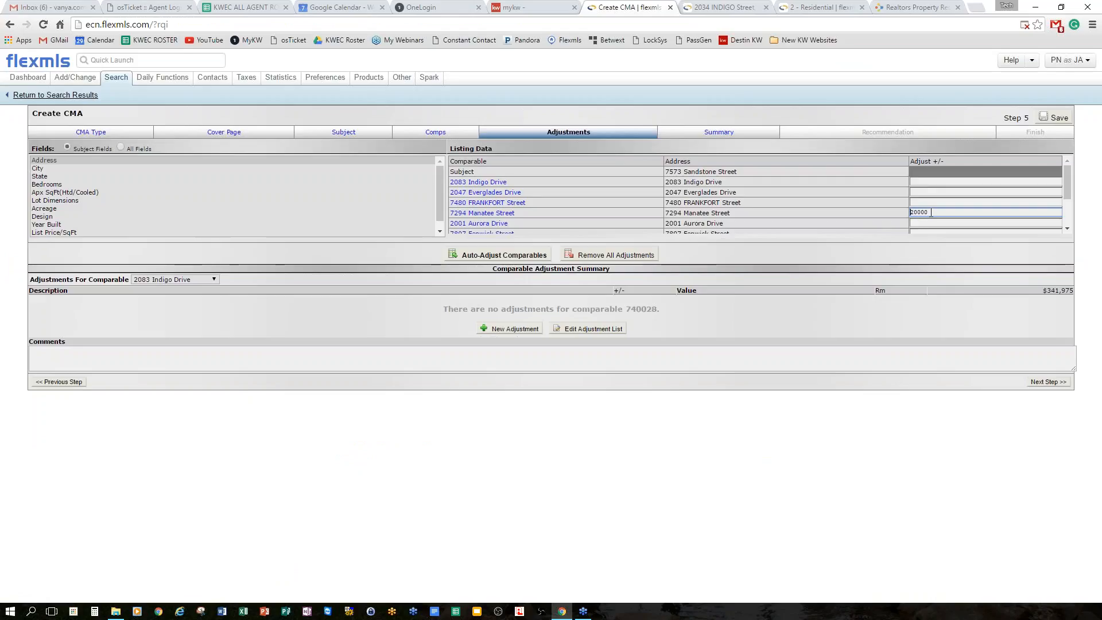
text(-)
key(Tab)
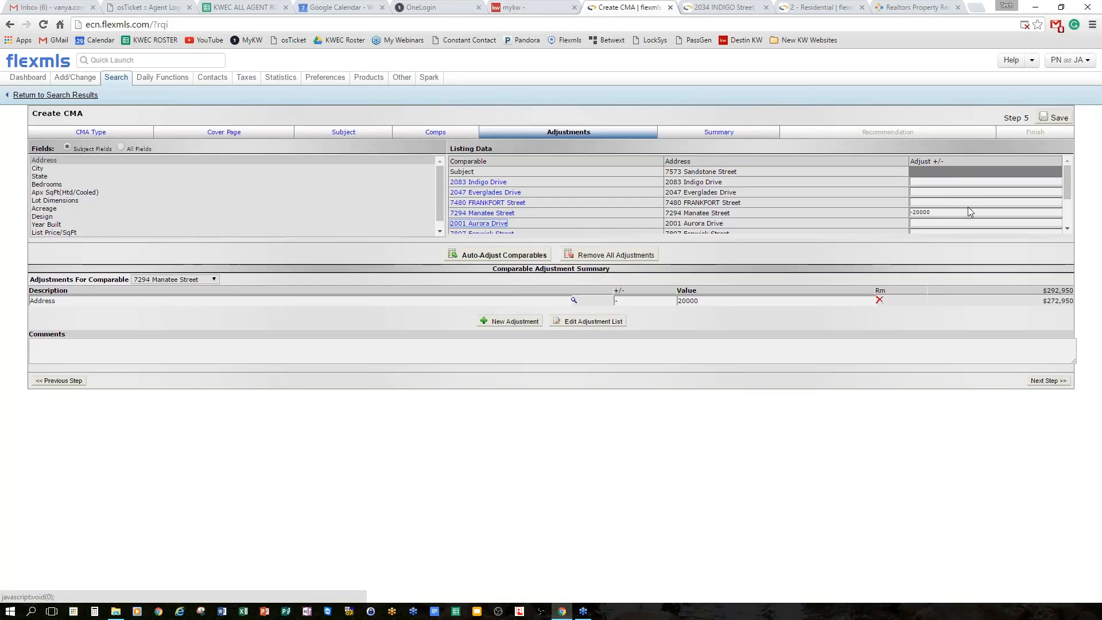
click(935, 202)
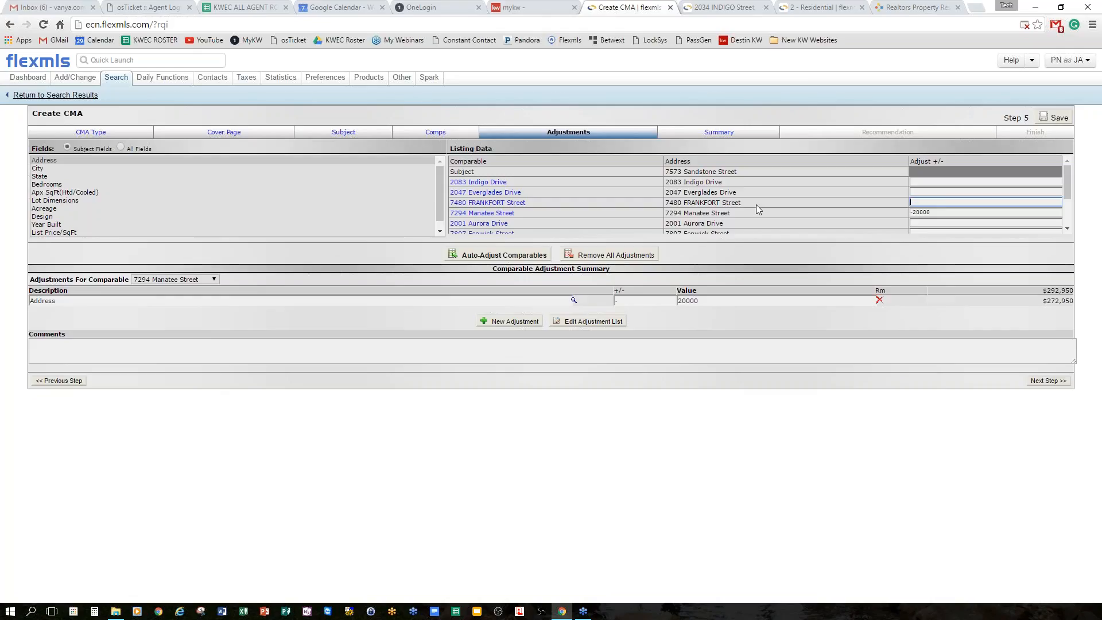
text(000)
key(Tab)
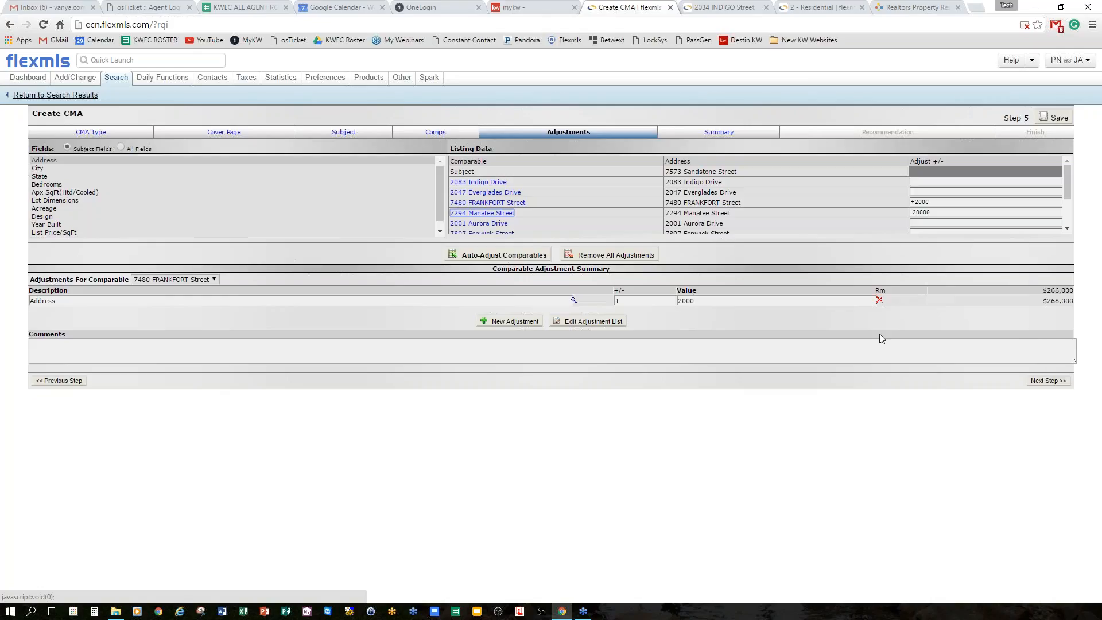
scroll(1017, 190, down, 1)
scroll(1017, 190, up, 1)
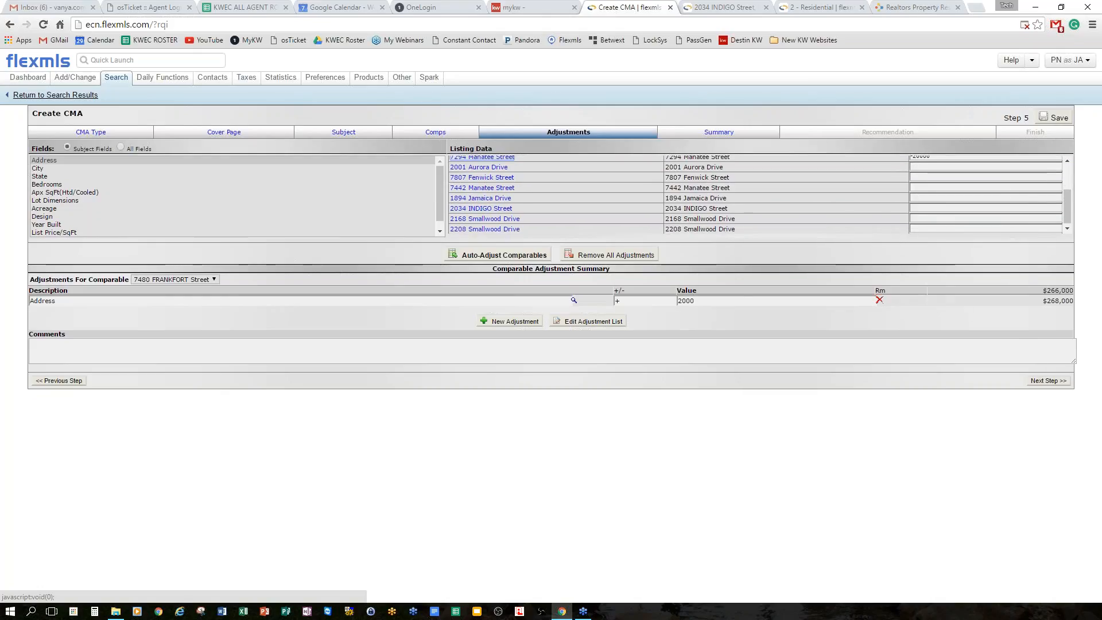
click(1048, 380)
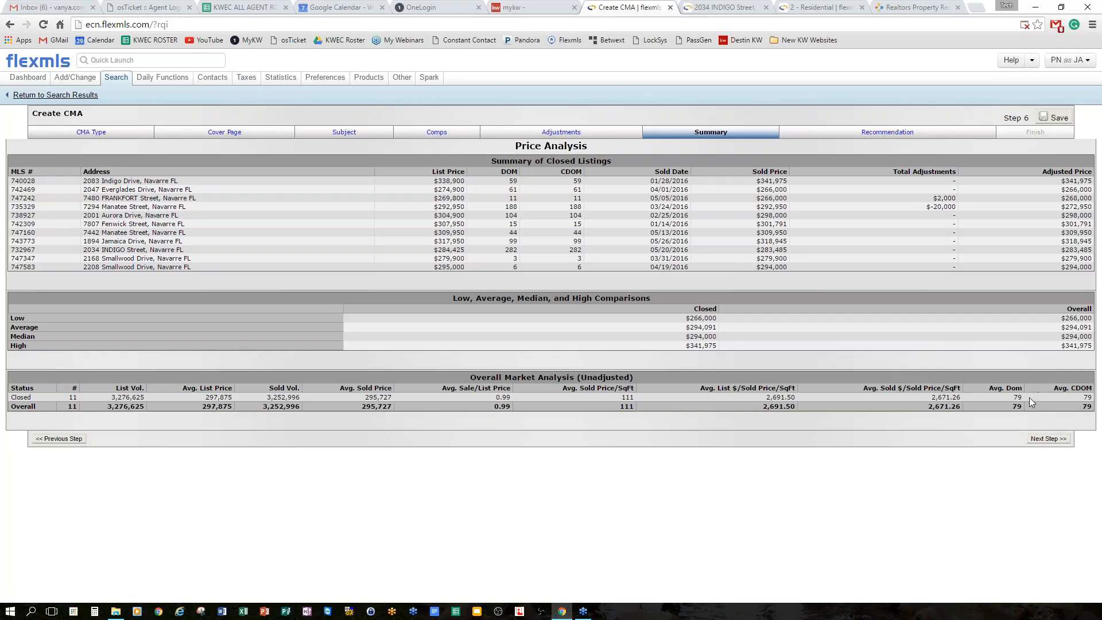
Advance past the Summary to Step 7, the price recommendation.
click(1039, 440)
click(1049, 440)
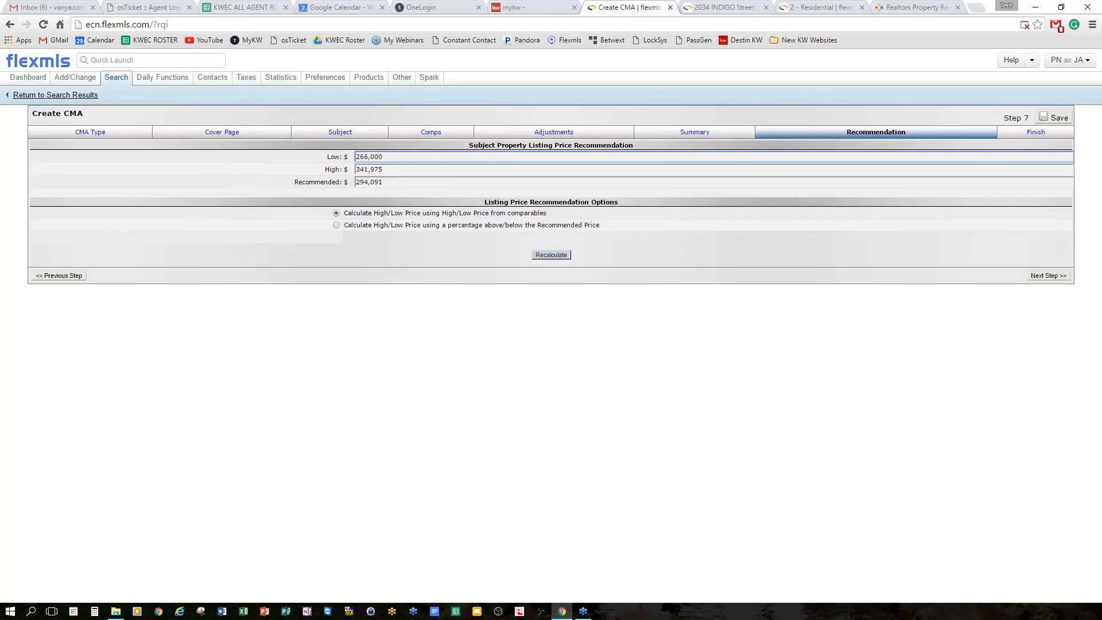
Set recommended price $299,900, low $274,900 and high $324,900, then continue to display options.
drag(388, 184, 280, 190)
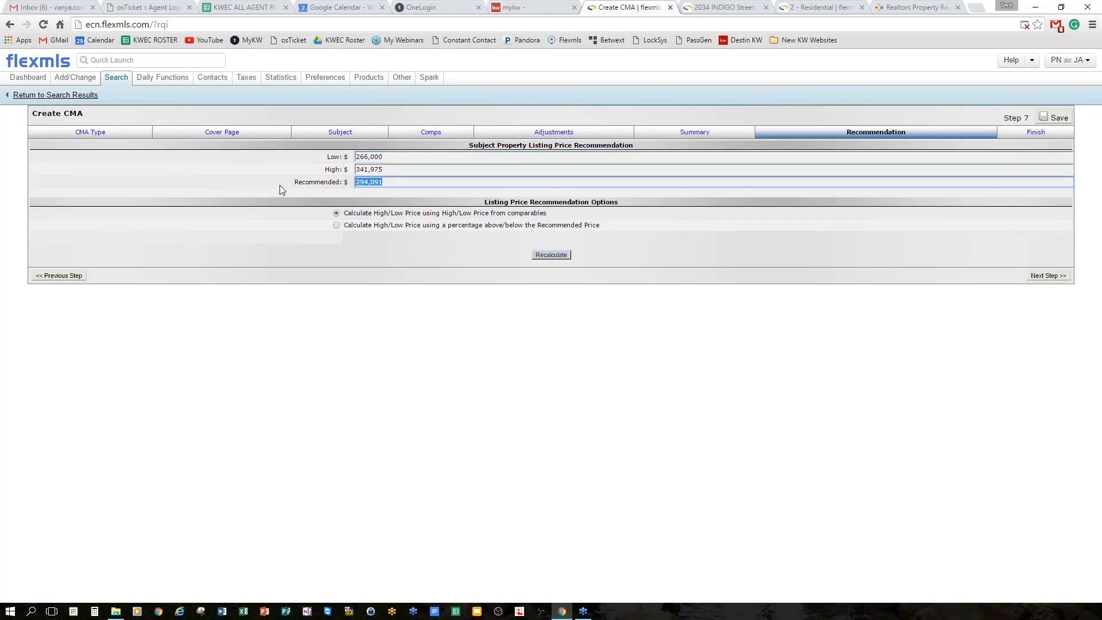
text(299900)
click(388, 169)
click(368, 182)
drag(400, 156, 302, 151)
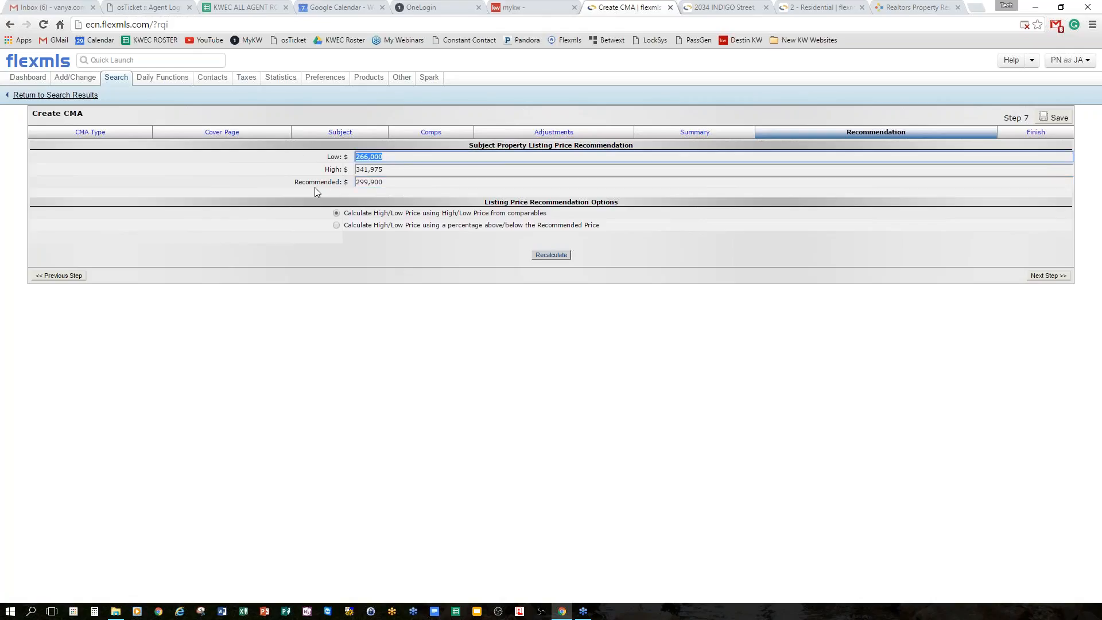
text(274900)
text(,)
key(Tab)
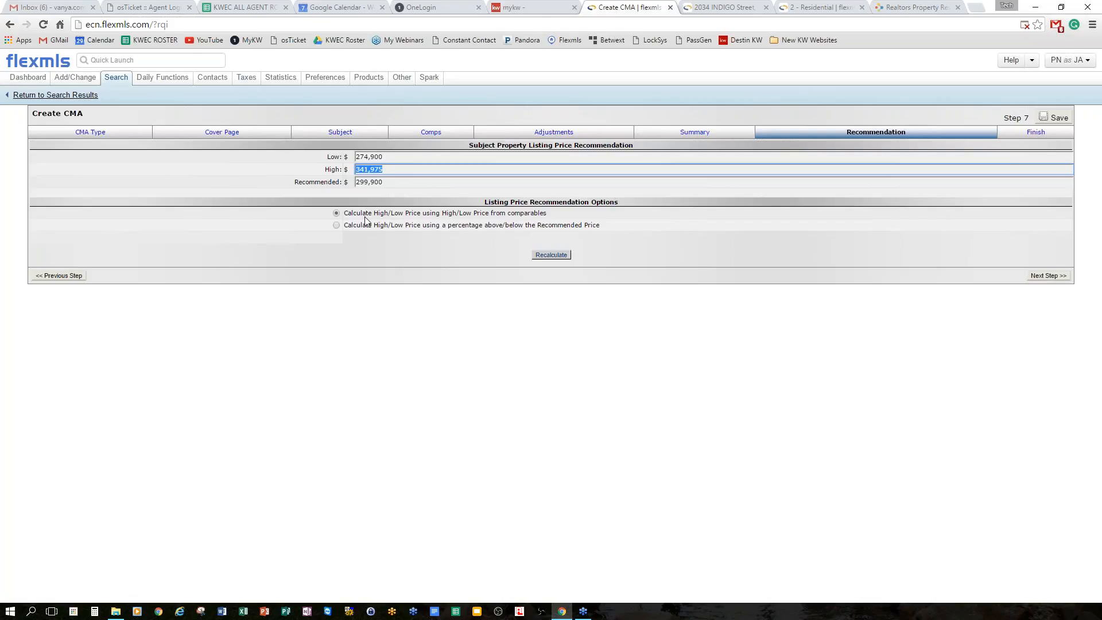
text(325)
text(4)
text(,900)
click(412, 183)
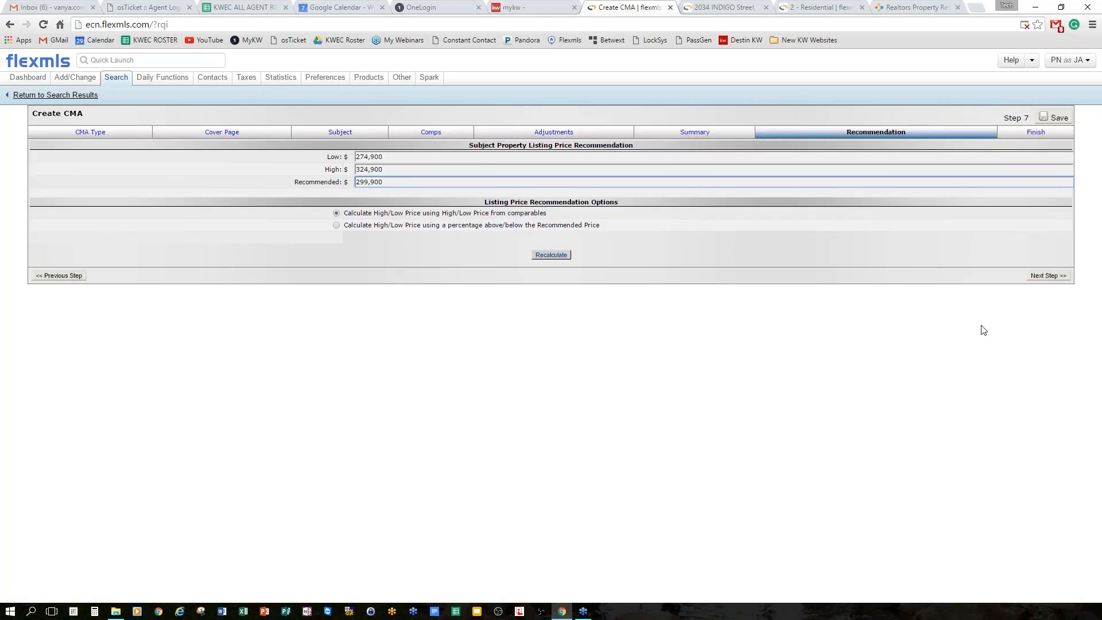
click(1047, 276)
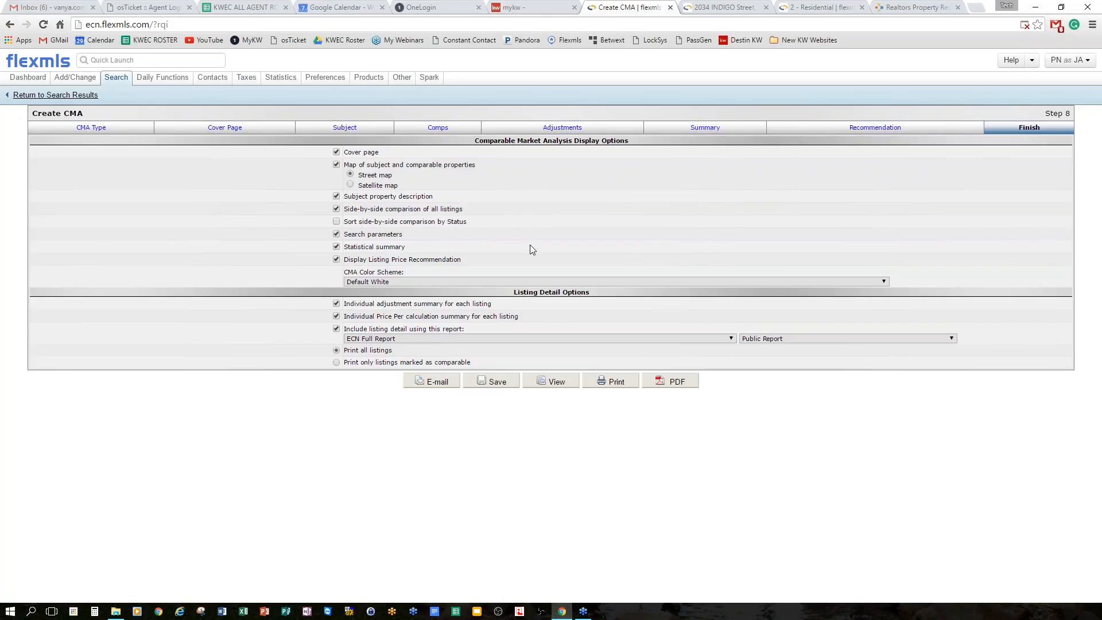
Sort side-by-side by status, use Crimson colors, print only comparables, and generate the PDF.
click(336, 222)
click(882, 284)
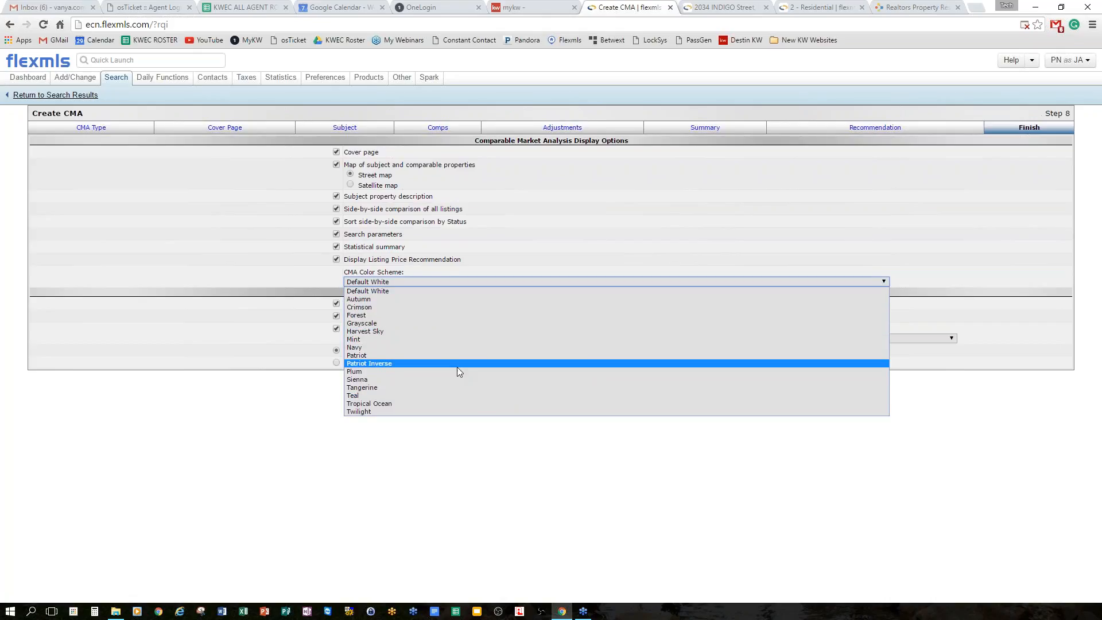
click(456, 307)
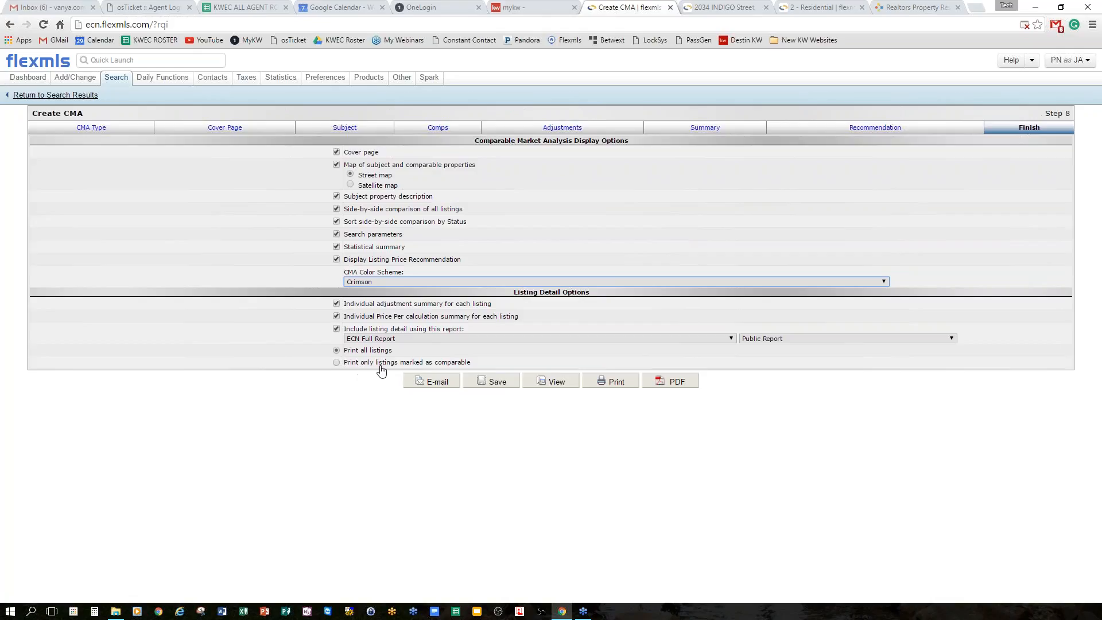
click(337, 362)
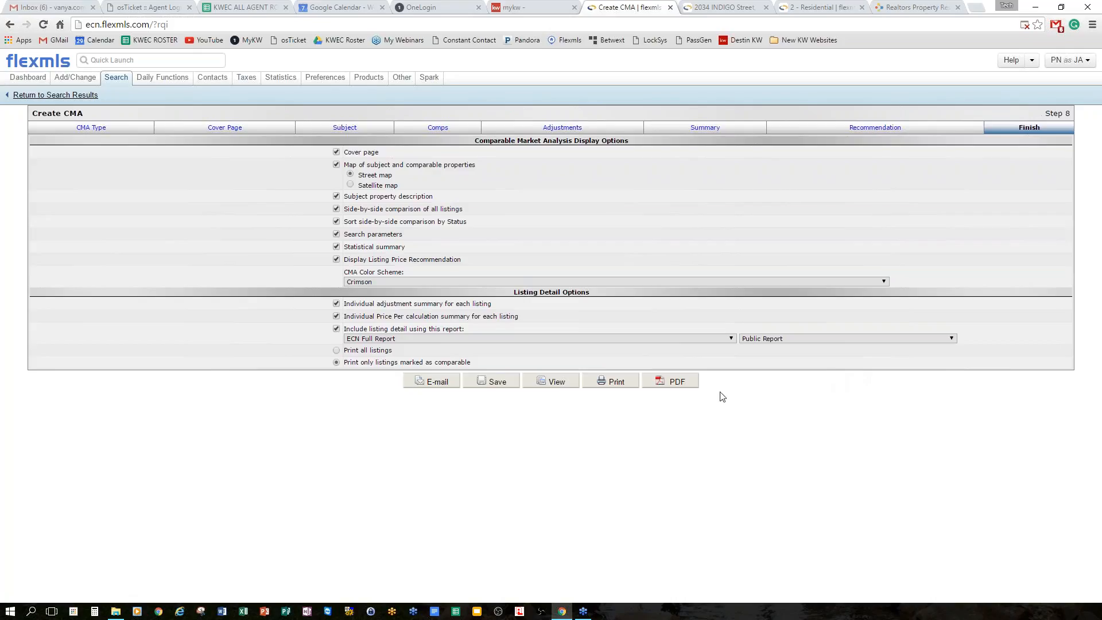
click(677, 383)
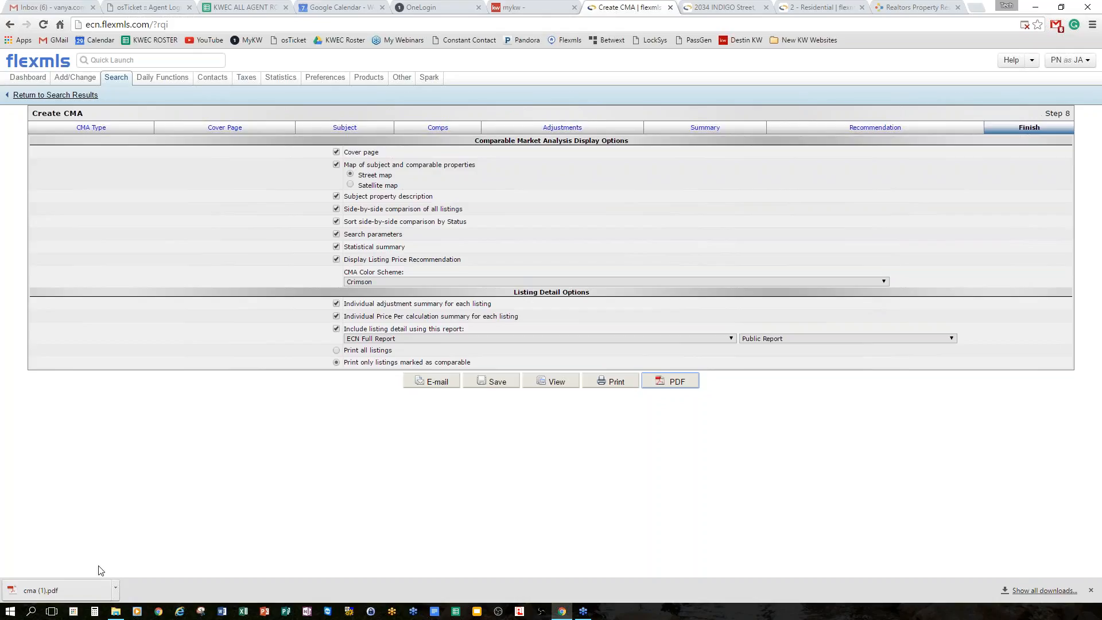
Open cma (1).pdf and scroll down to page 4's subject-versus-comparables table.
click(39, 589)
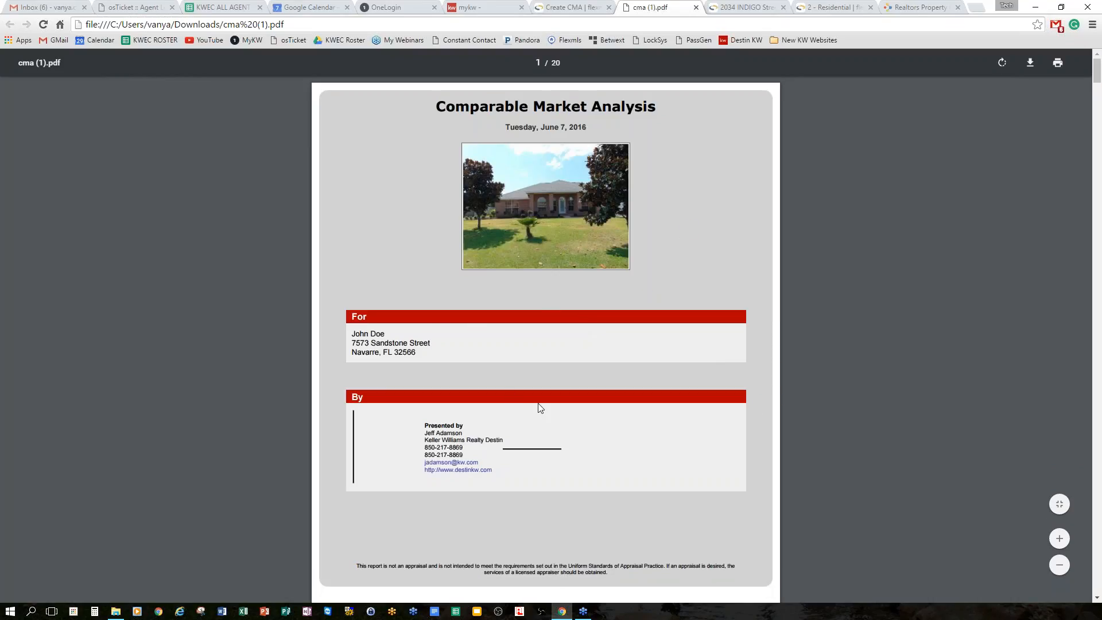
scroll(630, 375, down, 1)
scroll(636, 367, up, 1)
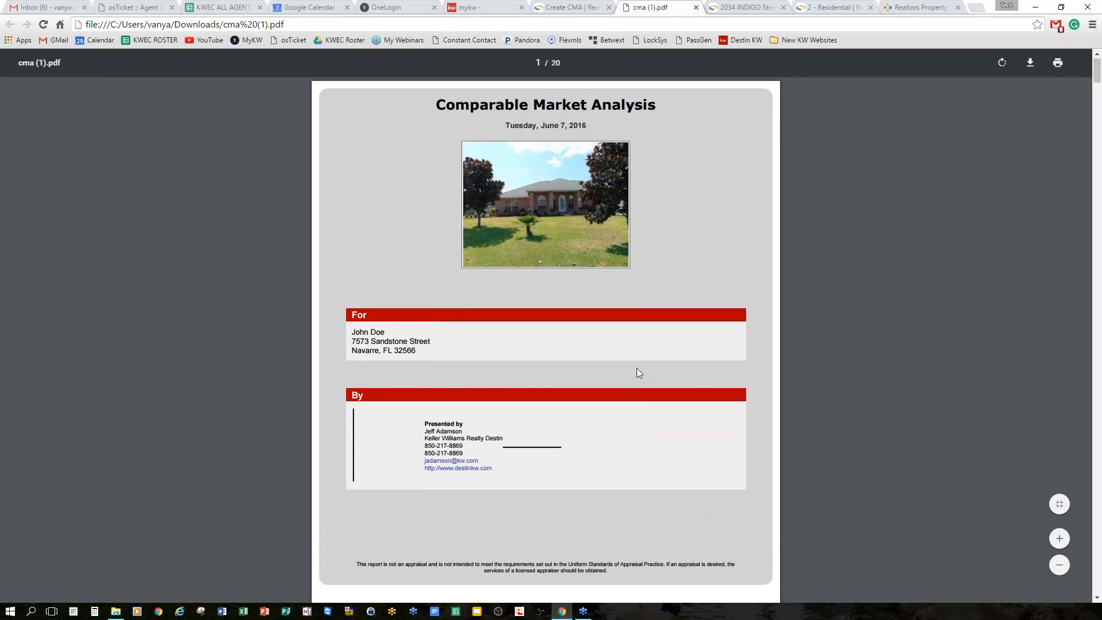
scroll(639, 373, down, 1)
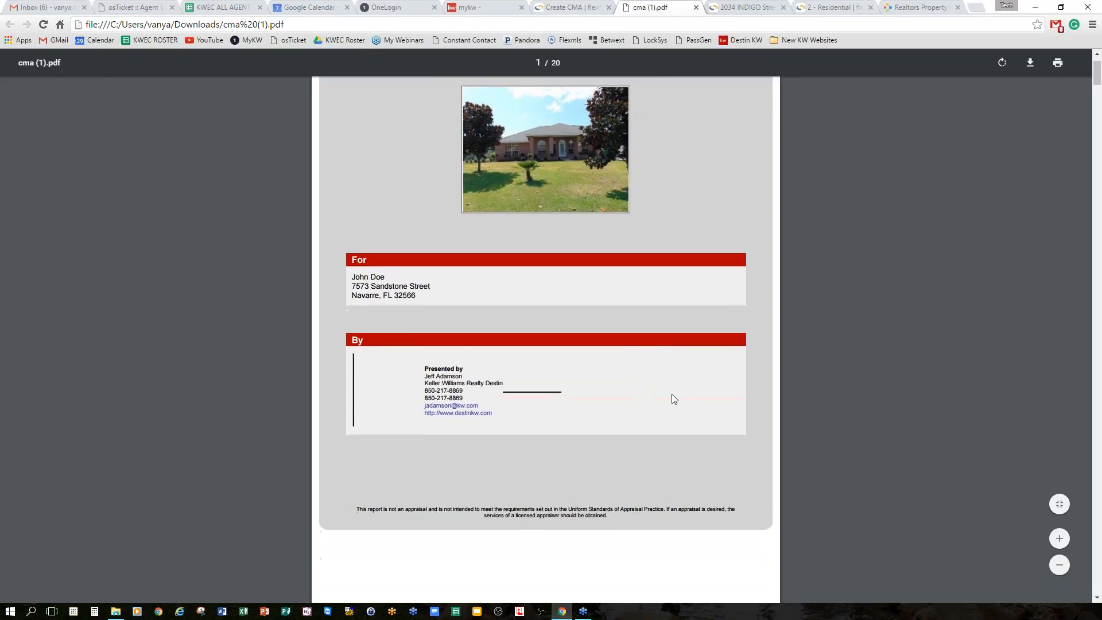
scroll(669, 395, down, 3)
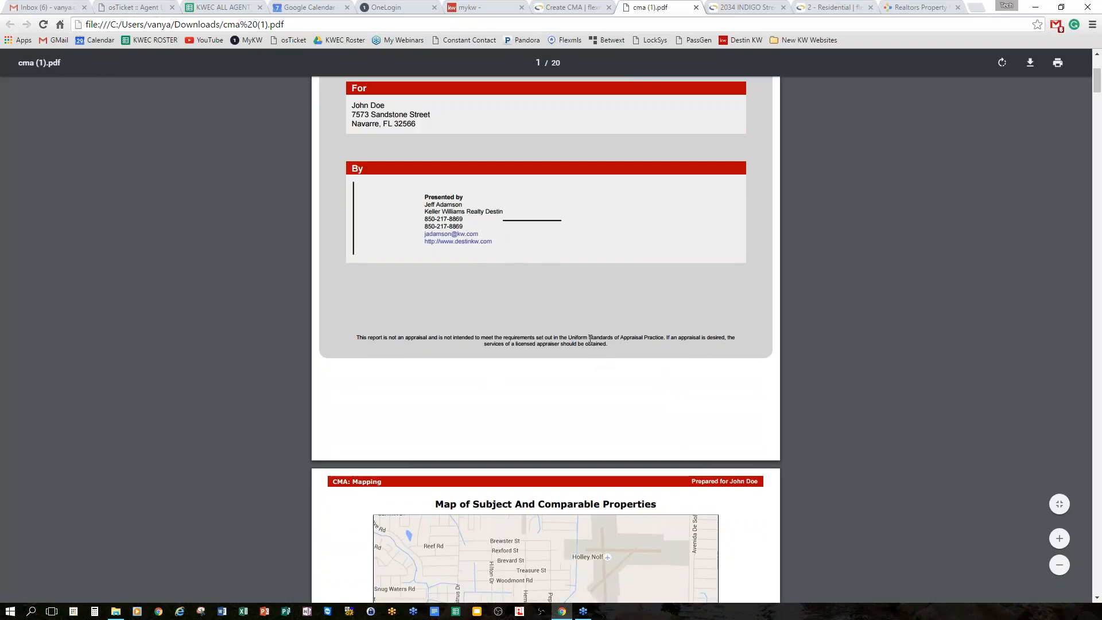
scroll(630, 325, up, 4)
scroll(634, 335, down, 5)
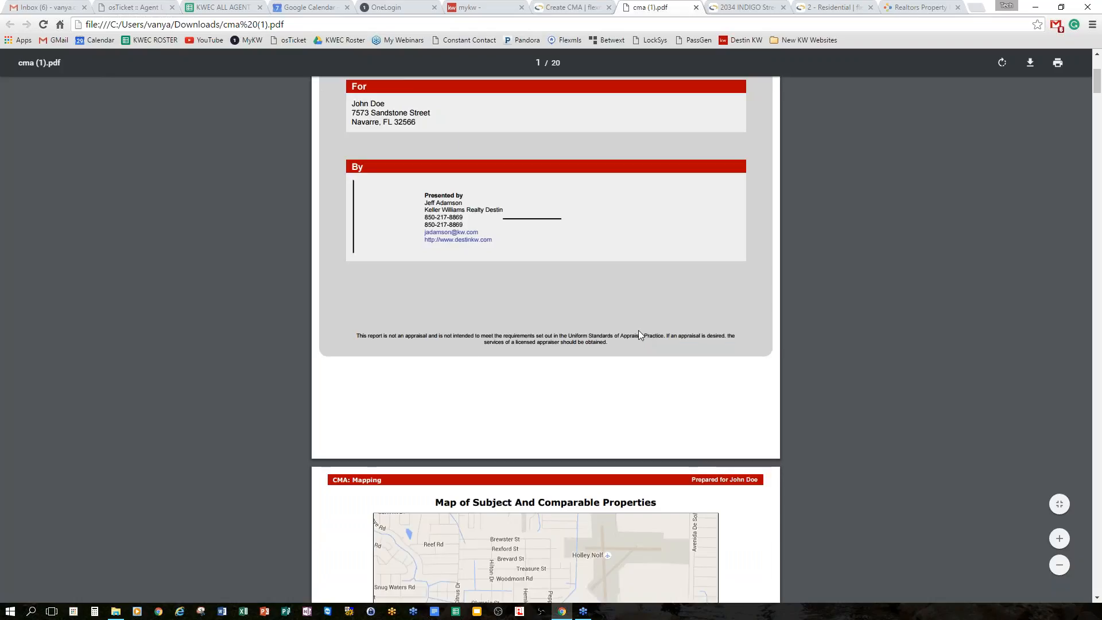
scroll(641, 335, down, 6)
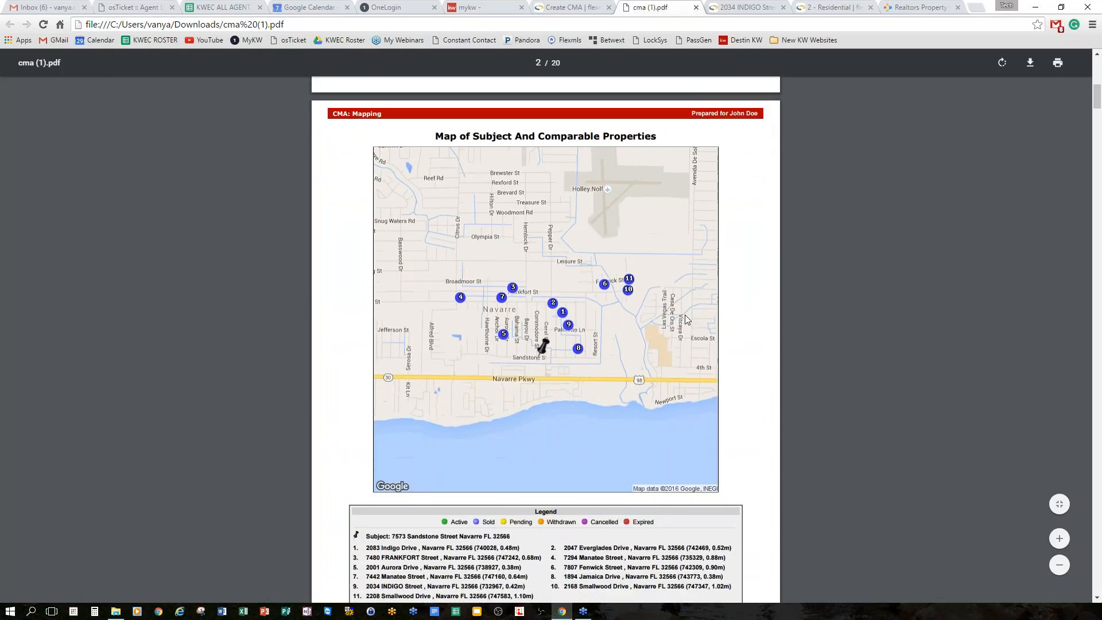
scroll(575, 356, down, 1)
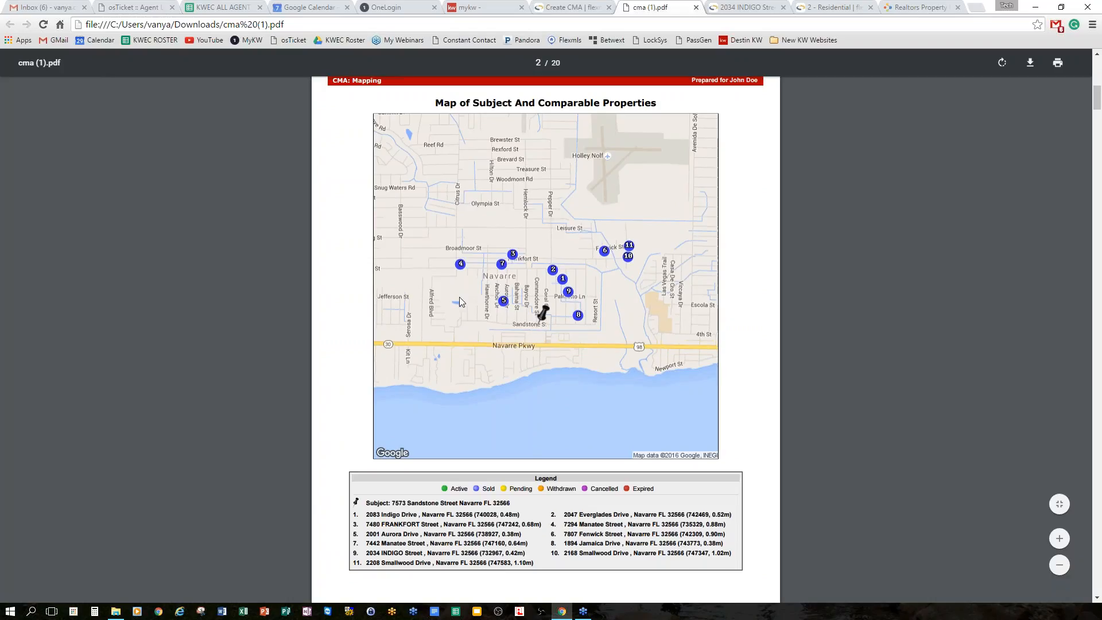
scroll(652, 277, down, 1)
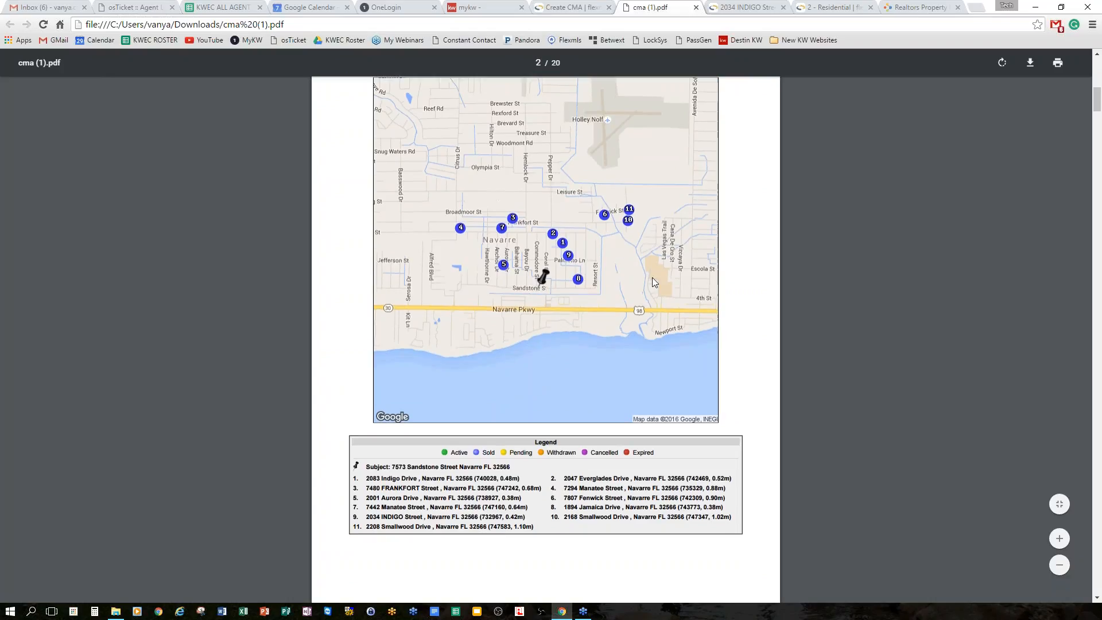
scroll(652, 277, down, 3)
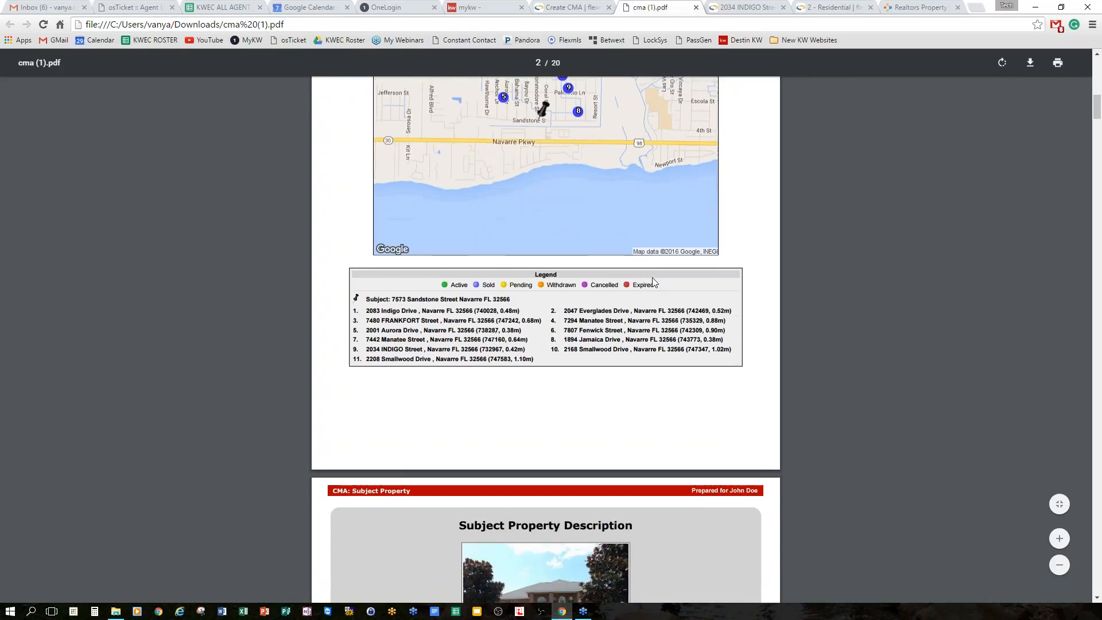
scroll(655, 284, down, 7)
scroll(655, 283, up, 1)
scroll(652, 279, up, 1)
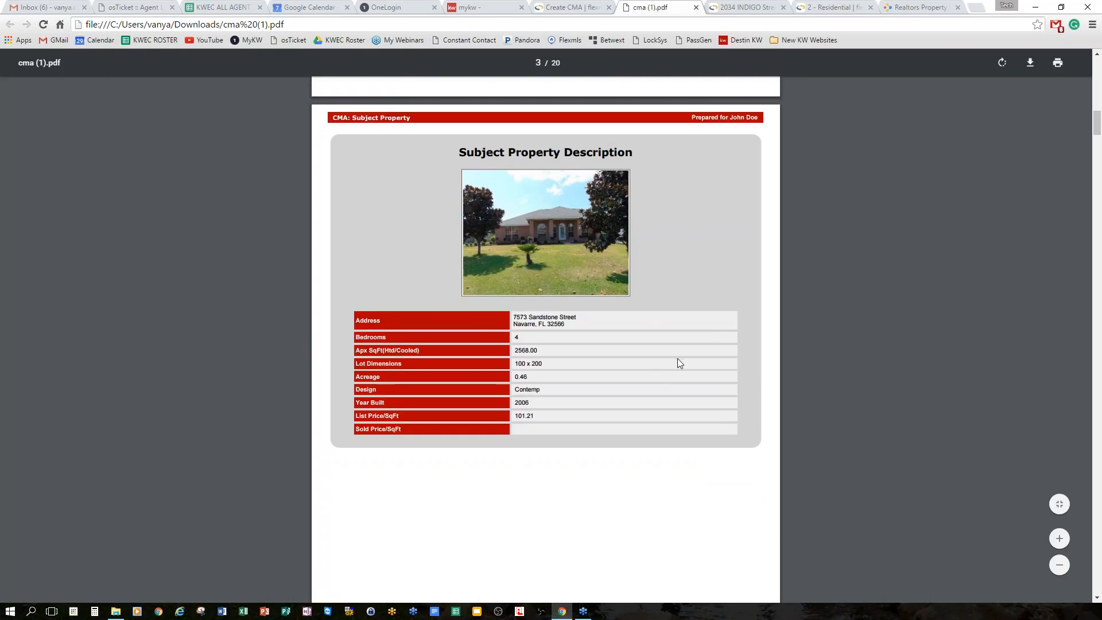
scroll(677, 358, down, 6)
scroll(679, 358, down, 5)
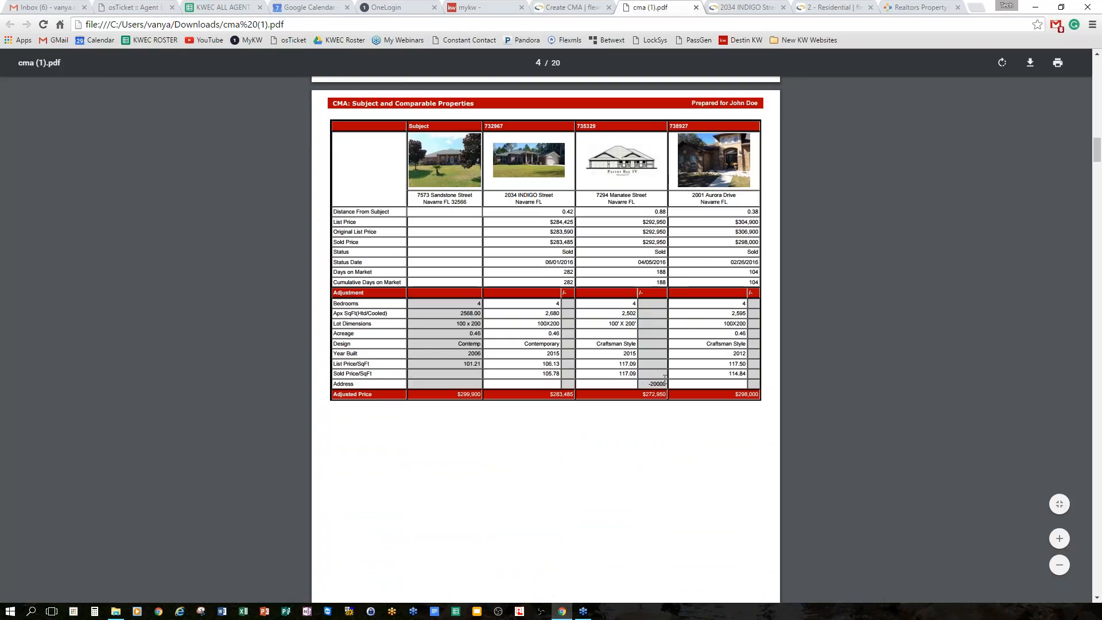
Review the comparables tables on pages 5–7, then settle on page 8's Statistical Summary.
scroll(677, 374, down, 9)
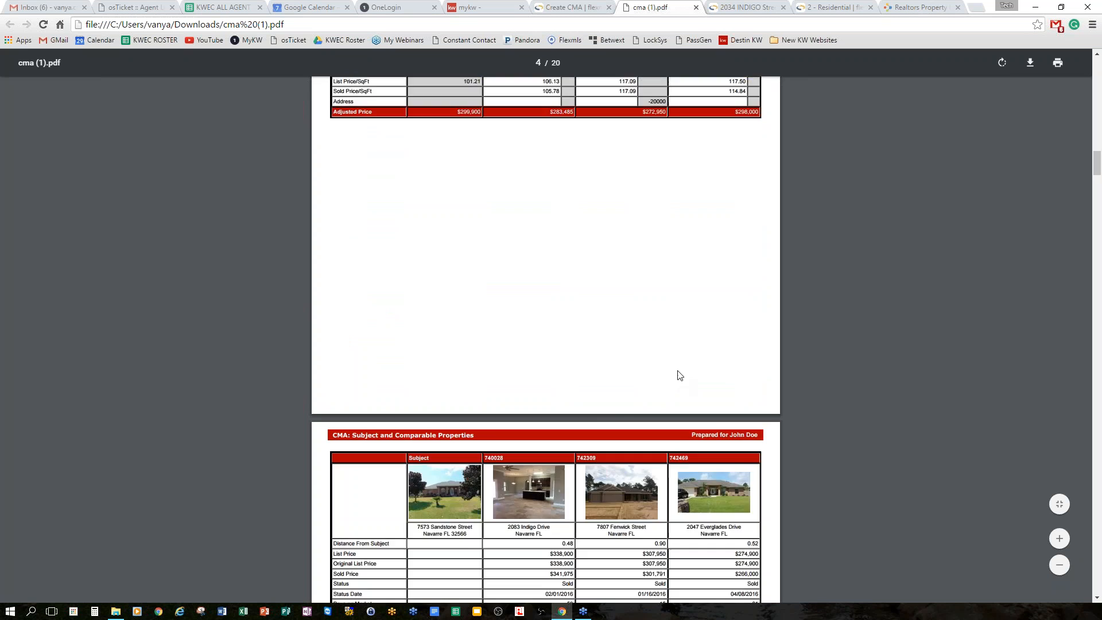
scroll(679, 374, down, 5)
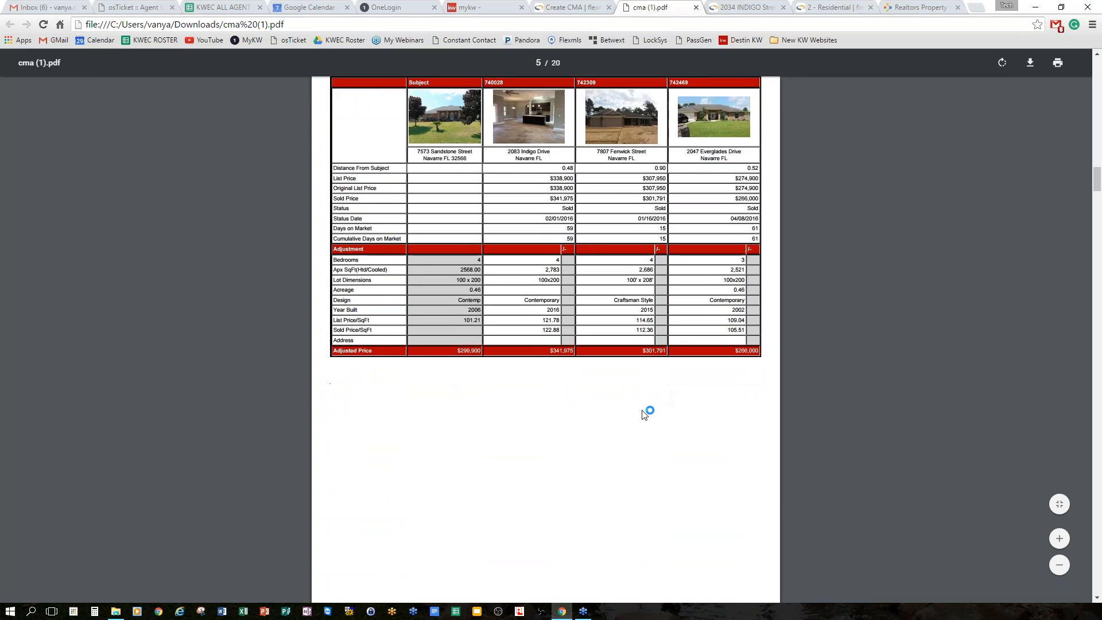
scroll(643, 413, down, 10)
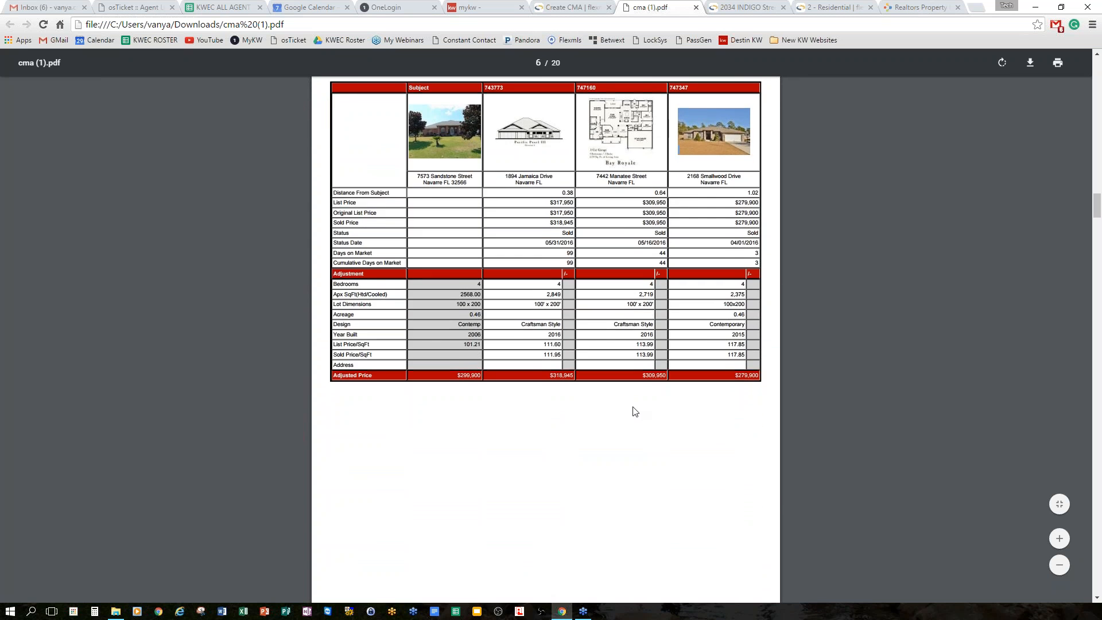
scroll(635, 408, down, 7)
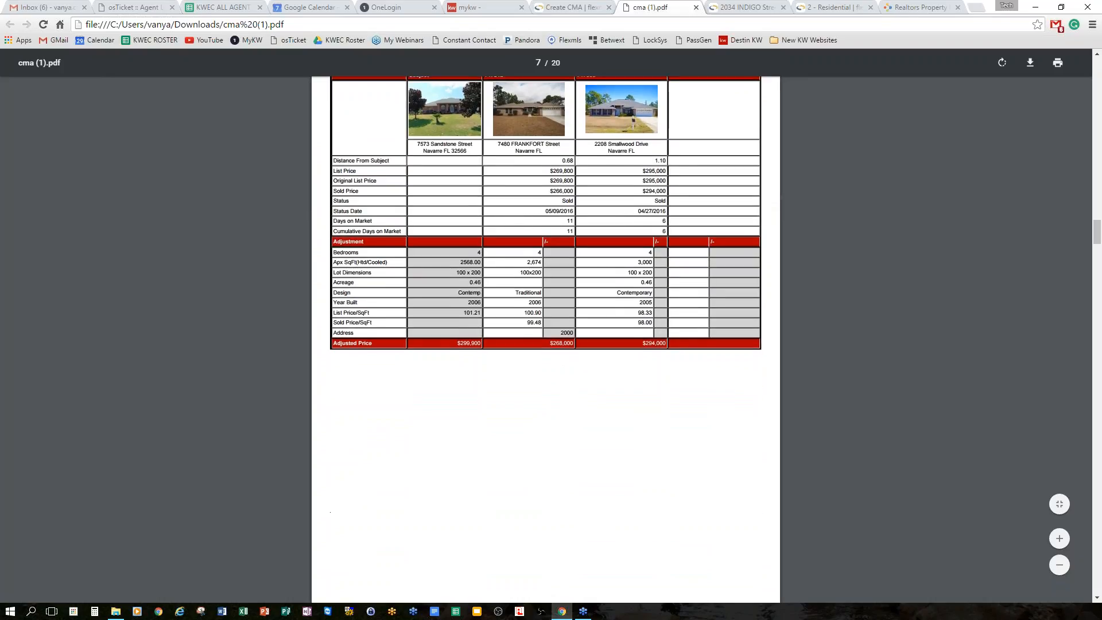
scroll(606, 390, up, 1)
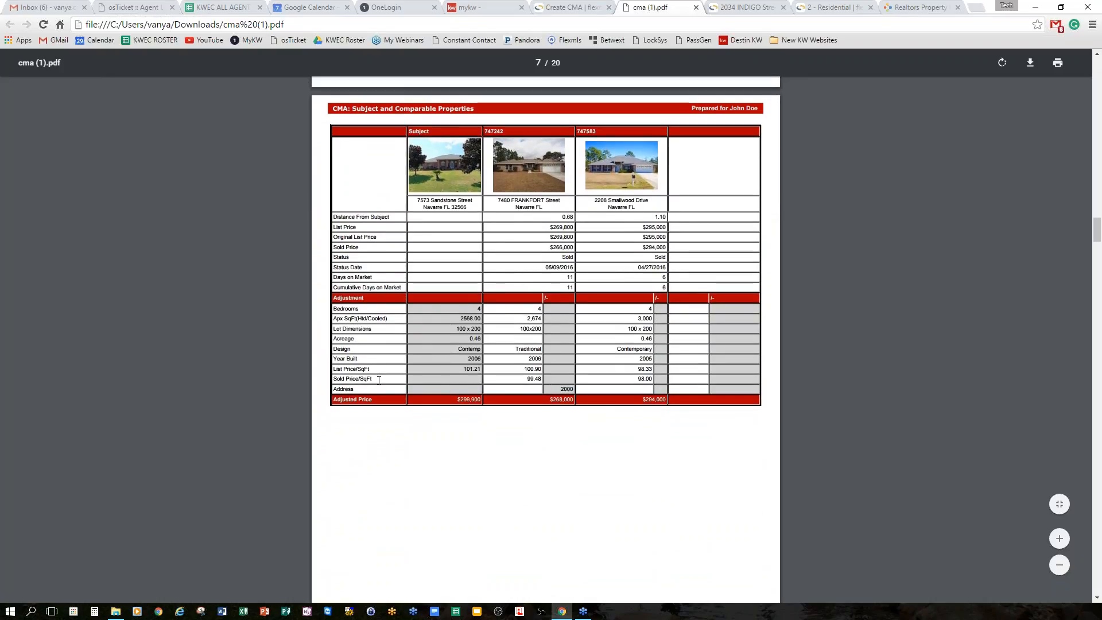
scroll(411, 230, up, 20)
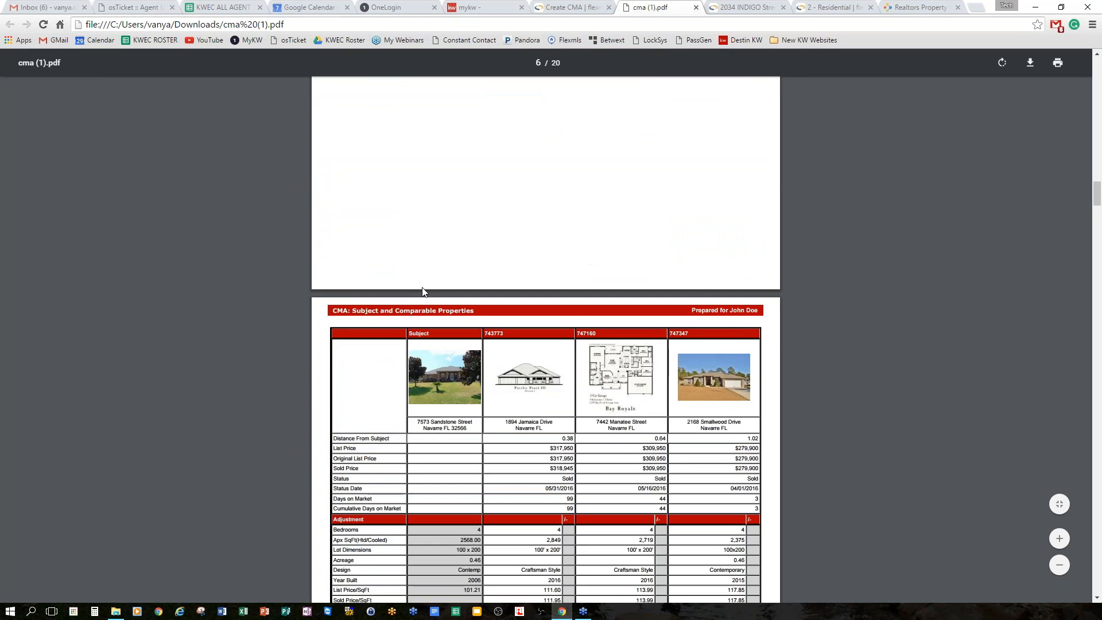
scroll(408, 354, up, 5)
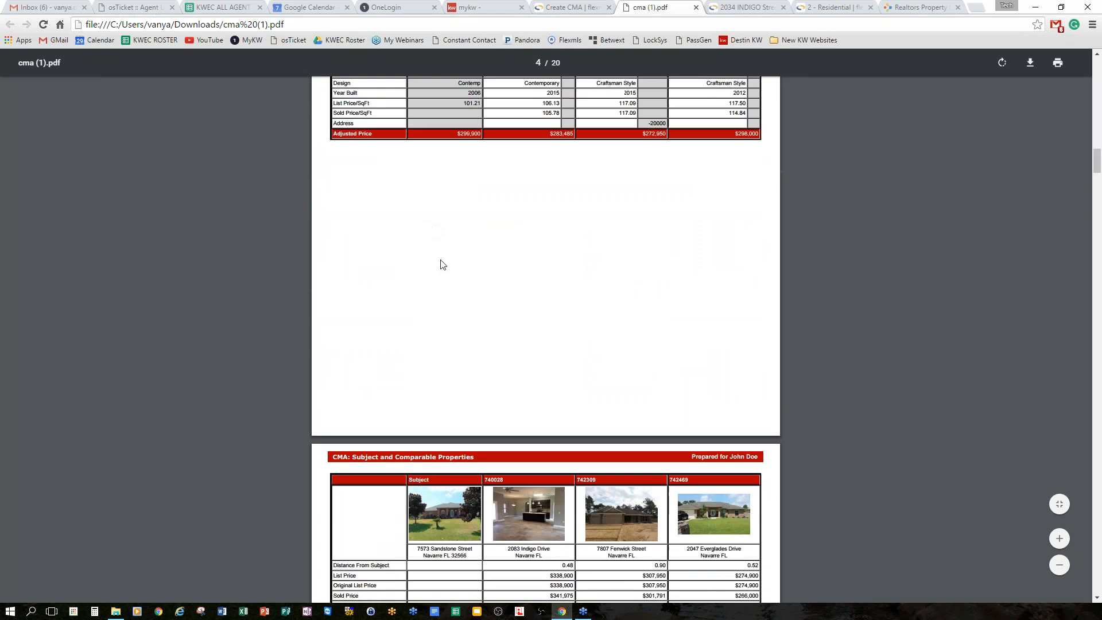
scroll(434, 272, up, 3)
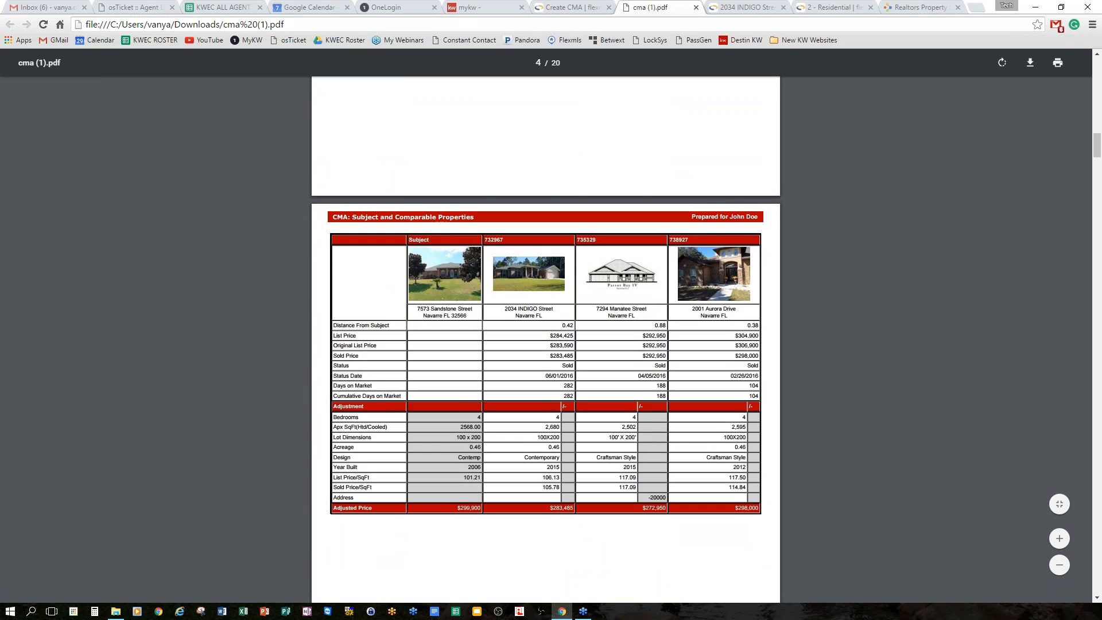
scroll(449, 480, down, 5)
scroll(448, 481, down, 20)
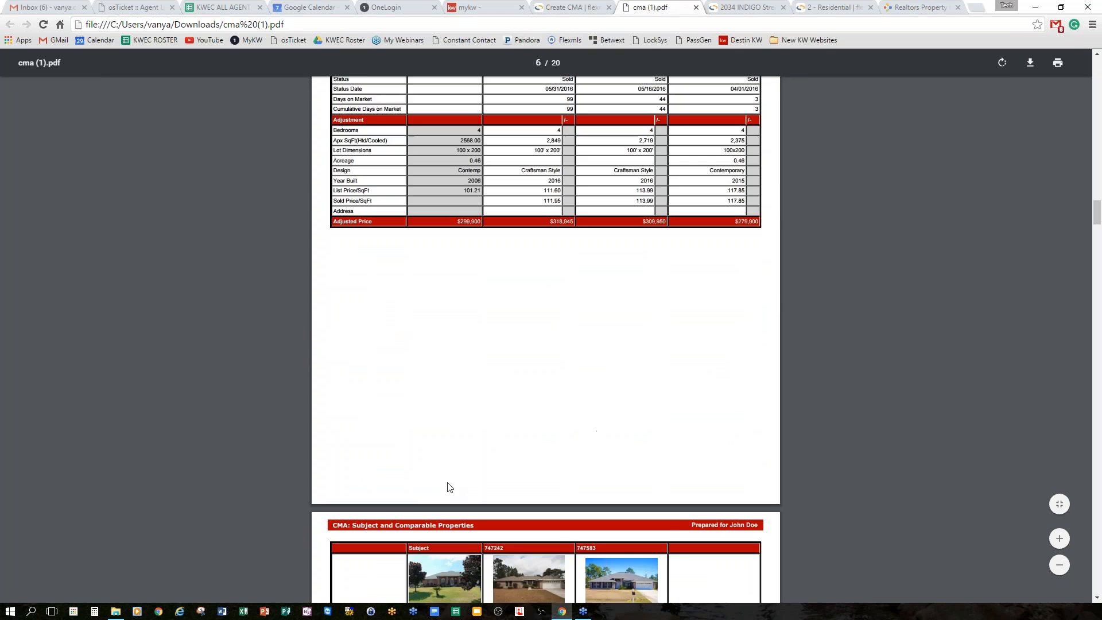
scroll(448, 477, down, 13)
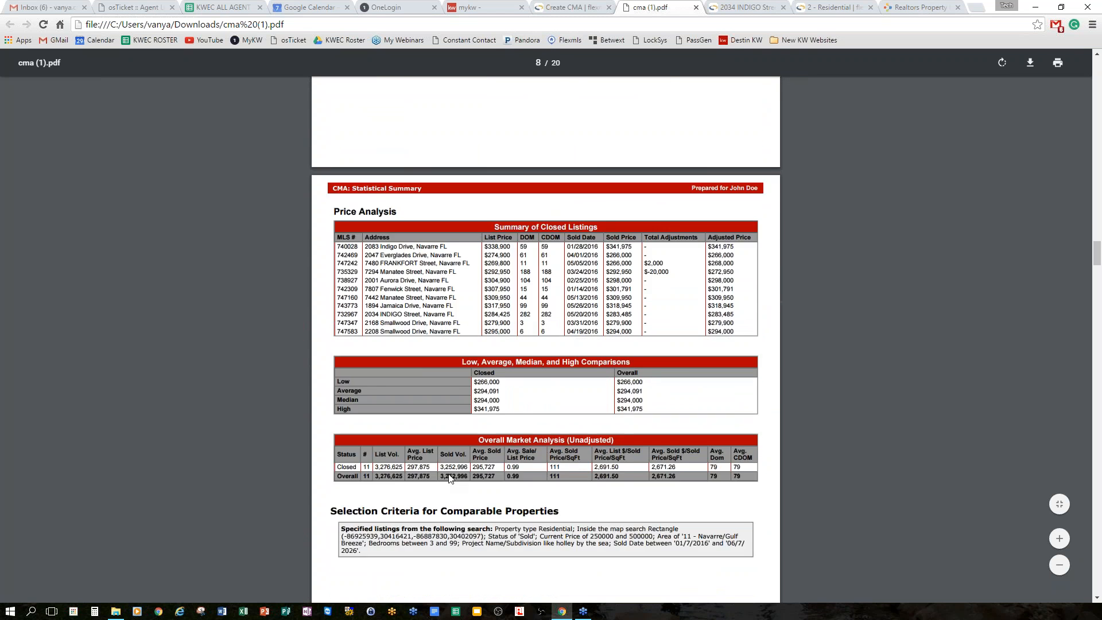
Scroll through the recommendation and comparable reports to page 20, then close the PDF.
scroll(447, 473, down, 3)
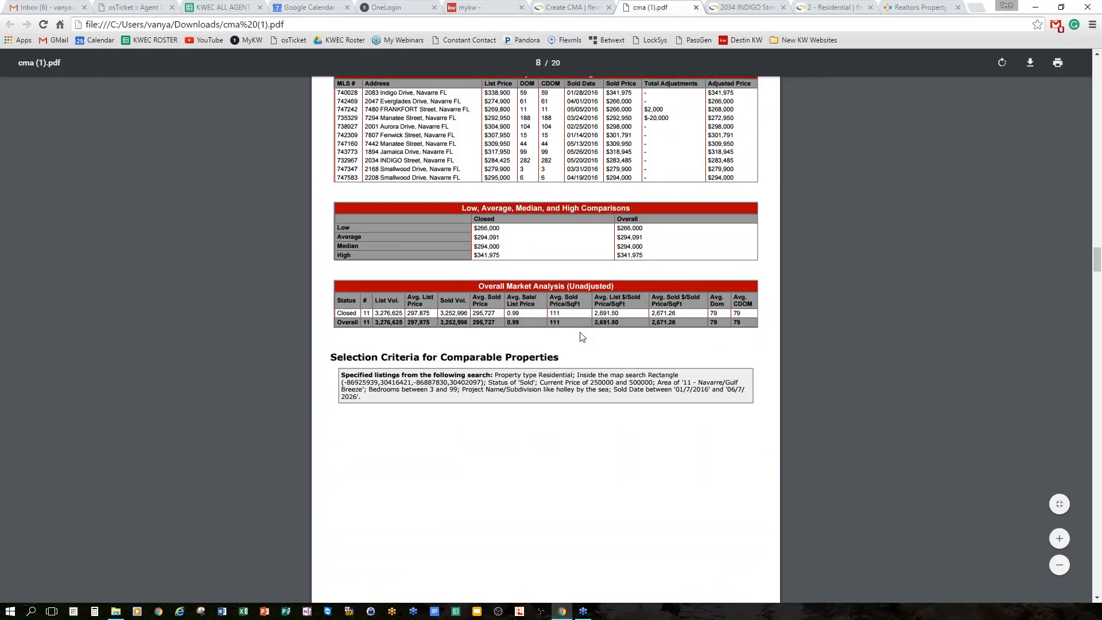
scroll(588, 339, down, 10)
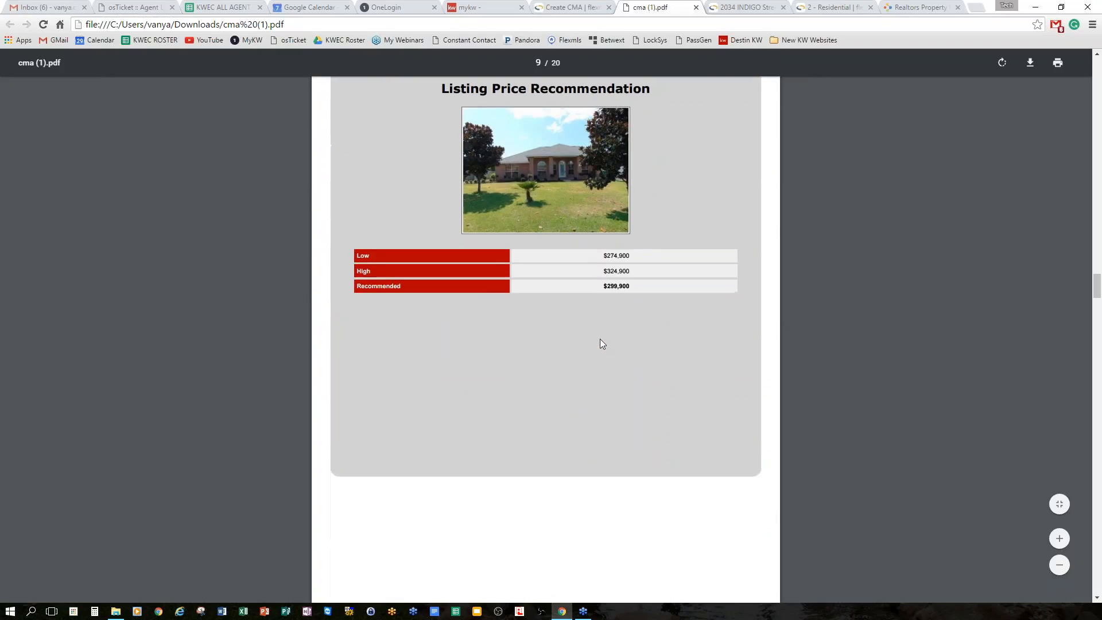
scroll(611, 346, up, 2)
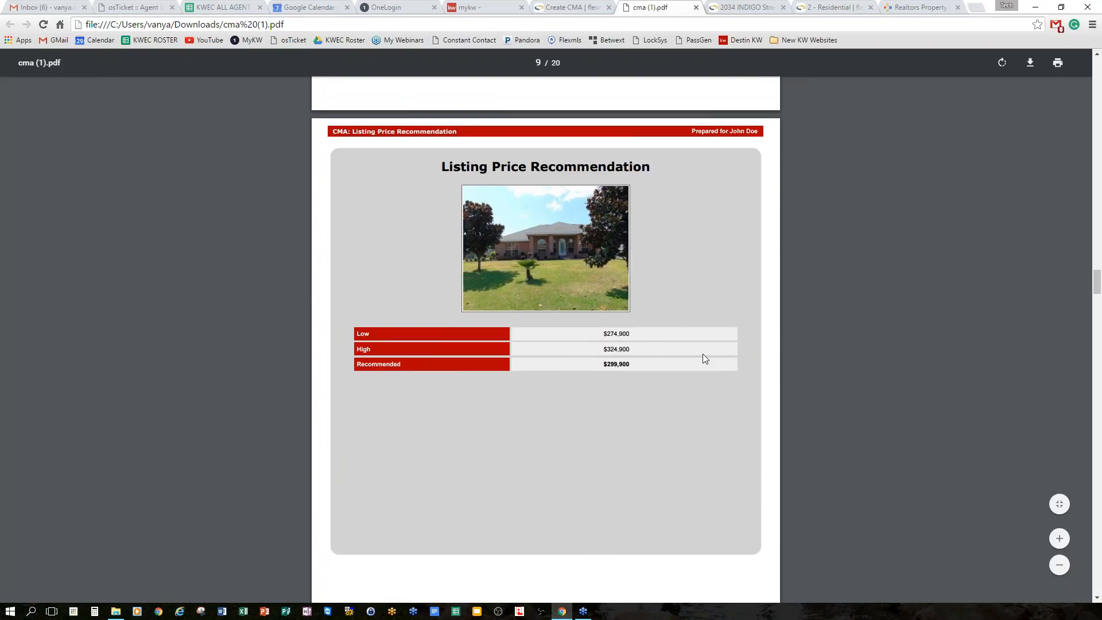
scroll(709, 341, down, 7)
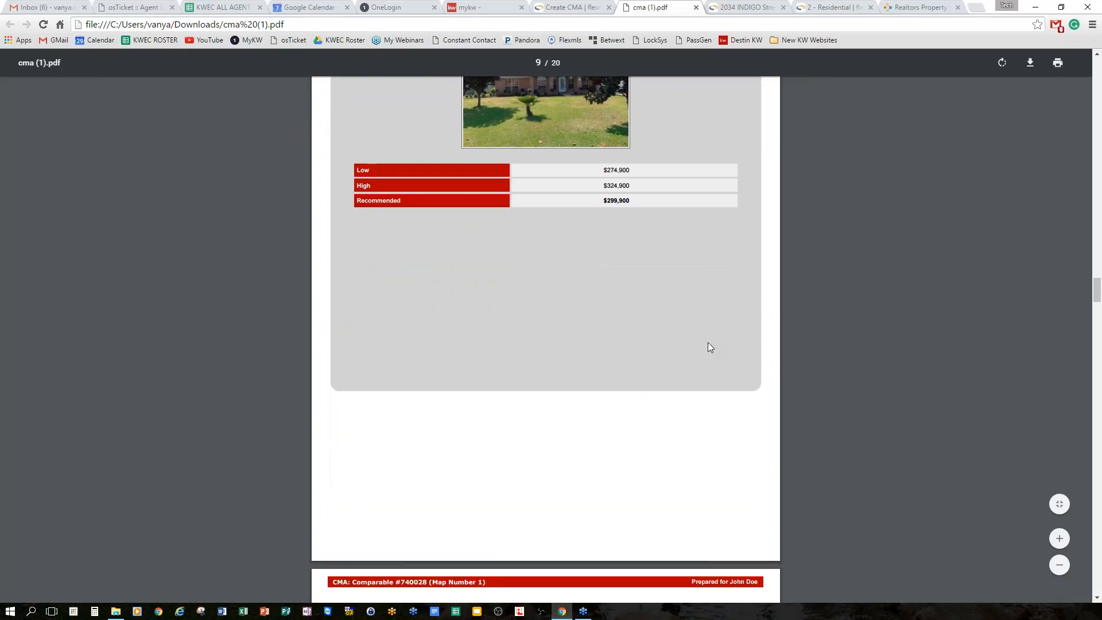
scroll(699, 338, down, 5)
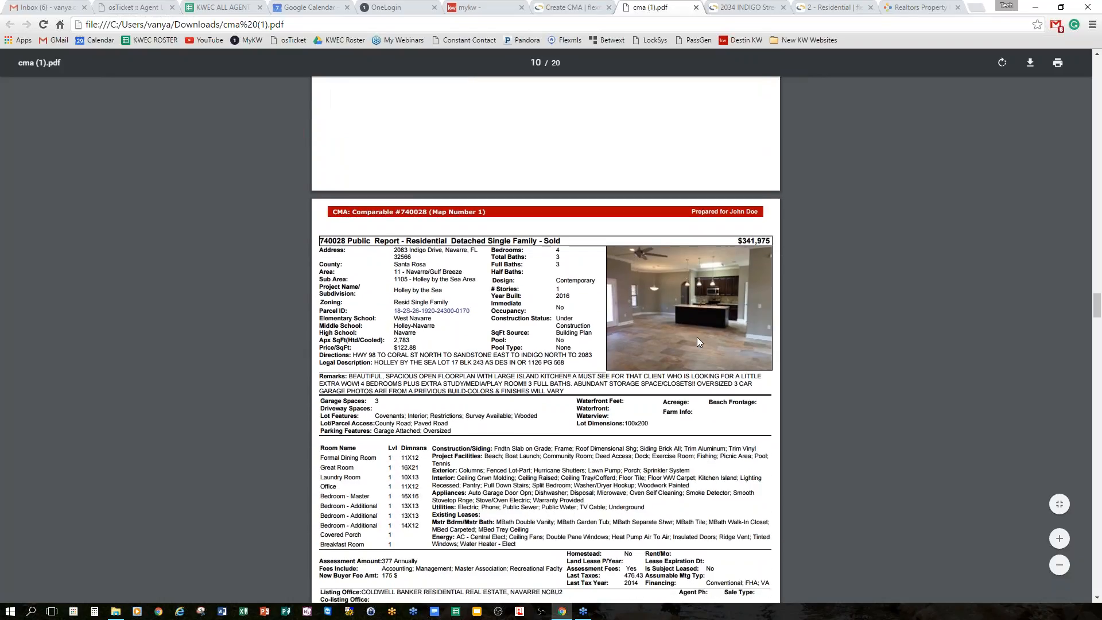
scroll(698, 337, down, 9)
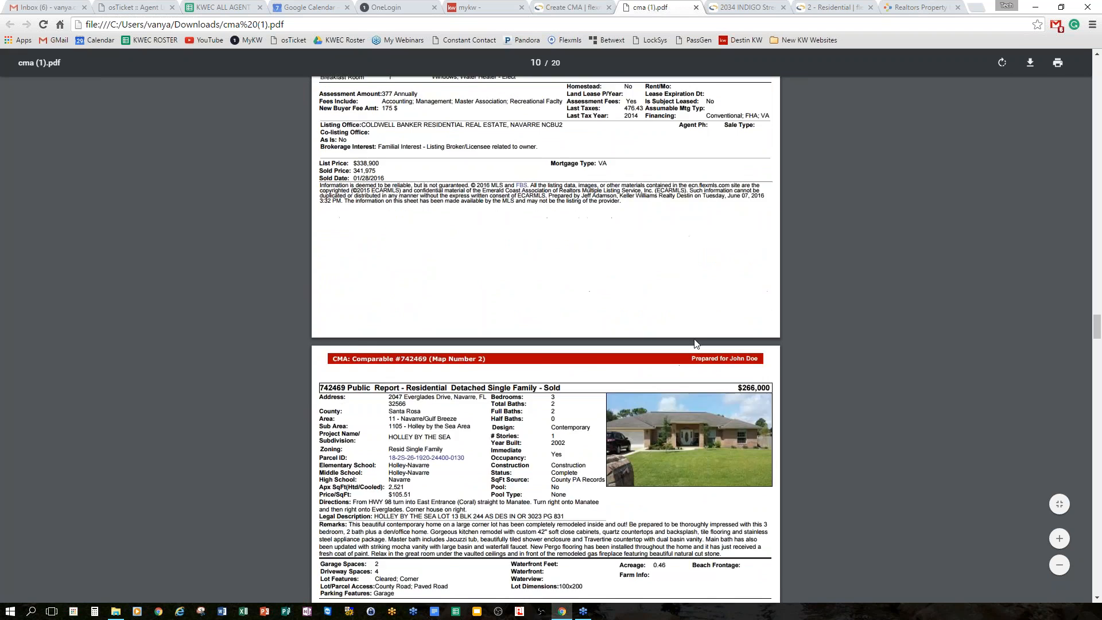
scroll(696, 343, down, 20)
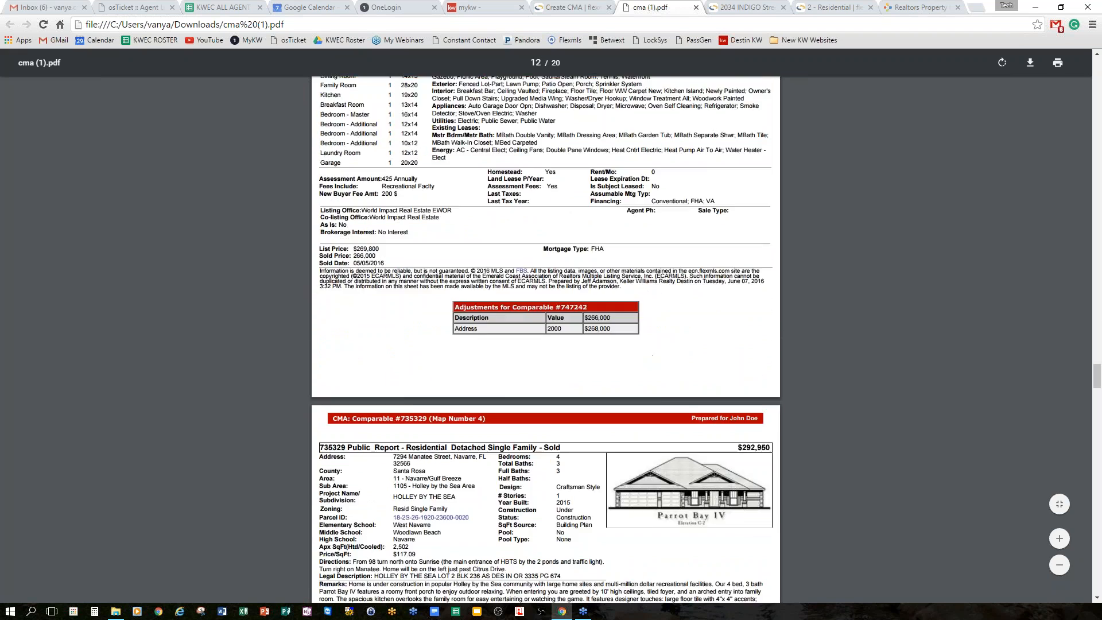
scroll(603, 282, down, 7)
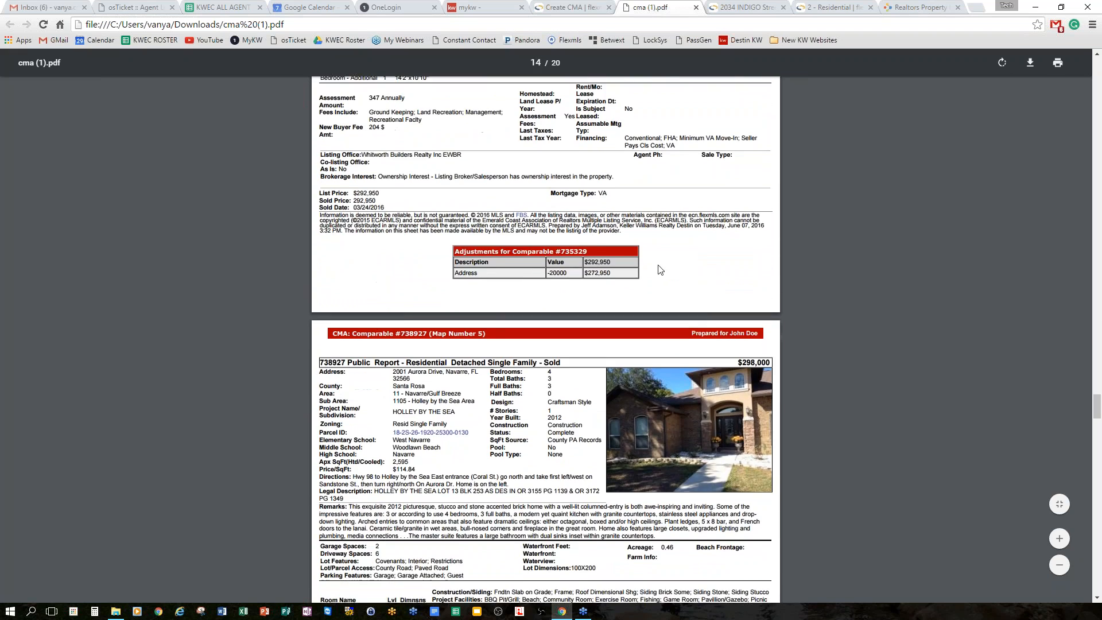
scroll(602, 282, down, 8)
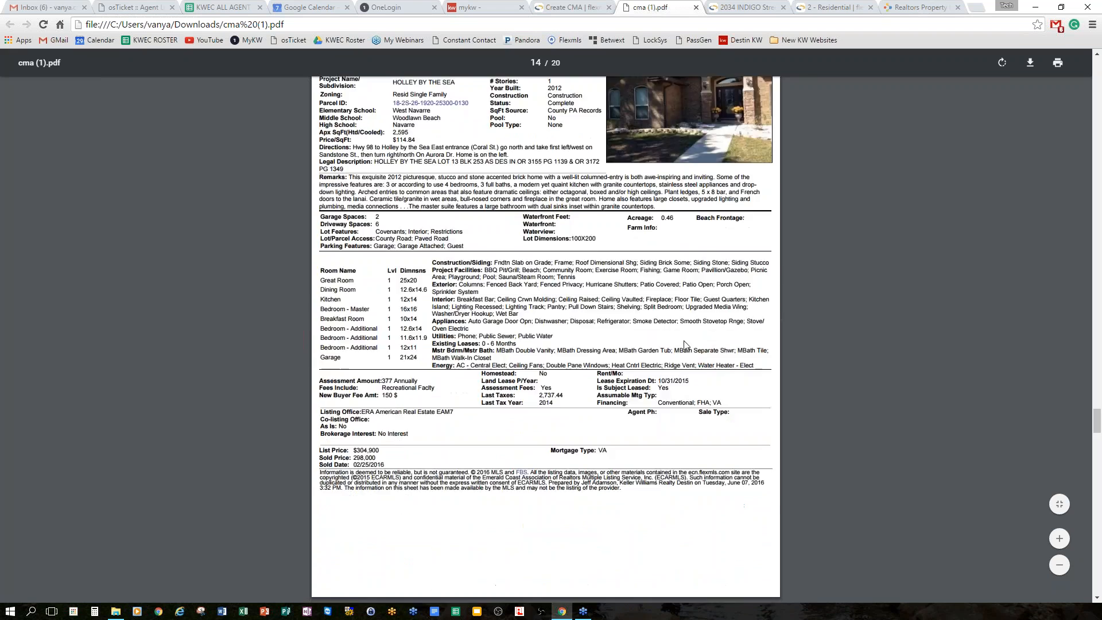
scroll(680, 346, down, 15)
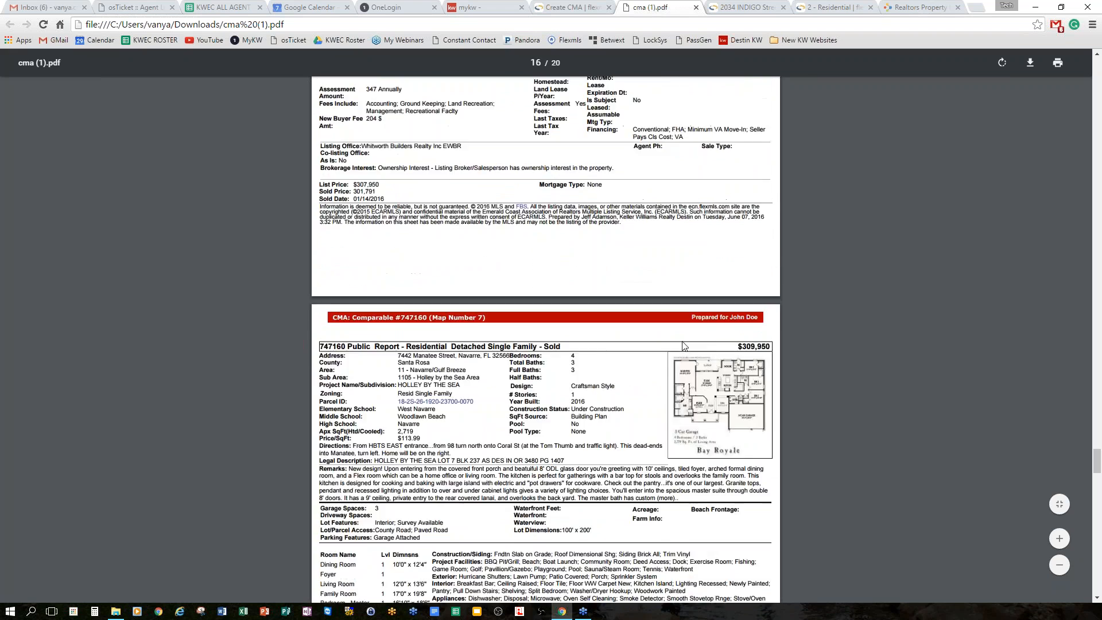
scroll(680, 346, down, 16)
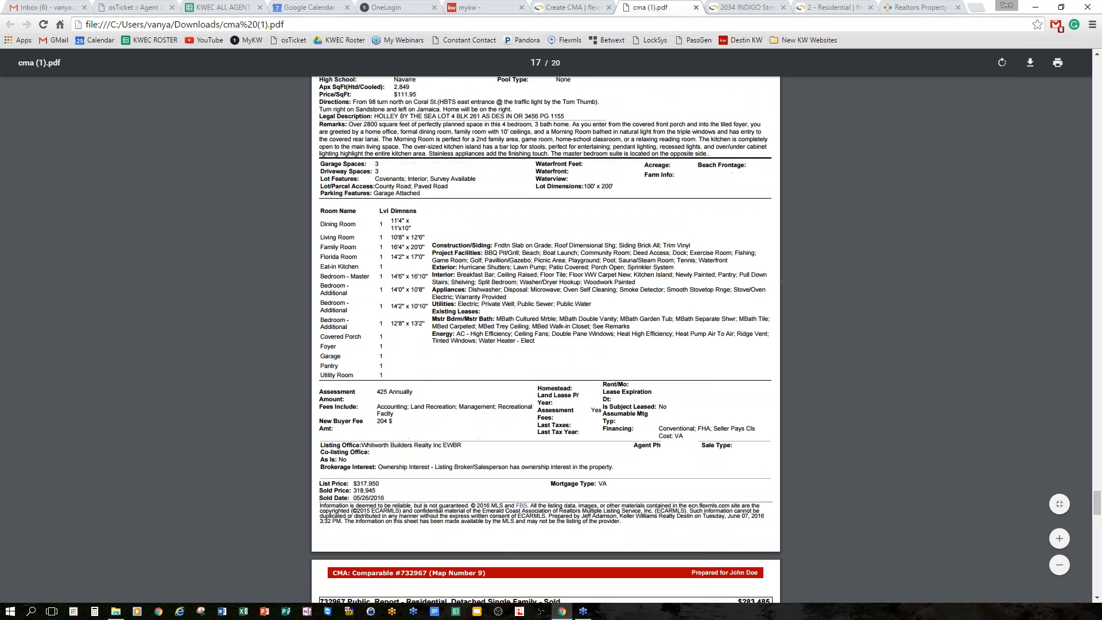
scroll(545, 340, down, 15)
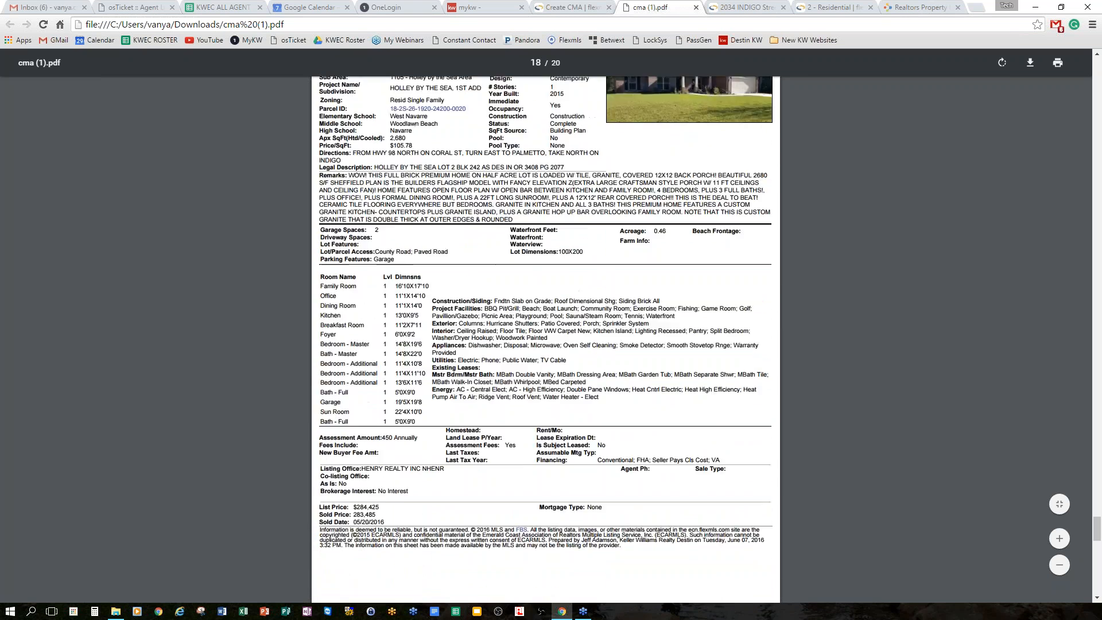
scroll(545, 340, down, 18)
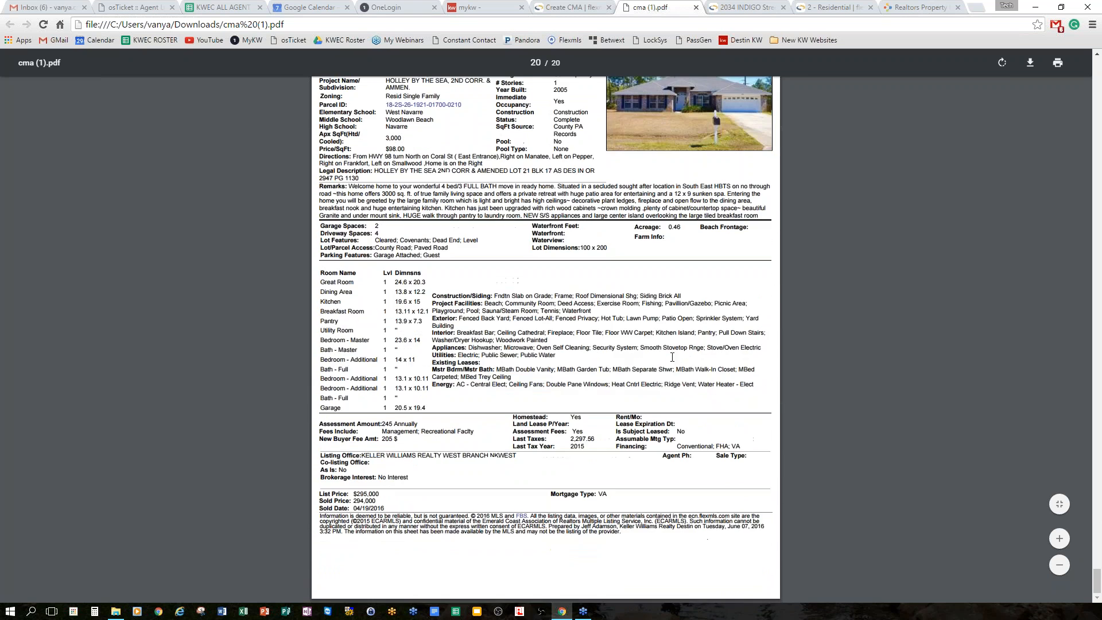
click(696, 7)
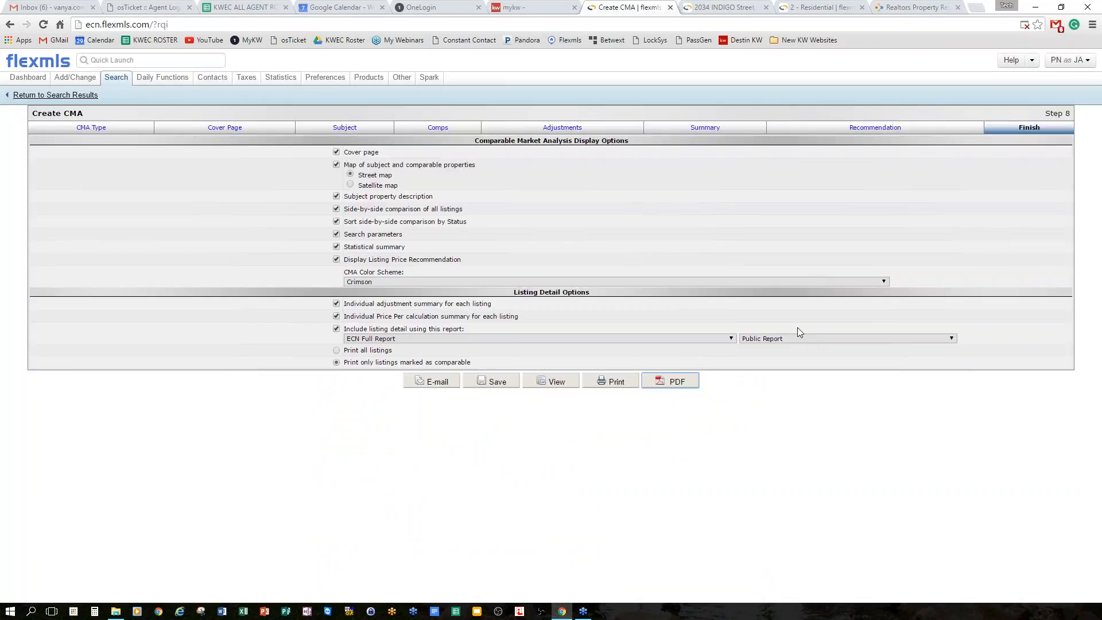